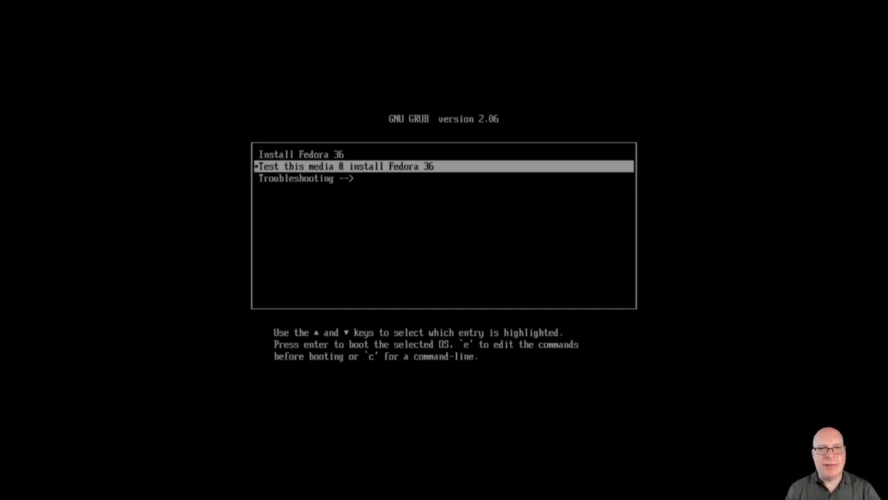
Boot the Install Fedora 36 entry and keep English (United States) as the installer language
key(Up)
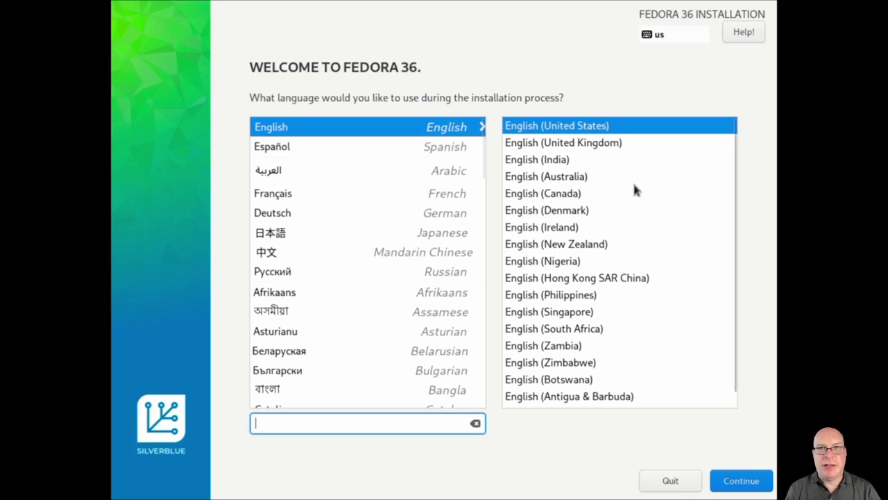
click(741, 480)
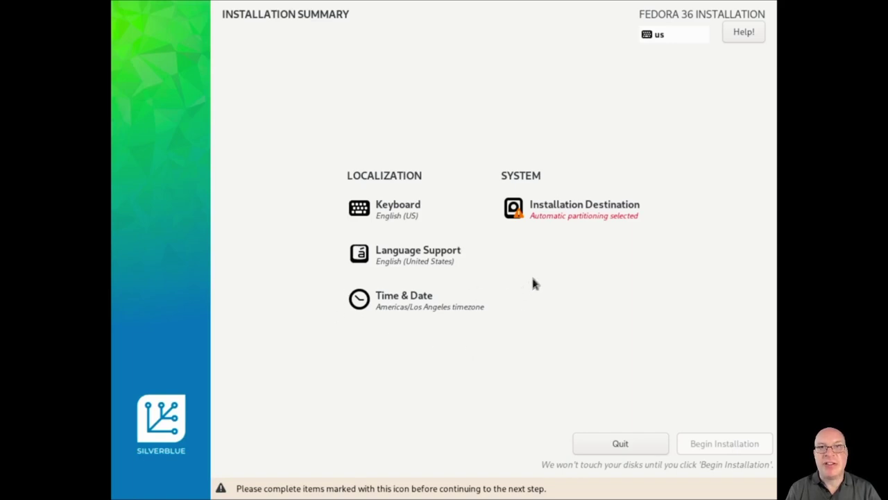
Keep the vda disk with automatic partitioning as the installation destination
click(578, 206)
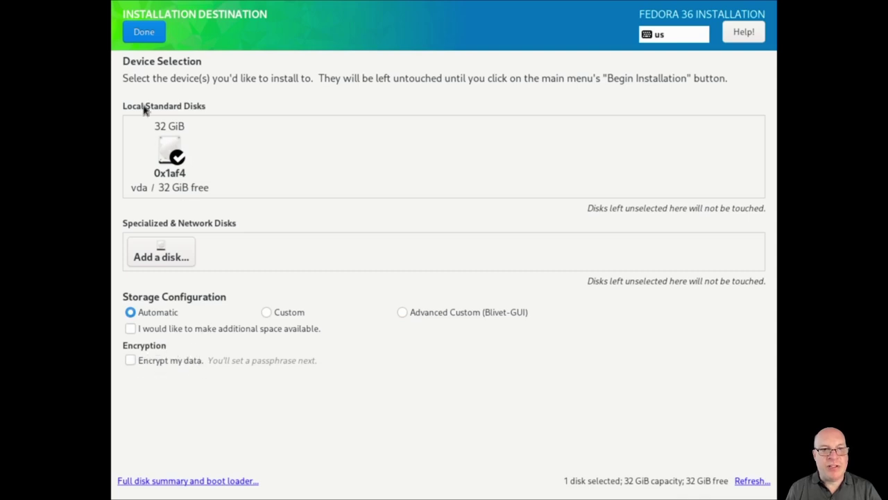
click(139, 32)
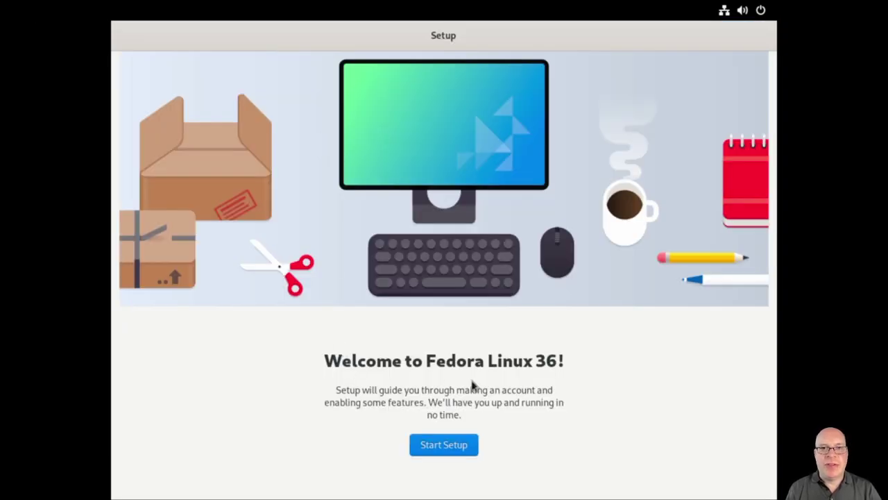
Leave location services off, enable third-party repositories, and skip online accounts
click(465, 449)
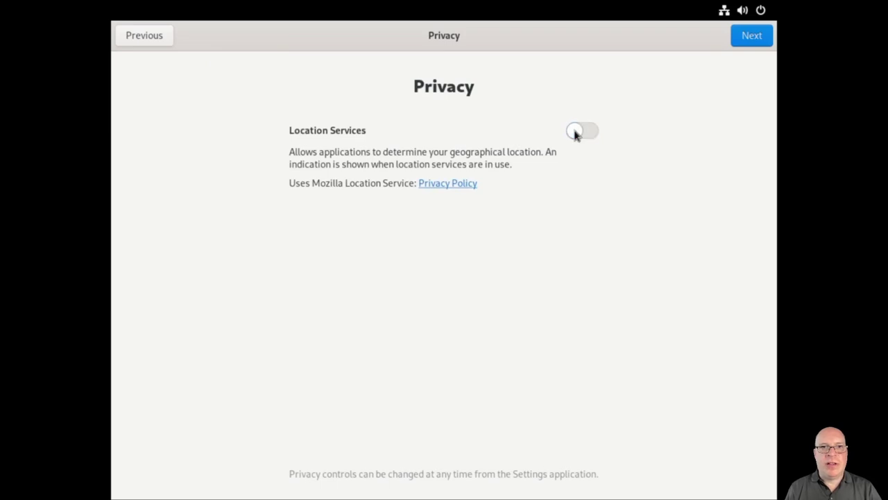
click(744, 37)
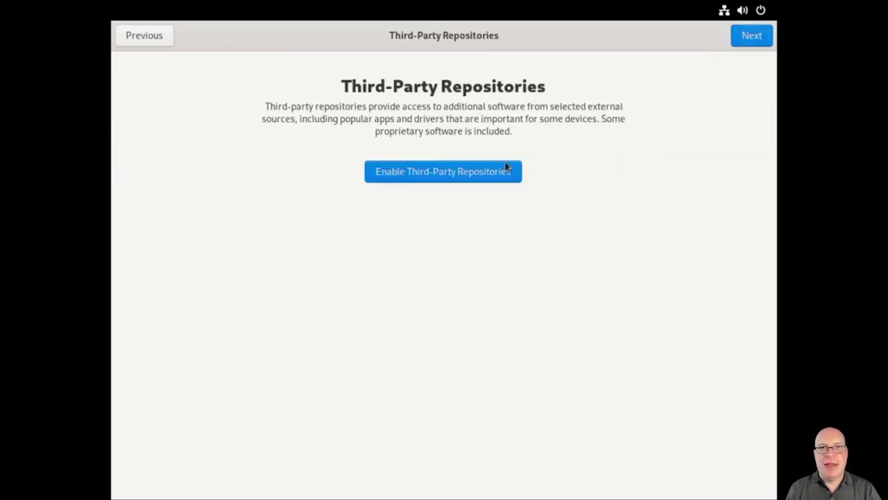
click(497, 176)
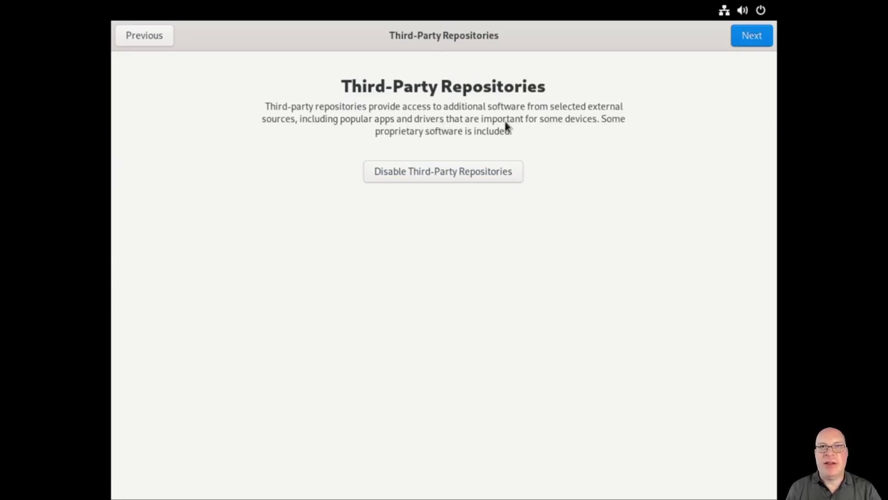
click(750, 40)
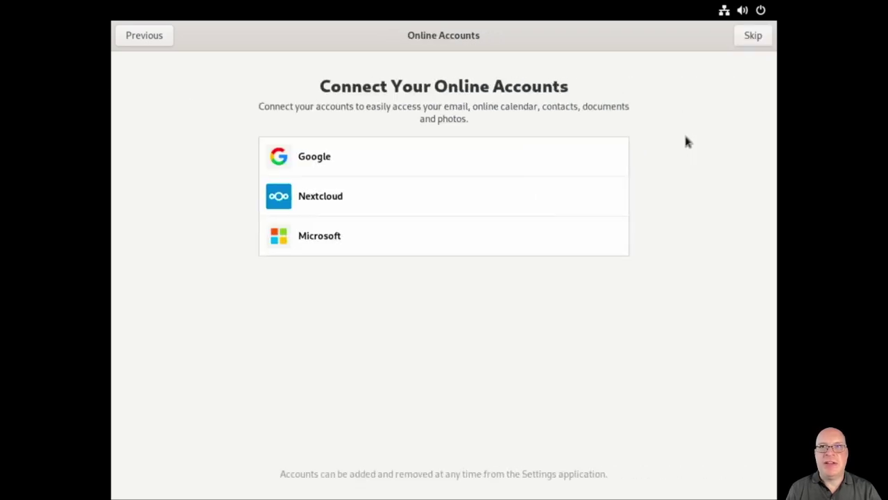
click(748, 38)
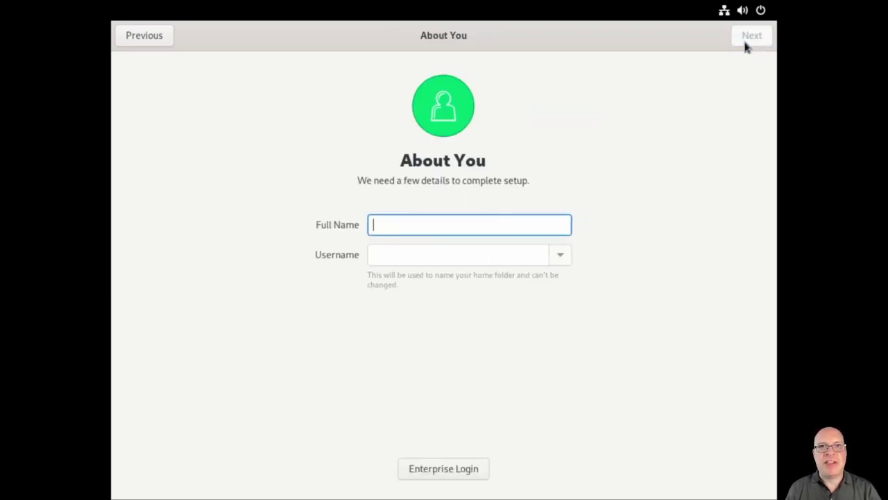
Create the user account with the user's full name and a confirmed password
text(Stephen)
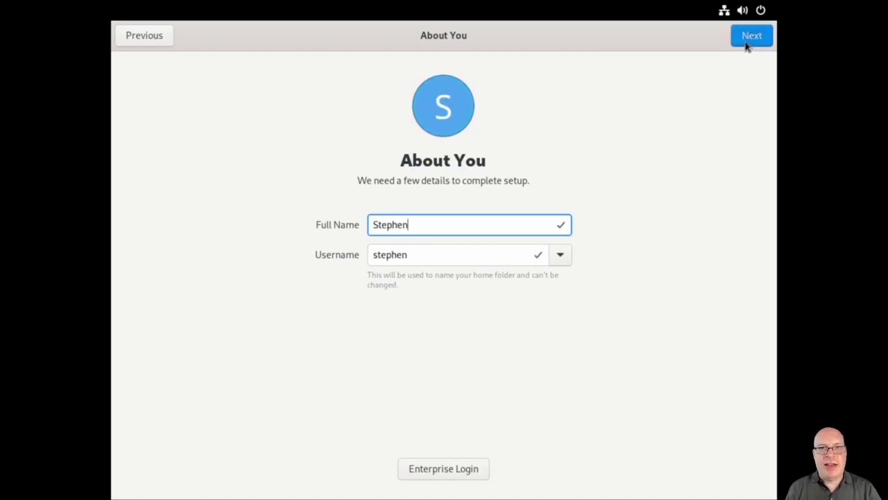
click(748, 43)
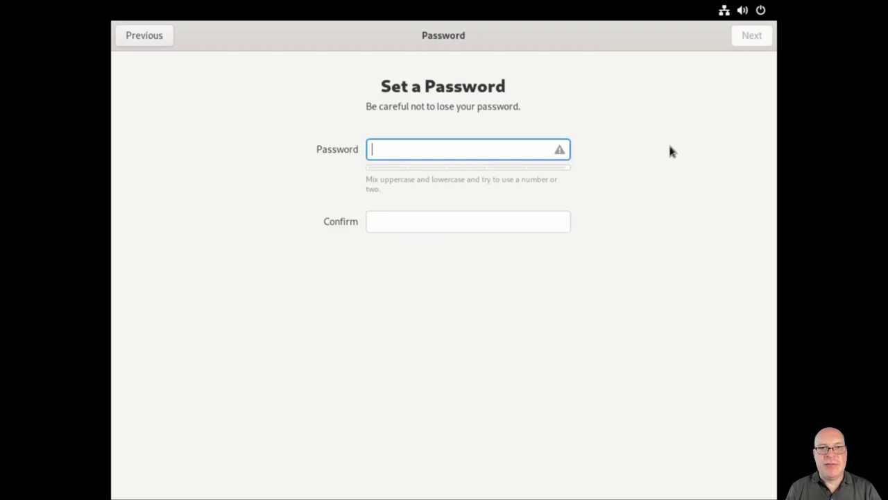
text(••••••••••)
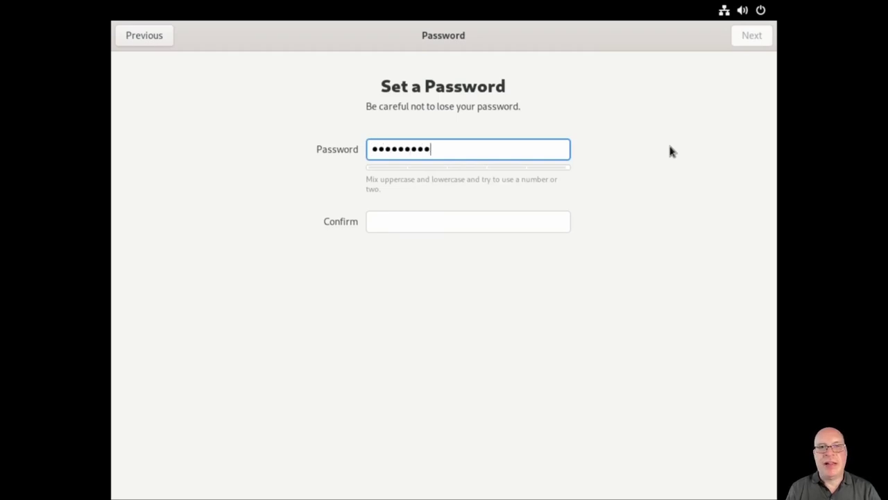
key(Tab)
text(•••••)
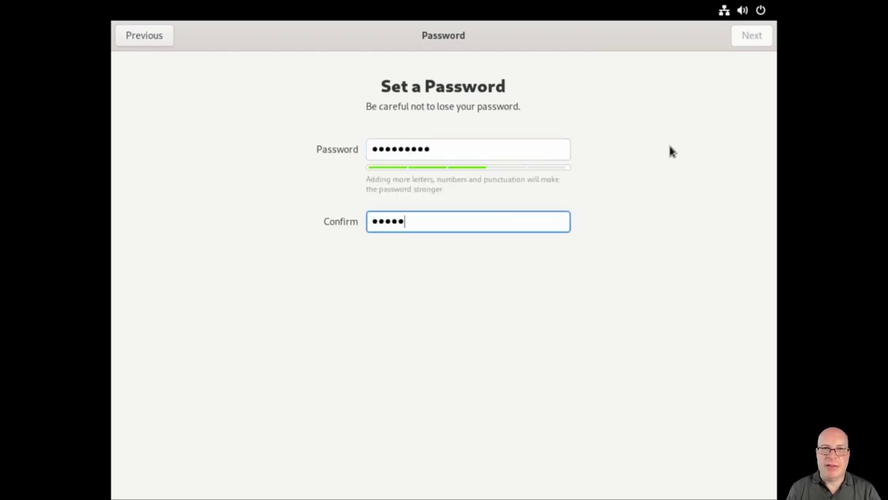
text(•••••)
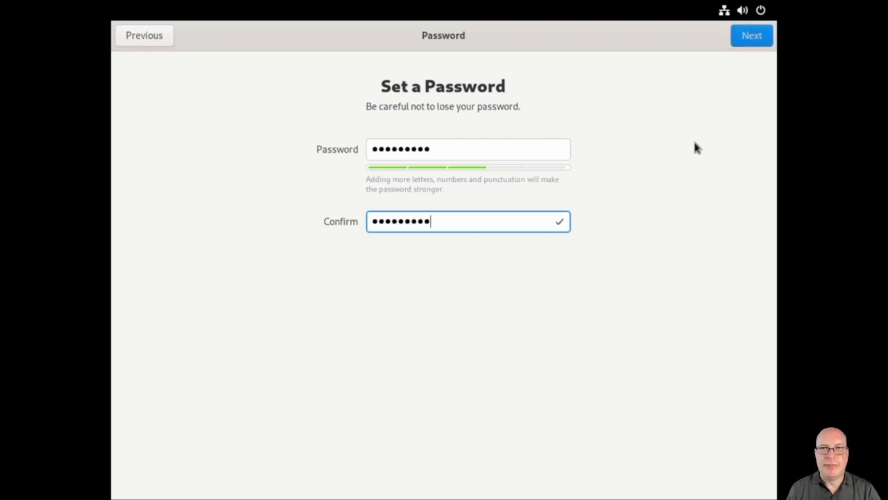
click(746, 39)
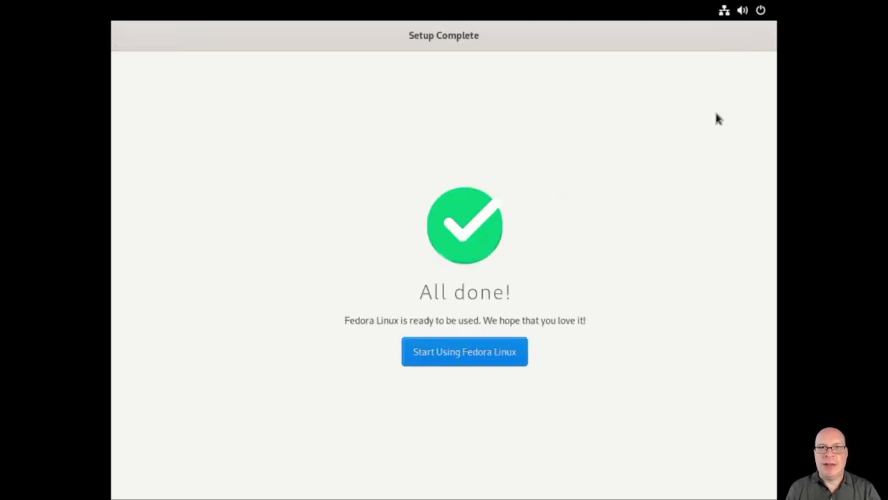
click(490, 350)
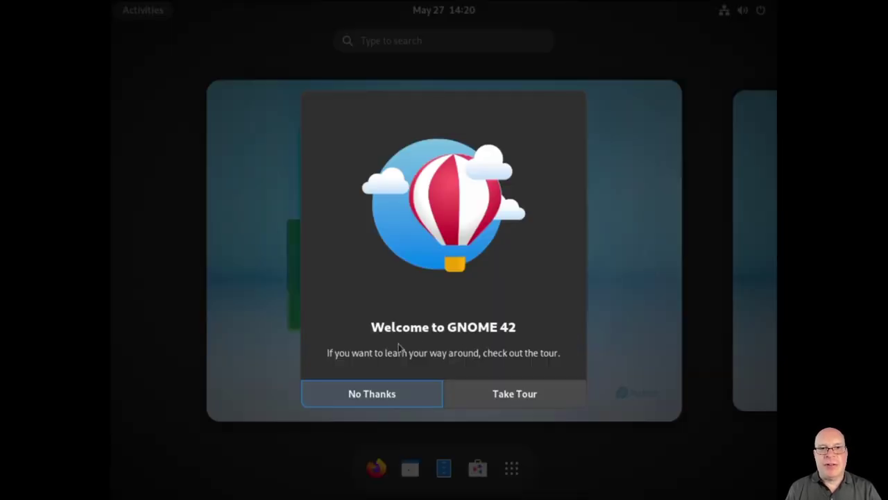
Decline the welcome tour, launch Settings via 'sett', and set the Appearance style to Dark
click(364, 395)
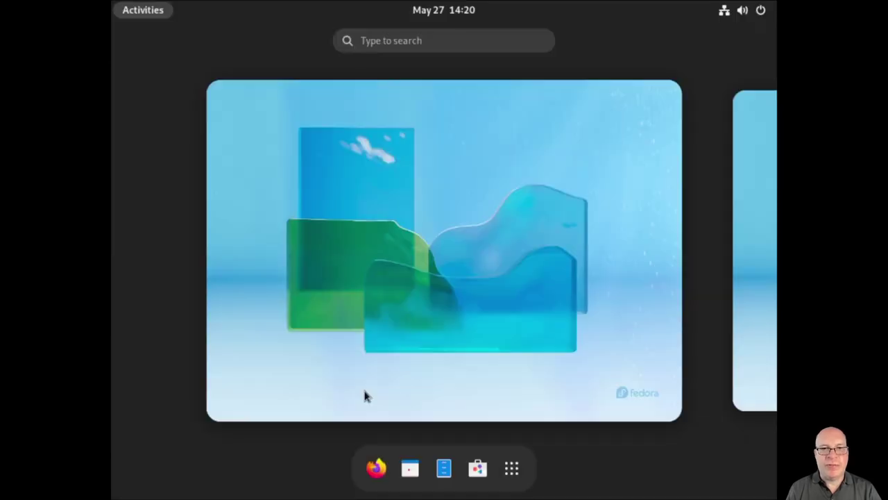
text(sett)
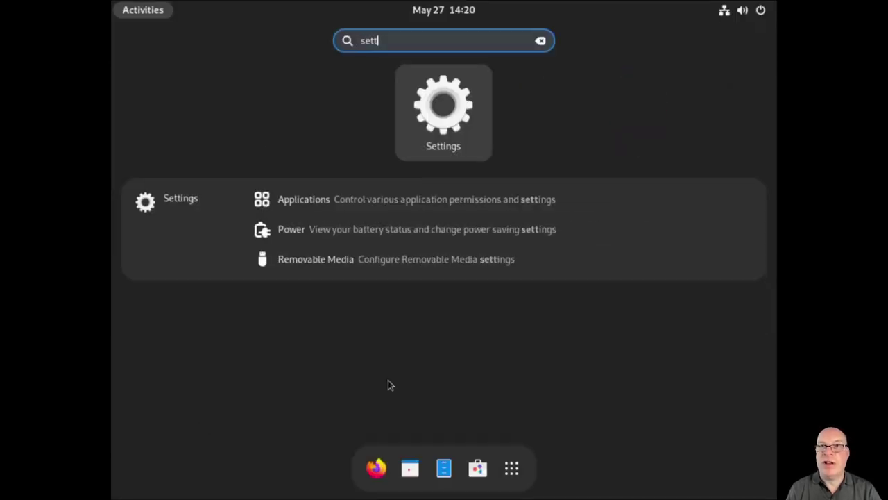
key(Return)
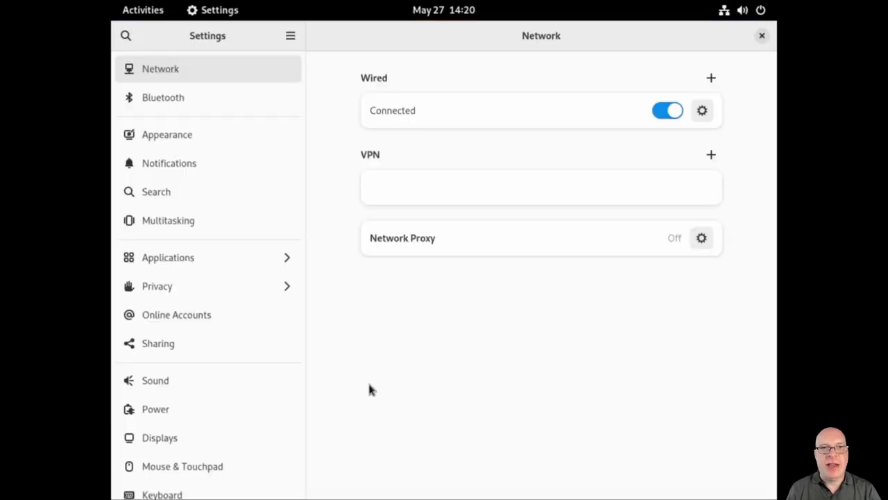
click(201, 142)
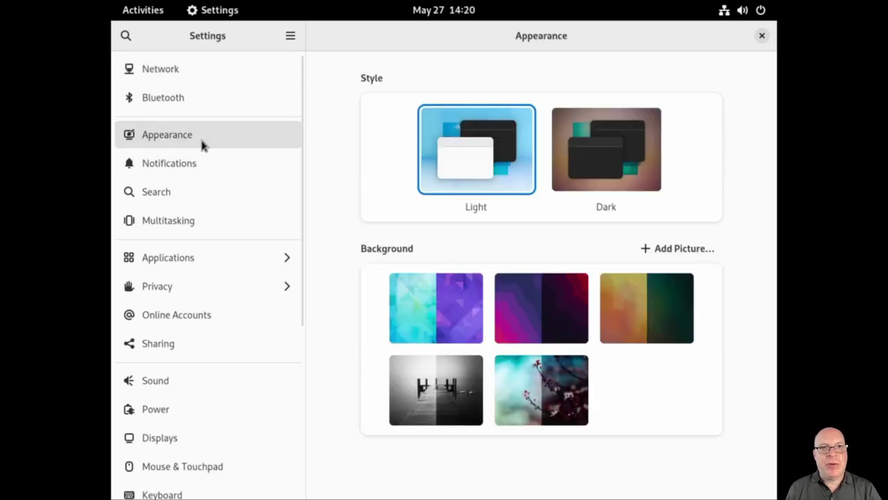
click(613, 149)
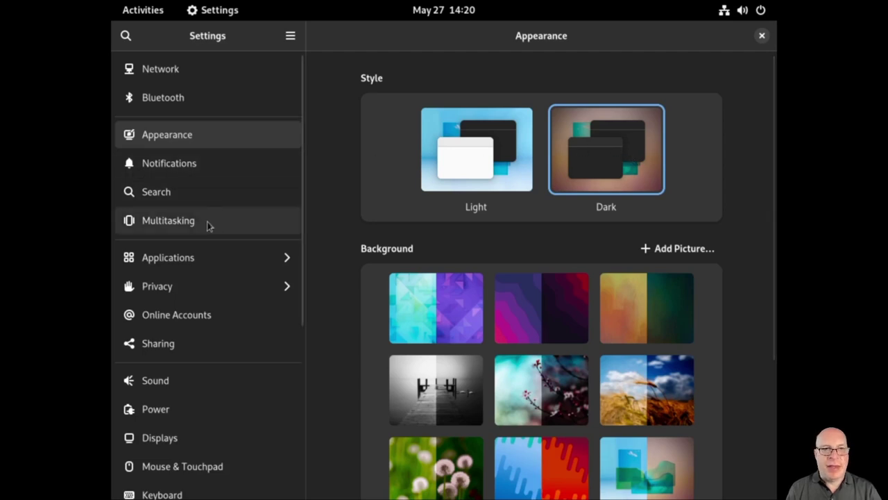
Rename the computer to silverblue36 and turn Sharing on
click(177, 345)
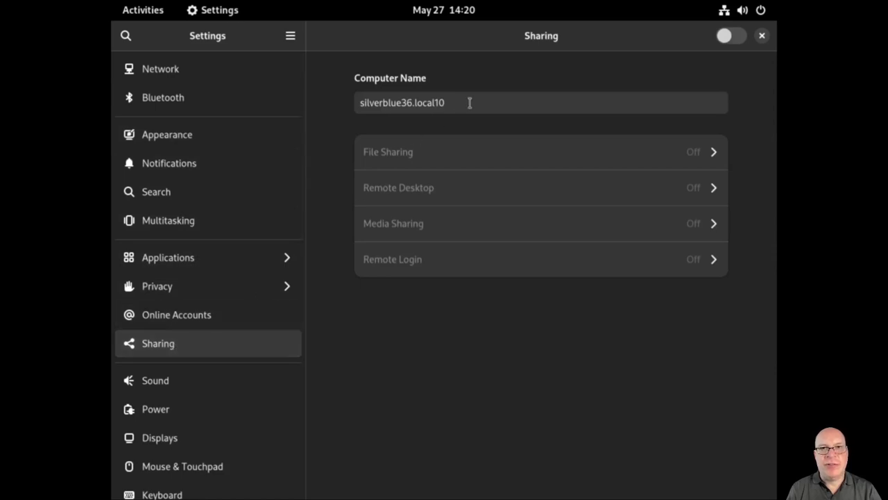
click(470, 102)
key(BackSpace)
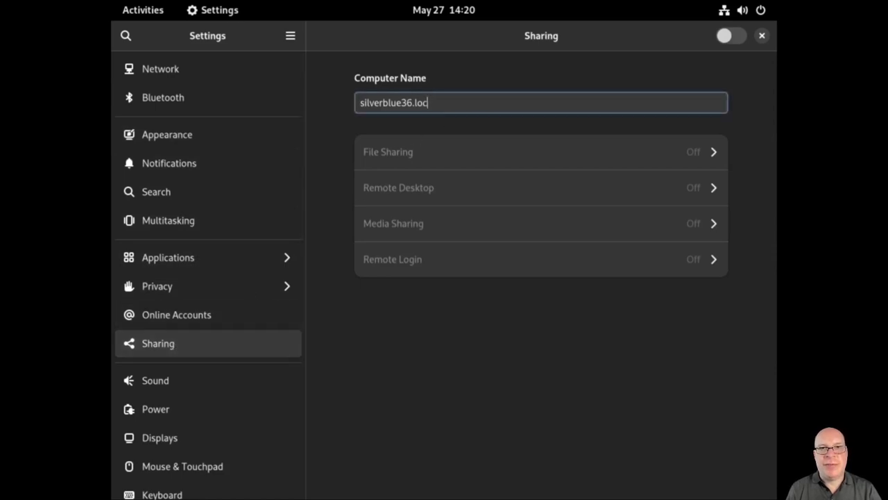
key(BackSpace)
key(BackSpace)
key(BackSpace)
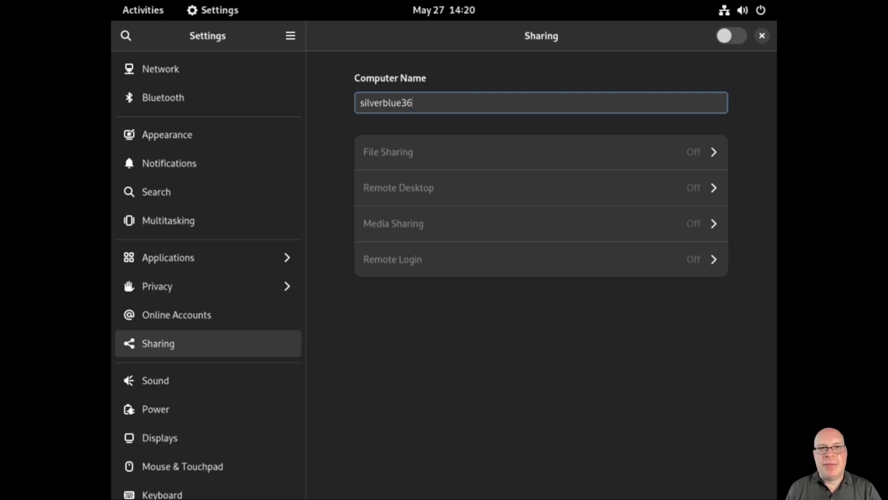
click(724, 38)
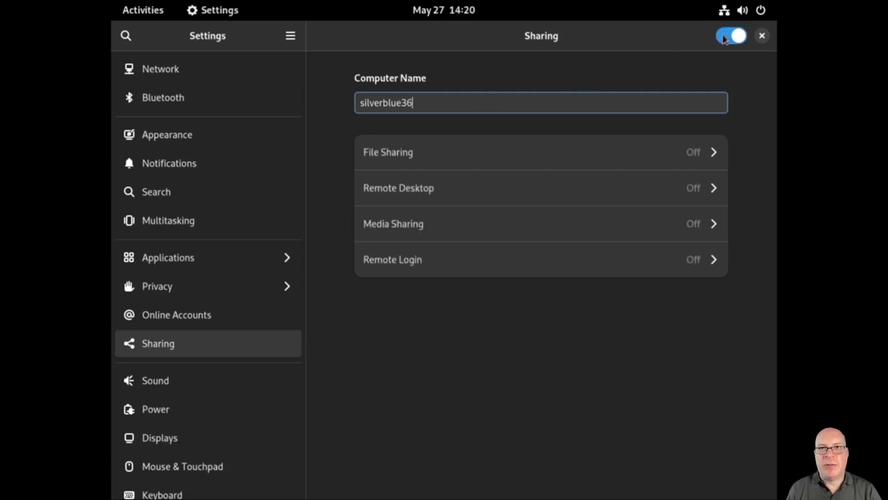
Turn Remote Login on, authenticating with the account password
click(715, 260)
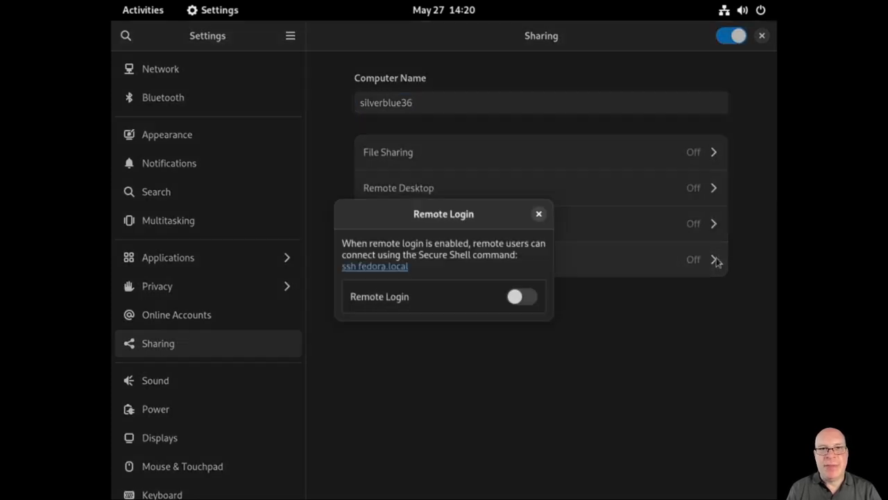
click(517, 297)
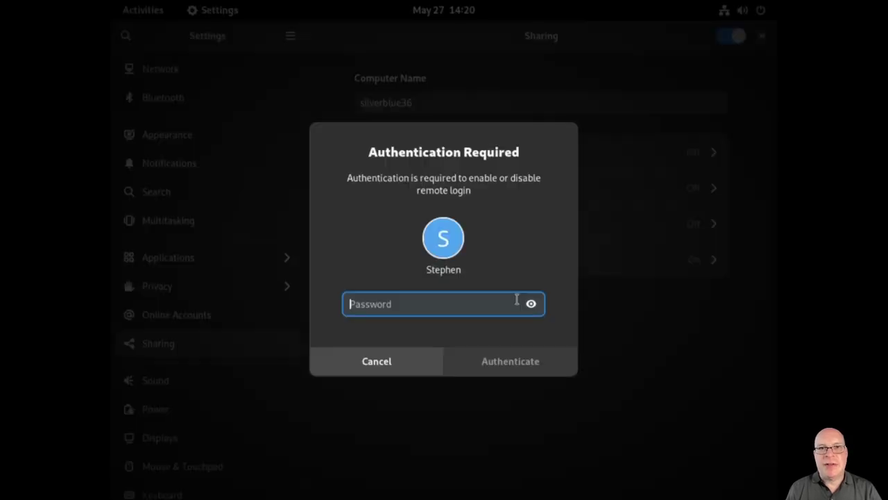
text(•••••••)
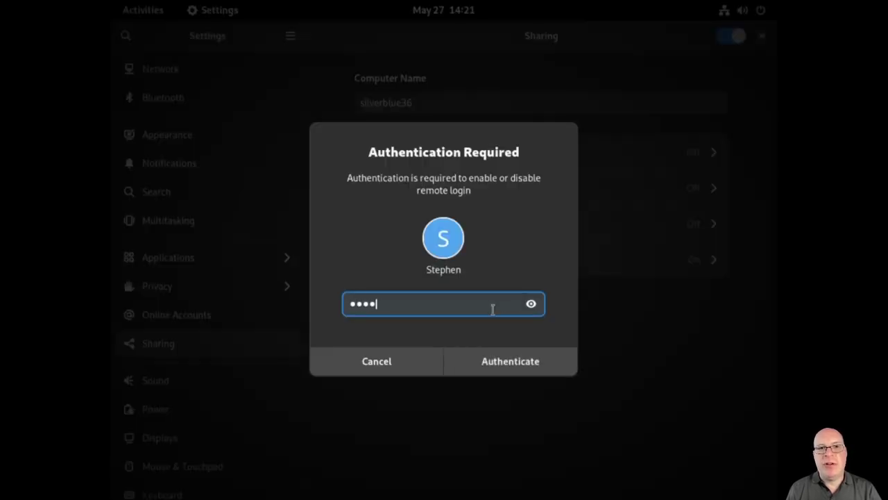
key(Return)
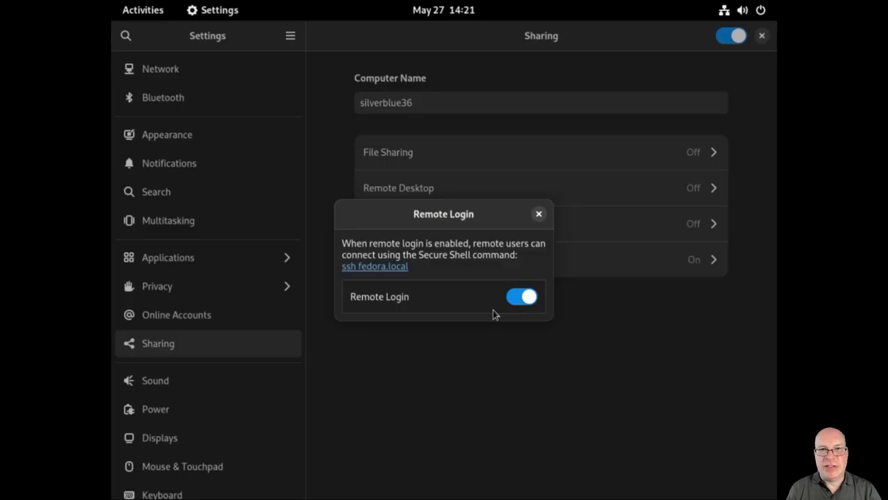
click(538, 214)
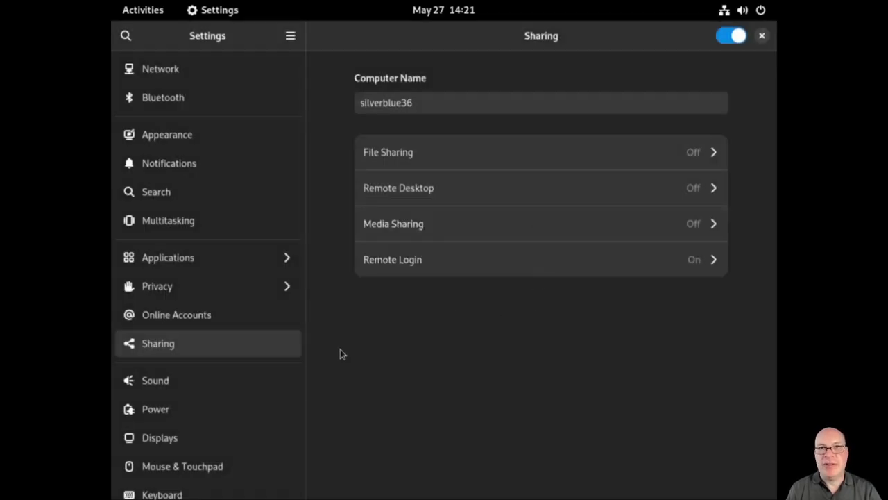
Set the Power screen blank timeout to Never
scroll(205, 393, down, 3)
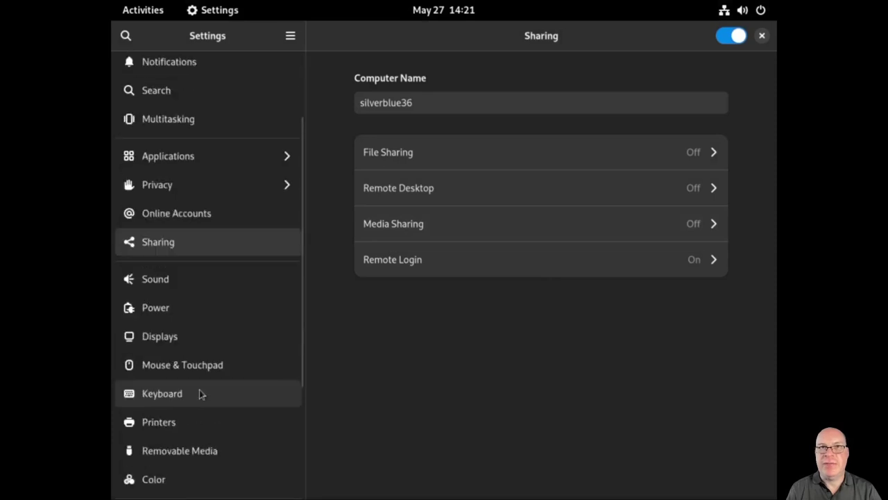
click(167, 315)
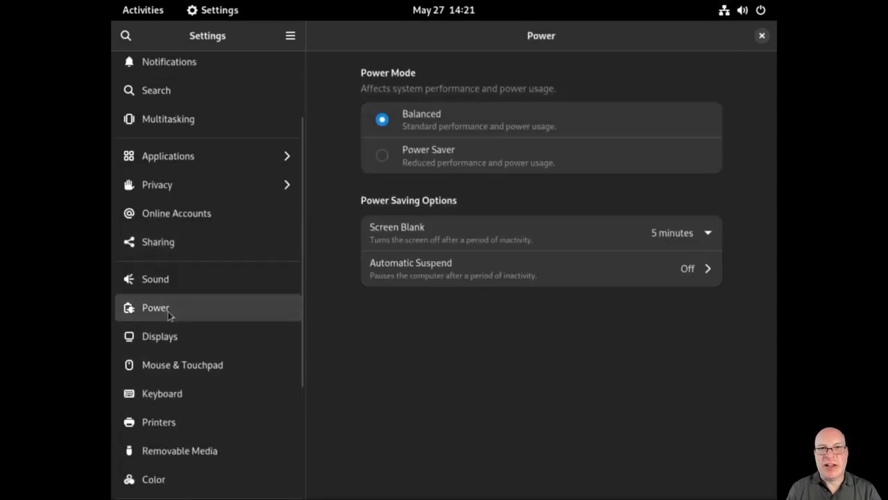
click(675, 234)
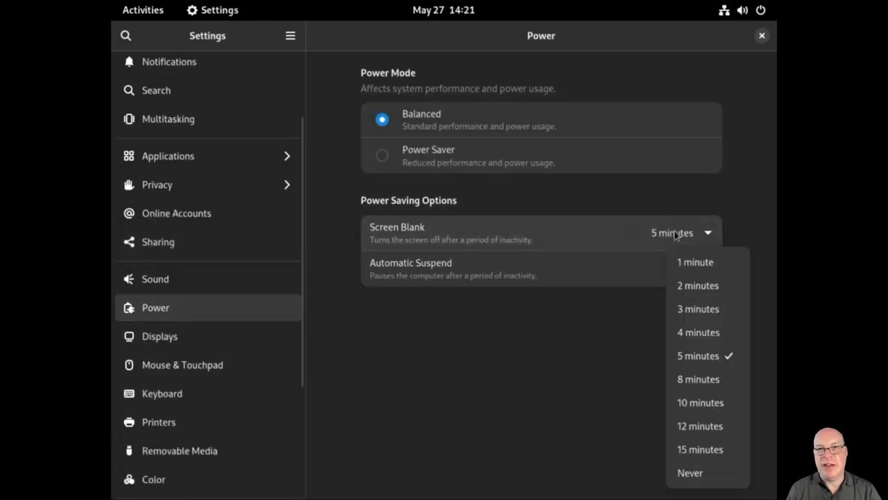
click(690, 471)
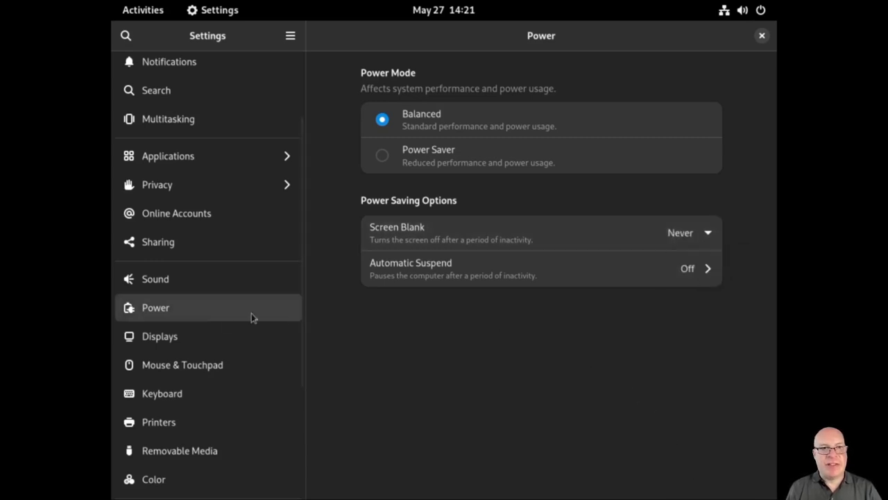
Change the display resolution to 1920×1080 (16:9) and keep the changes
click(202, 337)
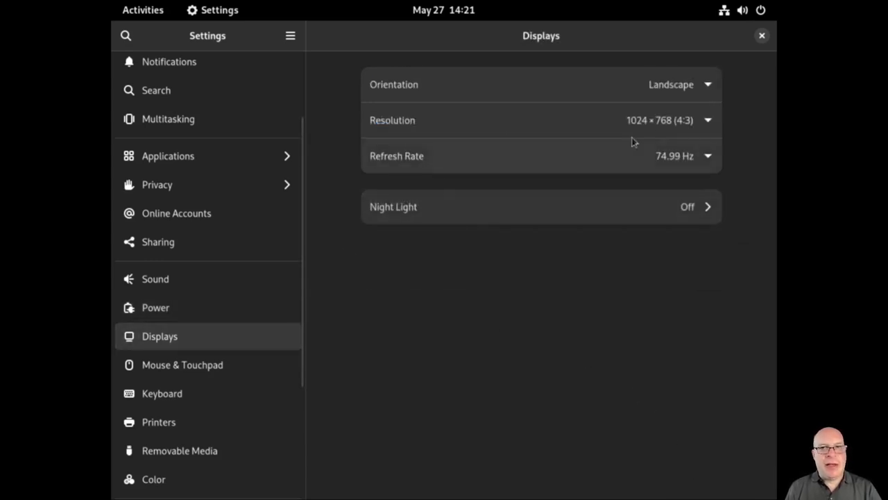
click(707, 121)
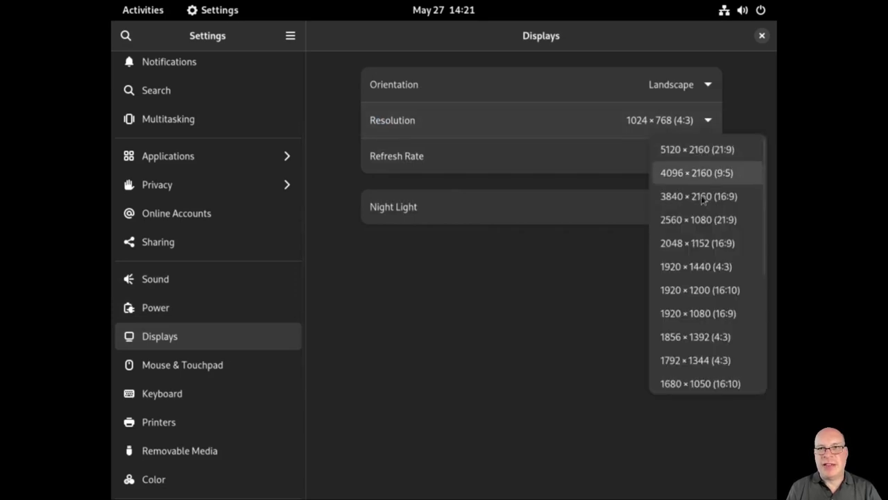
click(699, 313)
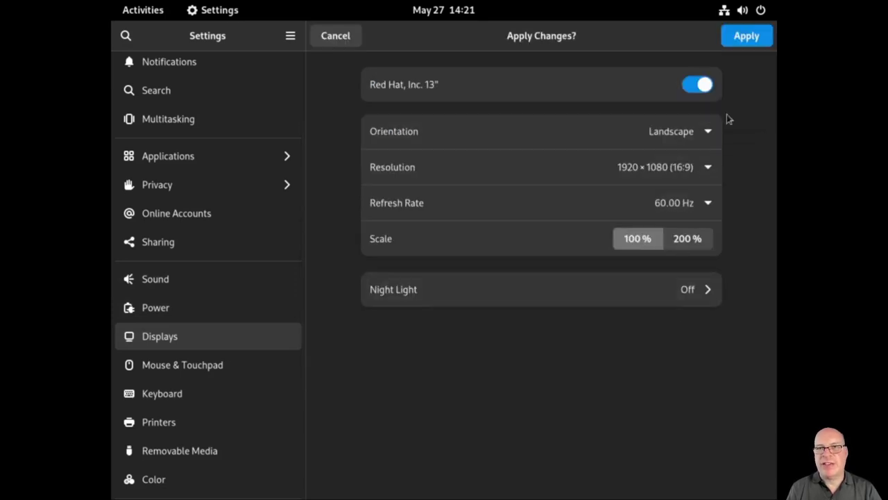
click(755, 38)
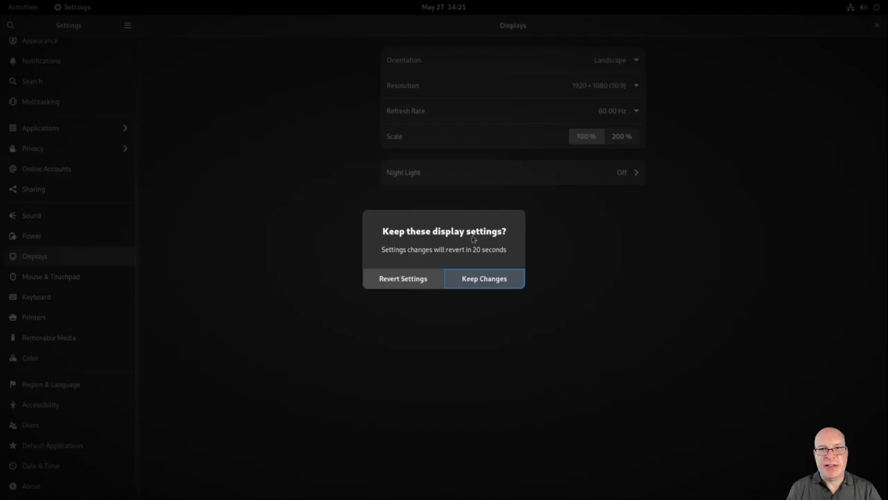
click(466, 281)
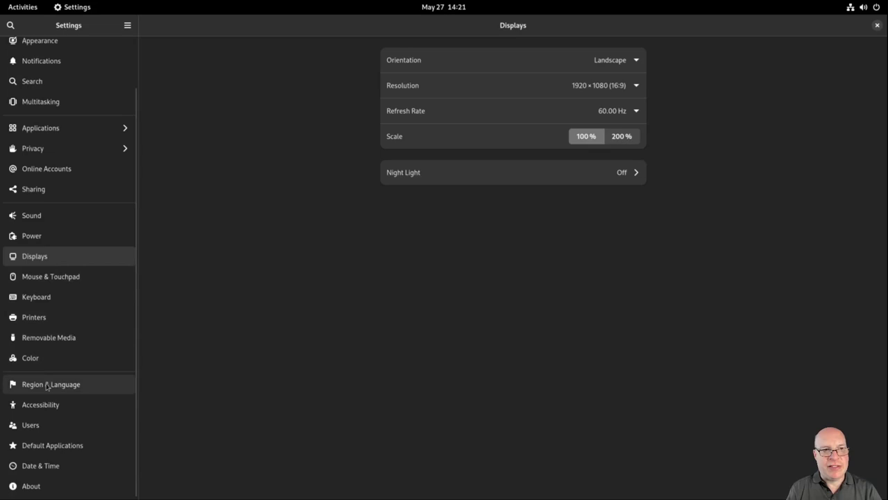
Turn on Large Text in Accessibility and show the About page
click(41, 407)
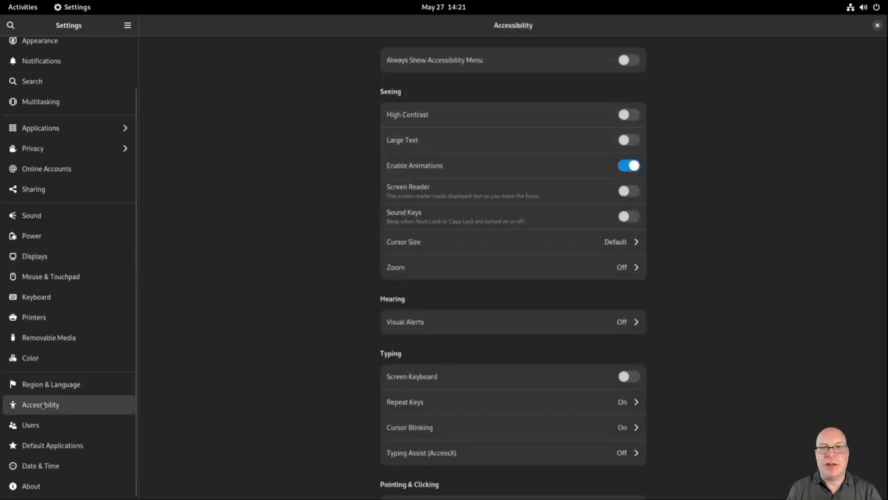
click(624, 140)
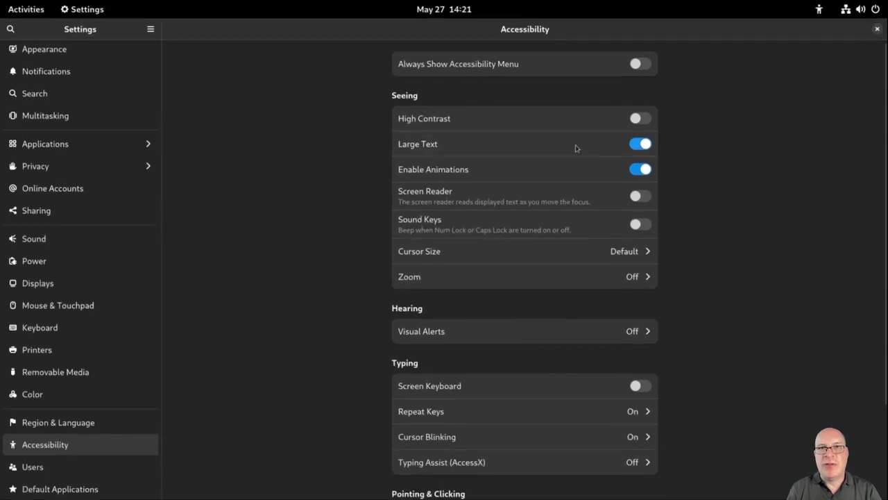
scroll(70, 313, down, 2)
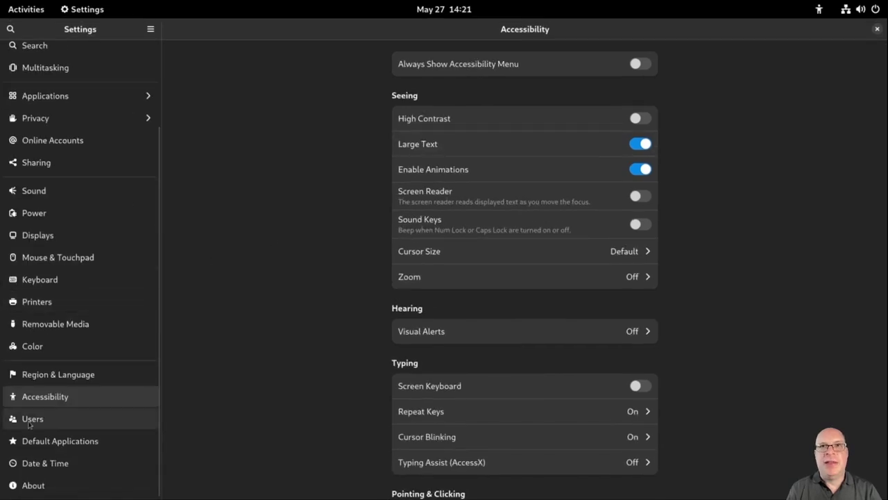
click(32, 485)
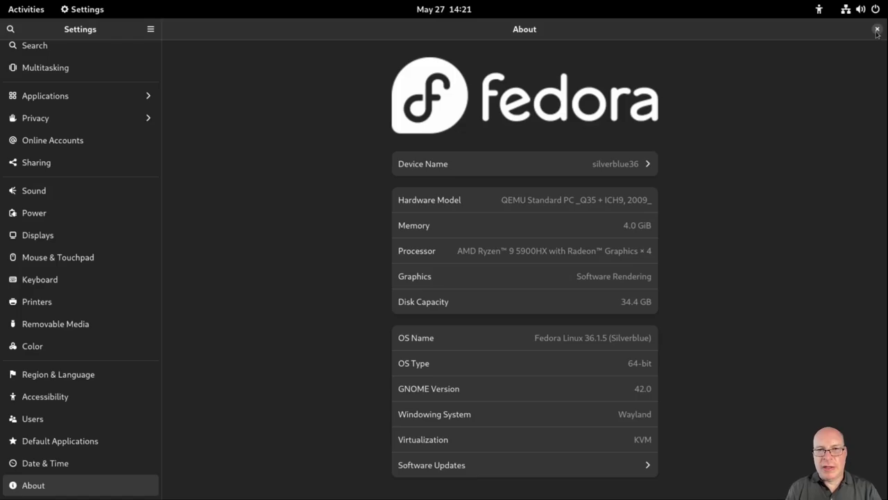
Close Settings, launch Terminal from a 'term' search, and enlarge its font
click(877, 30)
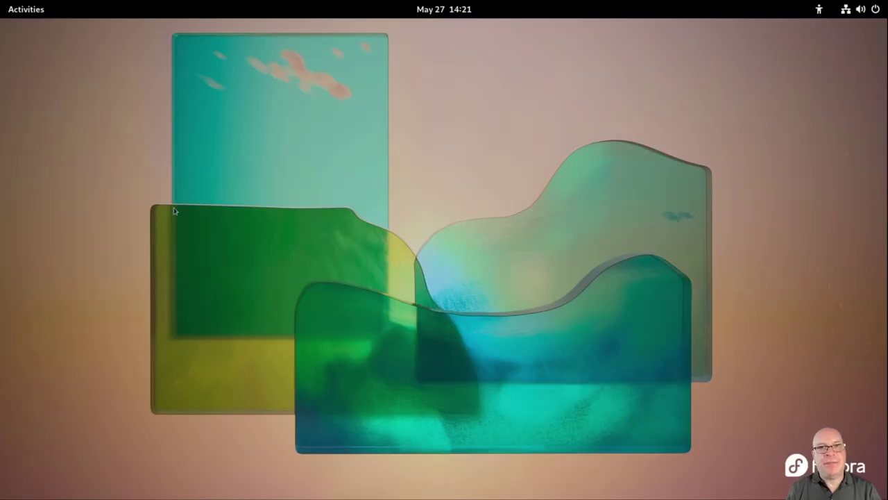
key(super)
text(term)
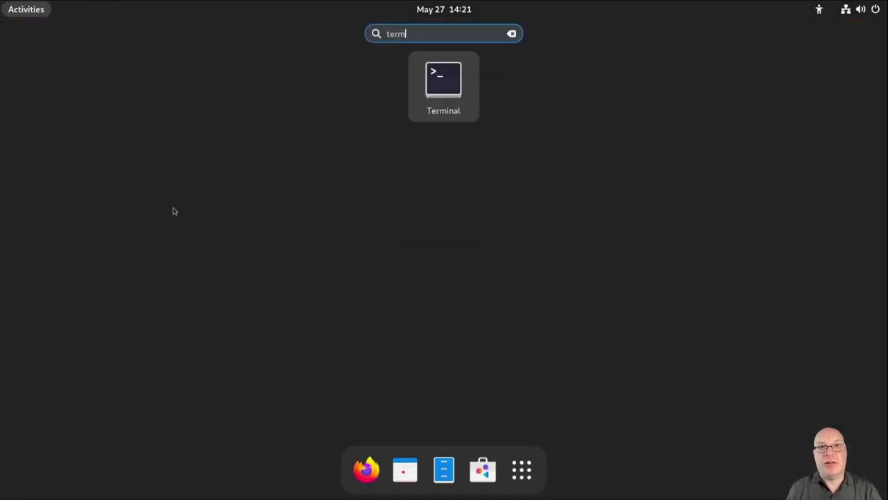
key(Return)
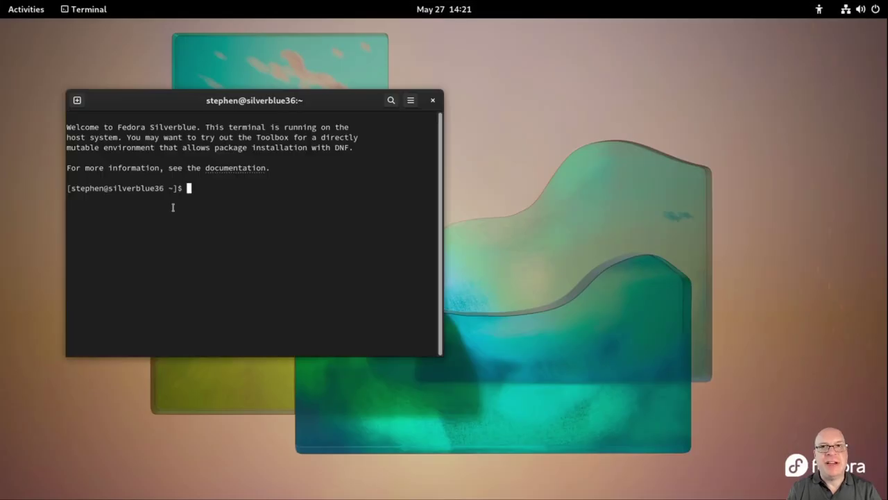
key(ctrl+plus)
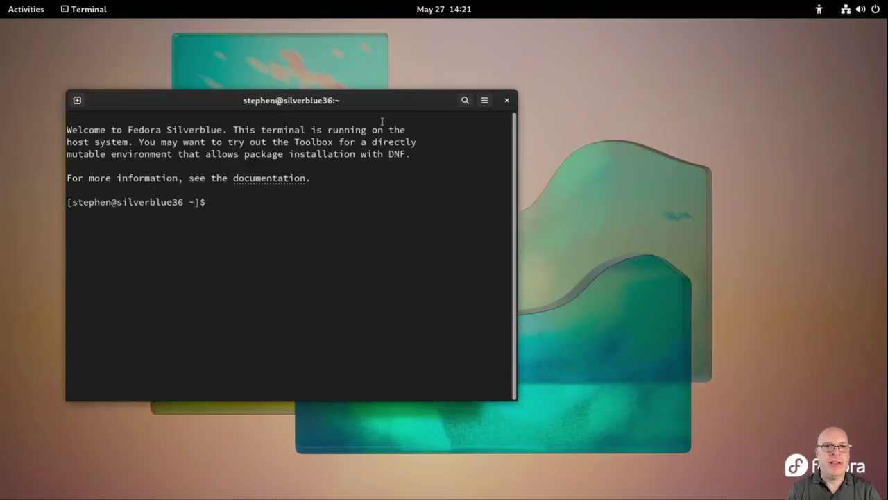
click(485, 102)
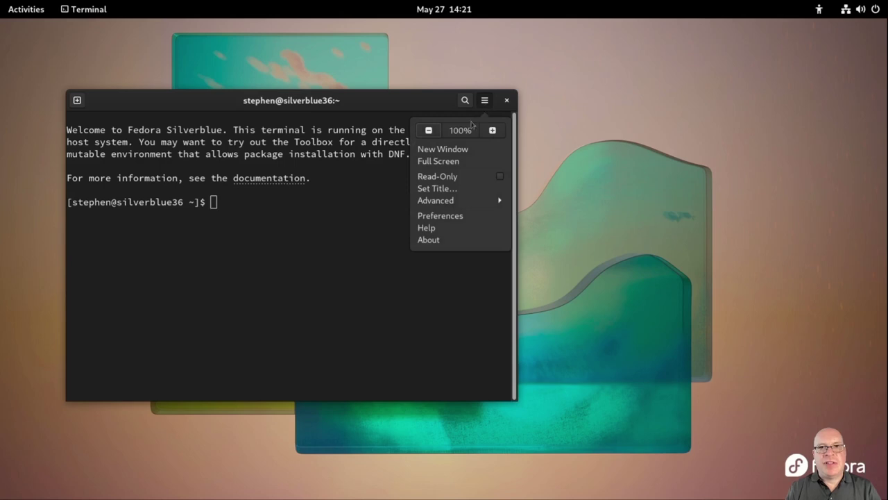
Rename the Unnamed terminal profile to the user's name and turn off the terminal bell
click(440, 215)
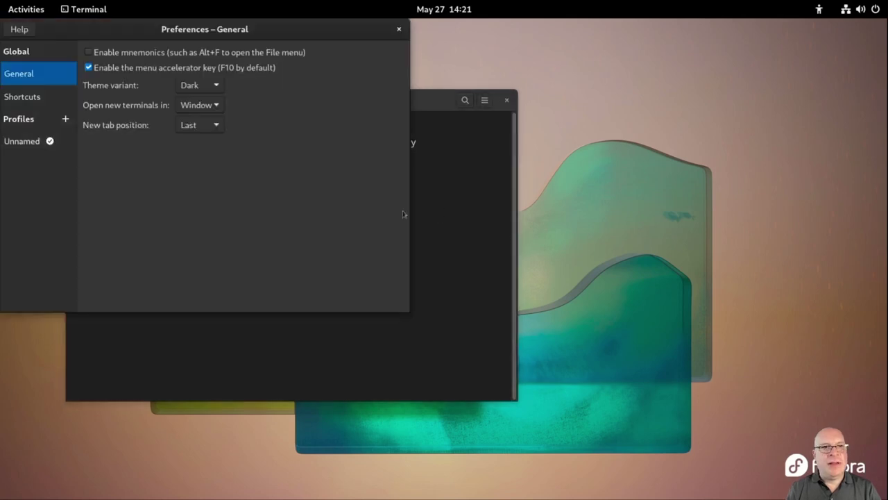
click(58, 143)
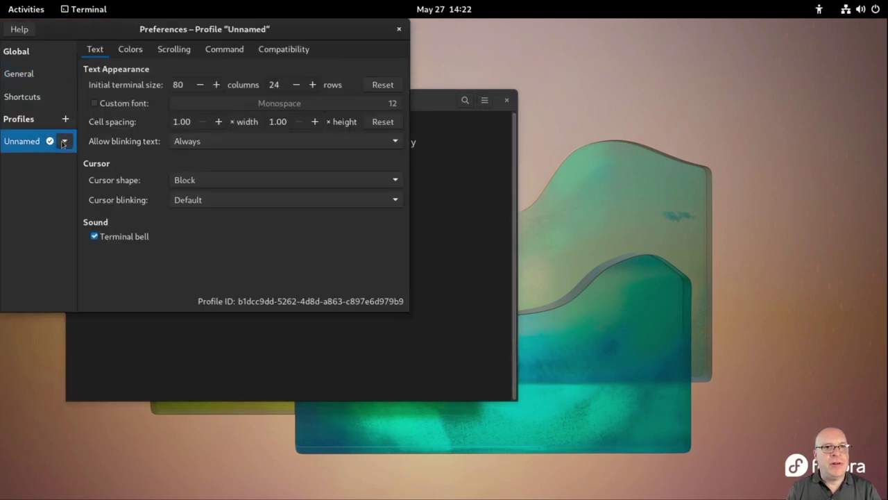
click(65, 142)
click(58, 177)
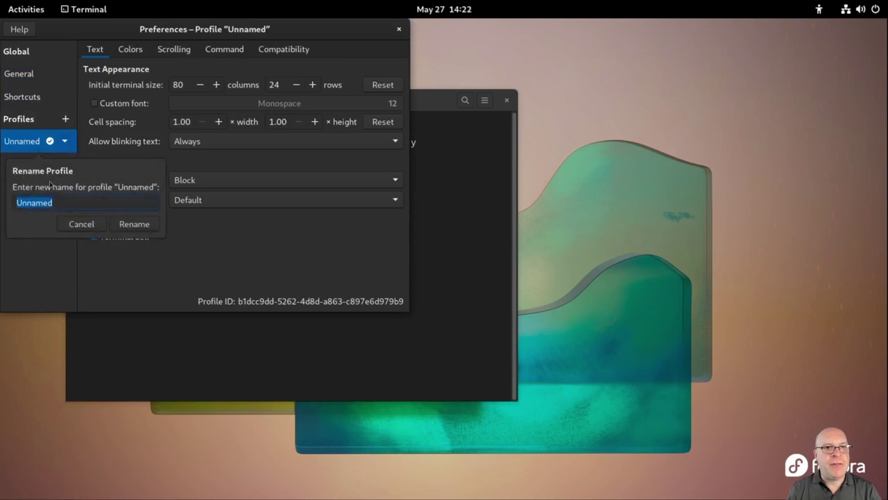
text(Stephen)
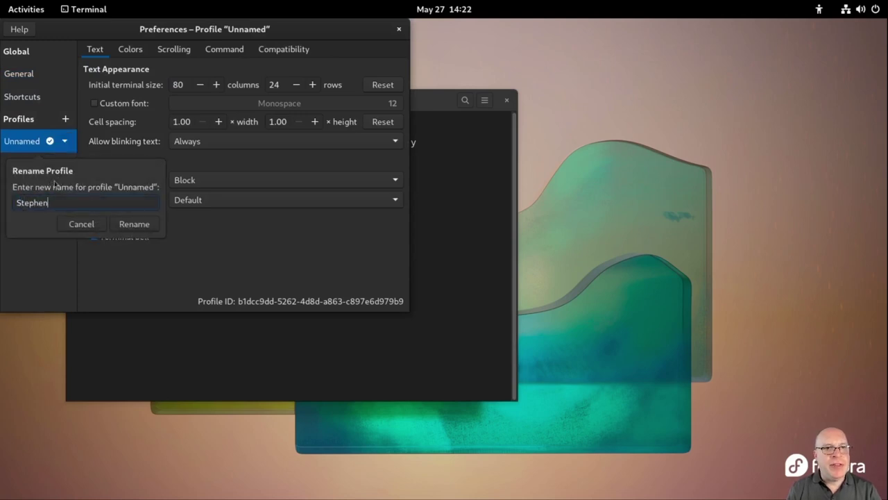
click(134, 224)
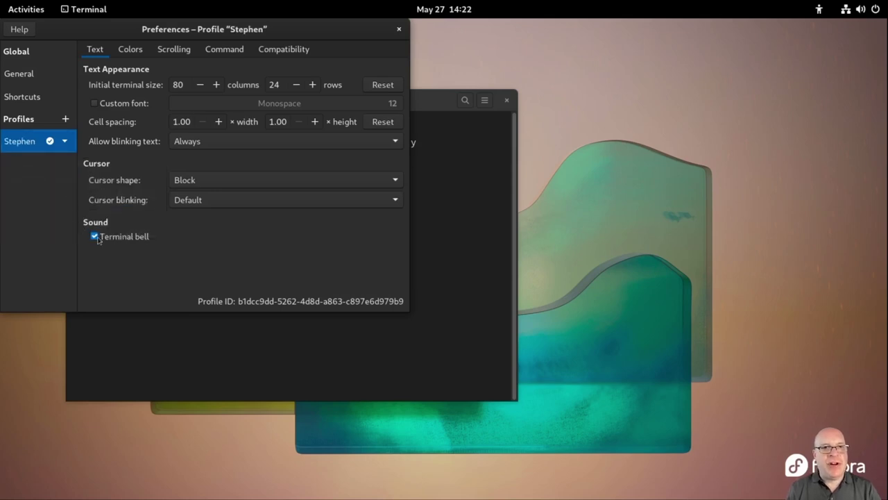
click(95, 237)
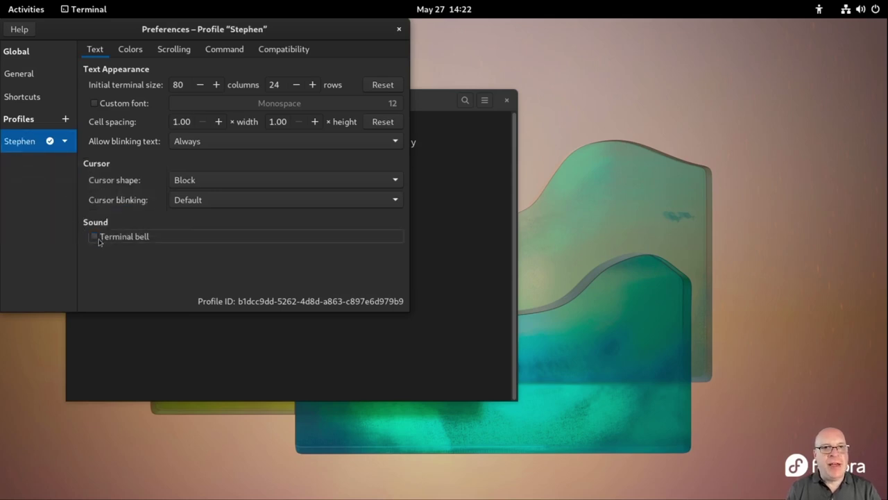
Hide the scrollbar, remove the scrollback limit, close preferences, and make the terminal full screen
click(174, 50)
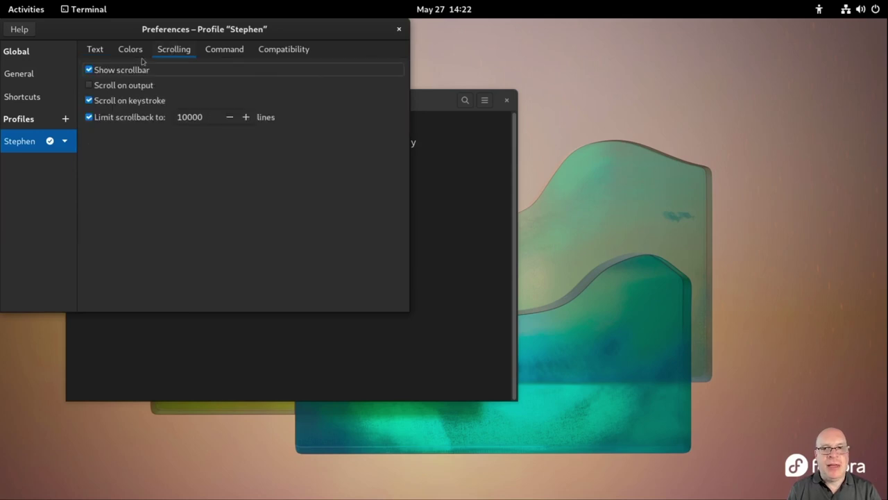
click(89, 70)
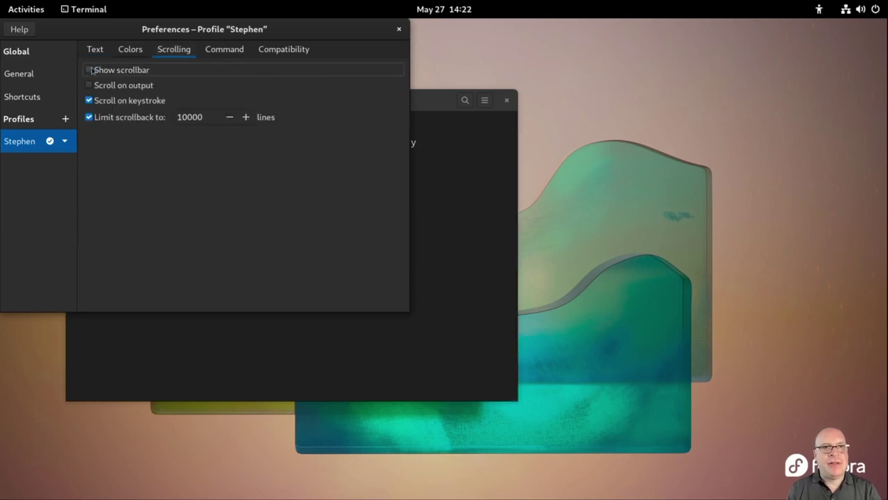
click(88, 118)
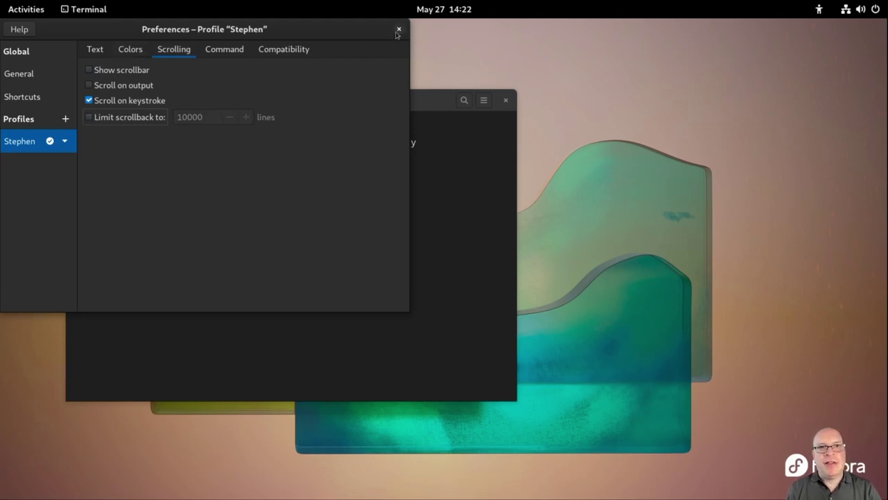
click(398, 30)
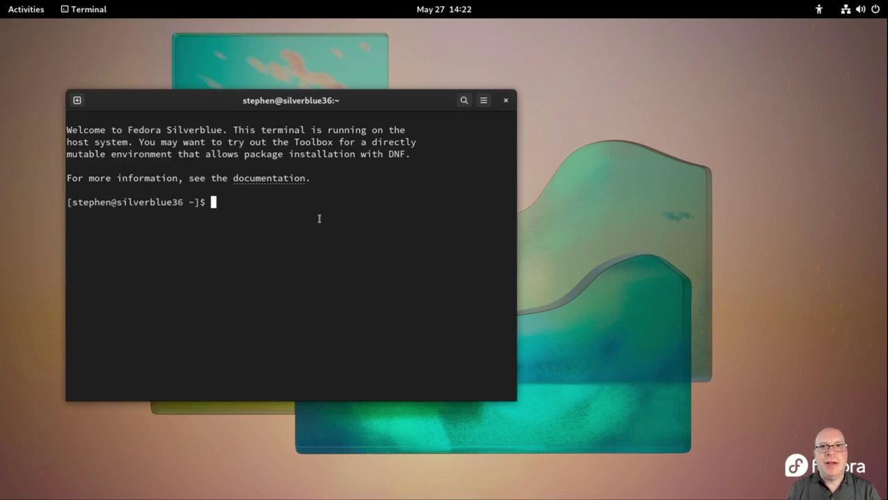
key(F11)
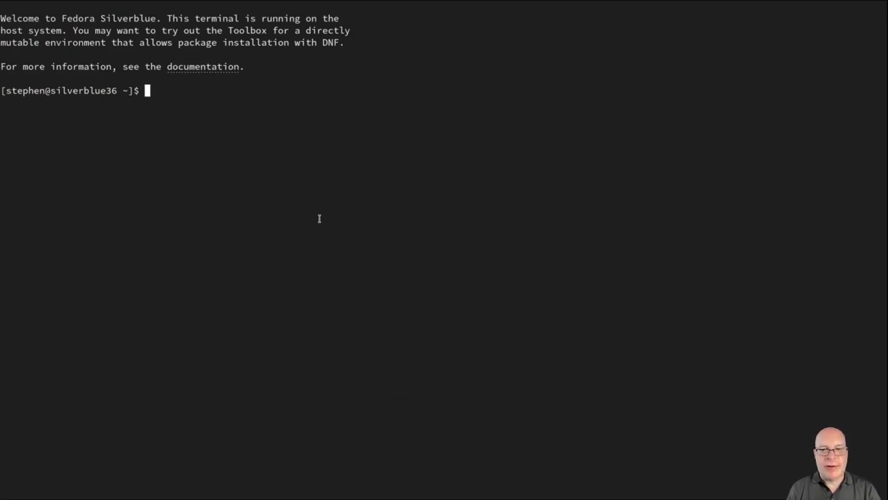
Run nano 3priniciples.txt to create and open the new file
text(nano)
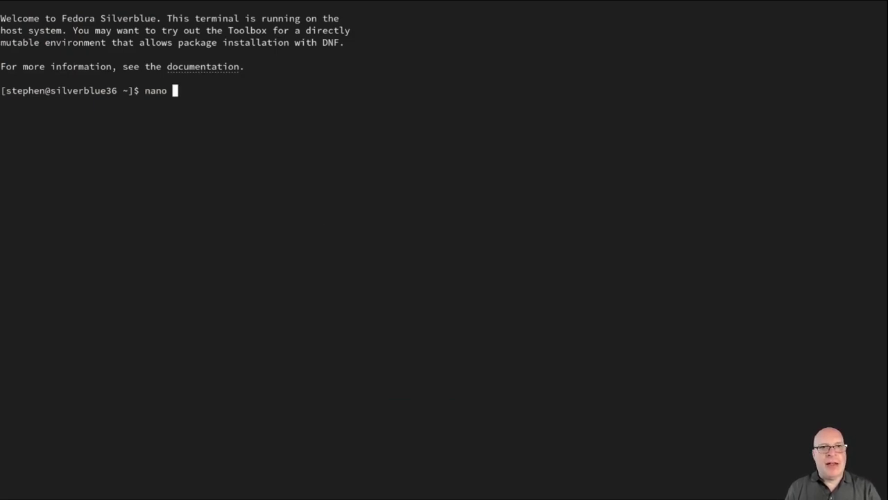
text( 3prini)
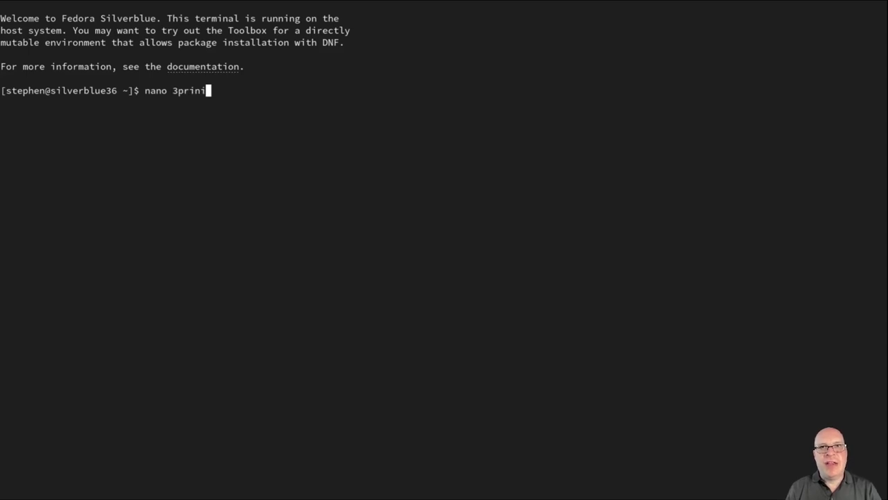
text(ciples.txt)
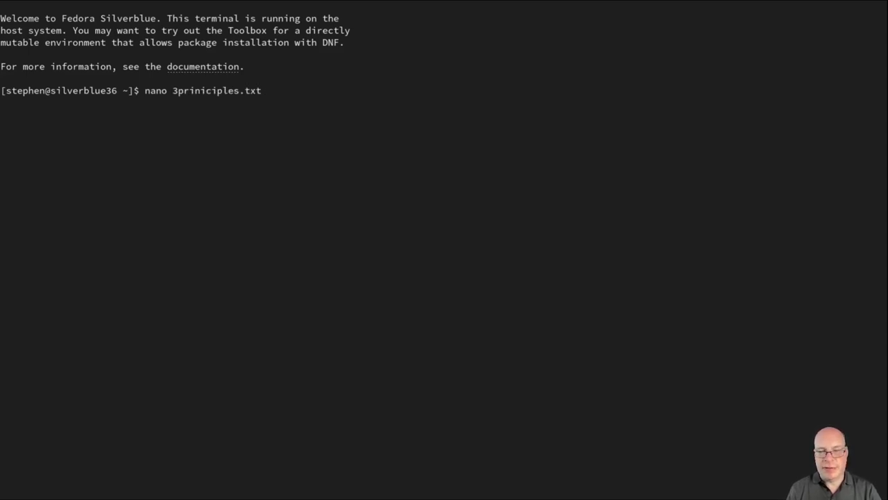
key(Return)
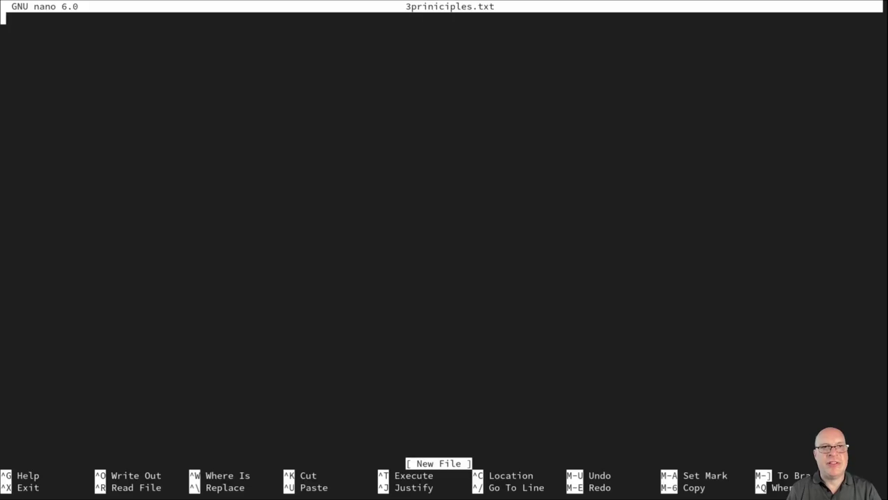
Type the 'Not built-in:' list: Flatpaks from Flathub.org, Toolbox containers, rpm-ostree package layers
key(Return)
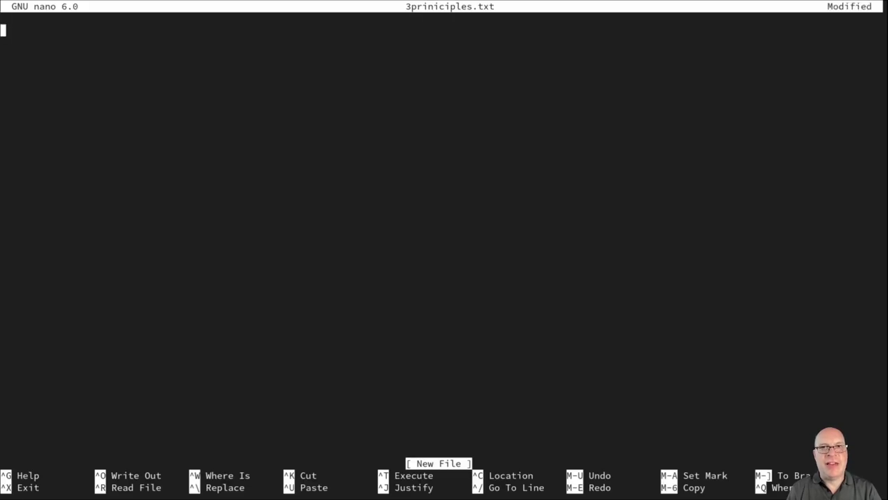
text(Not)
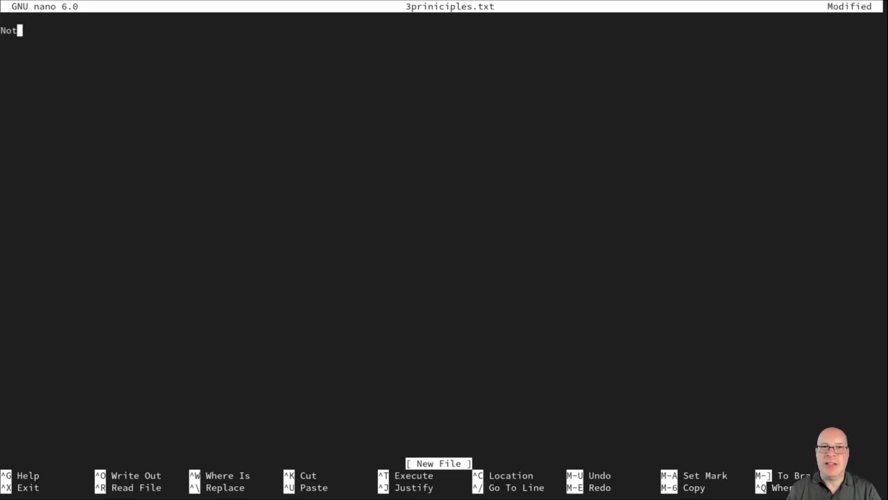
text( built-)
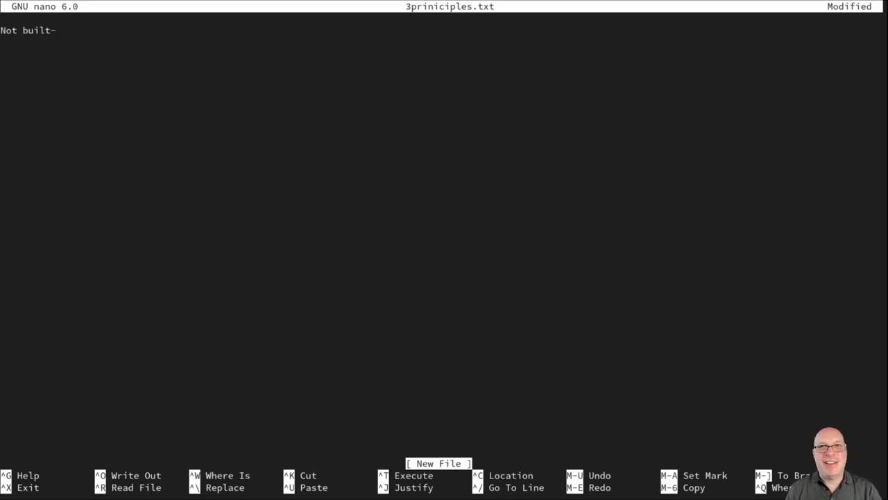
text(in:  )
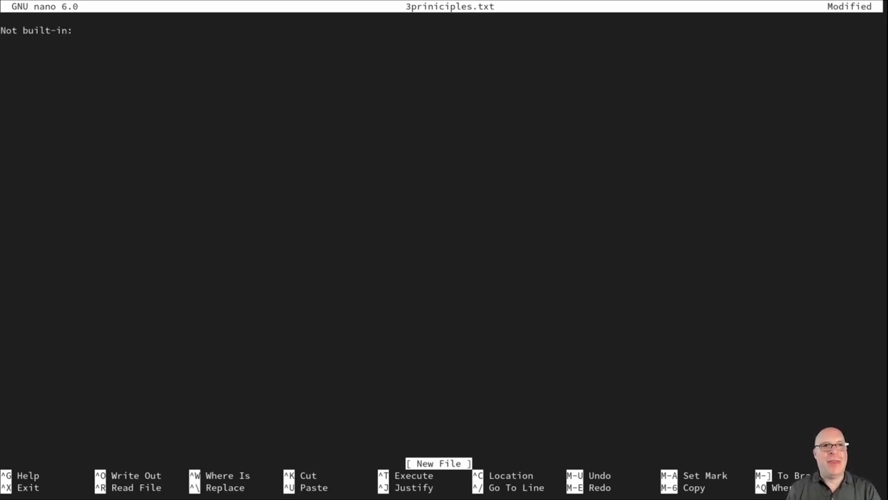
text(1. )
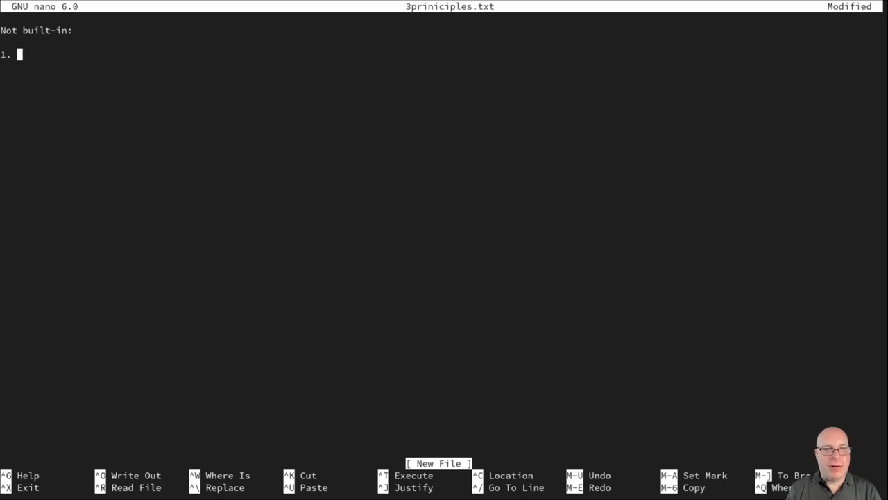
text(First)
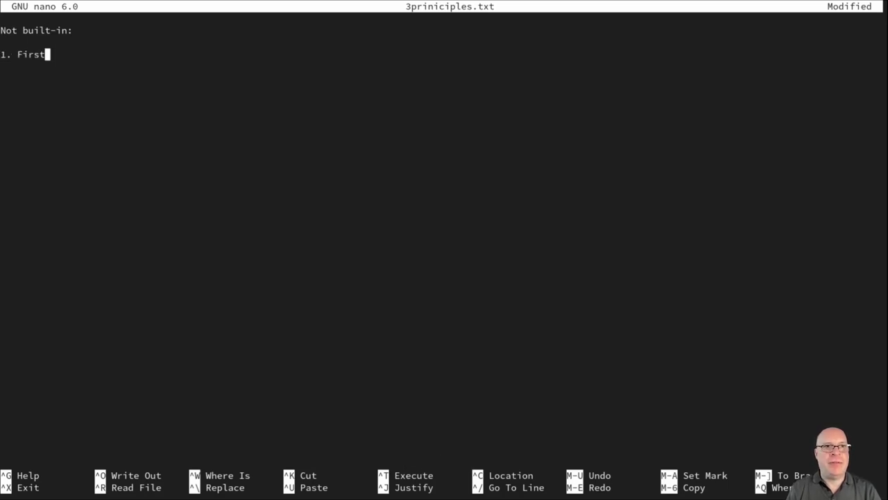
text( try Fl)
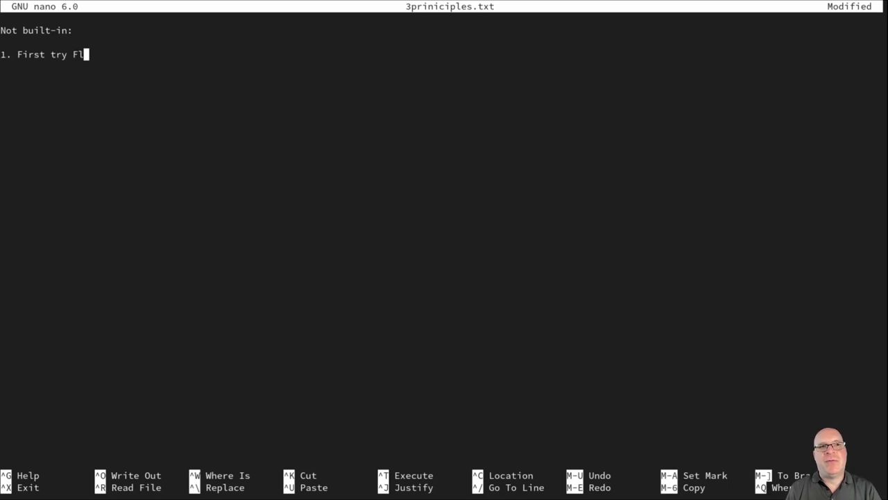
text(atpaks )
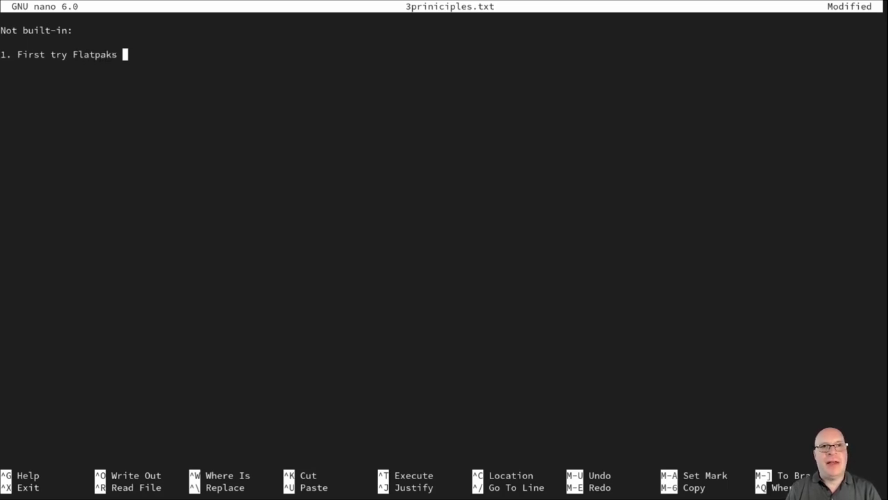
text(from Flat)
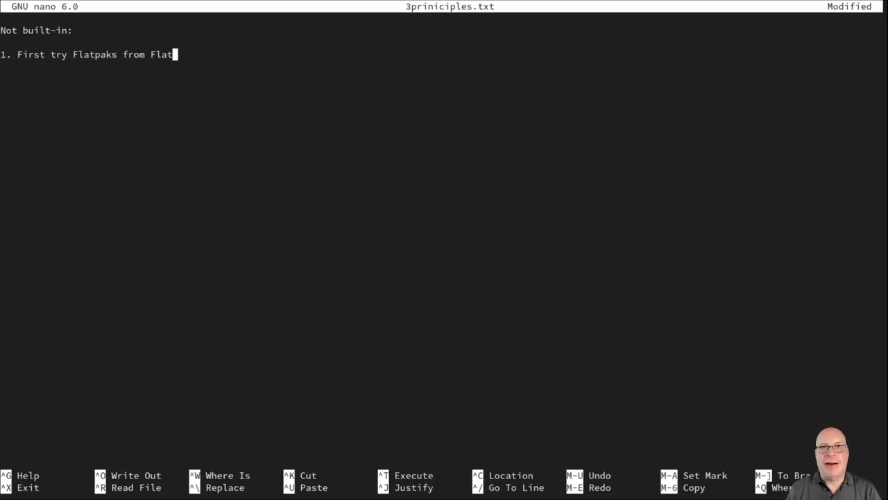
text(hub.org)
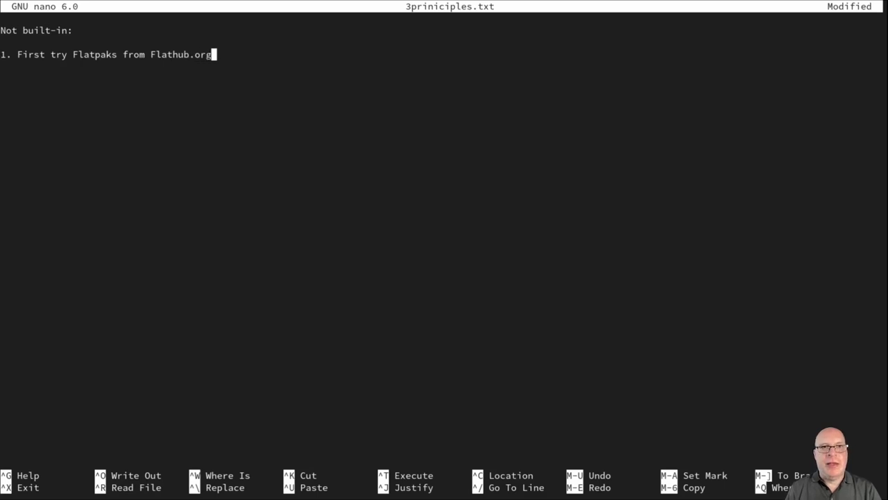
key(Return)
key(Return)
text(2. )
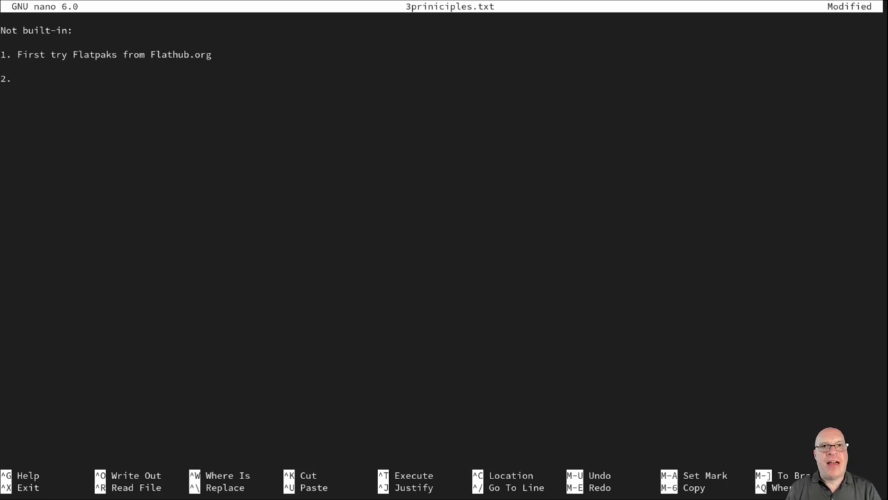
text(For r)
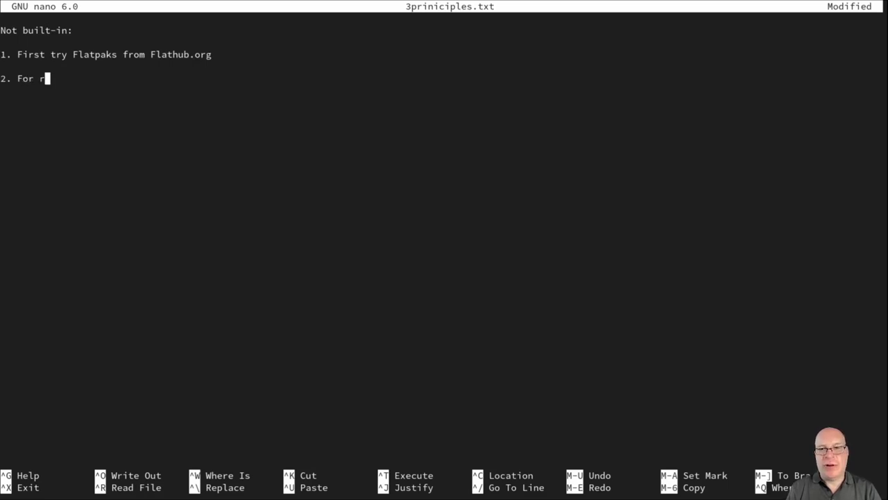
text(arely )
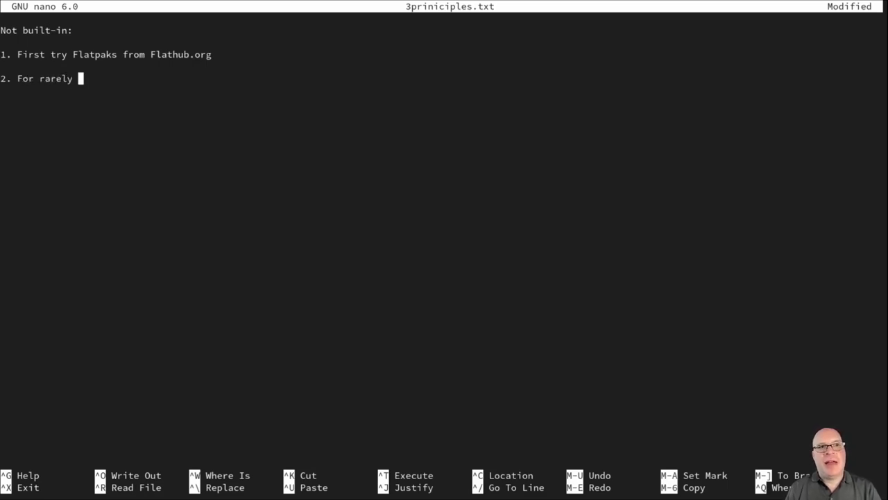
text(used ut)
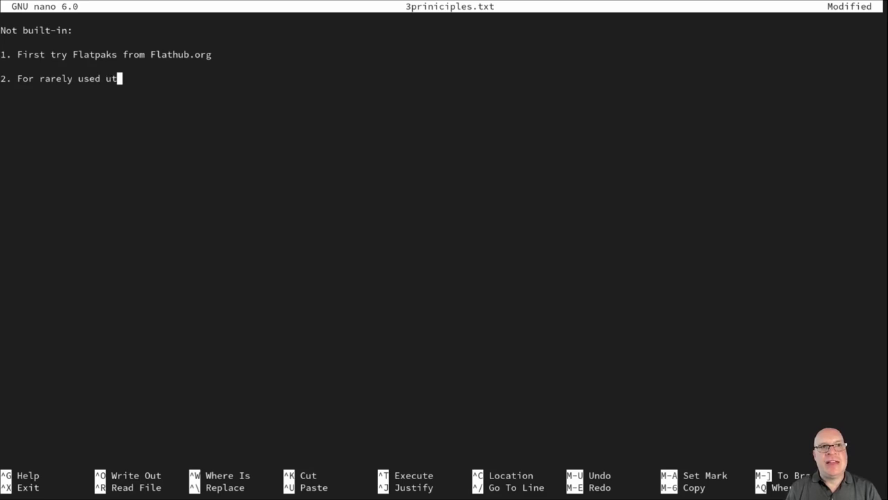
text(ilities )
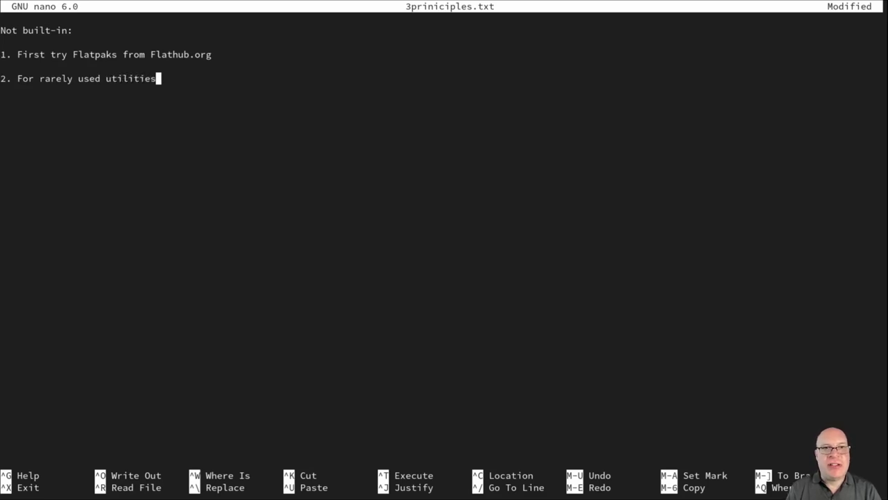
text(or )
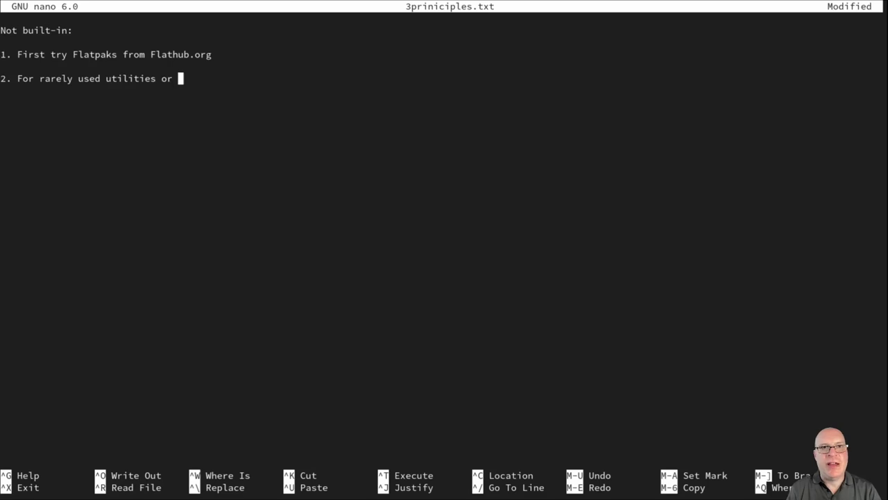
text(developmen)
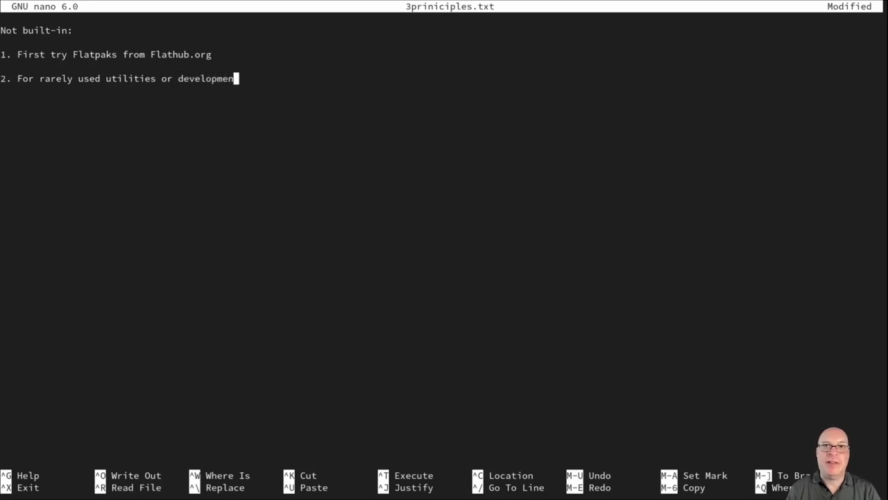
text(t tools)
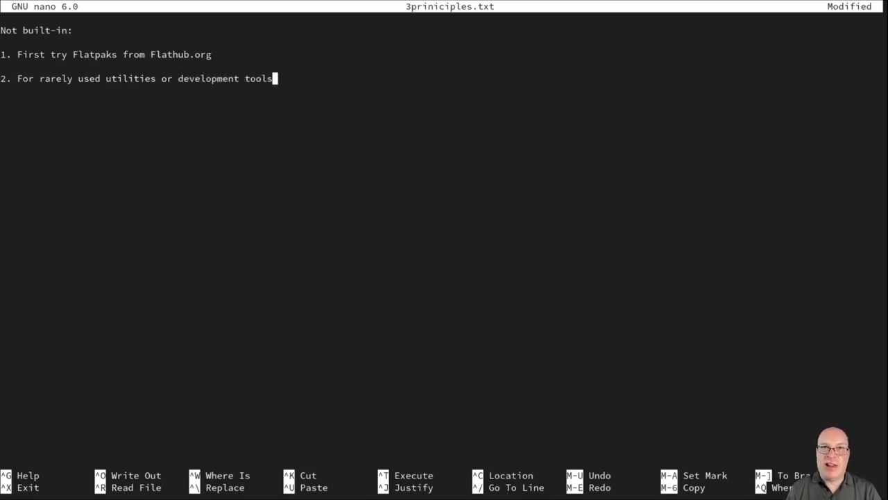
text(, T)
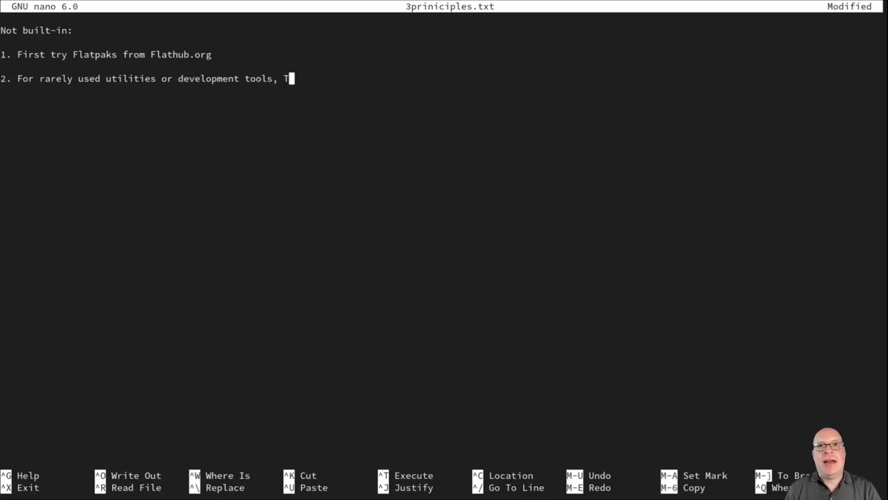
text(oolbox)
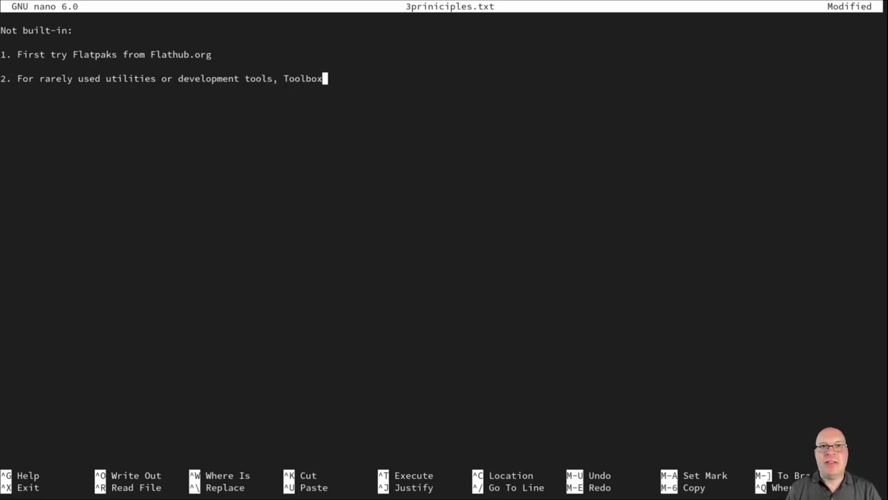
text( containers)
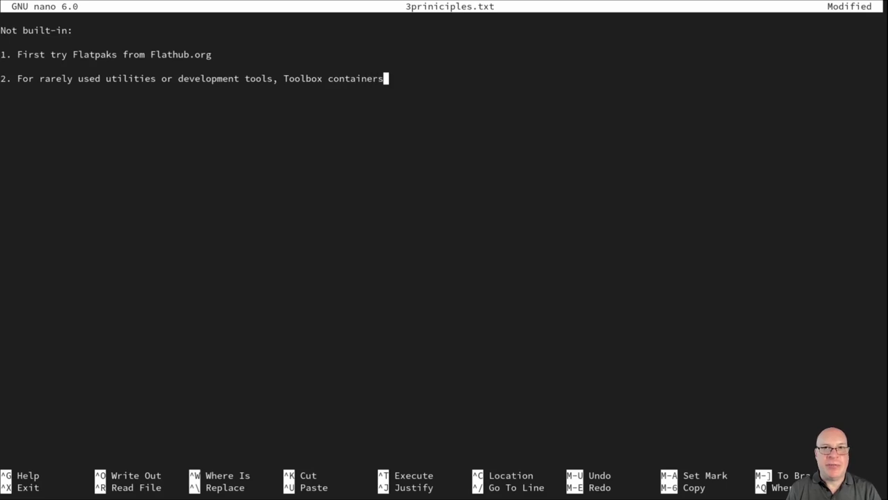
key(Return)
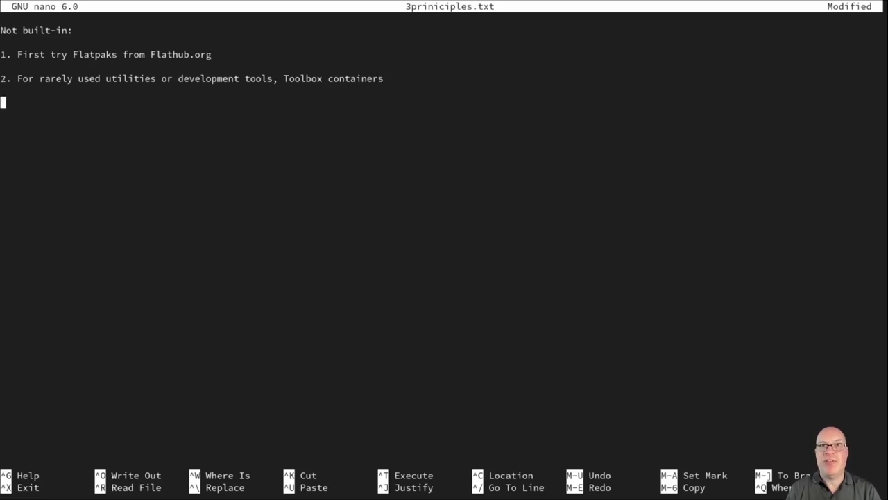
text(3. )
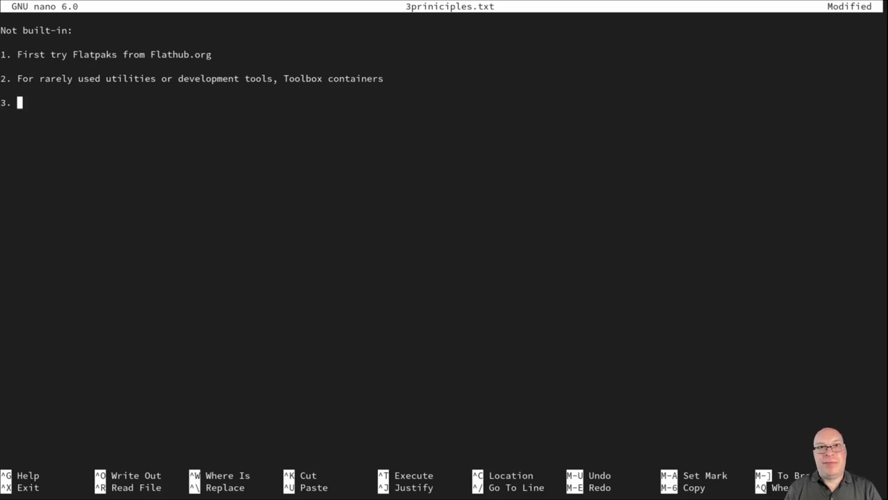
text(Needed s)
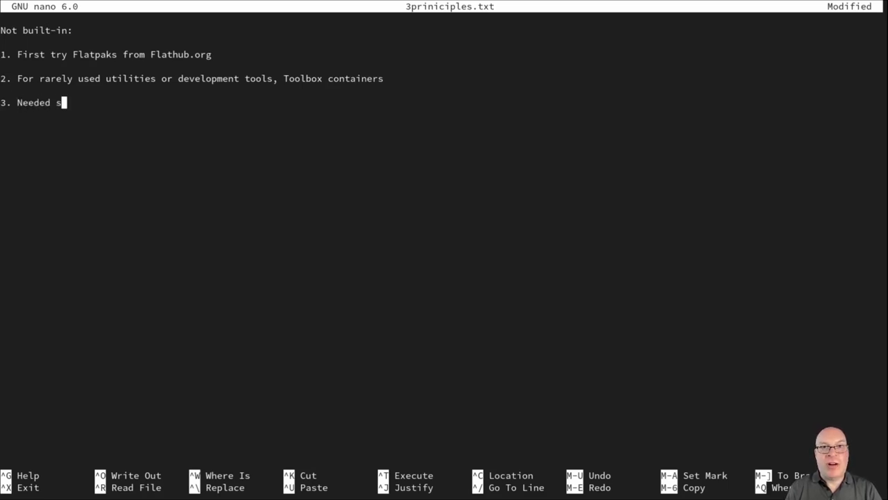
text(ystem to)
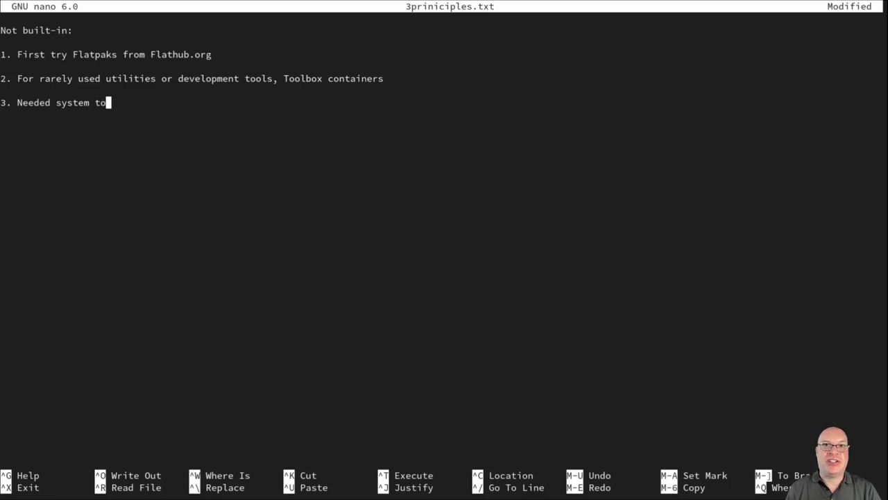
text(ols not a)
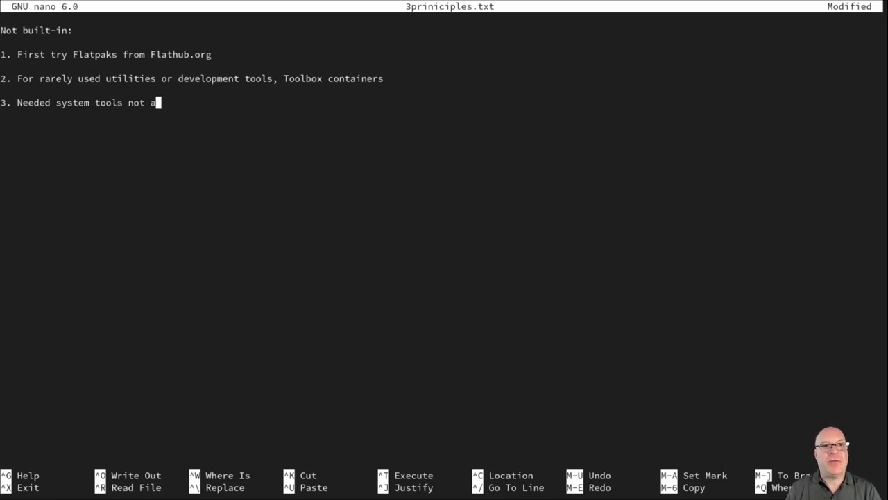
text(vailab)
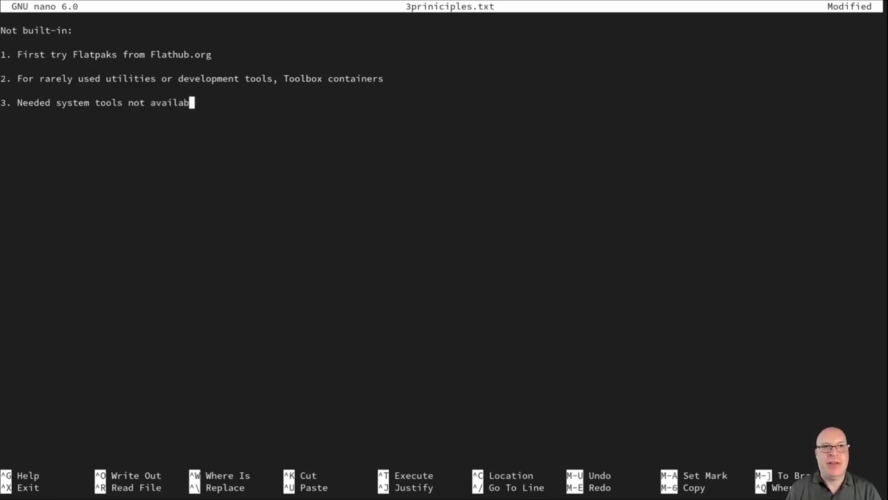
text(le an)
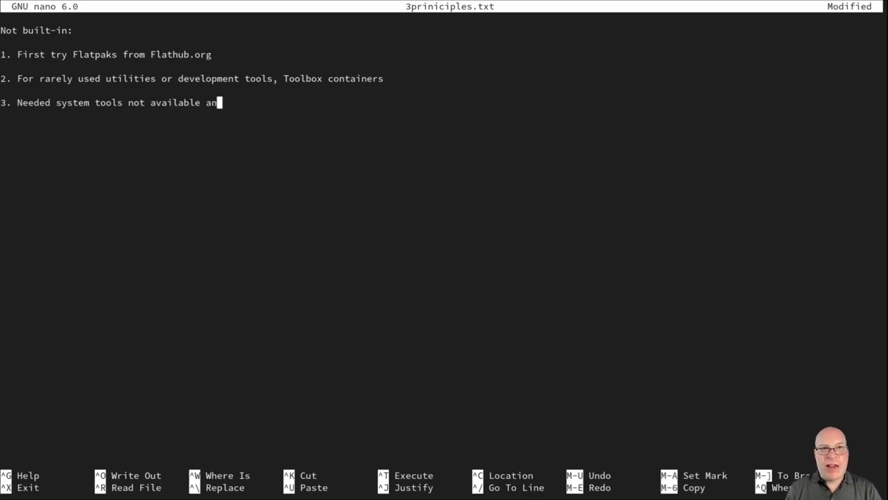
text(ywhere el)
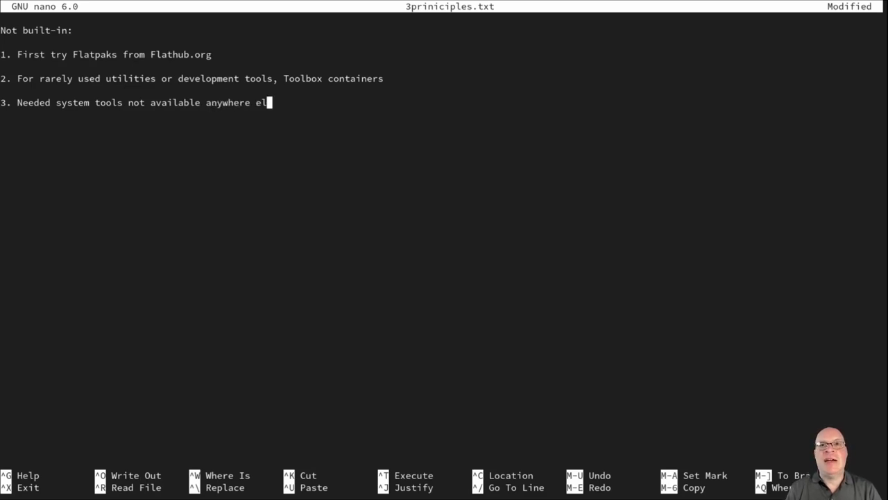
text(se, r)
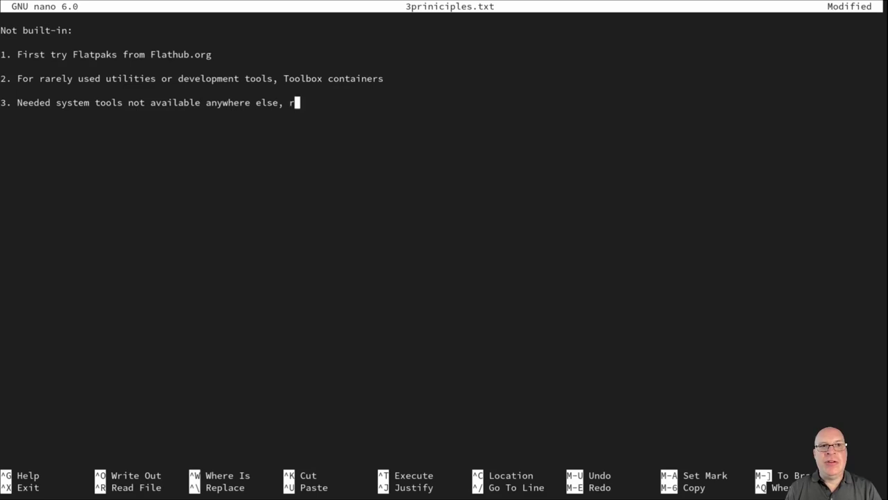
text(pm-ostr)
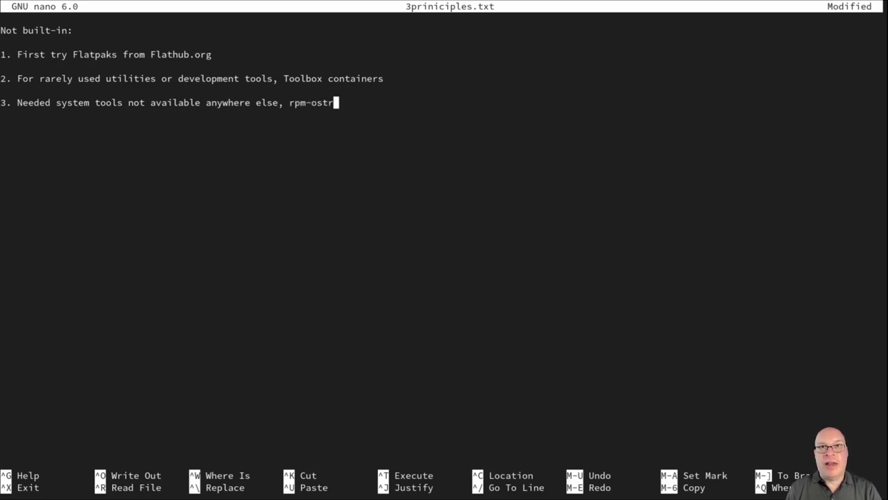
text(ee packa)
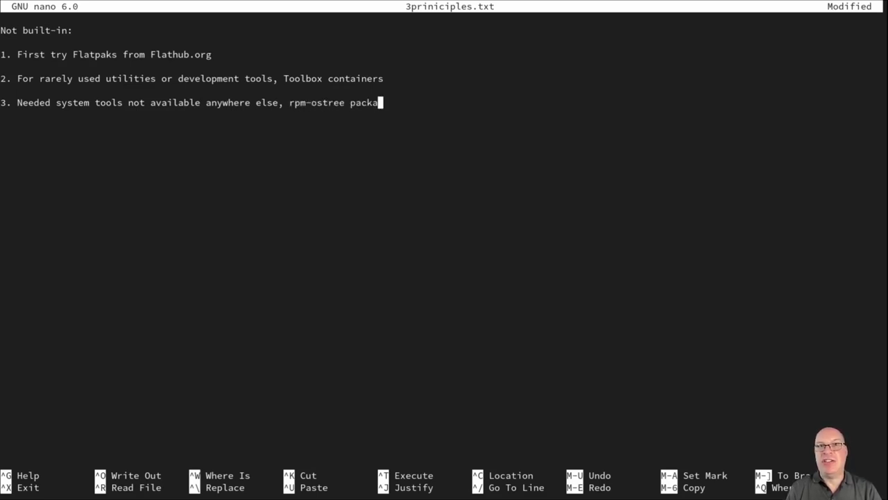
text(ge layers)
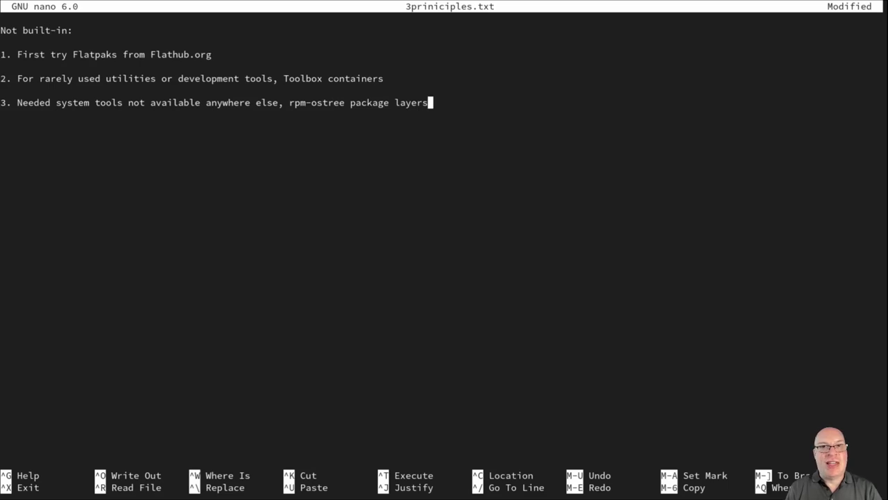
text( (minim)
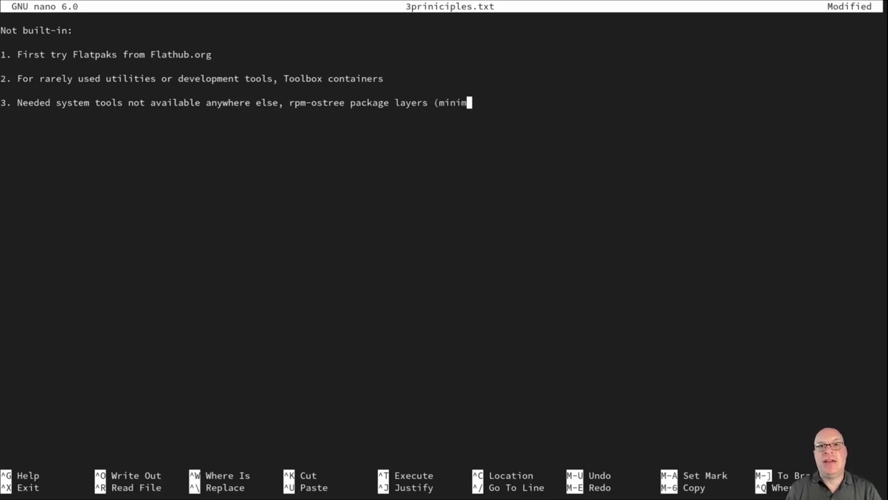
text(ized))
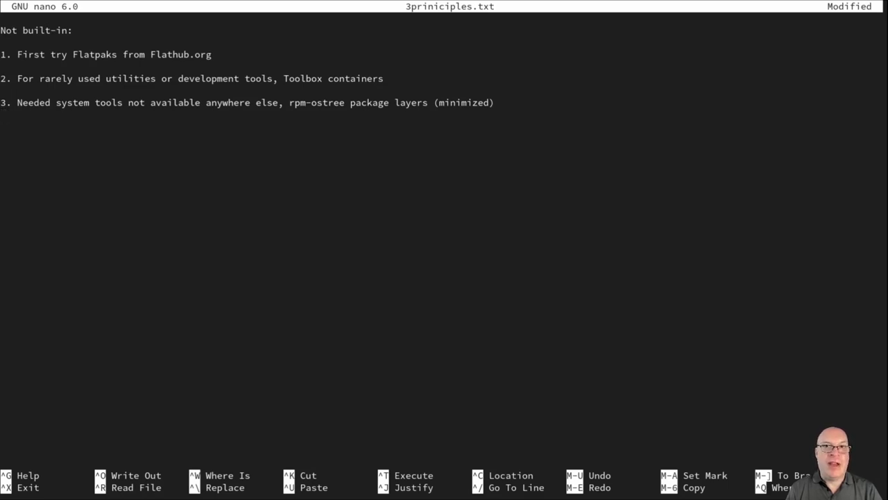
Save 3priniciples.txt under its existing name and exit nano
key(ctrl+x)
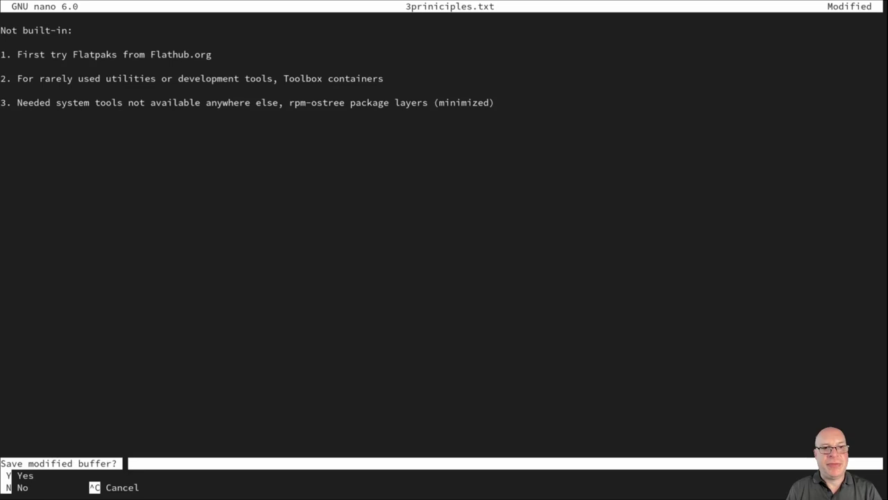
key(y)
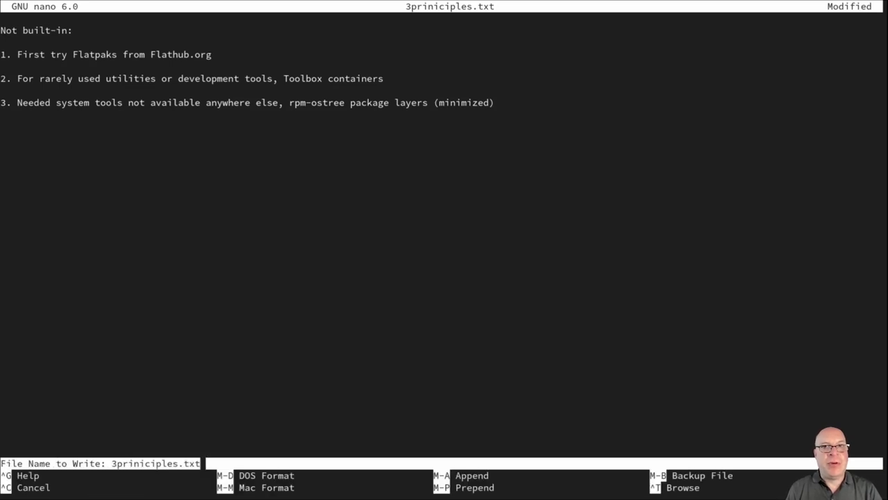
key(Return)
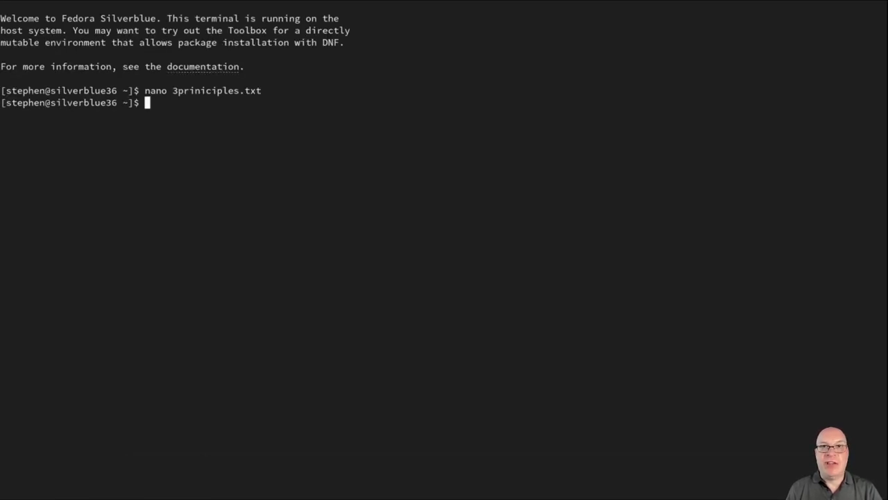
List the root directory with ls -al /, clearing the screen before and after
text(clear)
key(Return)
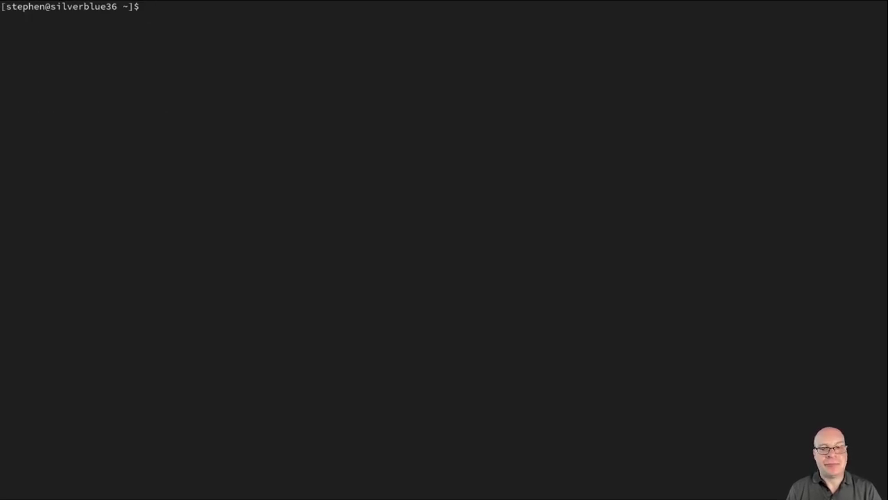
text(ls -a)
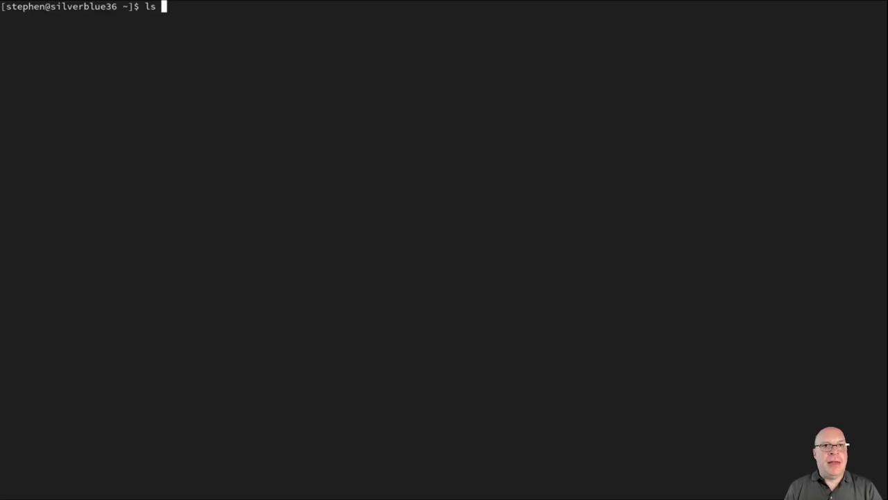
text(l /)
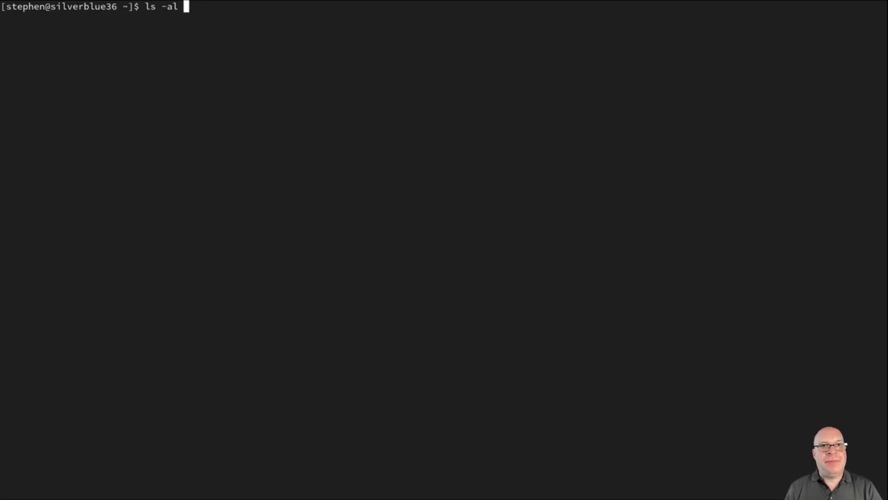
key(Return)
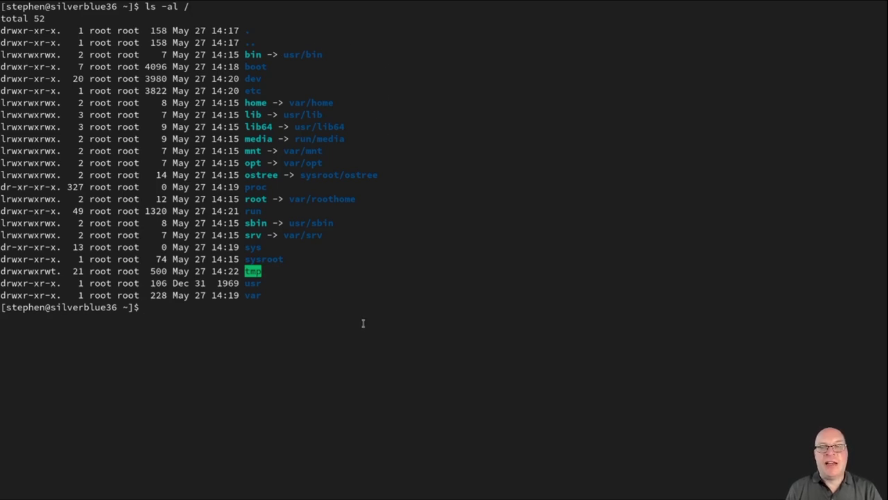
text(clear)
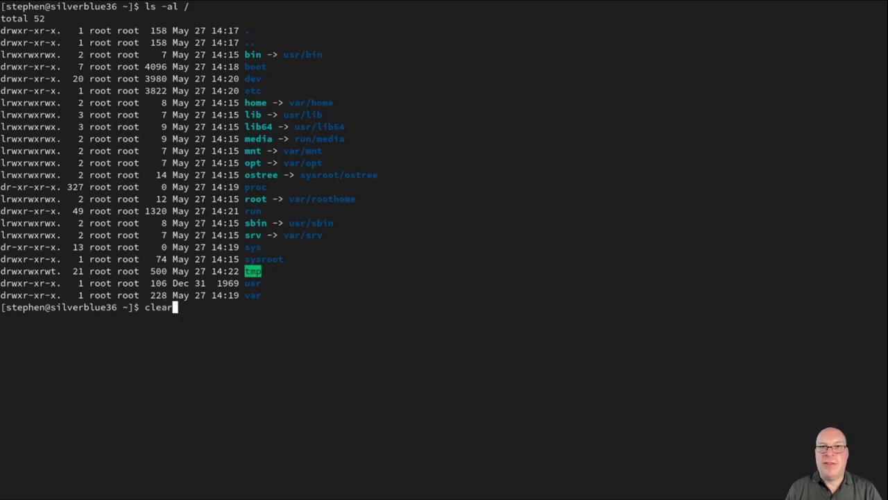
key(Return)
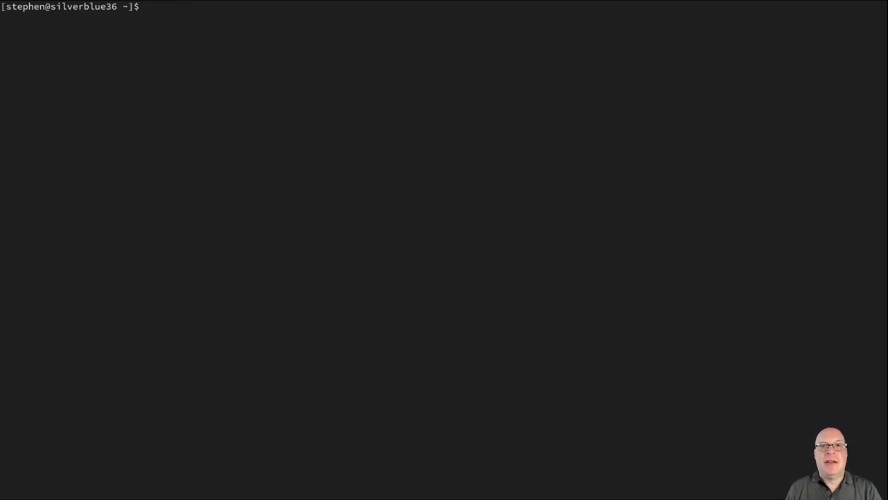
text(mou)
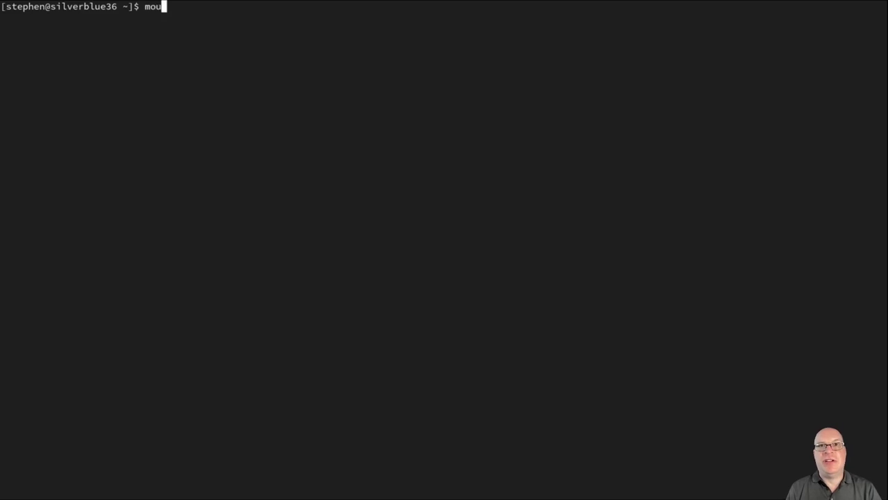
text(nt | grep )
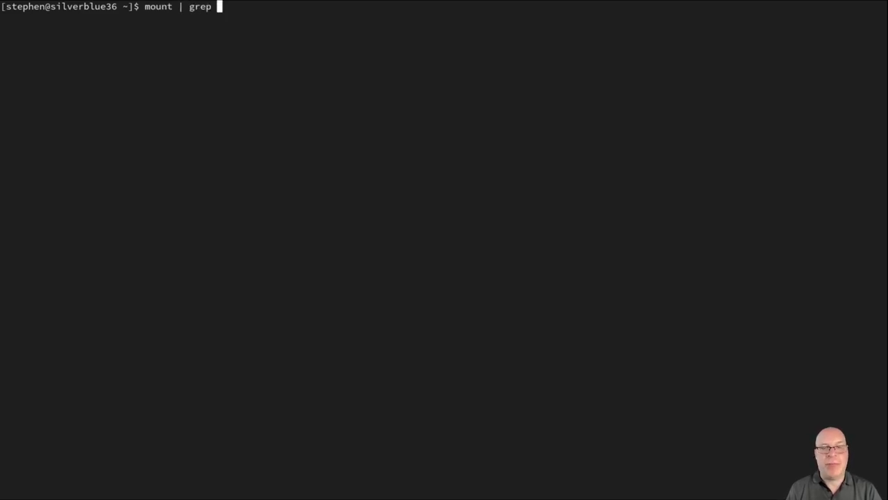
text(usr)
key(Return)
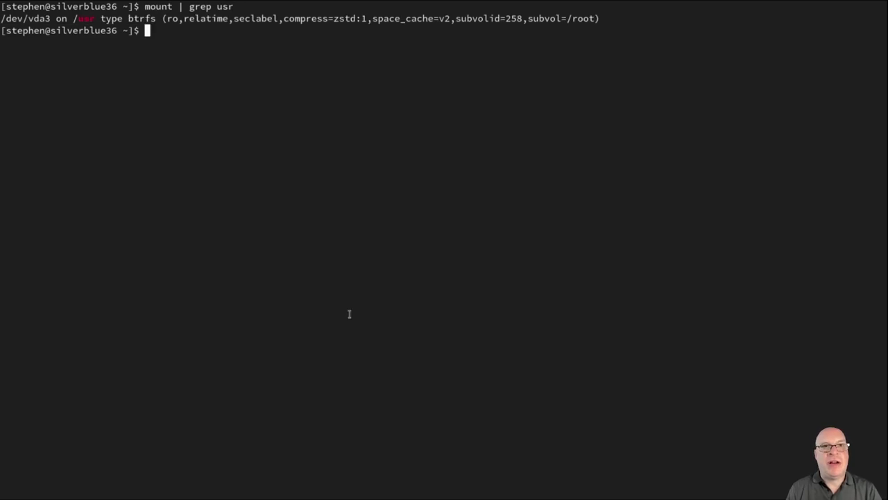
double_click(174, 18)
click(387, 117)
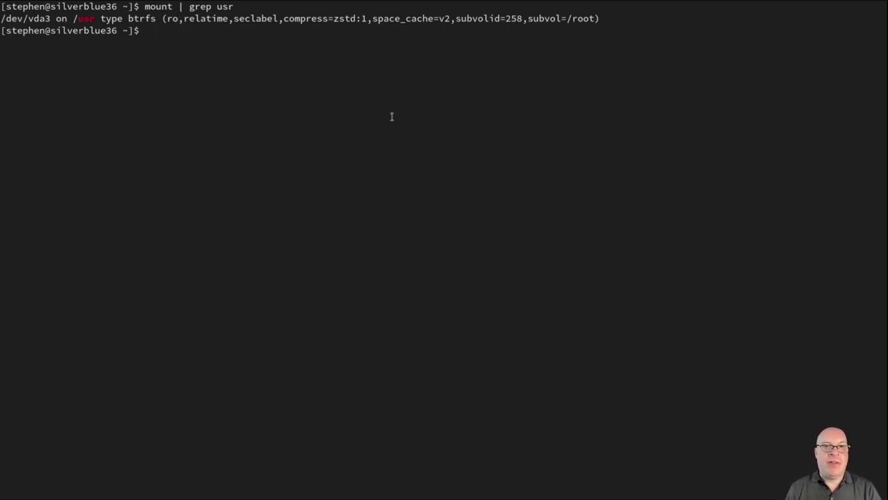
text(mount )
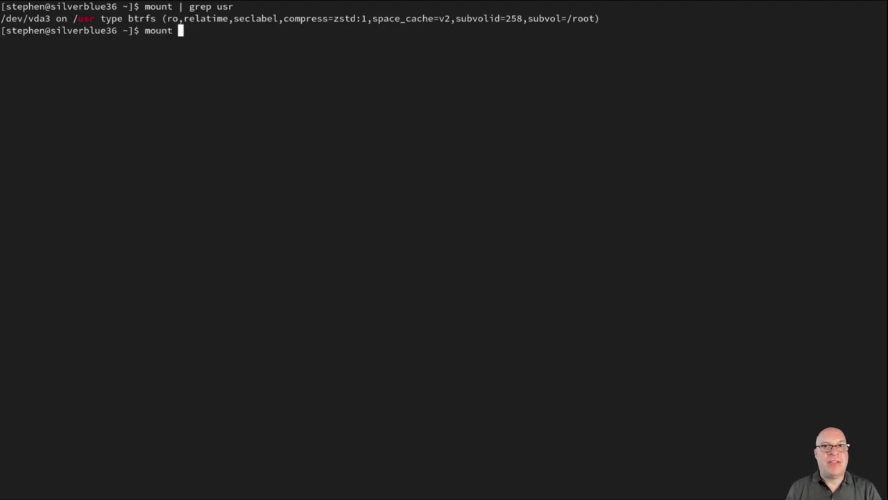
text(| grep )
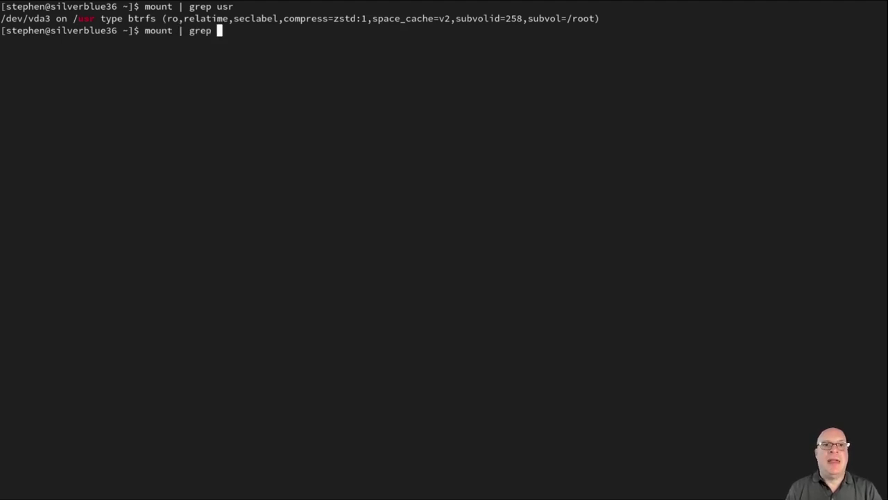
text(var)
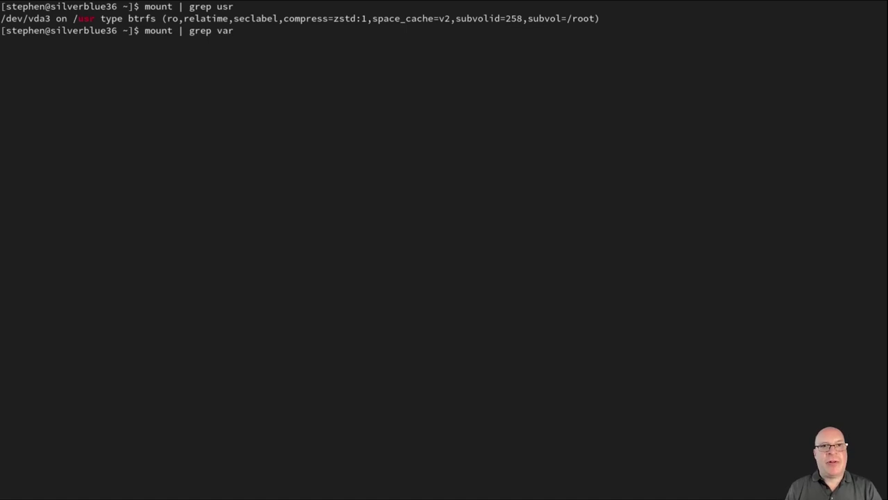
key(Return)
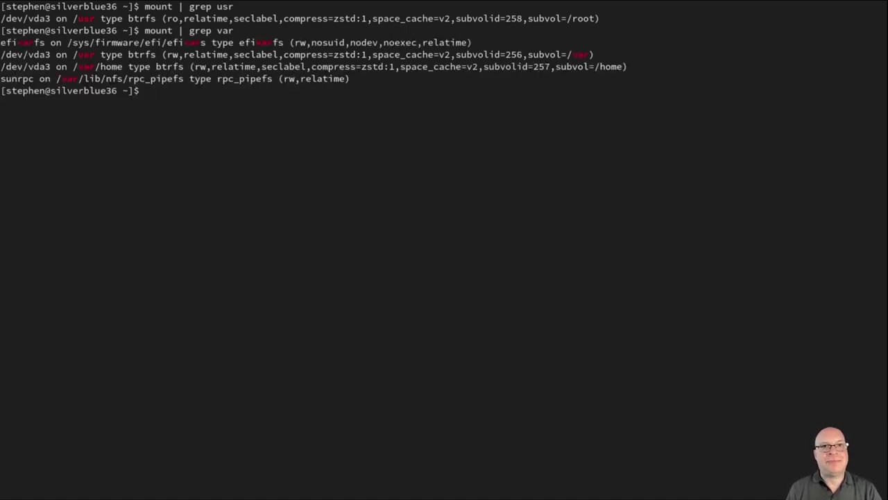
double_click(173, 54)
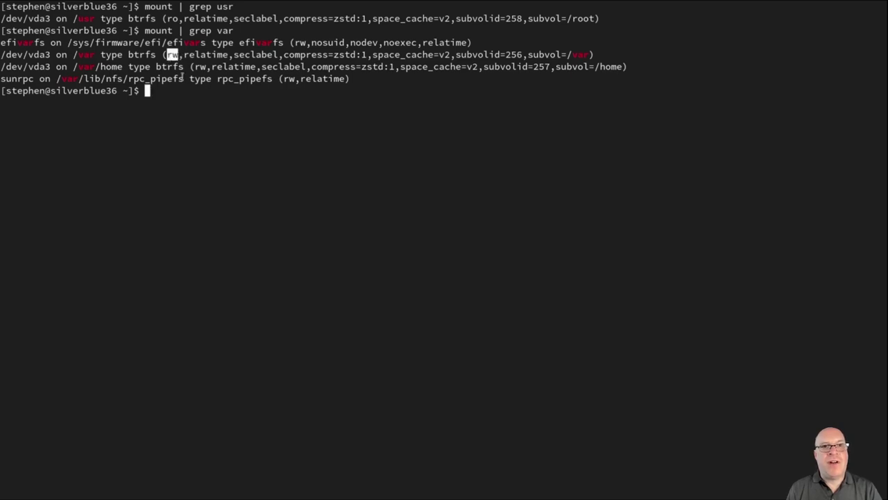
double_click(200, 67)
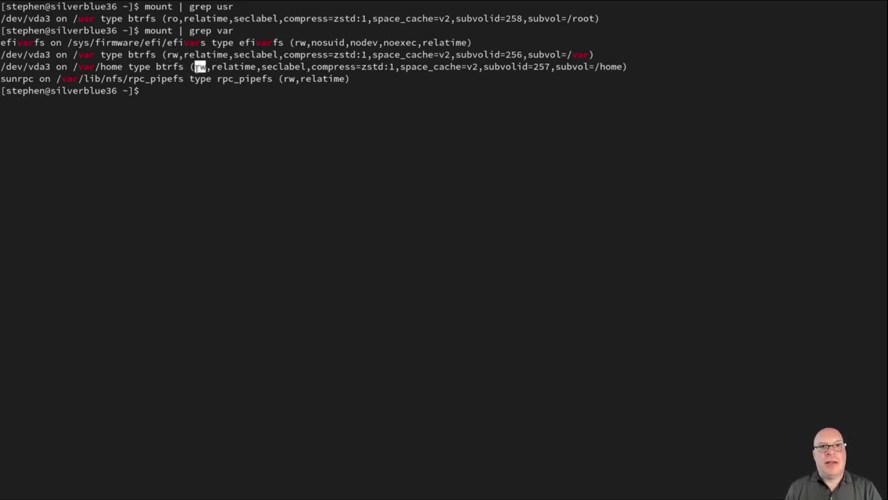
double_click(288, 78)
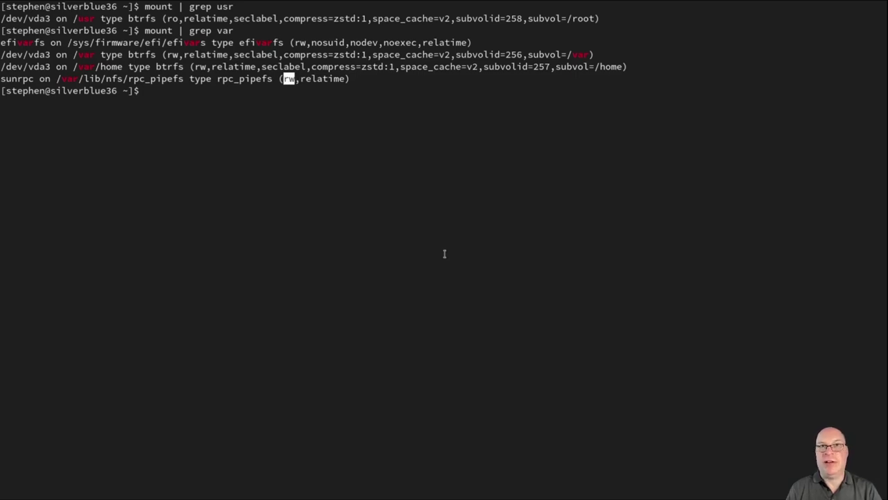
click(467, 212)
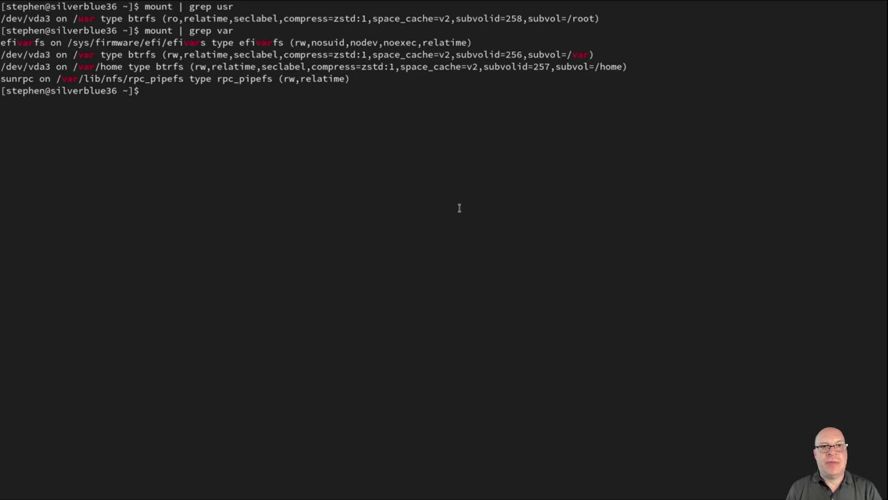
text(clear)
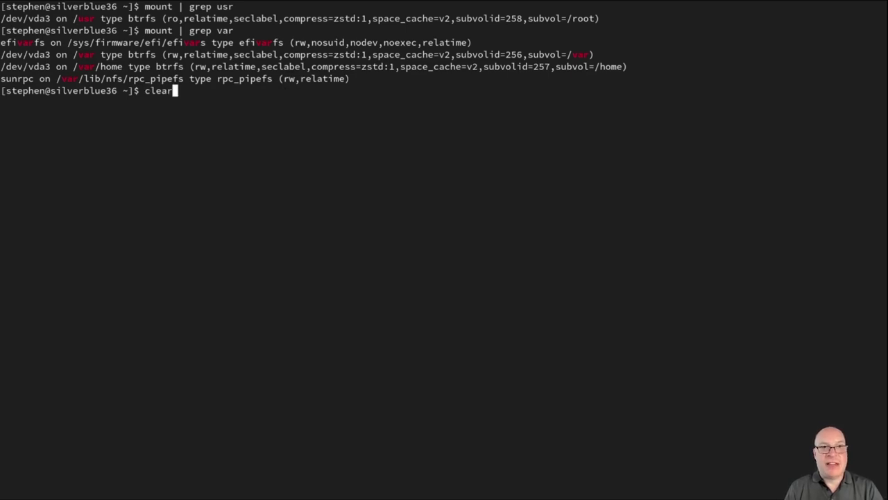
key(Return)
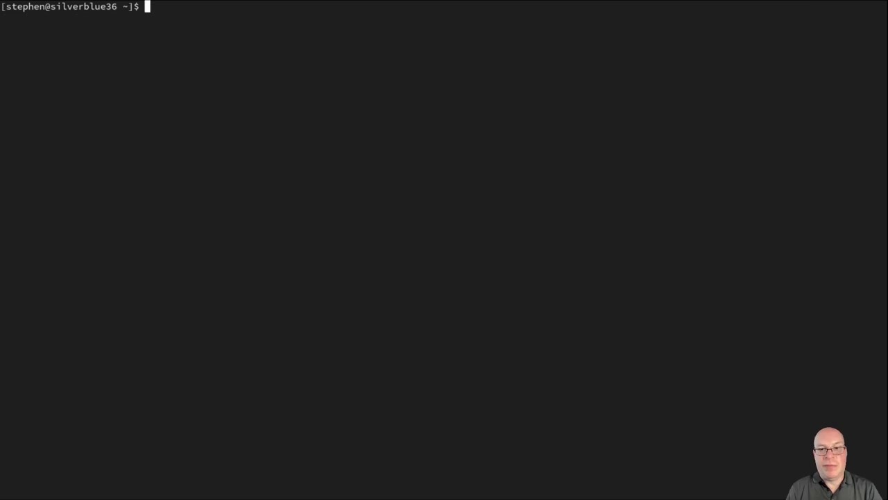
Check for updates with rpm-ostree upgrade --check and highlight version 36.20220527.0 and the 299/1/3 diff counts
text(rpm)
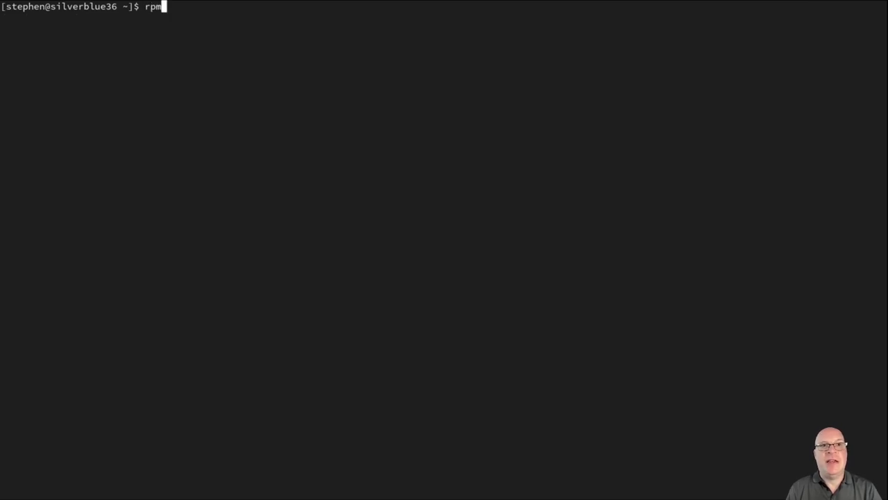
text(-ostr)
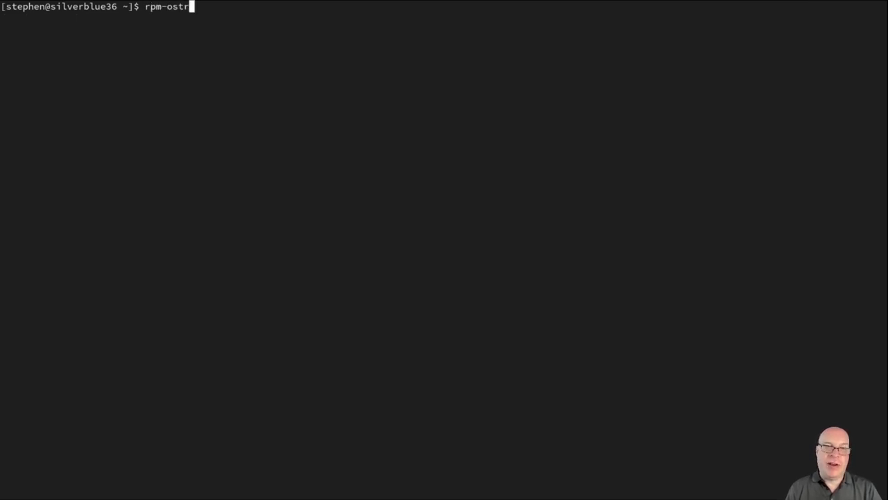
text(ee upgr)
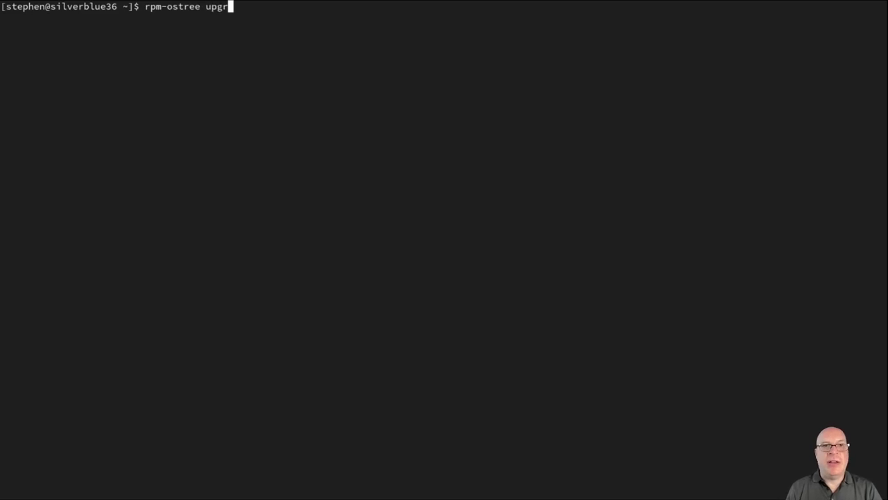
text(ade --check)
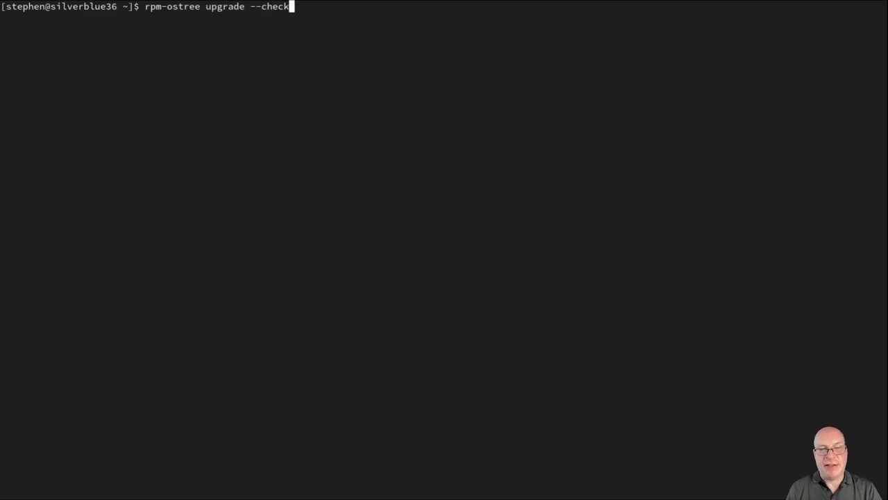
key(Return)
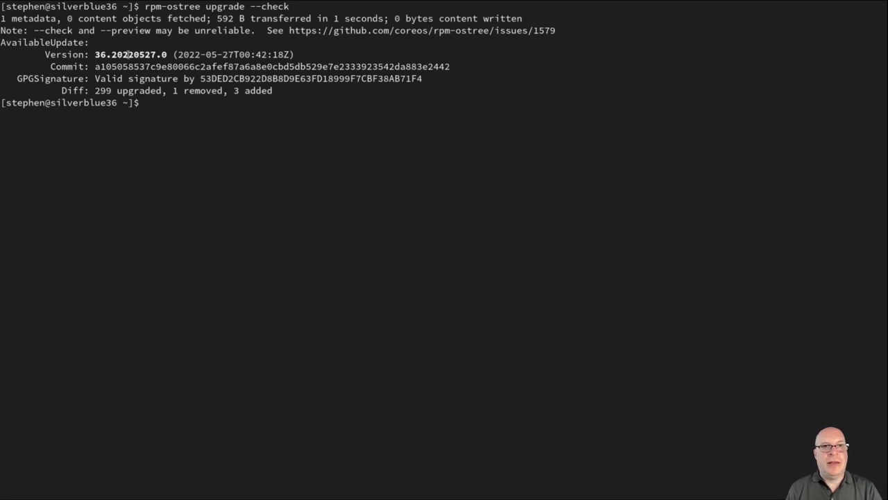
double_click(130, 54)
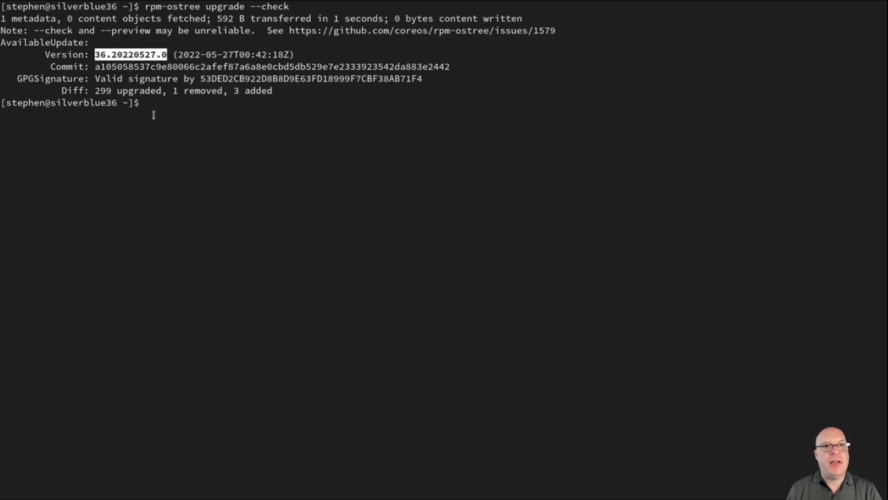
double_click(106, 91)
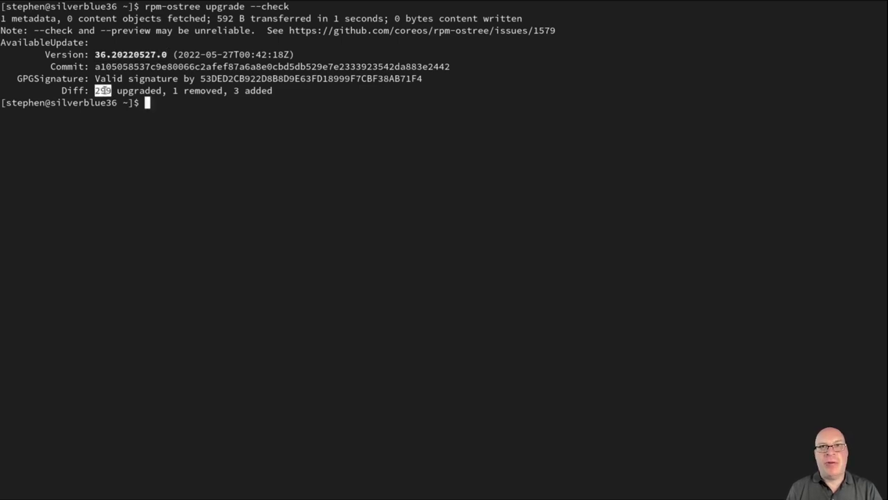
double_click(175, 91)
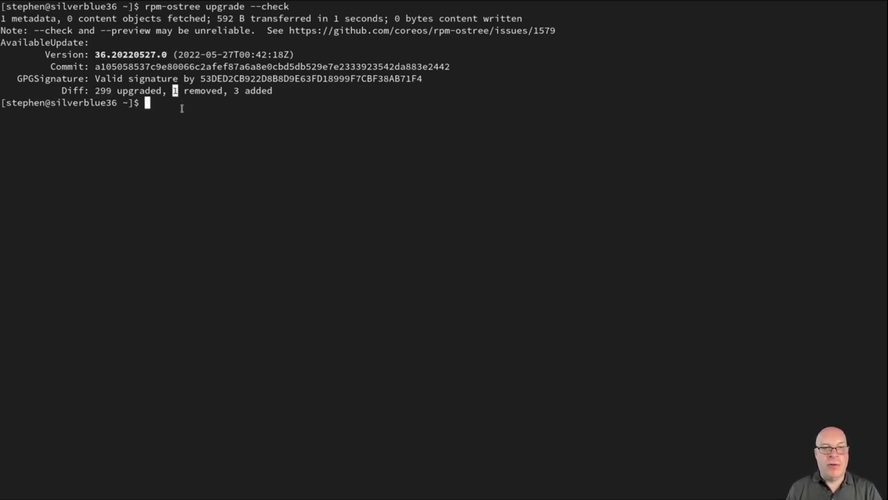
triple_click(237, 91)
click(242, 97)
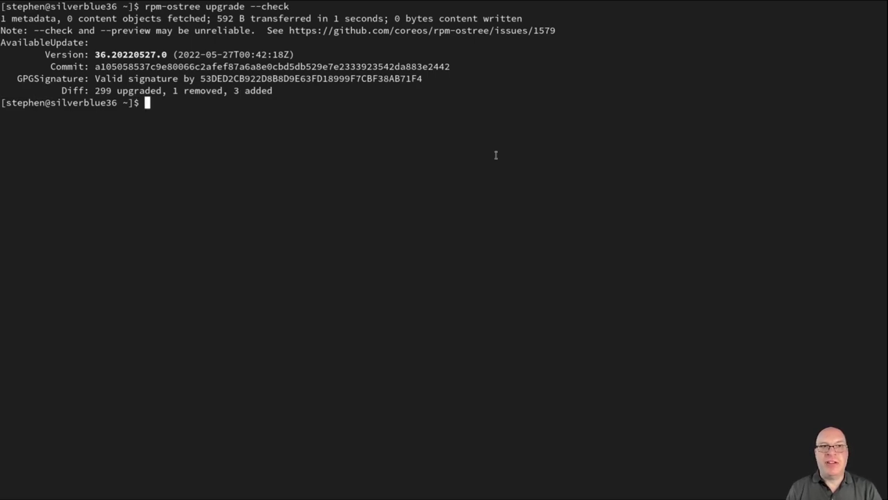
key(Up)
Run the full rpm-ostree upgrade, review the package changes, and paste systemctl reboot at the prompt
key(BackSpace)
key(BackSpace)
key(BackSpace)
key(BackSpace)
key(BackSpace)
key(BackSpace)
key(BackSpace)
key(BackSpace)
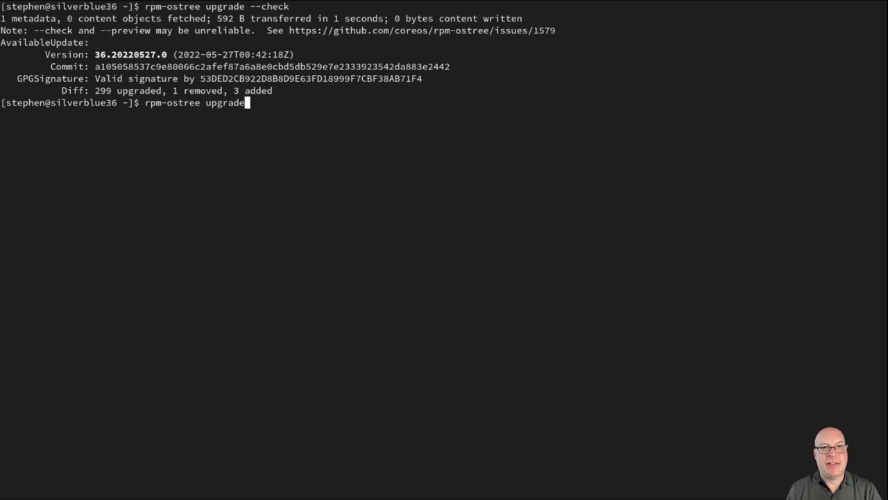
key(Return)
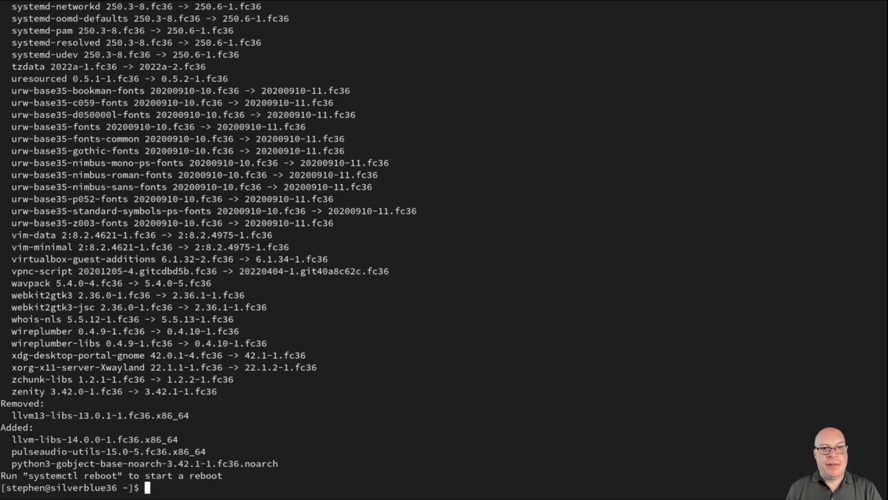
scroll(449, 350, up, 2)
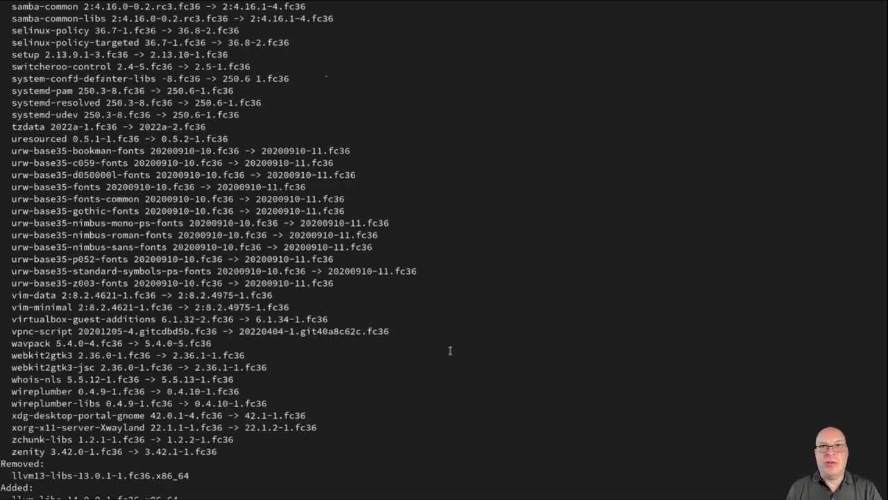
scroll(450, 350, up, 3)
scroll(451, 349, up, 15)
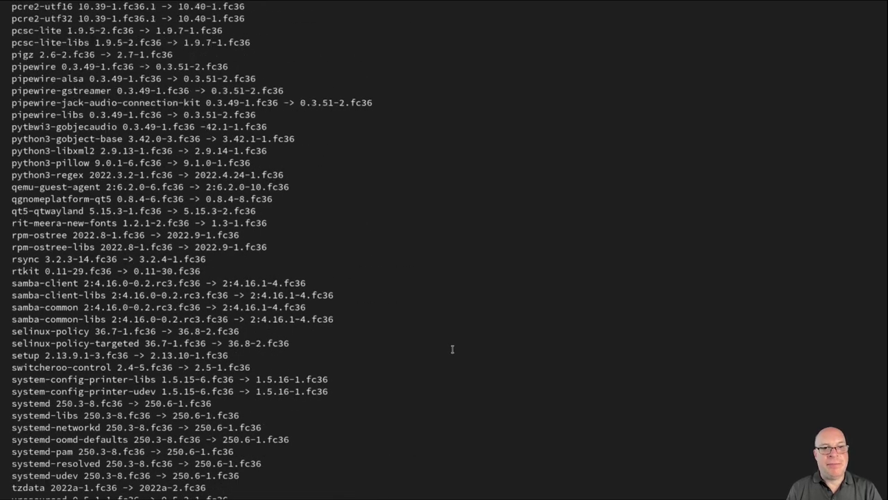
scroll(450, 349, up, 18)
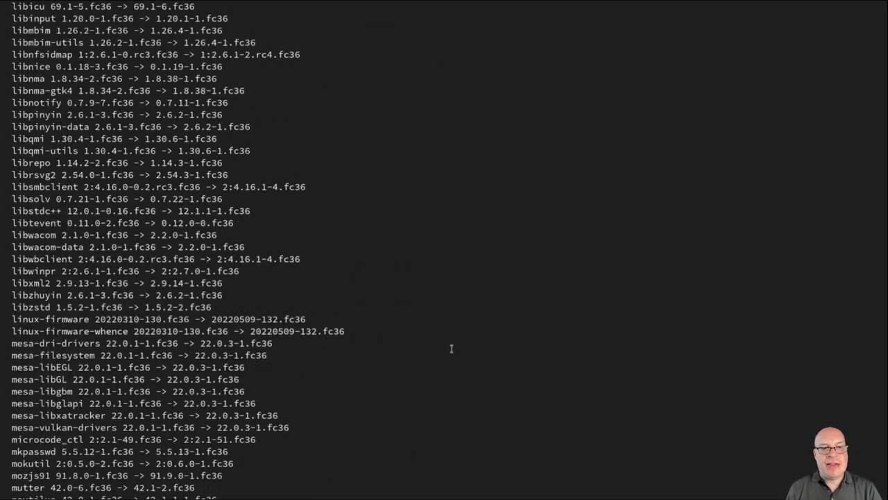
scroll(452, 348, down, 20)
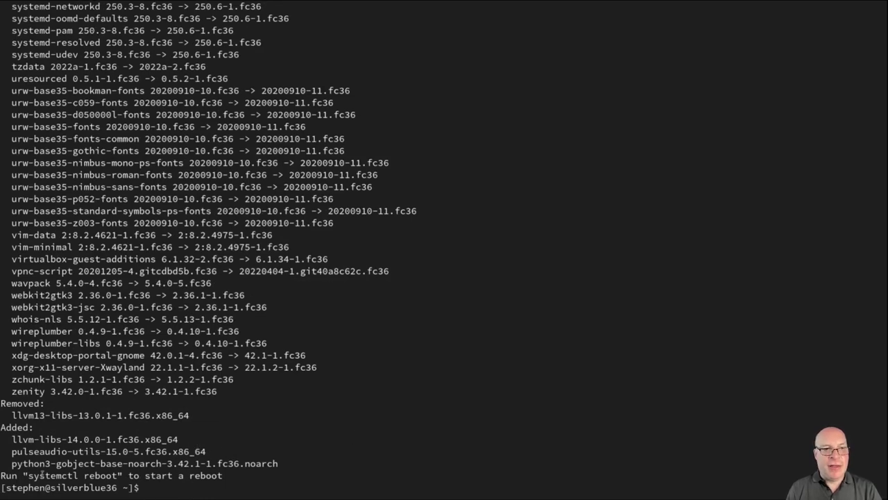
drag(27, 476, 117, 476)
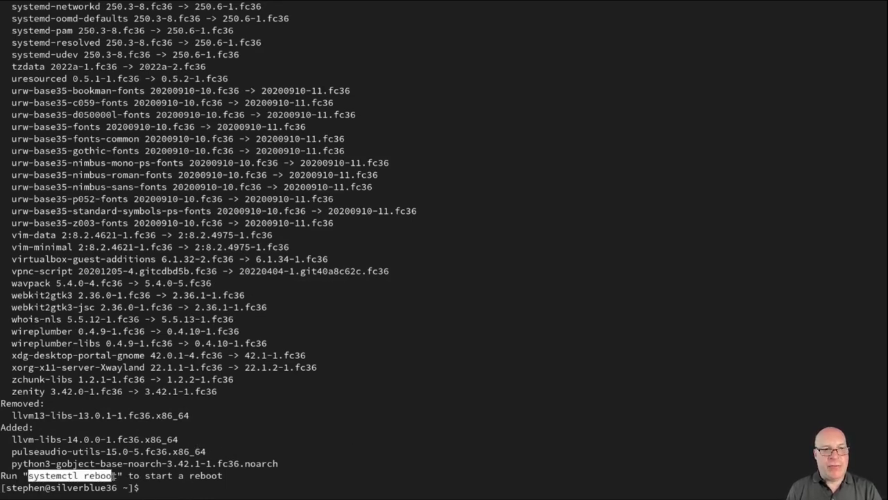
middle_click(278, 487)
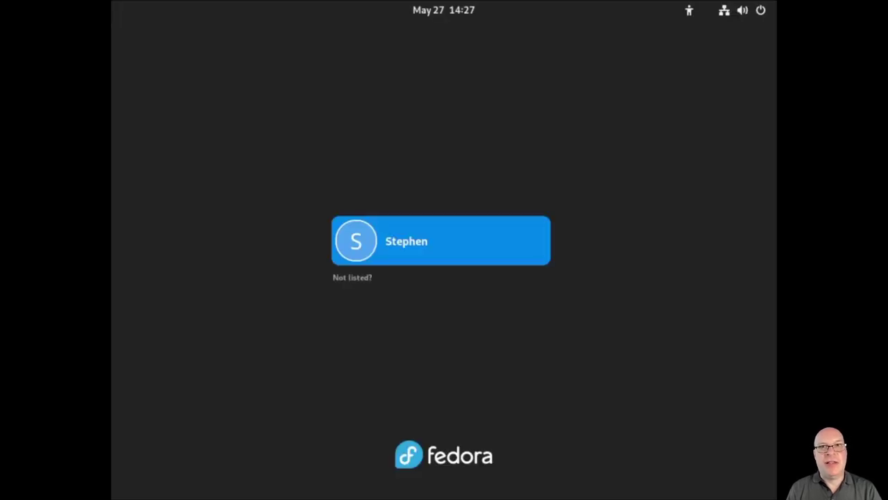
Log in with the account password on a GNOME on Xorg session and launch Terminal
click(481, 254)
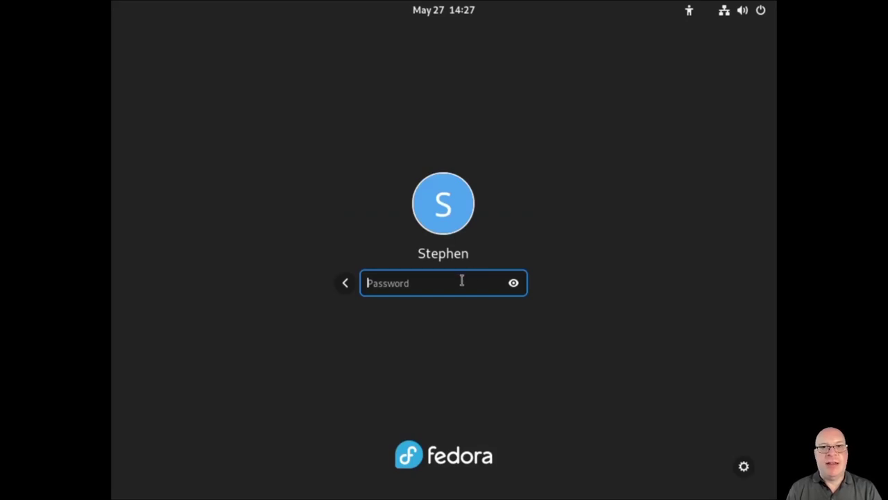
text(••••••••••)
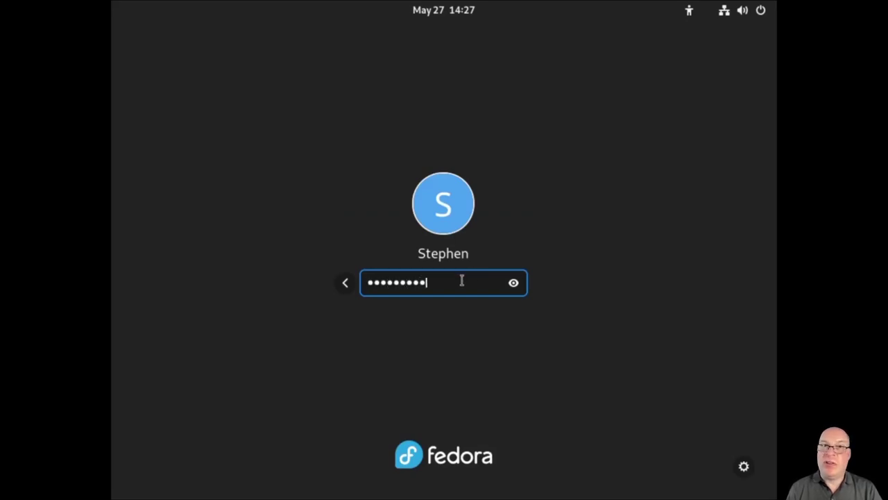
click(744, 466)
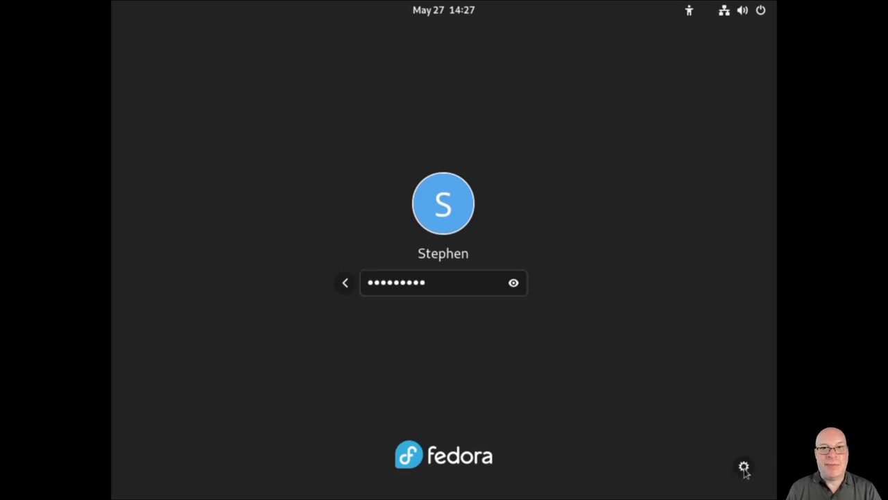
click(716, 437)
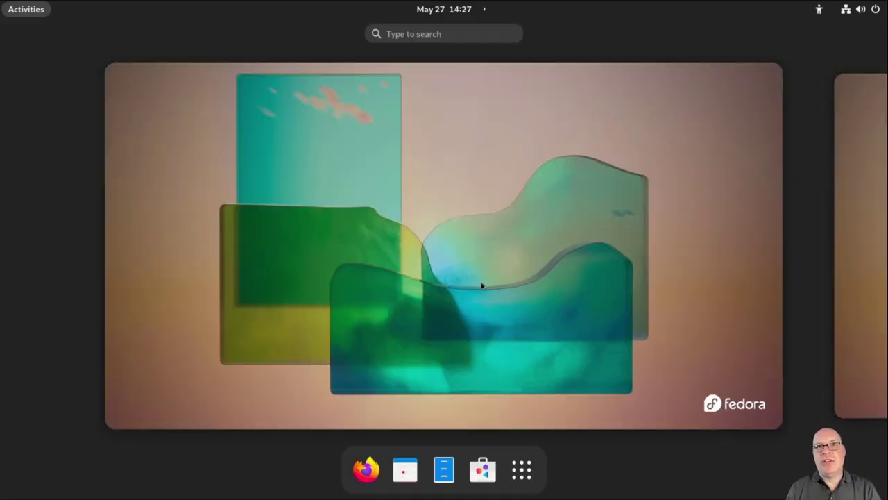
text(term)
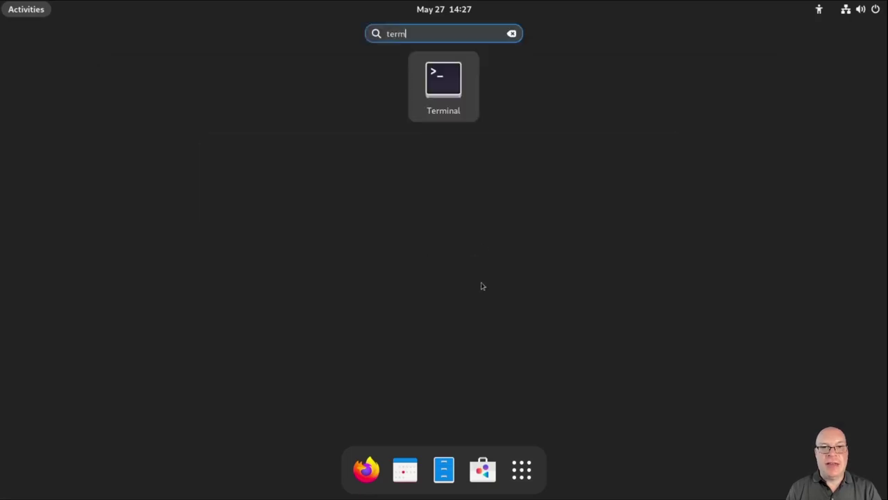
key(Return)
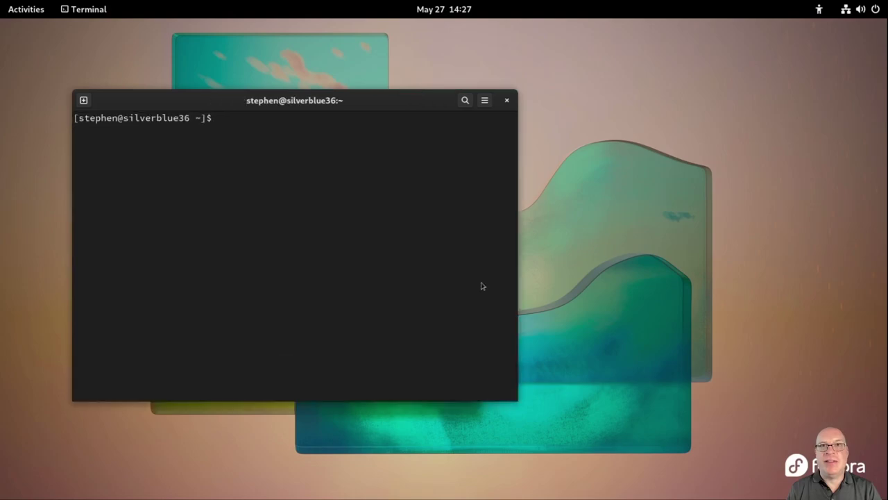
Fullscreen the terminal and run uname -a, highlighting kernel 5.17.9-300.fc36.x86_64 and build date May 18
key(F11)
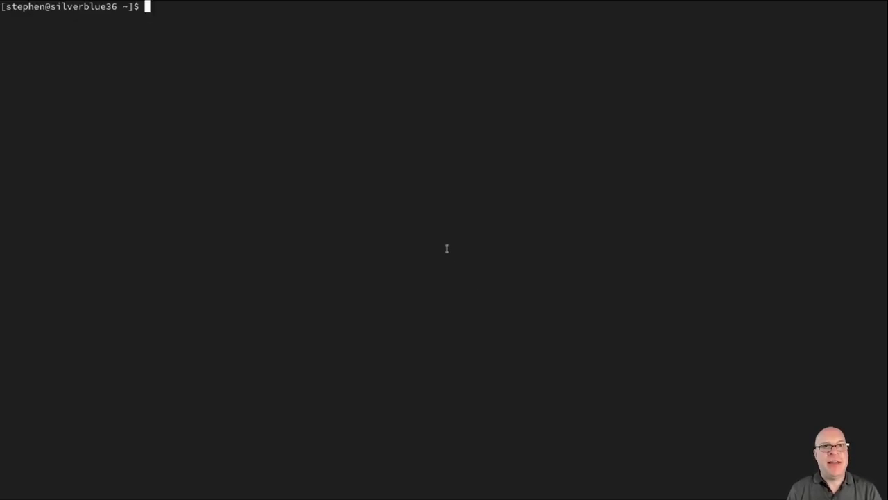
text(uname -a)
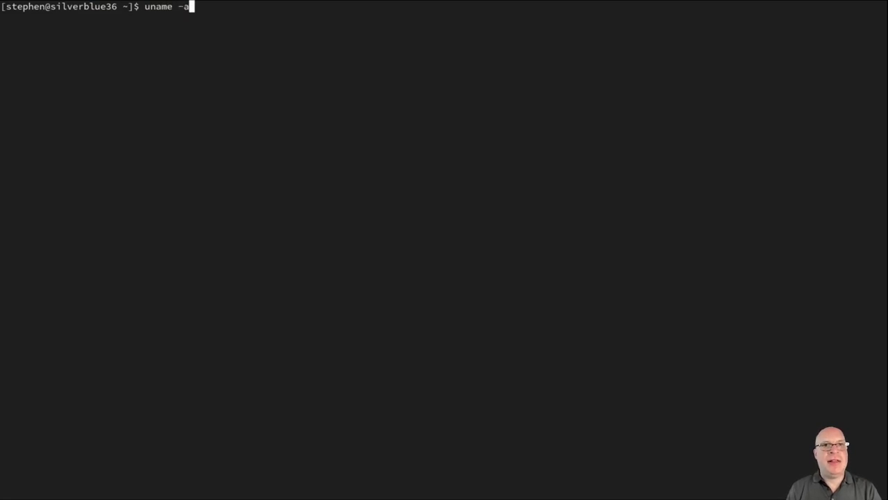
key(Return)
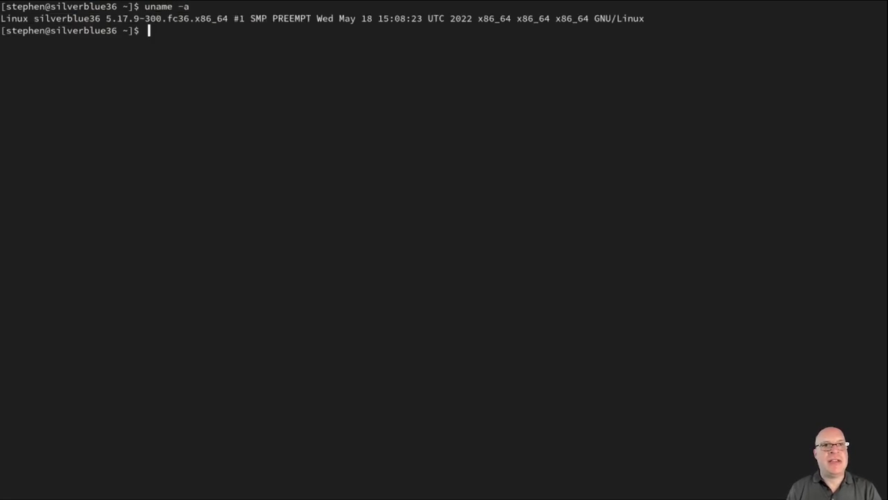
double_click(125, 19)
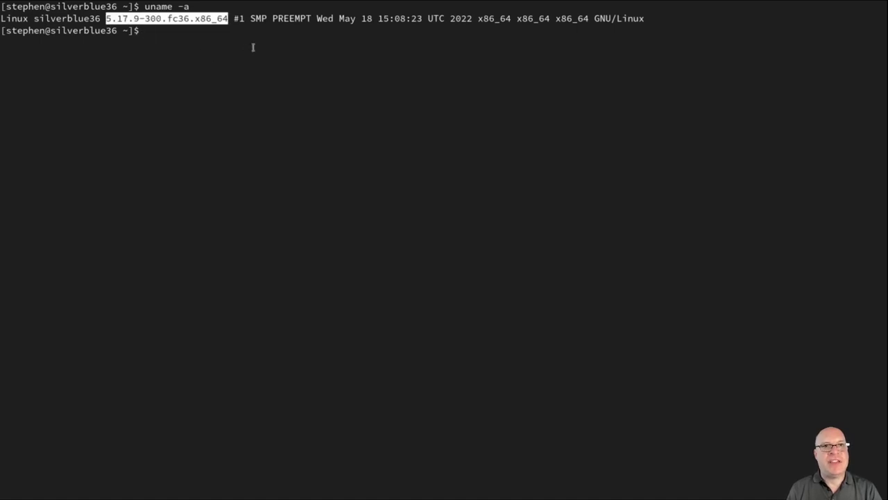
drag(338, 19, 373, 20)
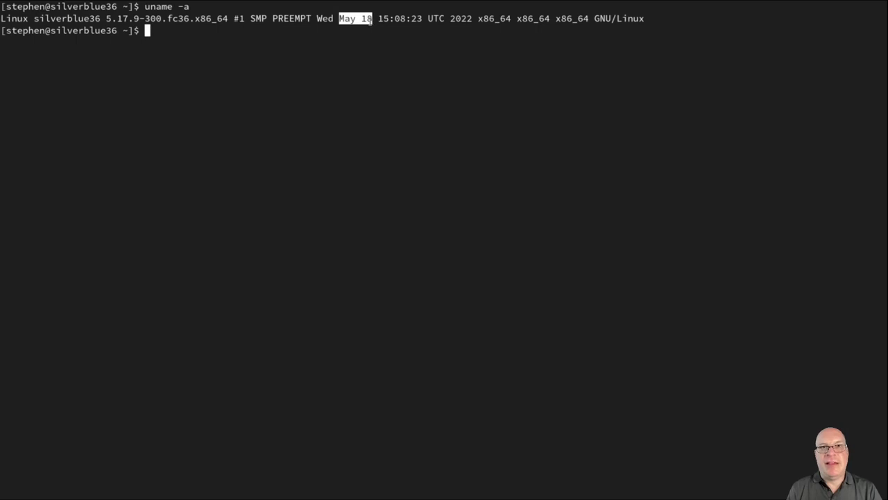
click(369, 79)
text(cat /etc/fs)
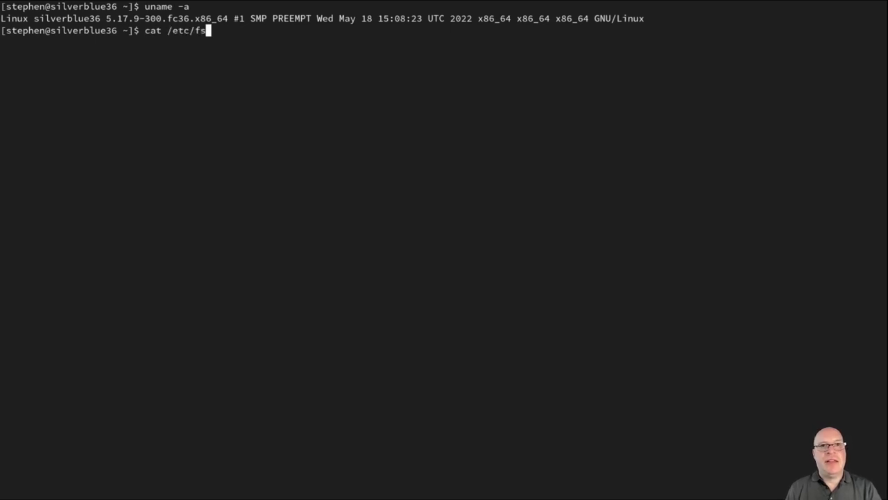
Display /etc/fstab and highlight the /var btrfs mount point
text(tab)
key(Return)
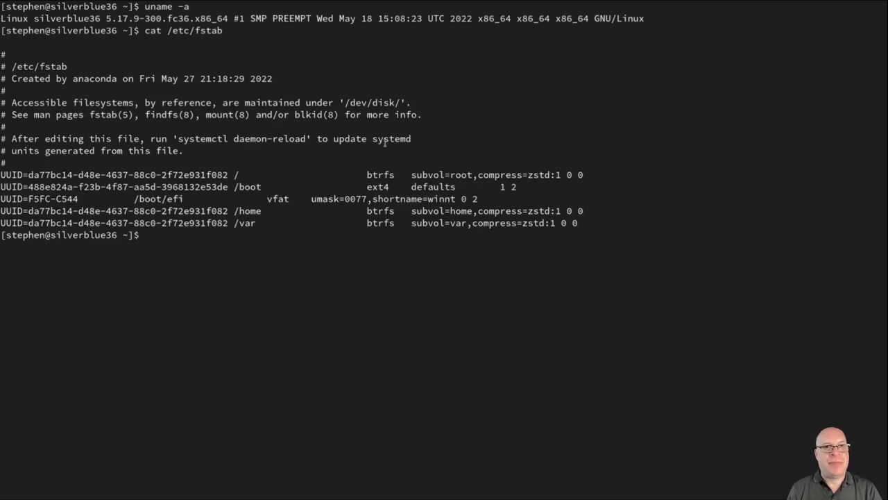
double_click(247, 222)
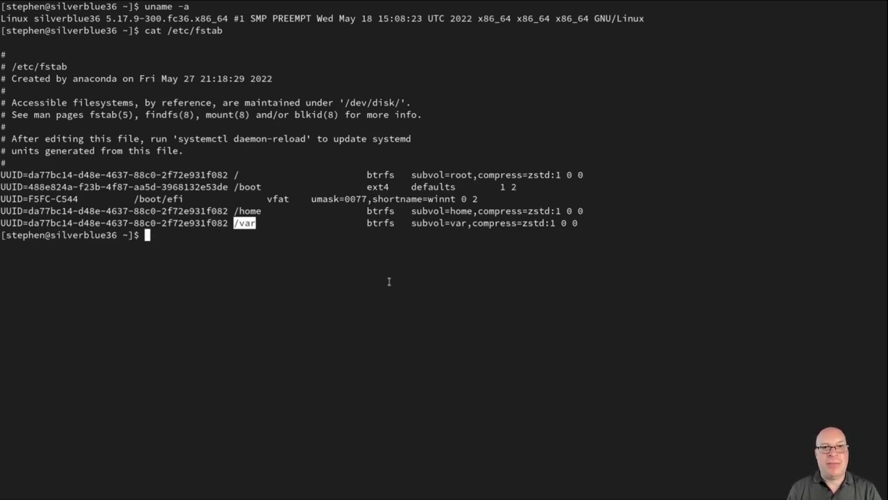
click(489, 291)
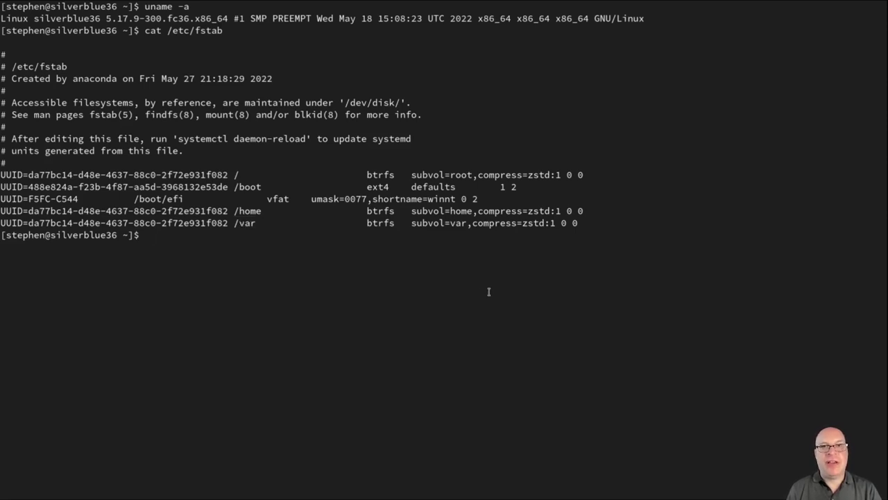
Print /etc/os-release, highlight version 36.20220527.0, then clear the screen
text(cat /et)
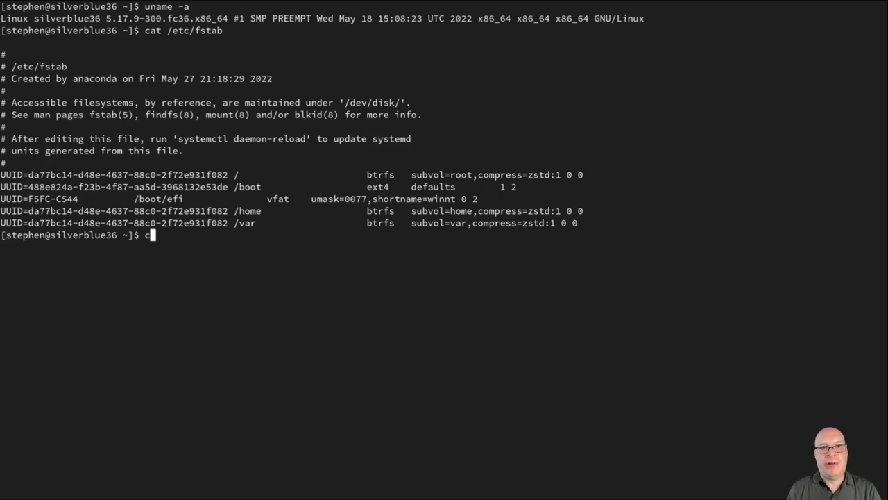
text(c/os-)
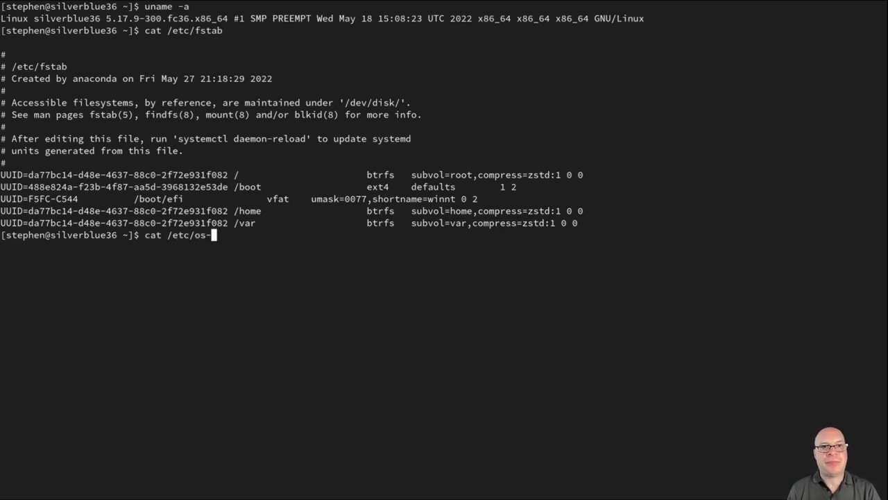
key(Tab)
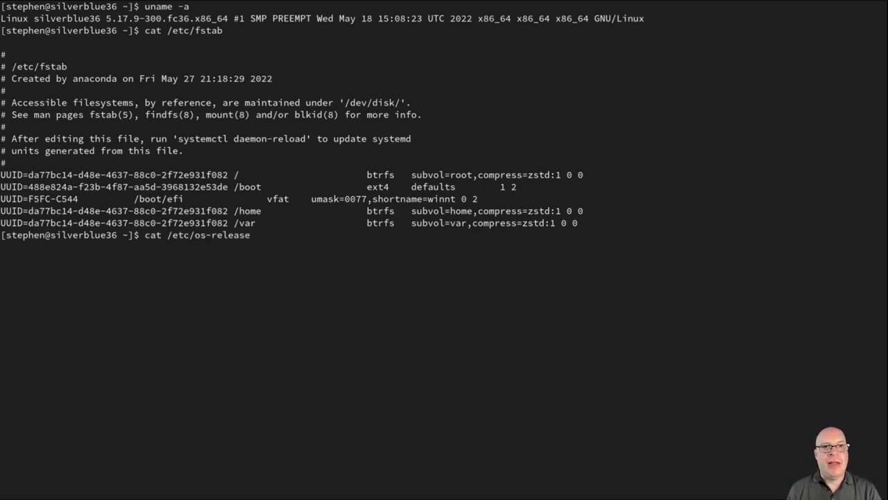
key(Return)
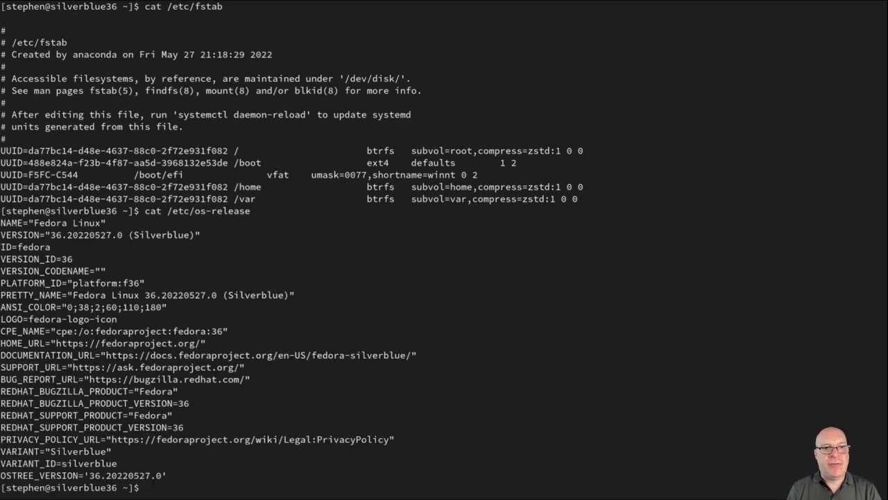
double_click(86, 234)
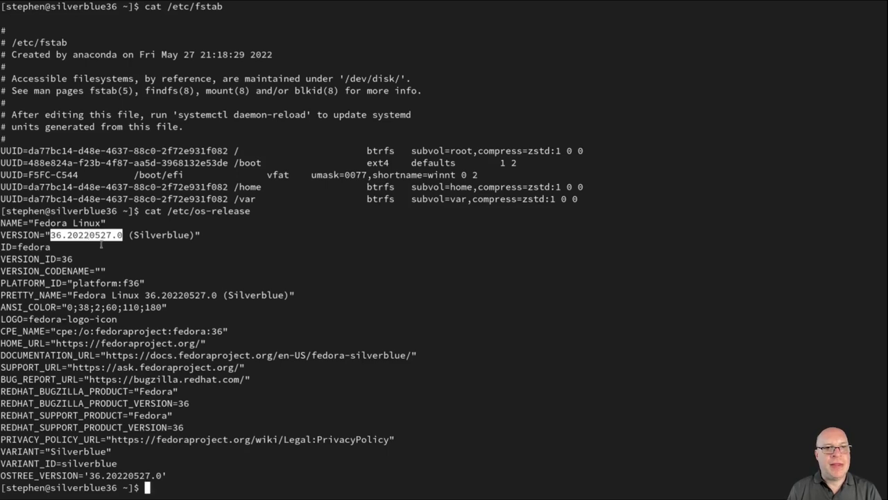
click(493, 401)
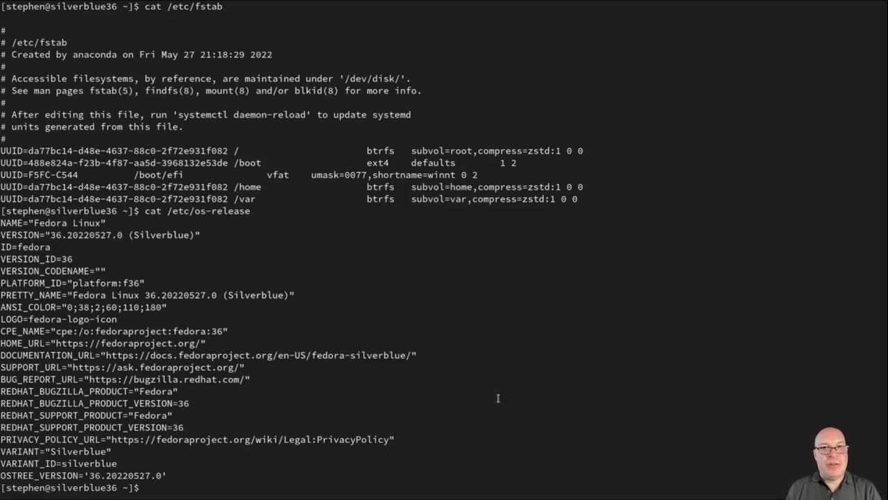
text(clear)
key(Return)
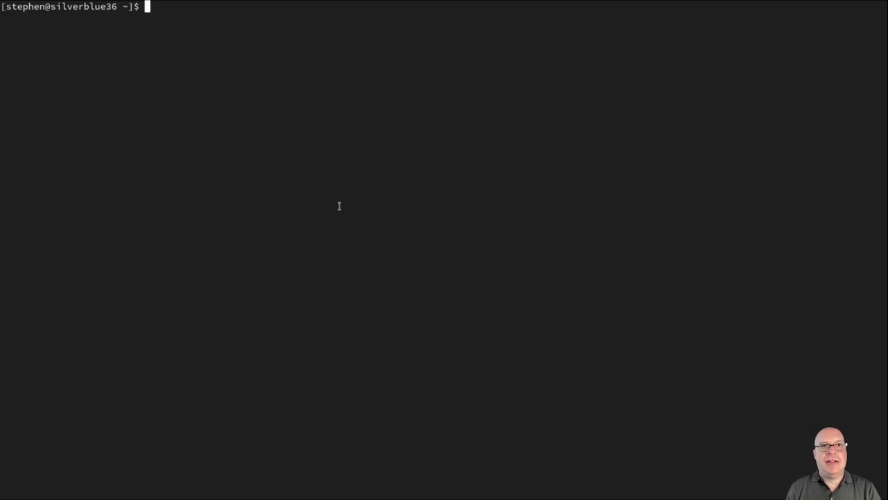
Run rpm-ostree status and highlight both deployment versions, 36.20220527.0 and 36.1.5
text(rpm-ost)
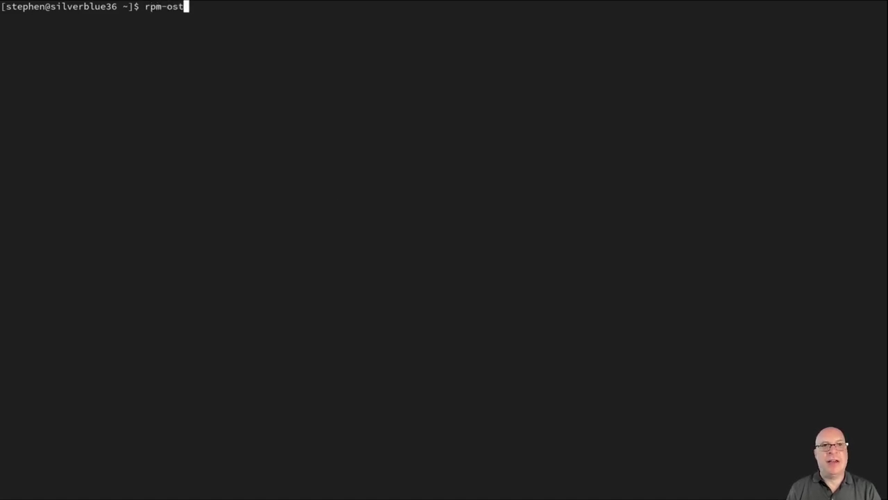
text(ree sta)
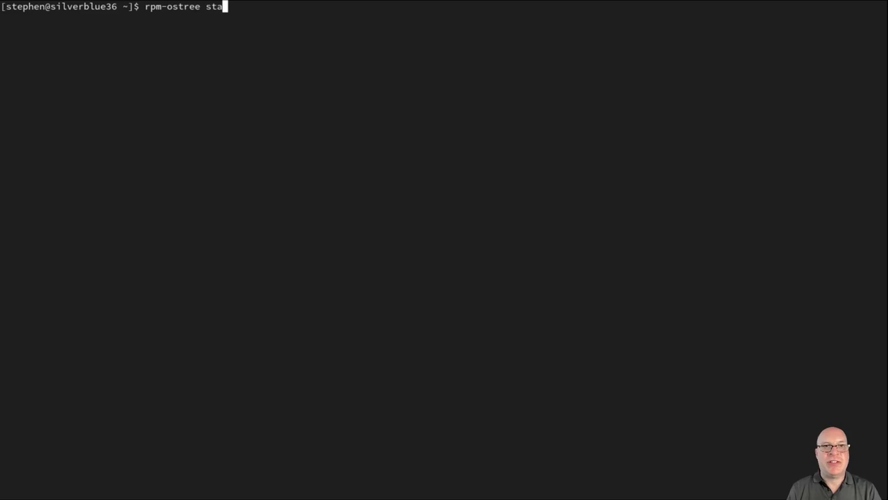
text(tus)
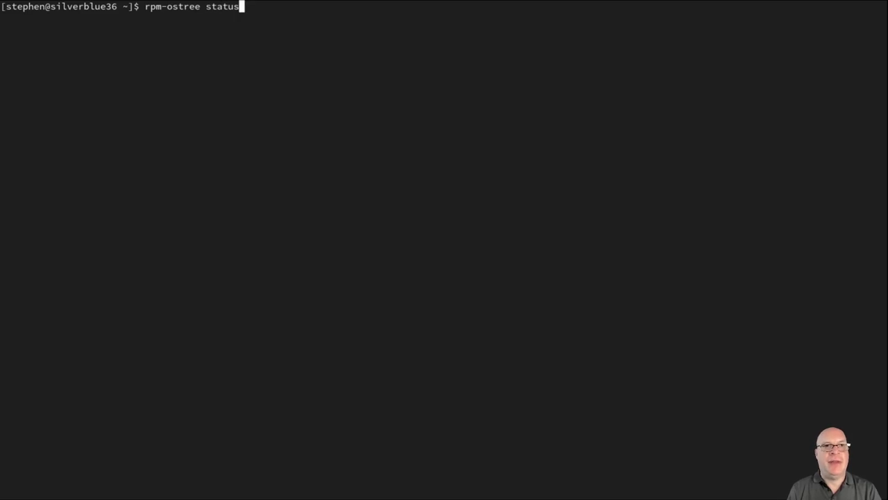
key(Return)
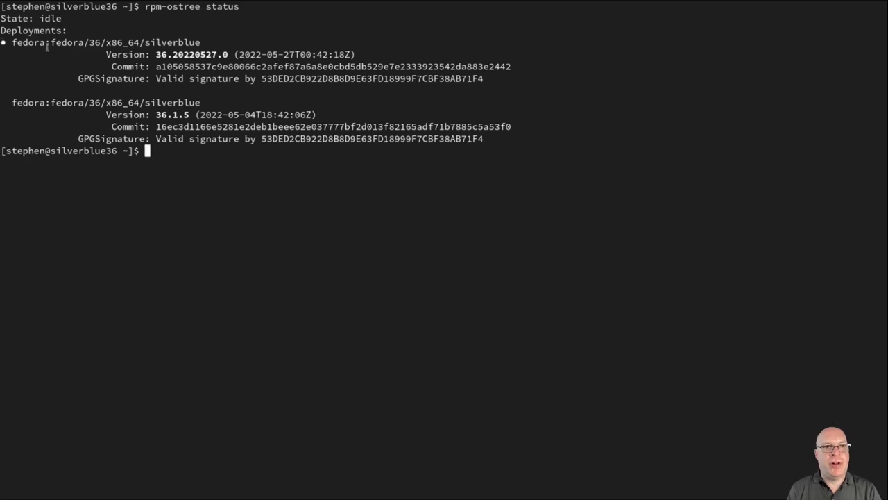
double_click(185, 54)
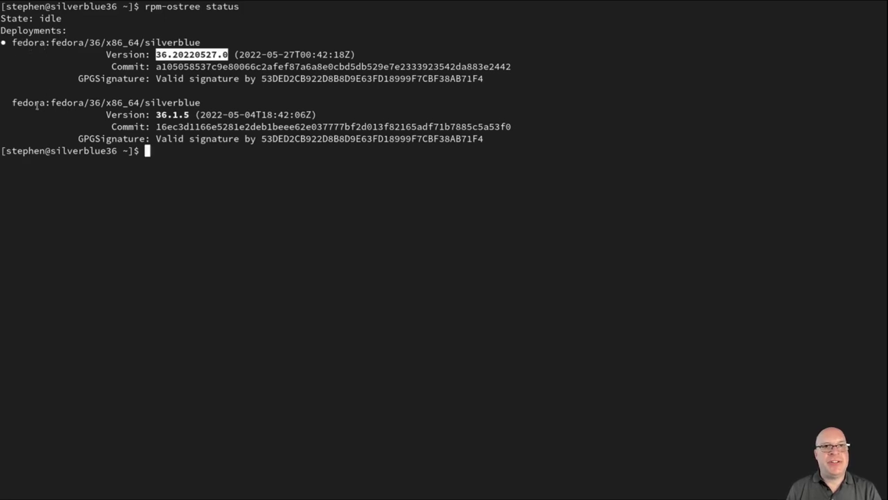
click(171, 116)
double_click(171, 115)
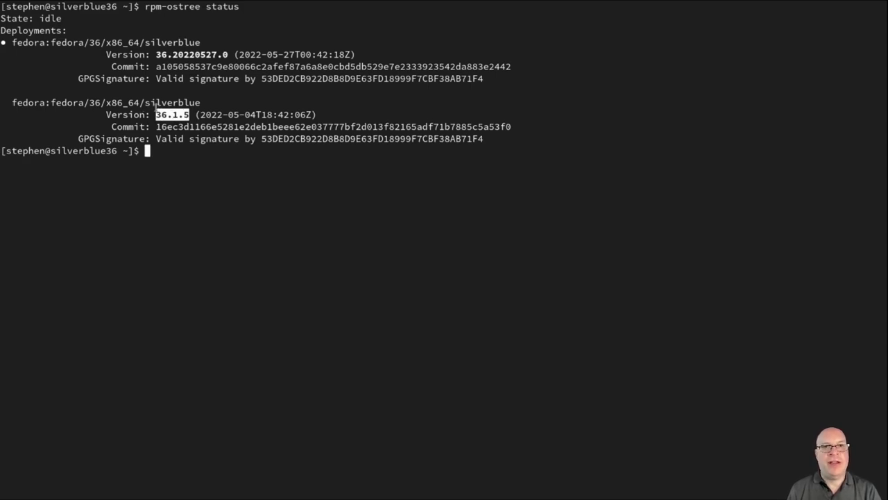
click(221, 157)
text(somet)
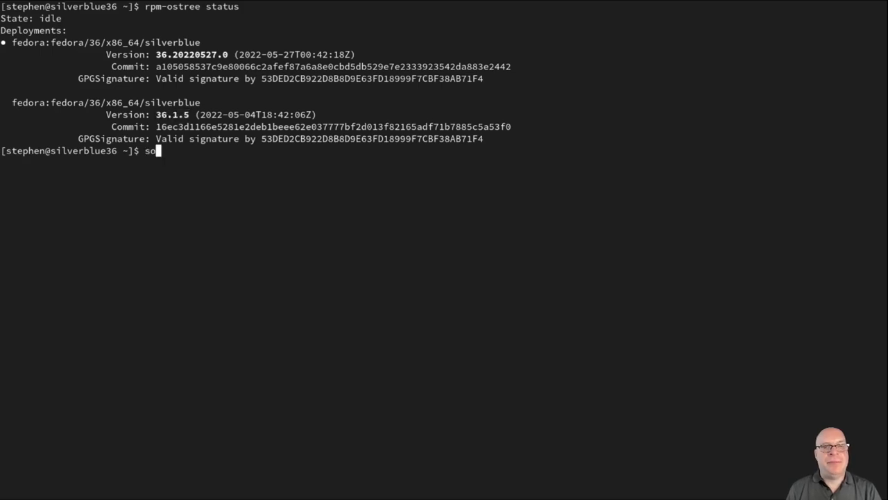
text(hing went )
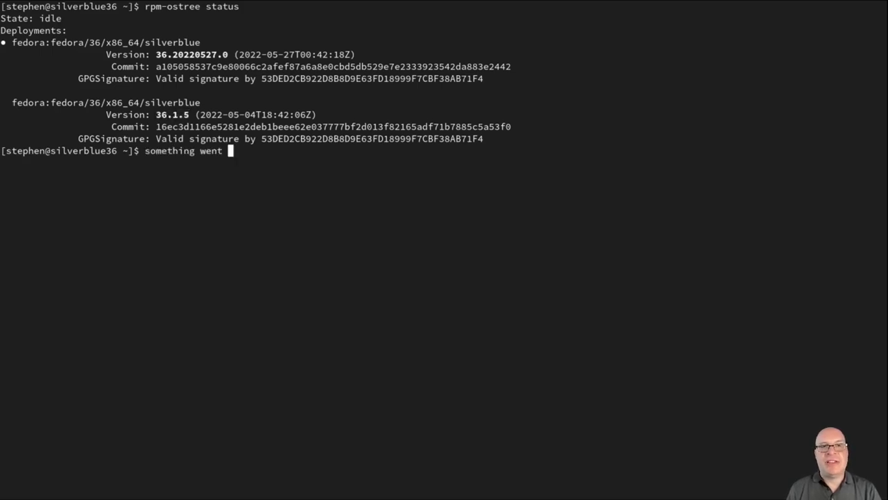
text(wrong?)
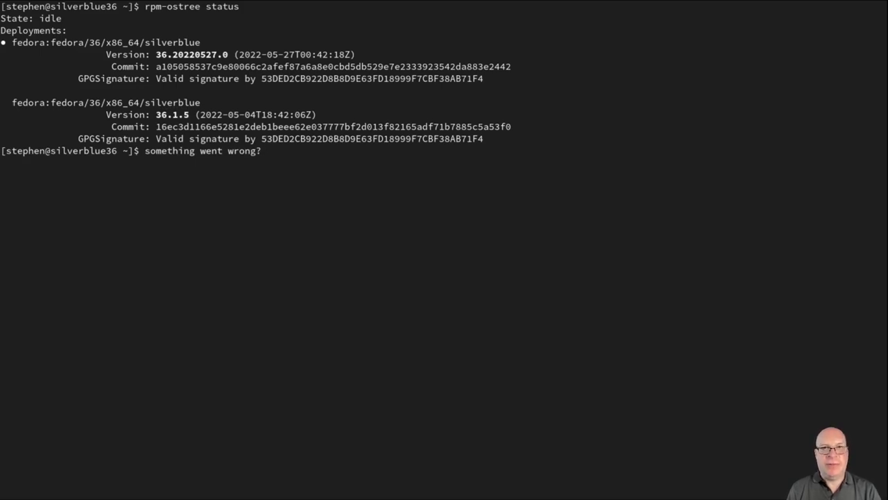
key(BackSpace)
key(BackSpace)
key(BackSpace)
key(BackSpace)
key(BackSpace)
key(BackSpace)
key(BackSpace)
key(BackSpace)
key(BackSpace)
key(BackSpace)
key(BackSpace)
key(BackSpace)
key(BackSpace)
key(BackSpace)
key(BackSpace)
key(BackSpace)
key(BackSpace)
key(BackSpace)
key(BackSpace)
key(BackSpace)
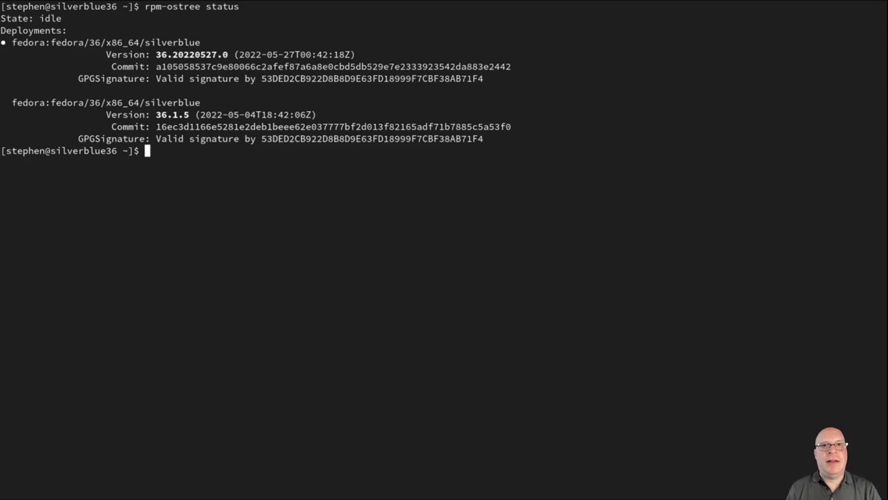
Queue a rollback to 36.1.5 with rpm-ostree rollback and paste systemctl reboot at the prompt
text(rpm)
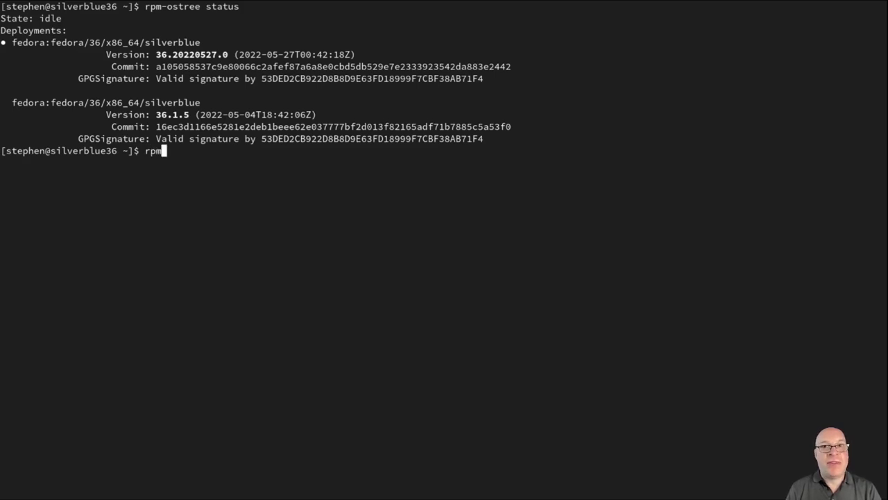
text(-ostre)
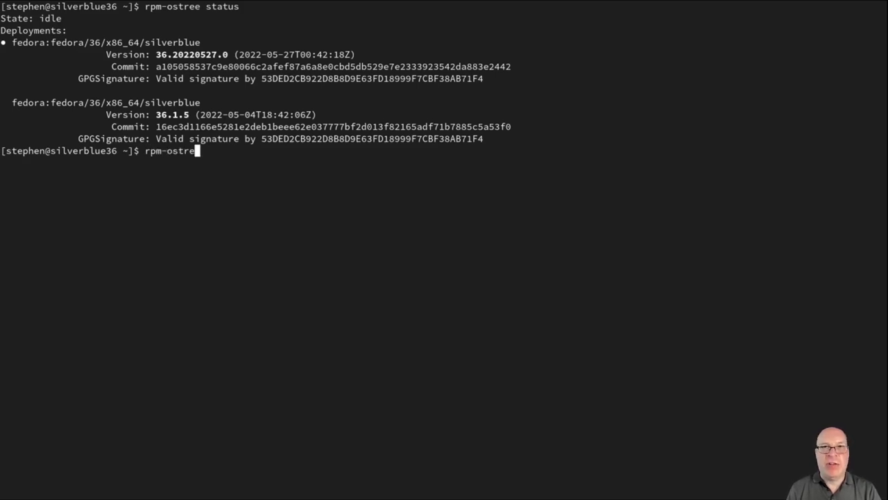
text(e ro)
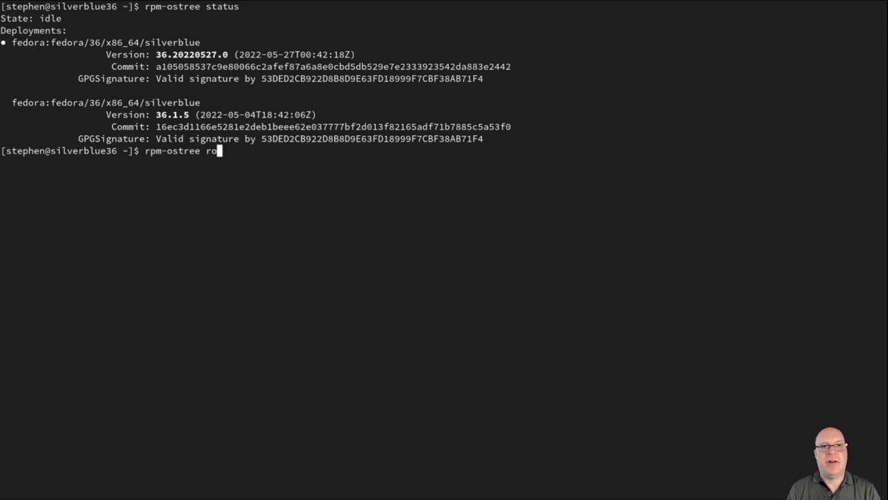
text(llback)
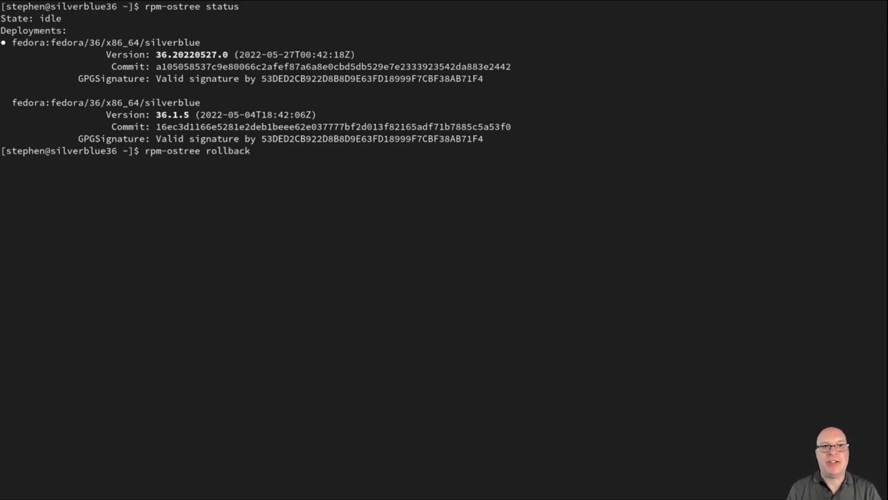
key(Return)
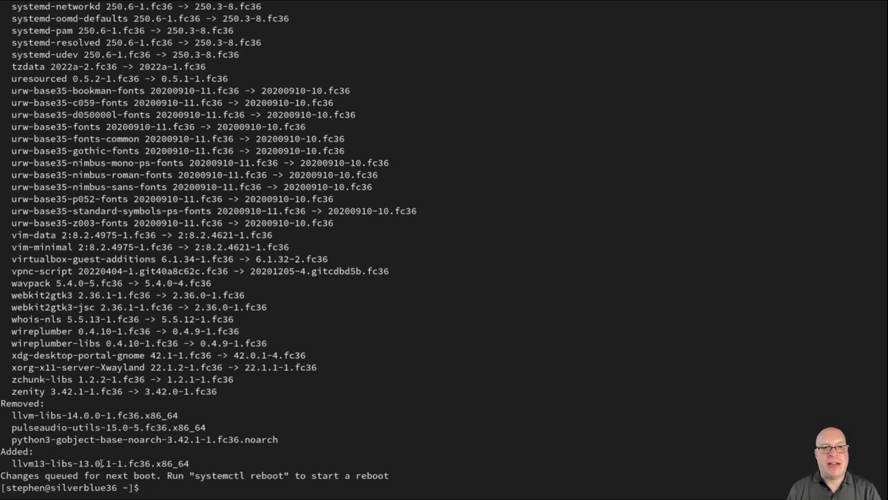
drag(194, 475, 284, 475)
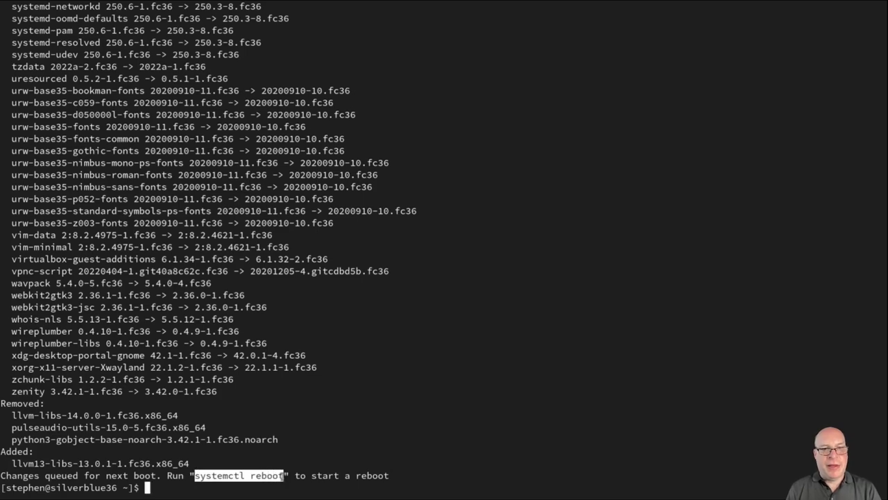
middle_click(204, 492)
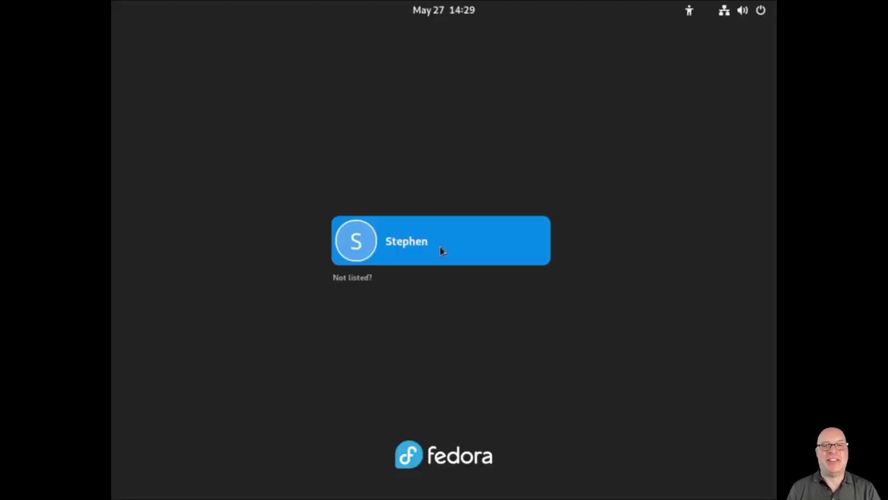
Sign back in, launch Terminal, enlarge its text and make it fullscreen
click(440, 248)
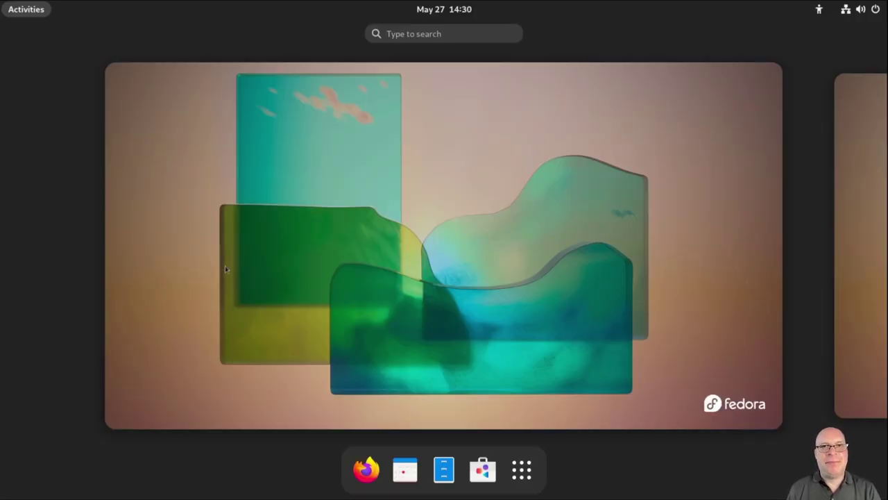
text(t)
key(Return)
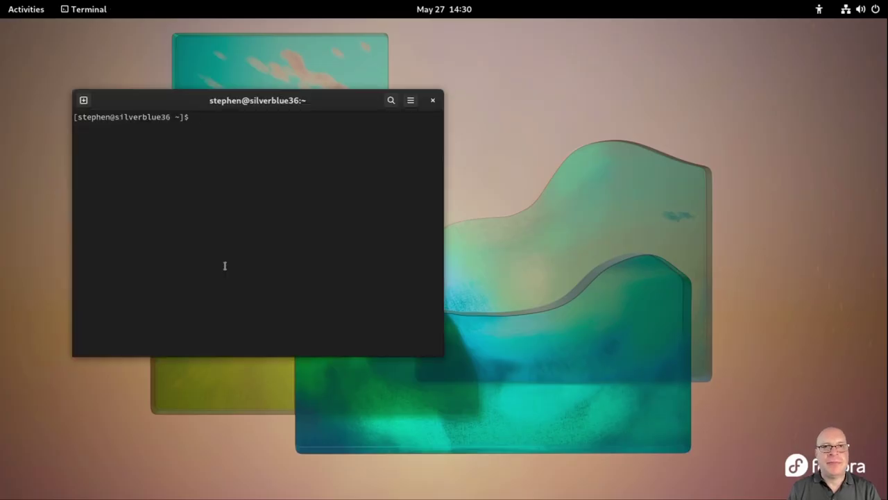
key(ctrl+plus)
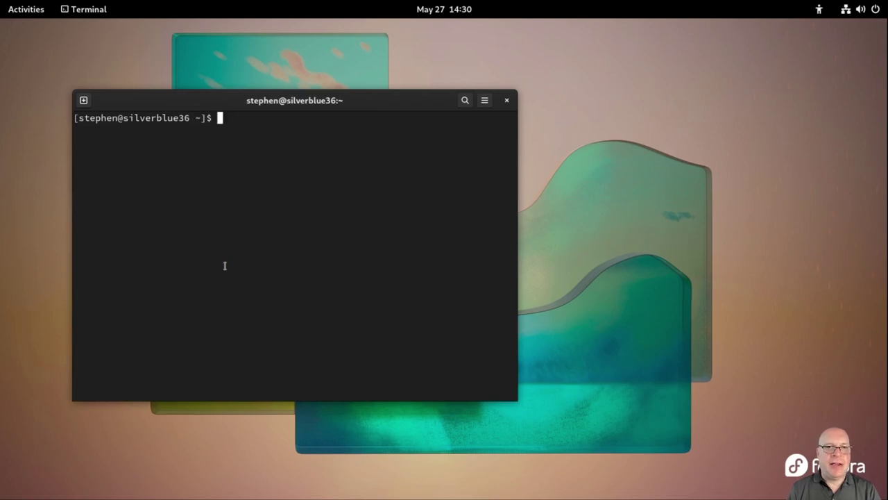
key(F11)
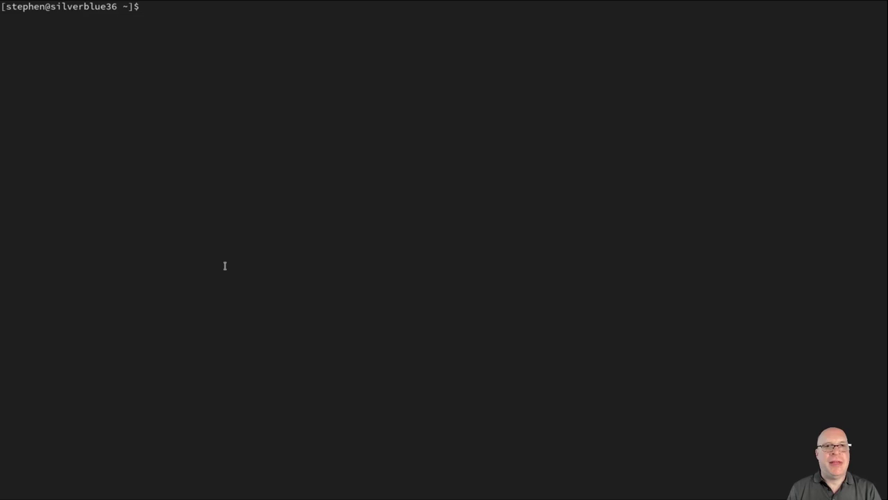
Show the running kernel with uname -a, highlighting version 5.17.5-300.fc36.x86_64 and build date Apr 28
text(uname -a)
key(Return)
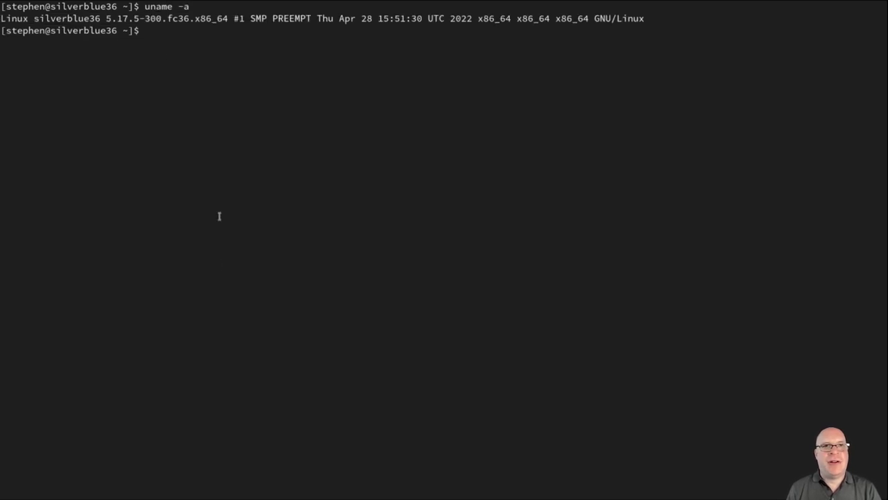
double_click(128, 17)
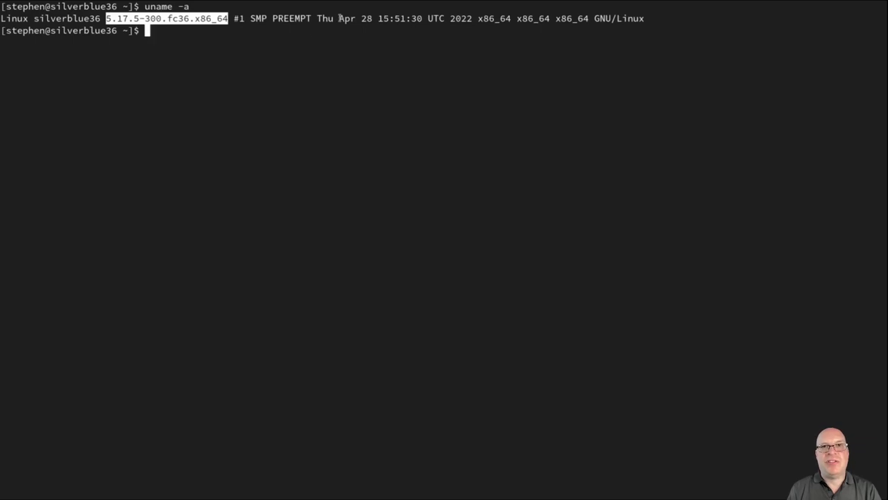
drag(340, 18, 372, 19)
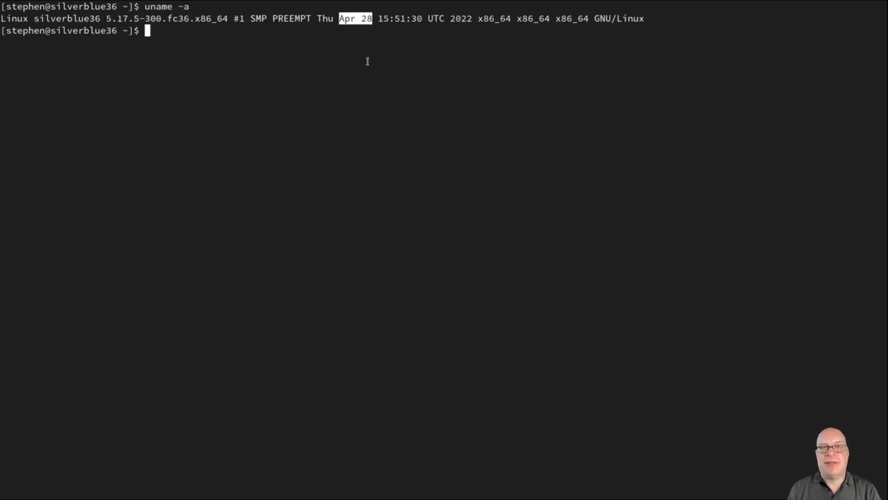
click(403, 86)
Print /etc/os-release and highlight its version number 36.1.5
text(cat /etc/)
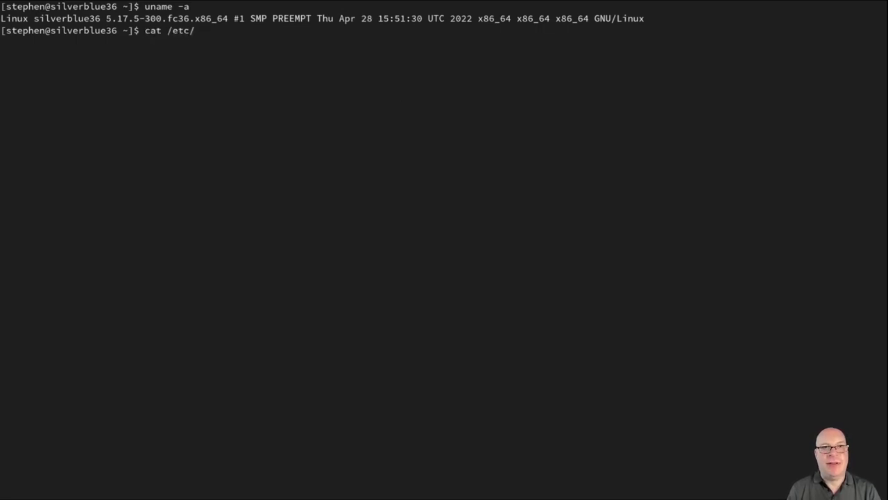
text(os)
key(Tab)
key(Return)
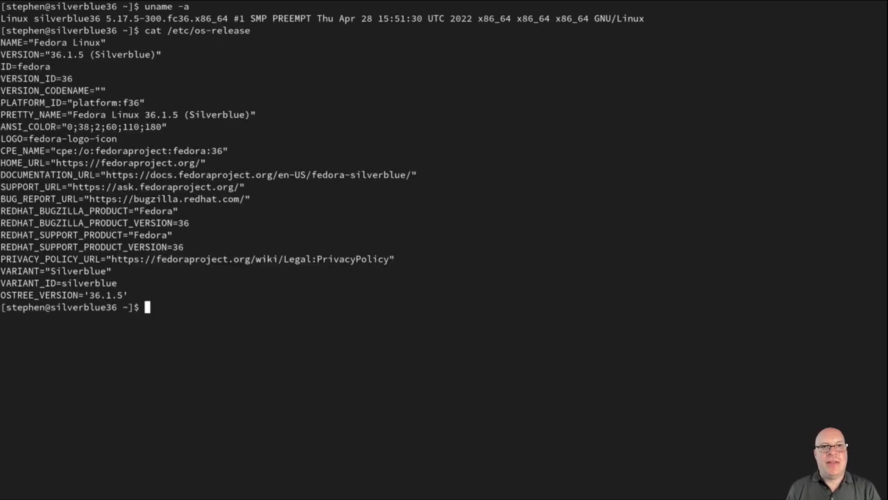
double_click(67, 54)
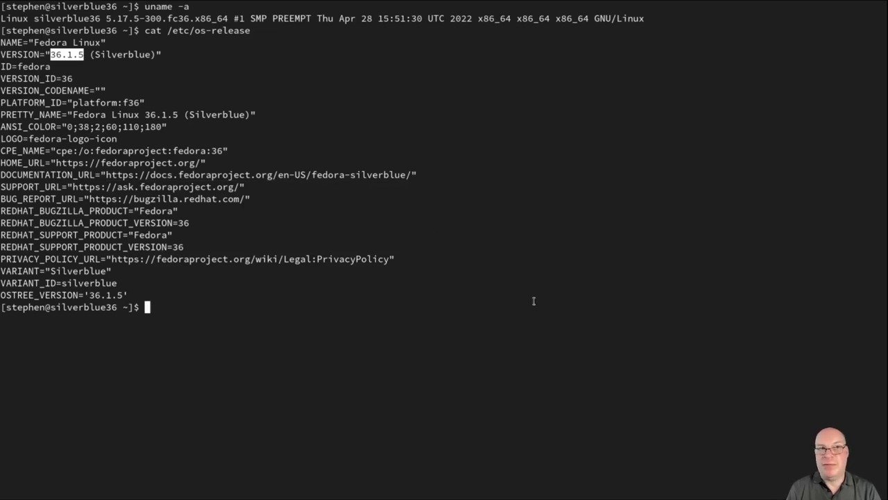
Run rpm-ostree status, compare booted 36.1.5 (05-04) with 36.20220527.0 (05-27), then clear the screen
click(442, 320)
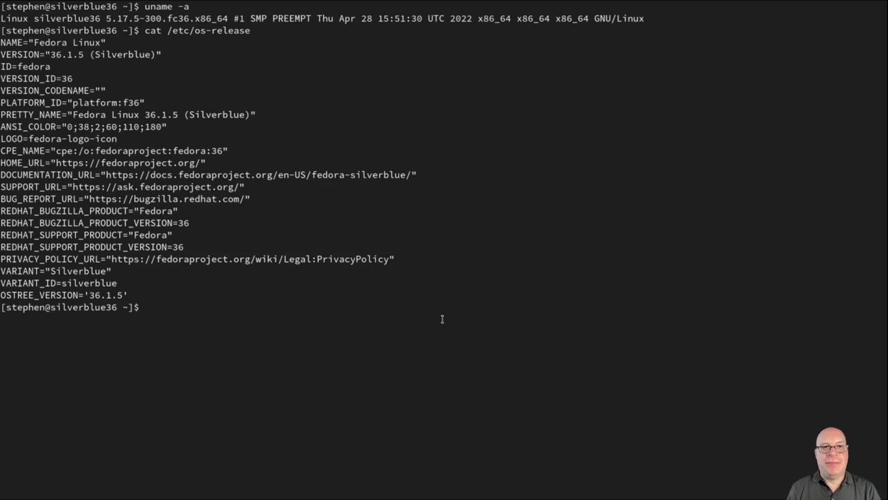
text(rpm-os)
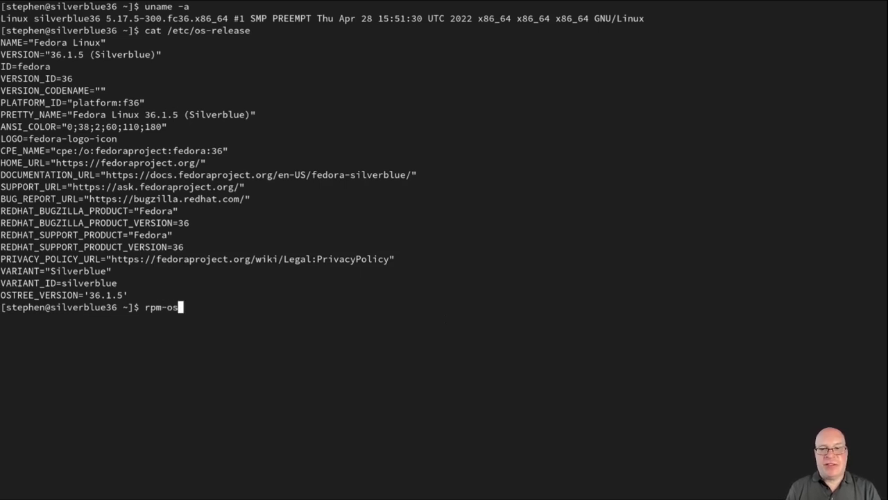
text(tree status)
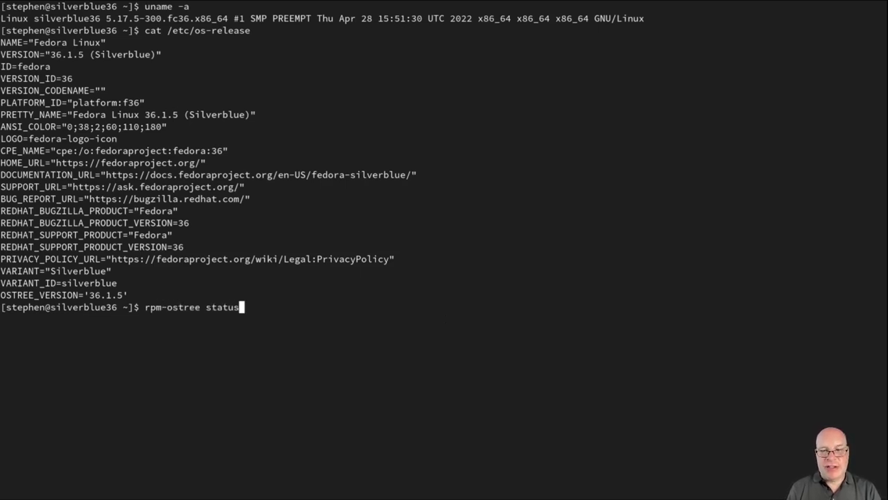
key(Return)
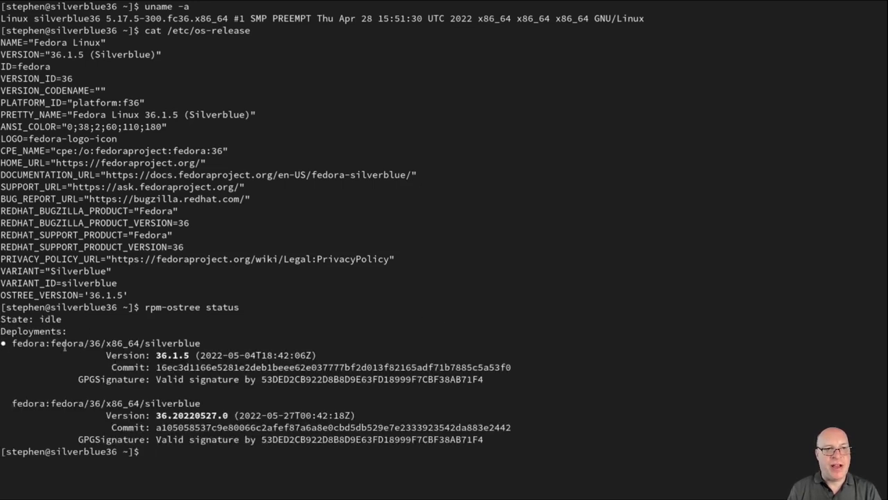
double_click(161, 355)
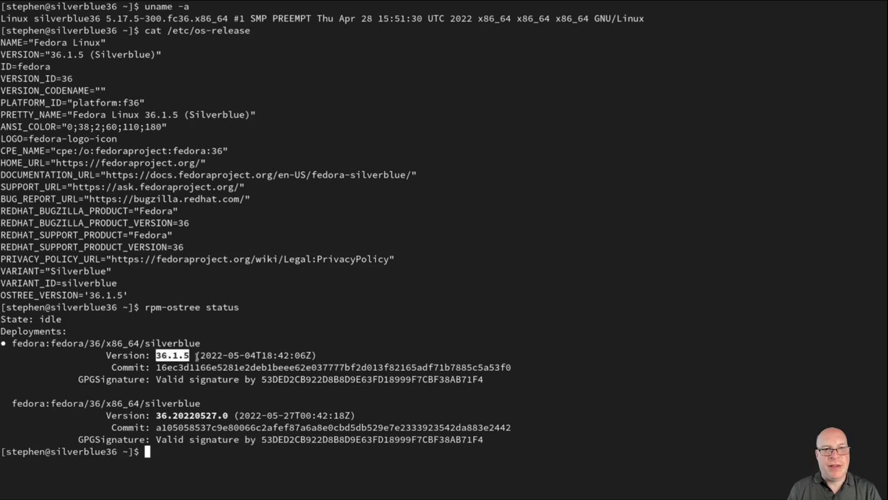
click(231, 355)
drag(230, 355, 256, 355)
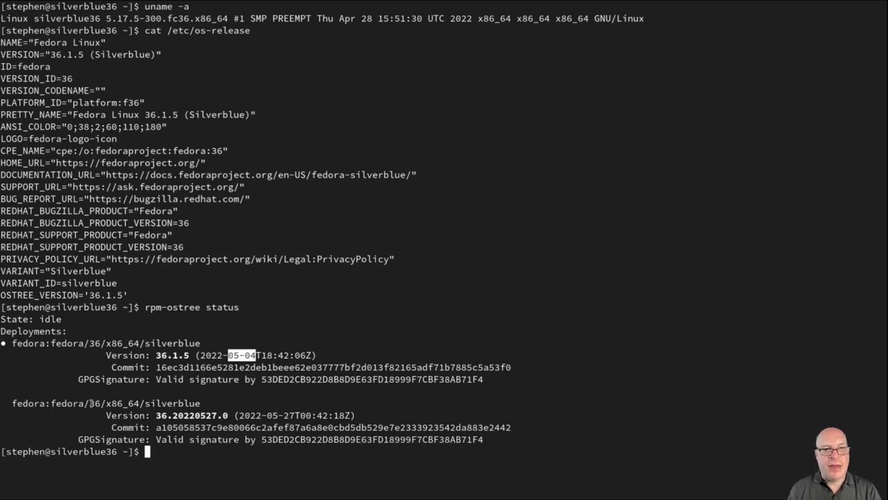
double_click(167, 415)
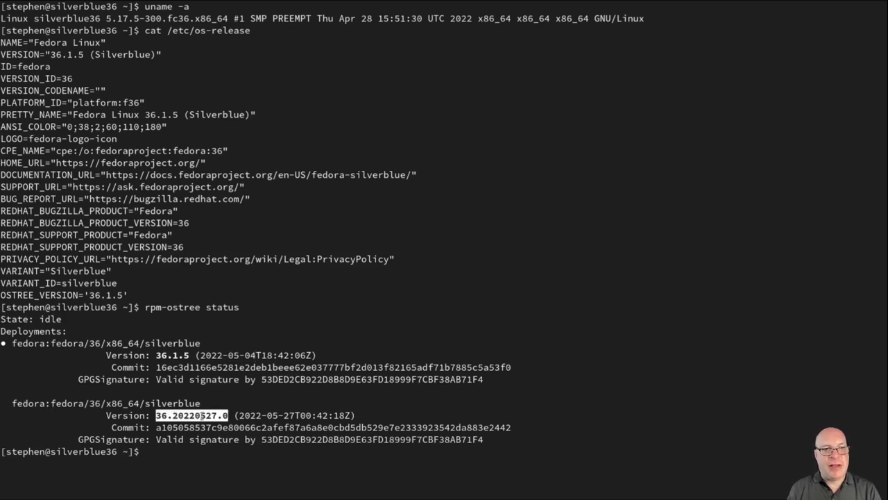
drag(266, 415, 295, 415)
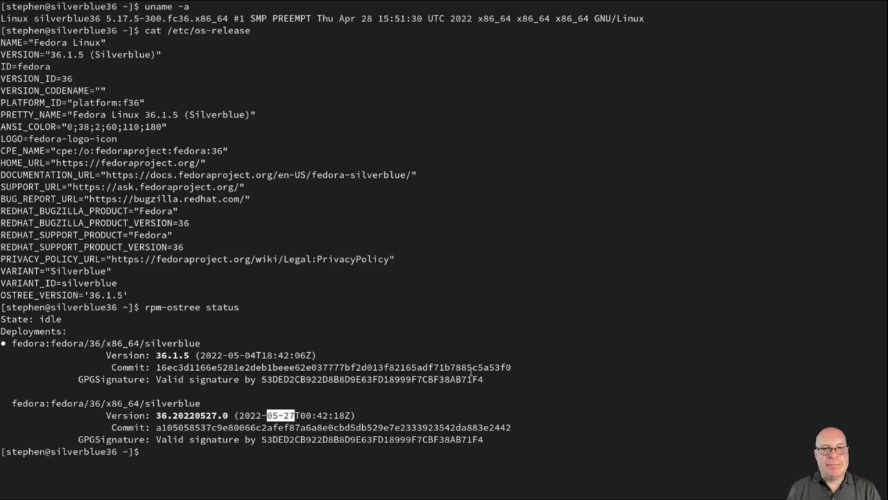
text(clear)
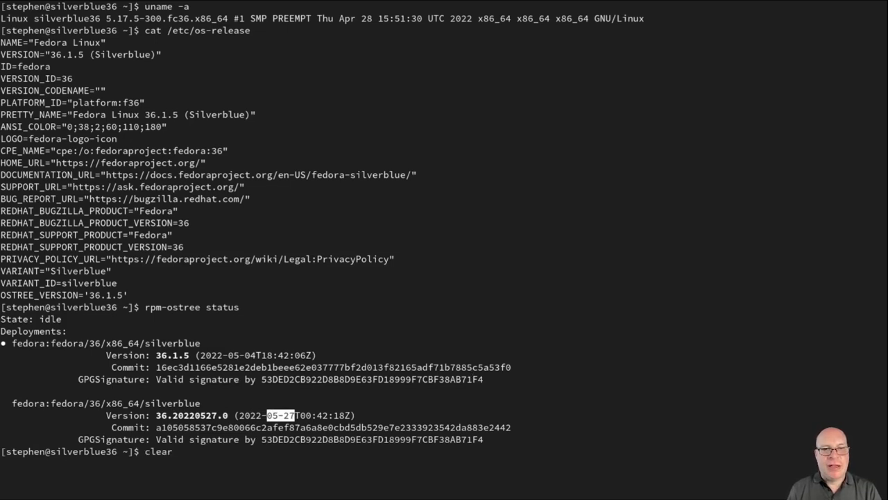
key(Return)
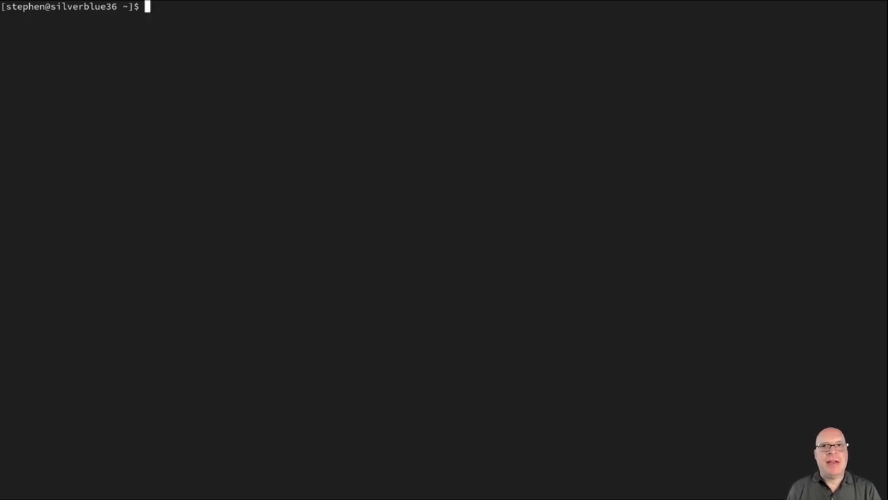
Run rpm-ostree rollback and paste the suggested systemctl reboot command at the prompt
text(Mistake?)
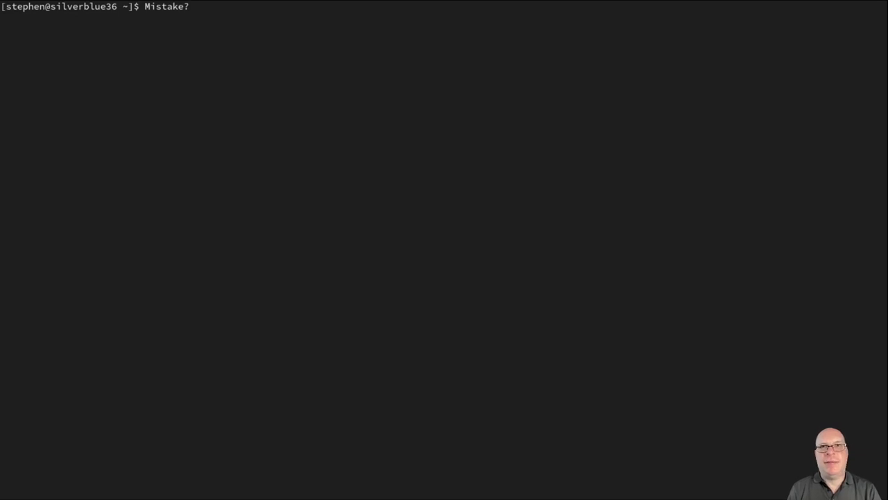
key(BackSpace)
key(ctrl+u)
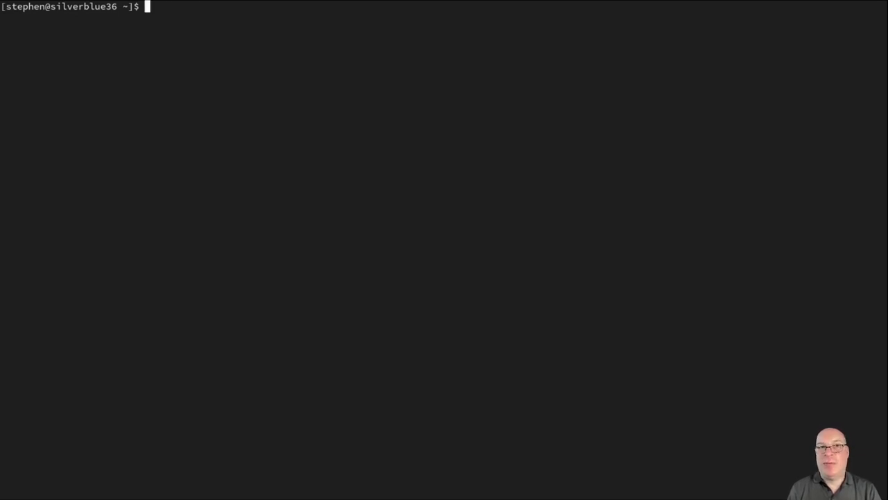
text(rpm)
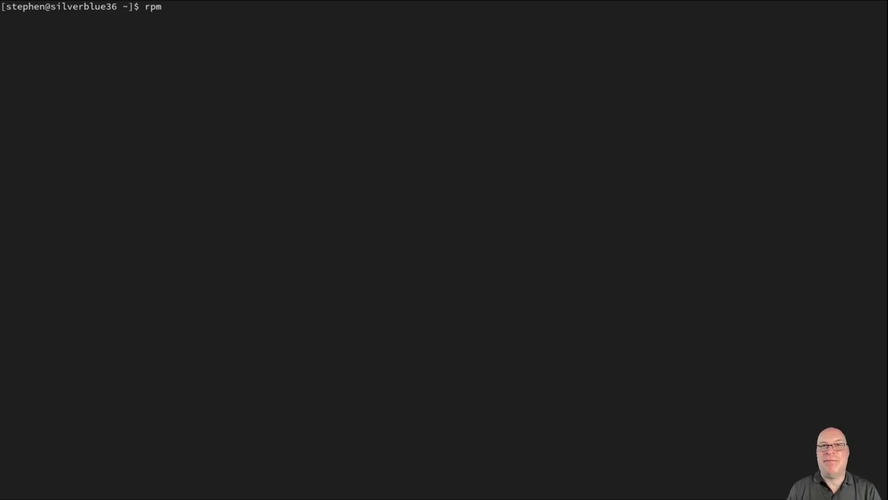
text(-osttr)
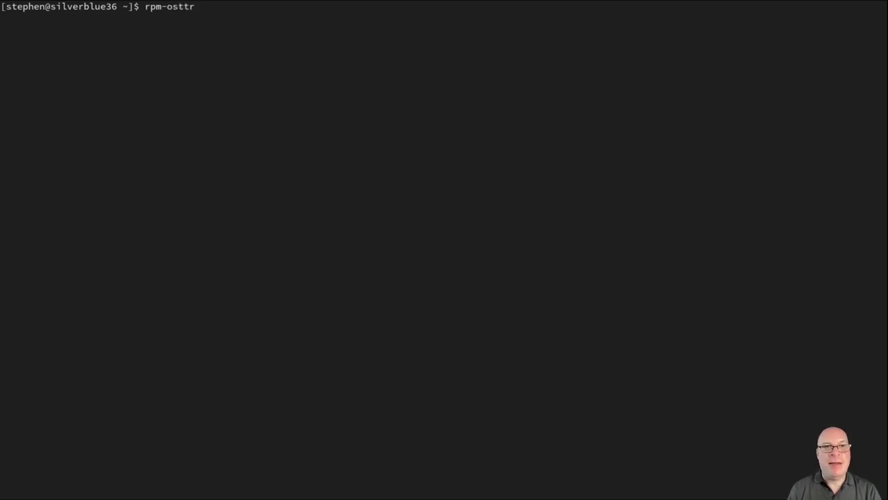
key(BackSpace)
key(BackSpace)
text(r)
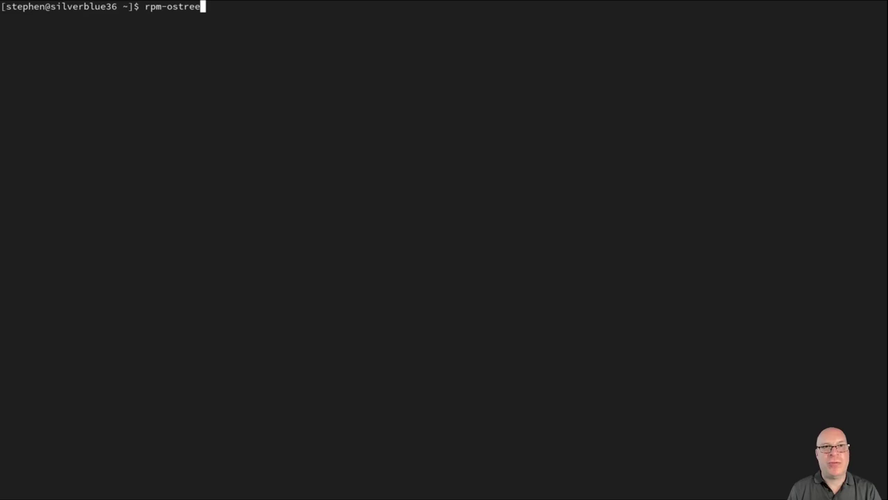
text(rollback)
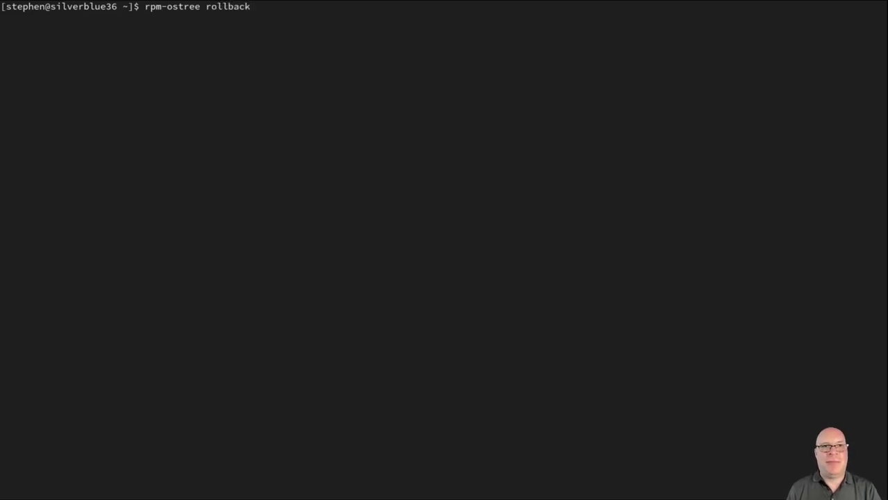
key(Return)
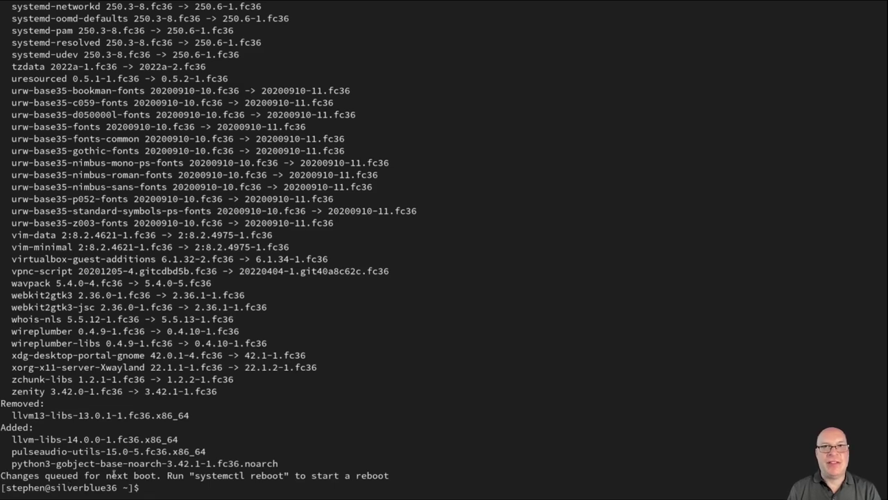
drag(195, 475, 284, 476)
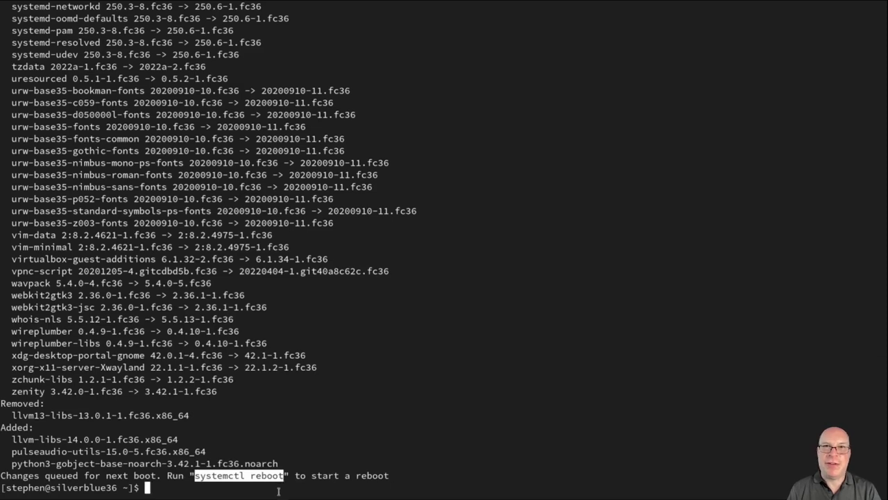
middle_click(278, 488)
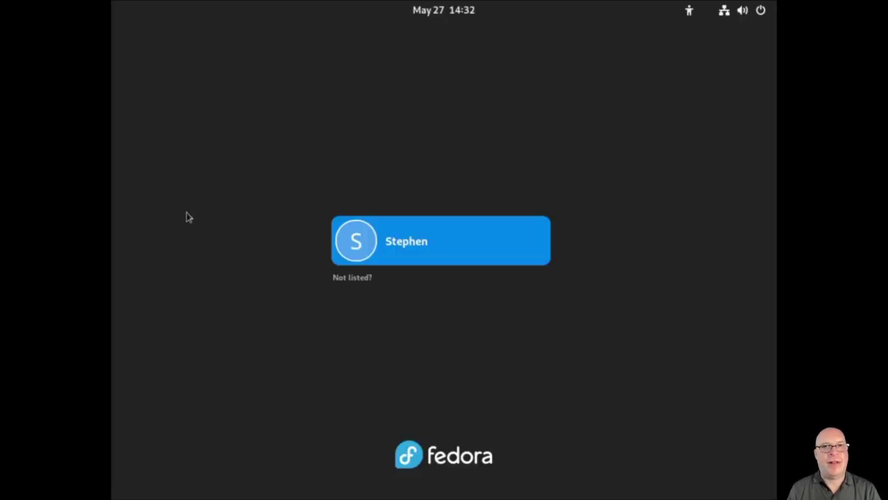
Sign in with the account password and launch Terminal by searching 'term'
click(369, 253)
text(•••••••••)
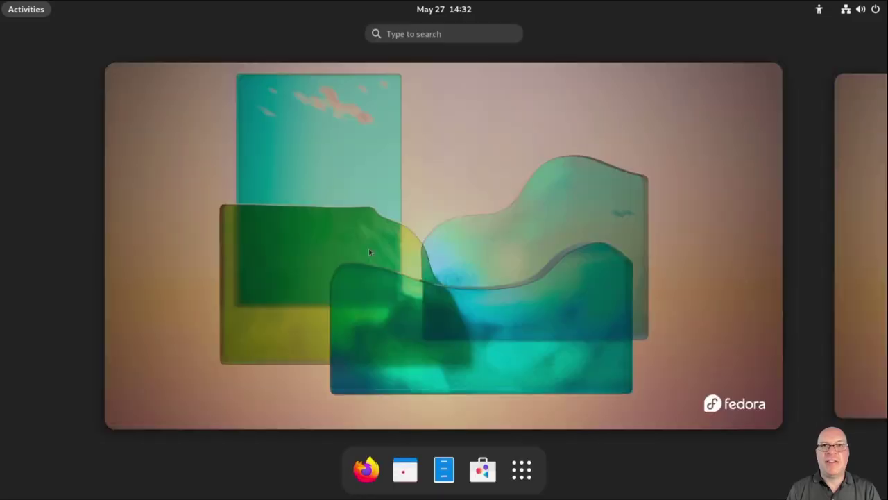
text(term)
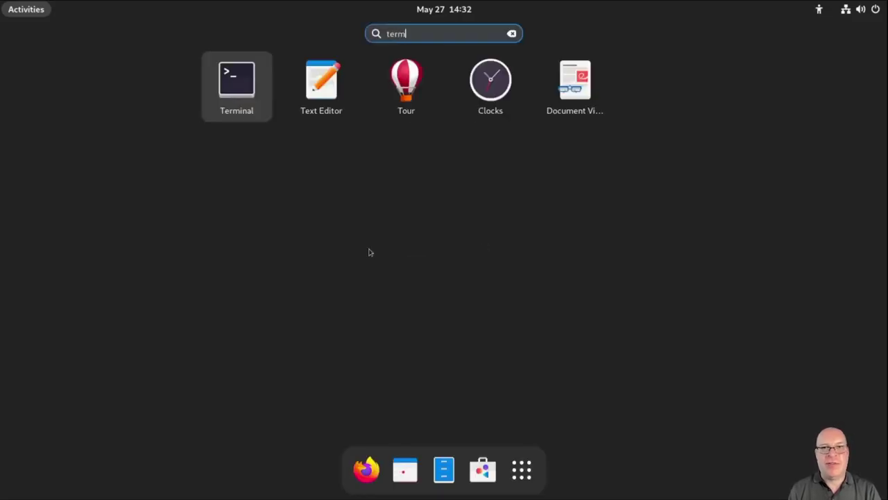
key(Return)
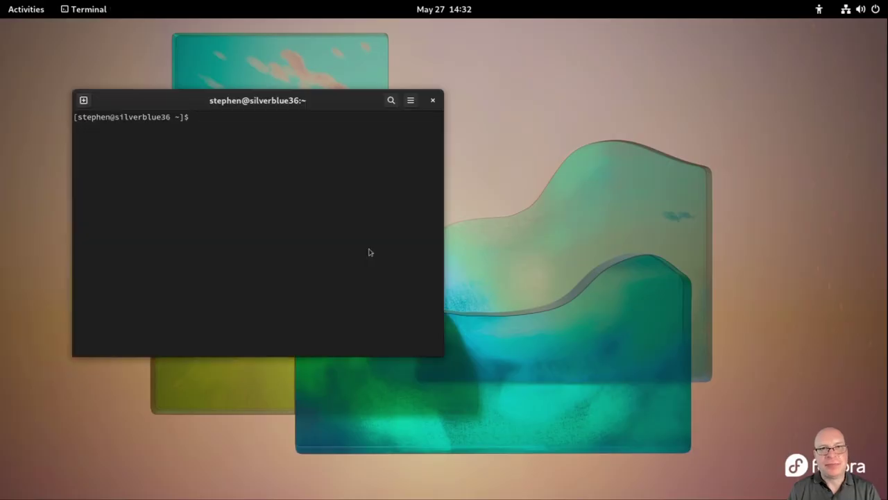
Enlarge the terminal text and place the window top-left, stretched to 36 rows
key(ctrl+plus)
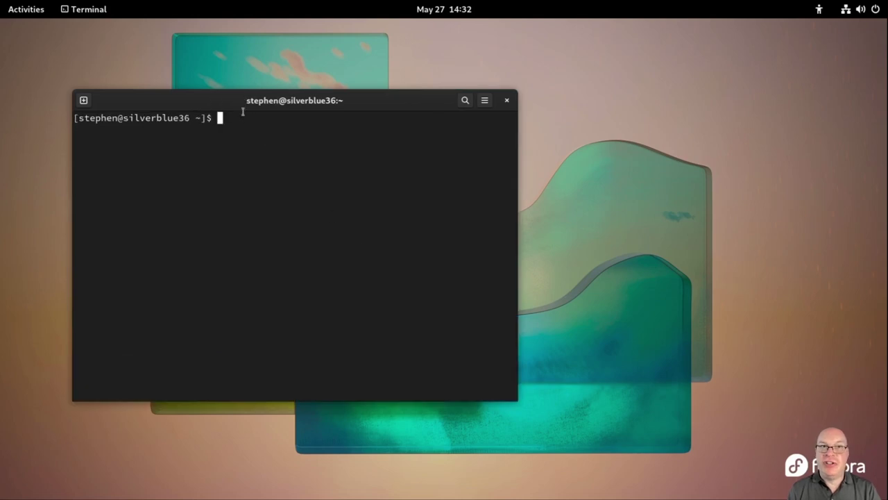
drag(238, 106, 168, 39)
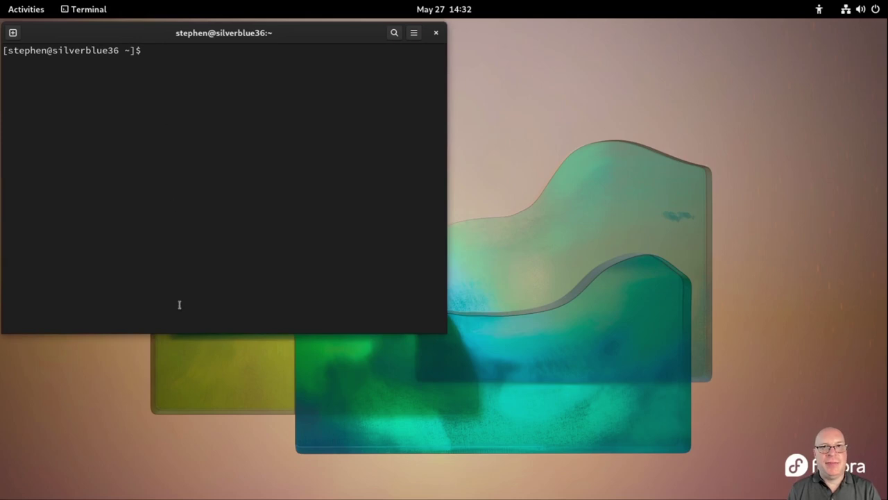
drag(191, 331, 214, 490)
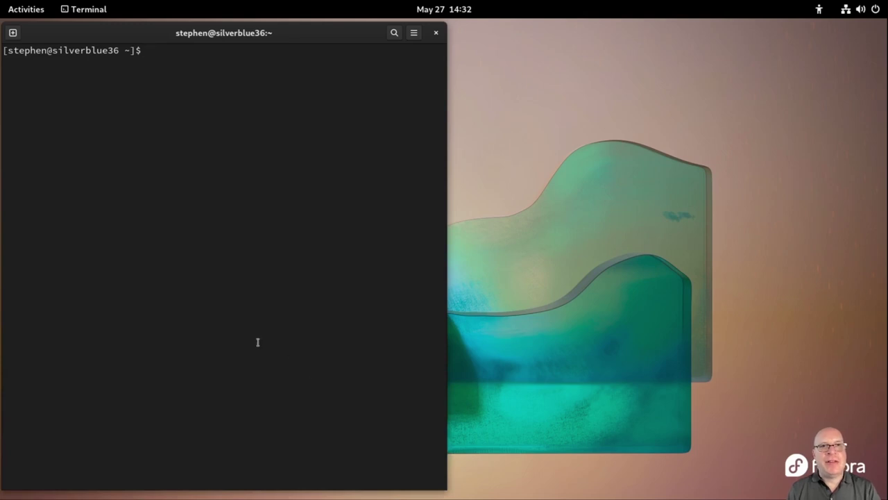
Show the kernel with uname -a, highlighting 5.17.9-300.fc36.x86_64 and the May 18 build date
text(uname -a)
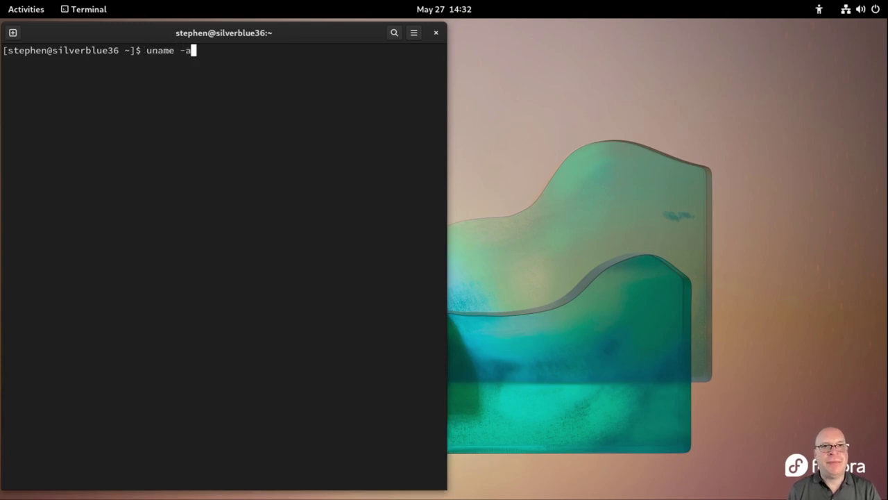
key(Return)
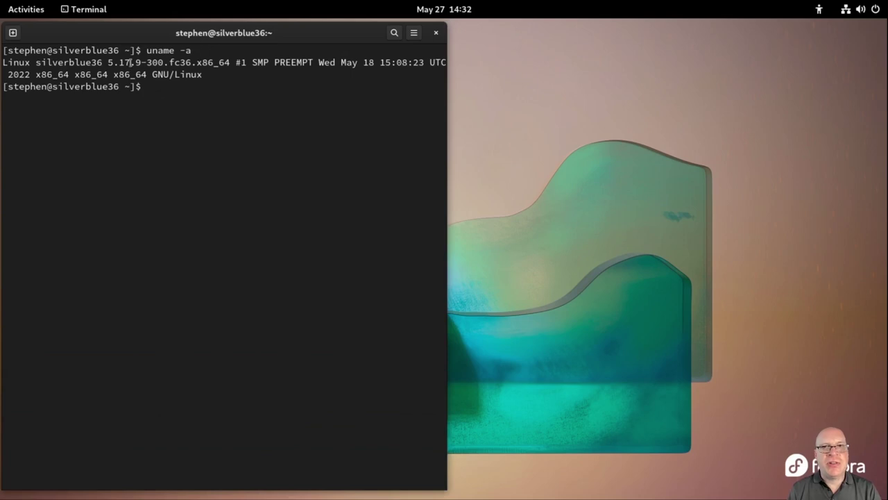
double_click(131, 63)
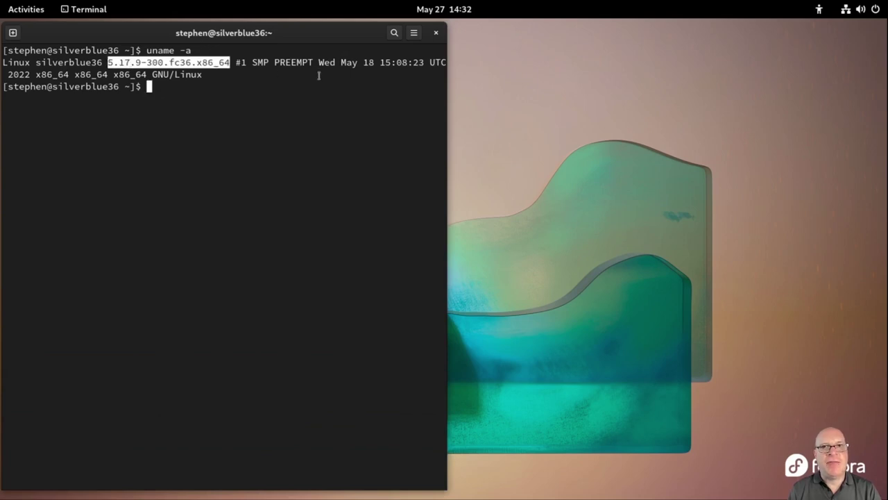
drag(342, 63, 375, 64)
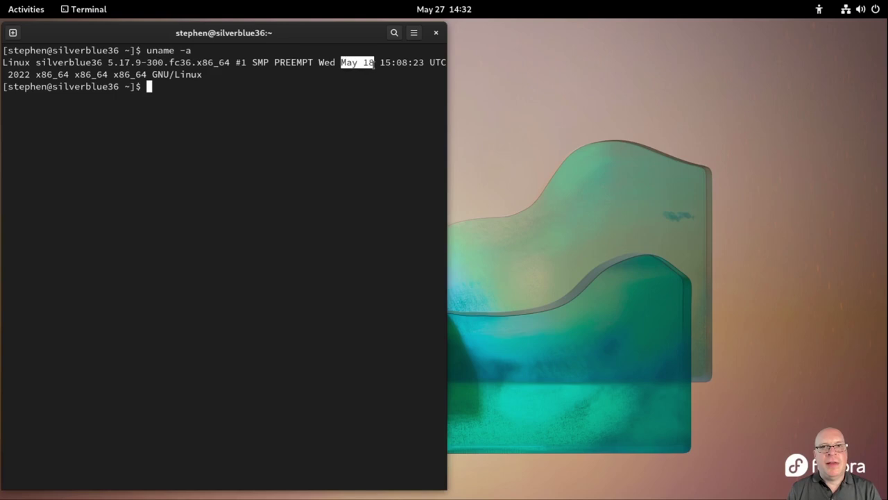
click(324, 125)
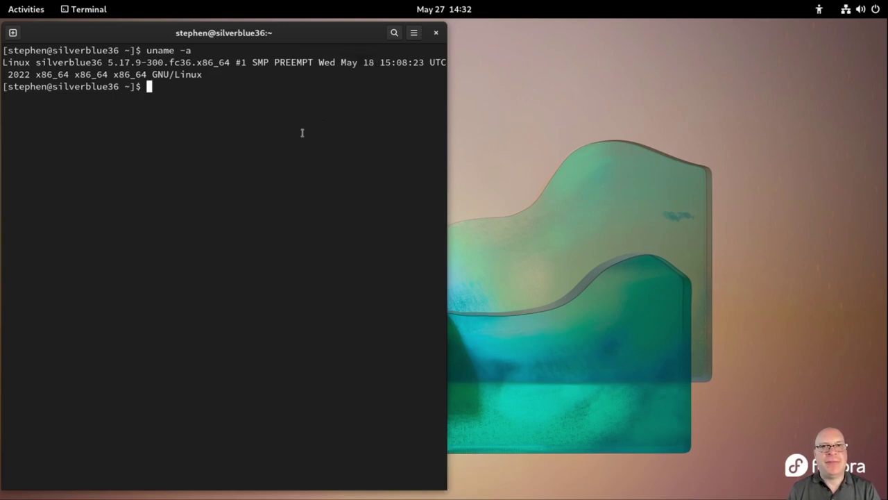
Run rpm-ostree status, mark current 36.20220527.0 and older 36.1.5 (05-04), then clear the screen
text(rpm-os)
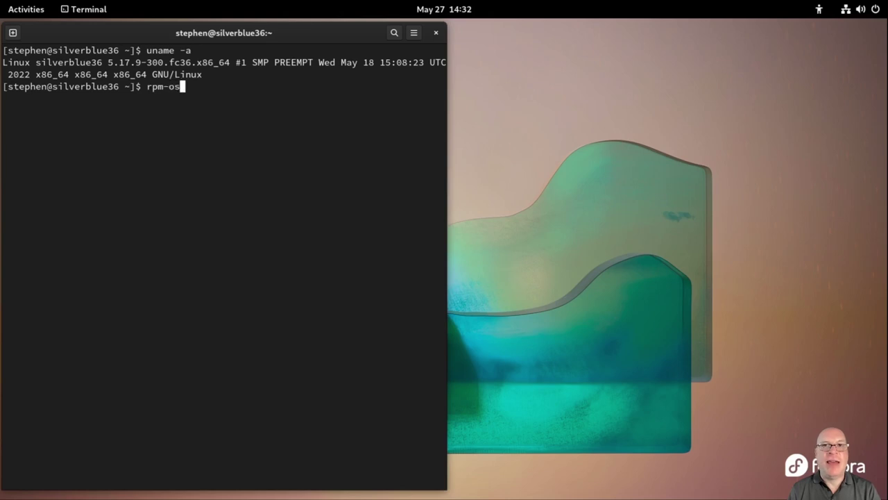
text(tree status)
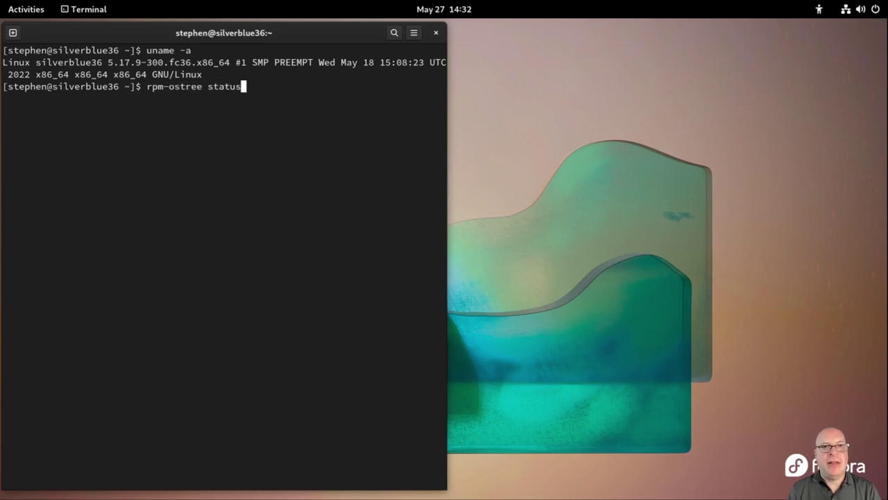
key(Return)
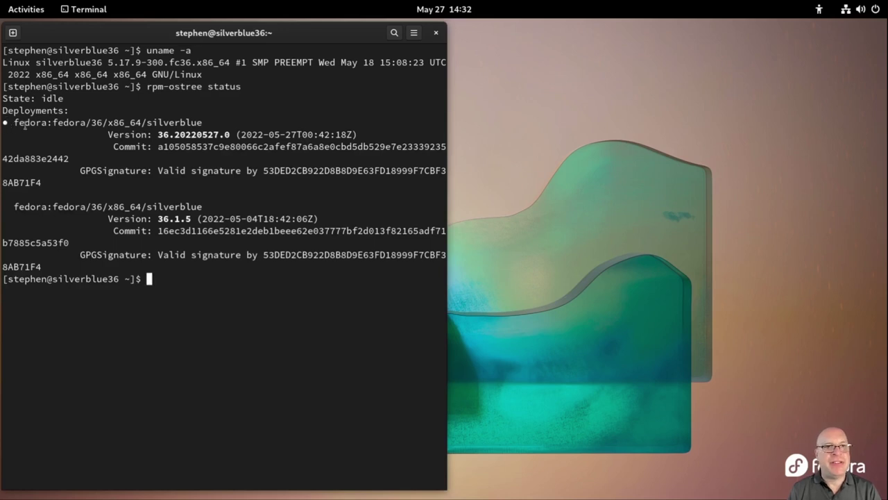
drag(159, 134, 297, 134)
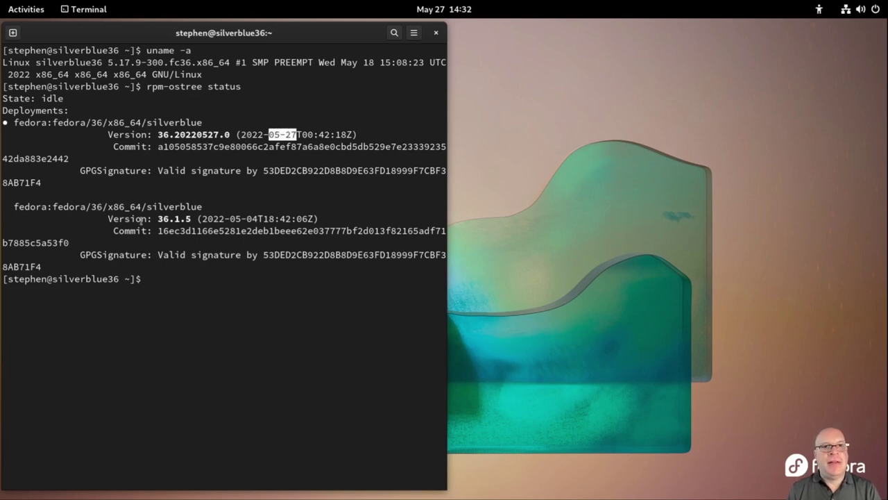
double_click(175, 219)
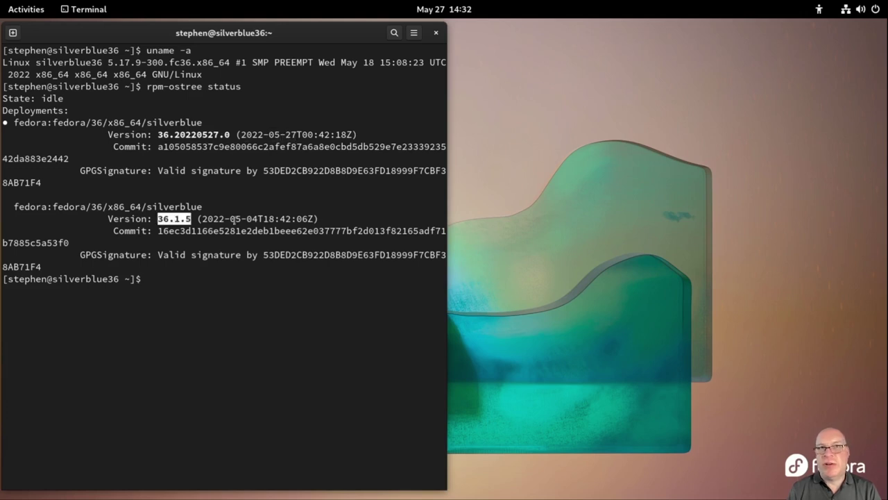
drag(230, 219, 257, 219)
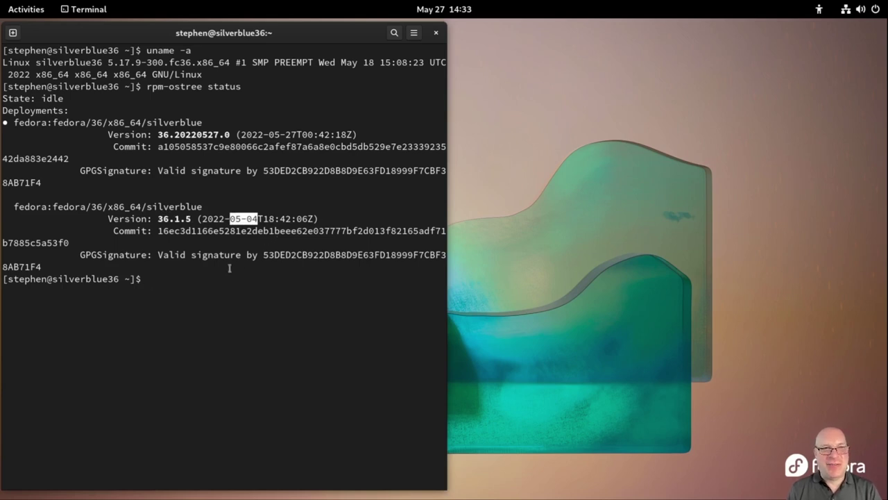
click(207, 283)
text(clear)
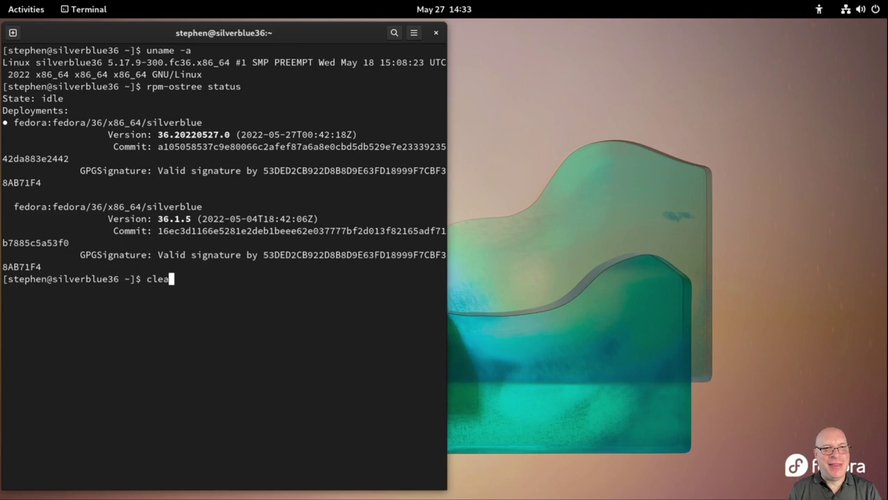
key(Return)
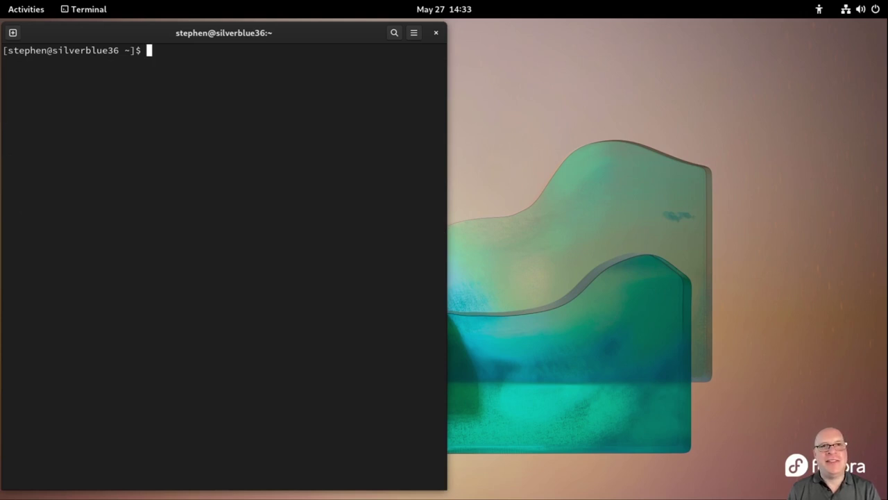
List the Fedora remote's refs filtered by 'ostree remote refs fedora | grep silverblue' and scroll through them
text(ostree)
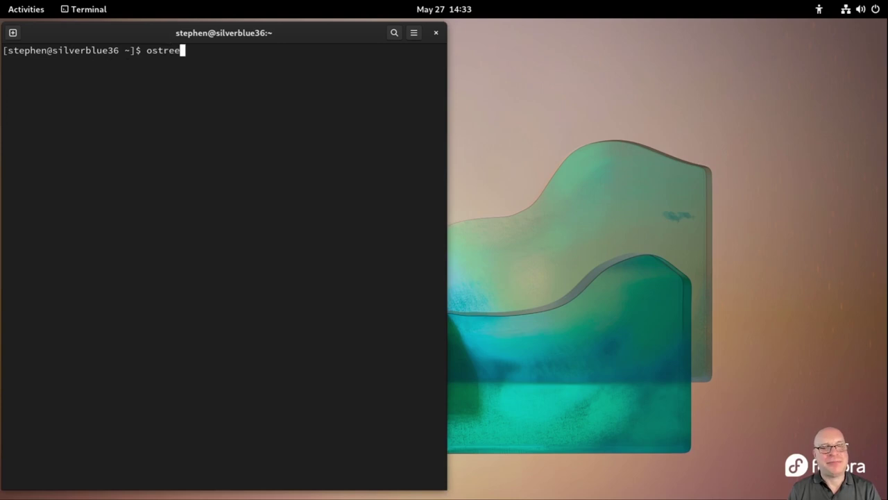
text( remote)
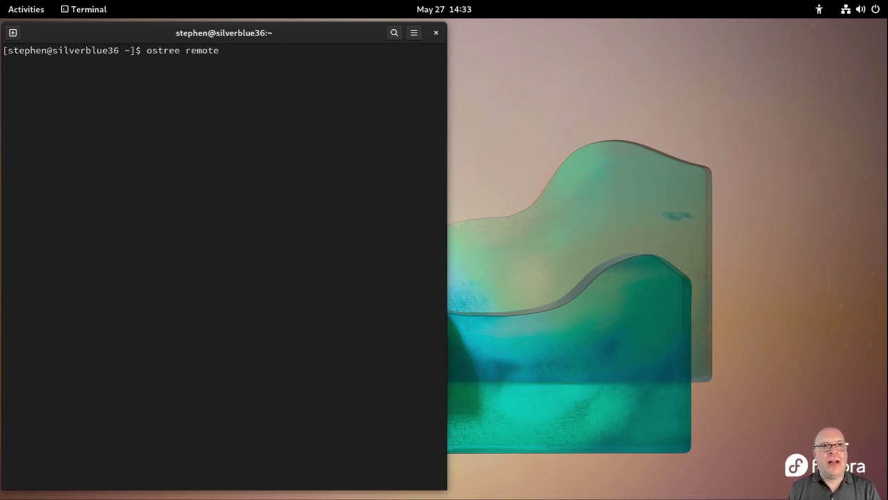
text( refs)
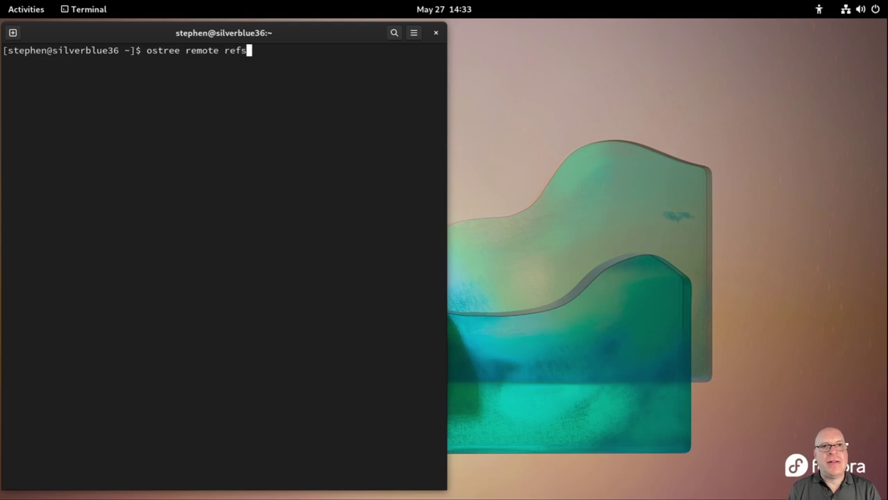
text( fedor)
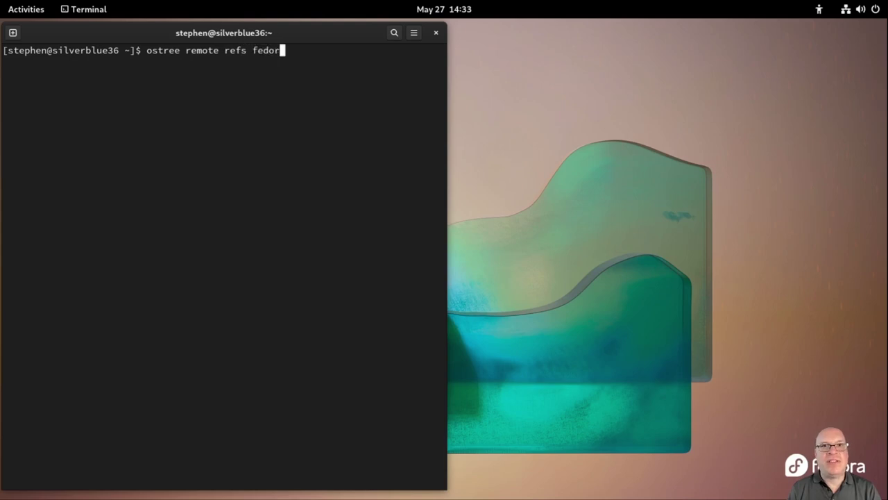
text(a | g)
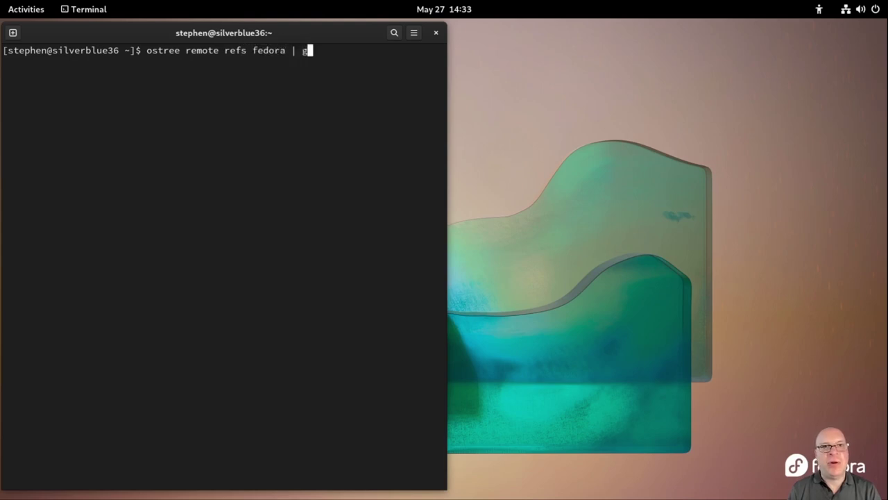
text(rep silv)
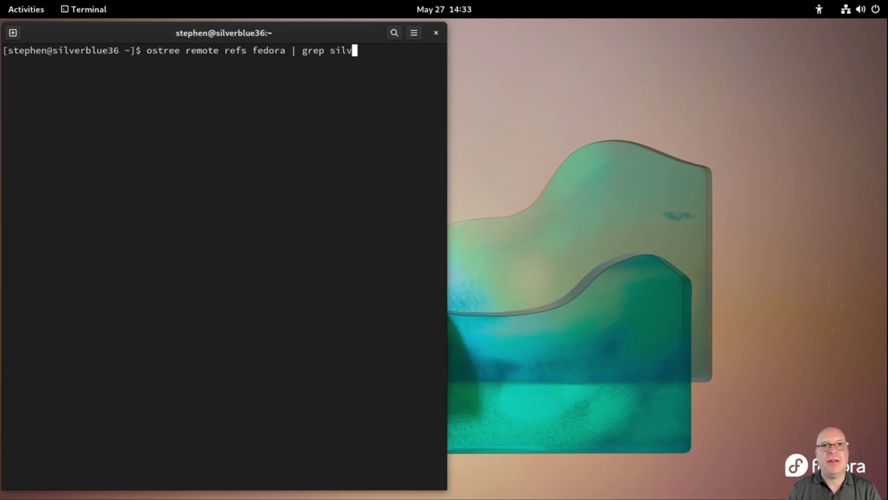
text(erblue)
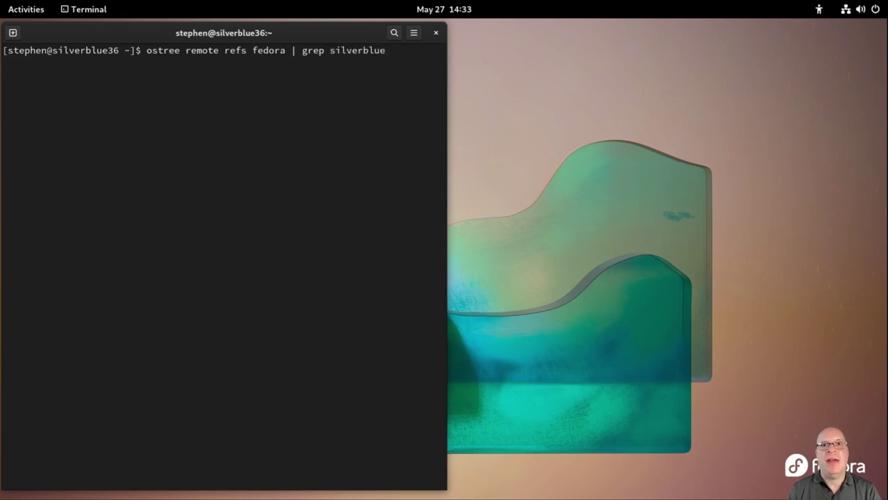
key(Return)
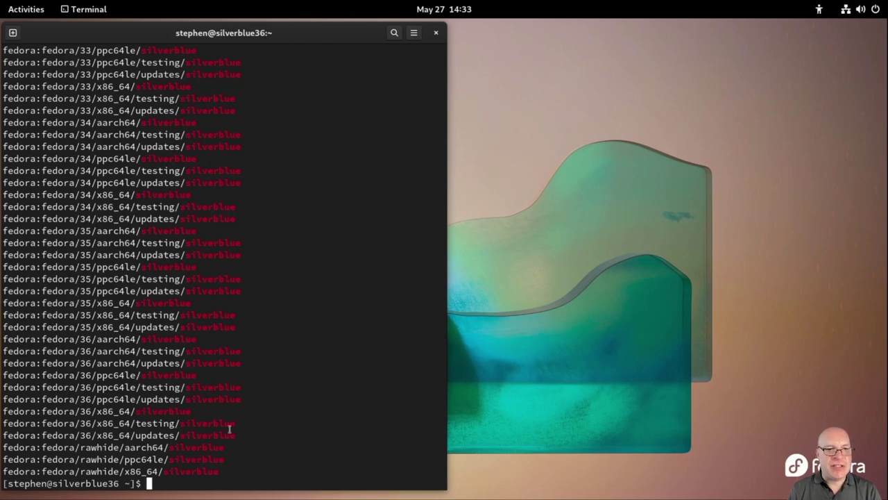
scroll(284, 332, up, 10)
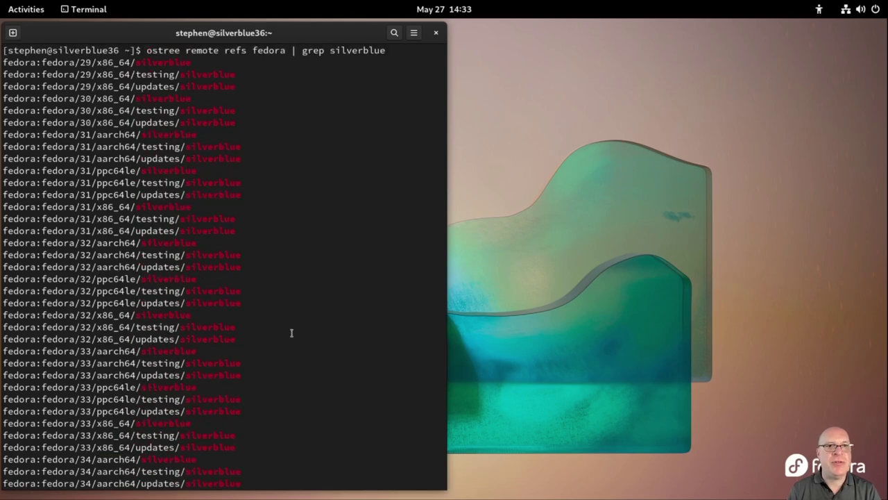
scroll(291, 332, down, 7)
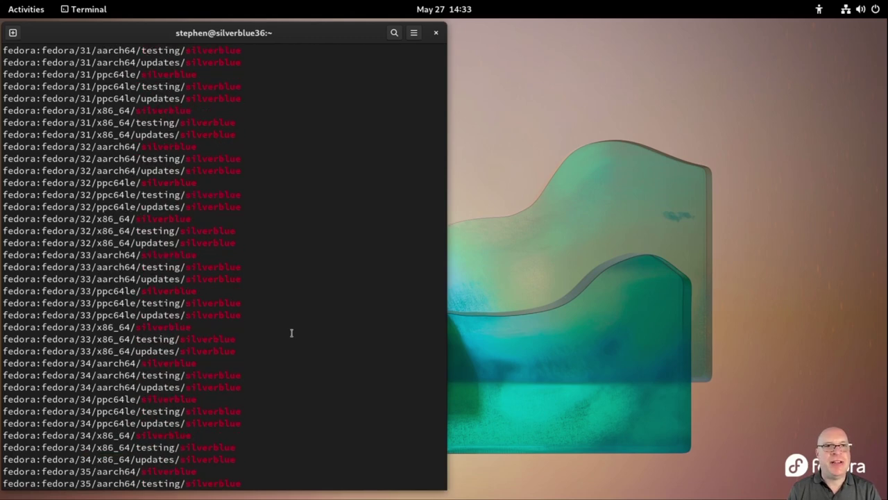
scroll(293, 331, down, 3)
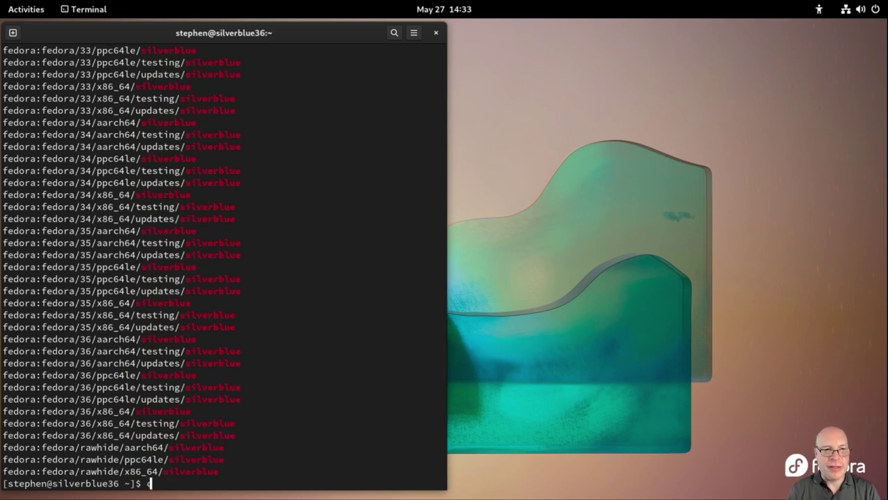
Clear the terminal and bring up the Activities overview
text(lear)
key(Return)
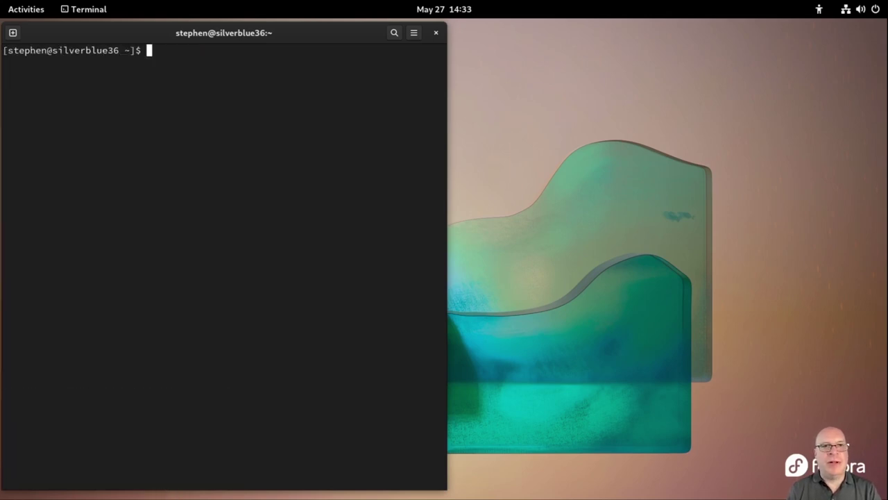
key(super)
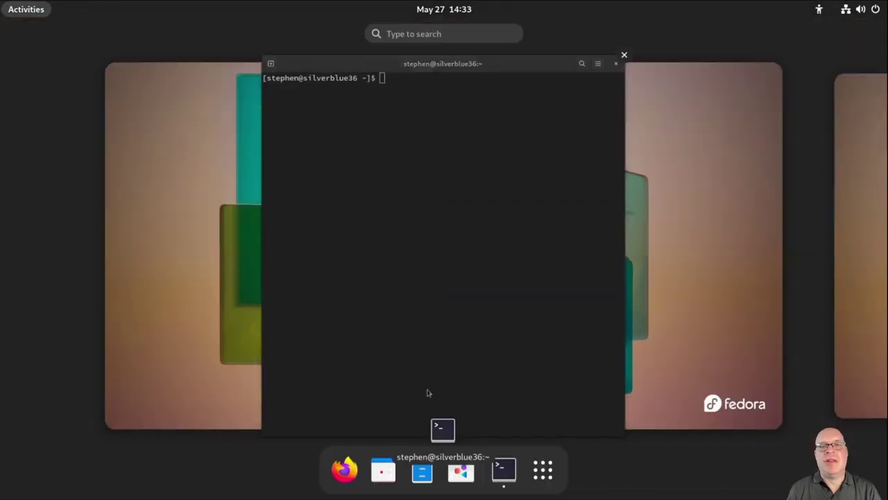
Launch Firefox, close its Privacy Notice tab, and narrow the window beside the terminal
click(358, 456)
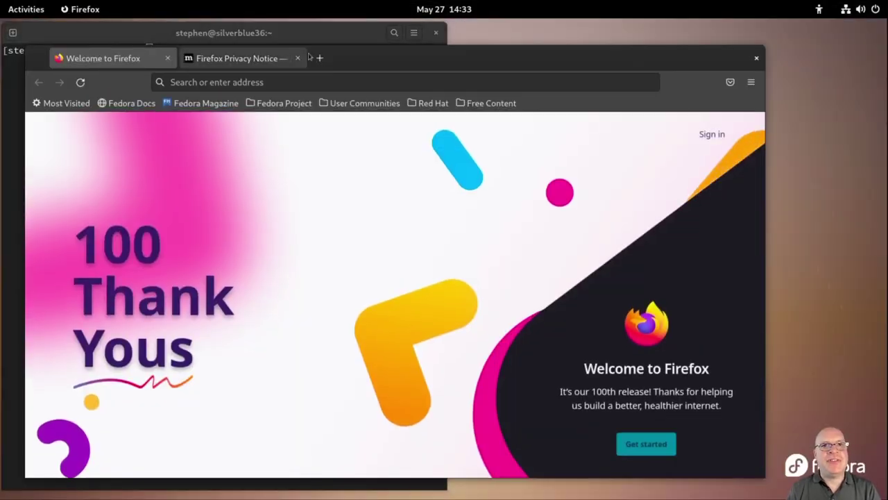
click(298, 58)
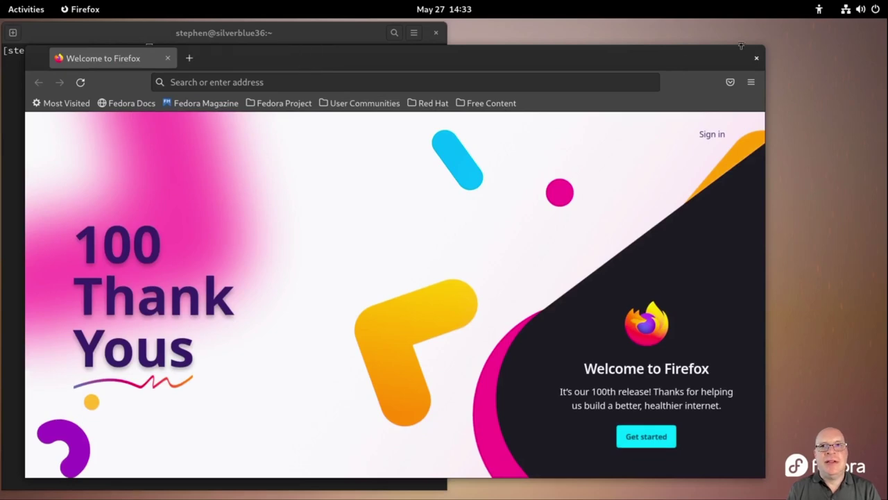
drag(764, 47, 491, 24)
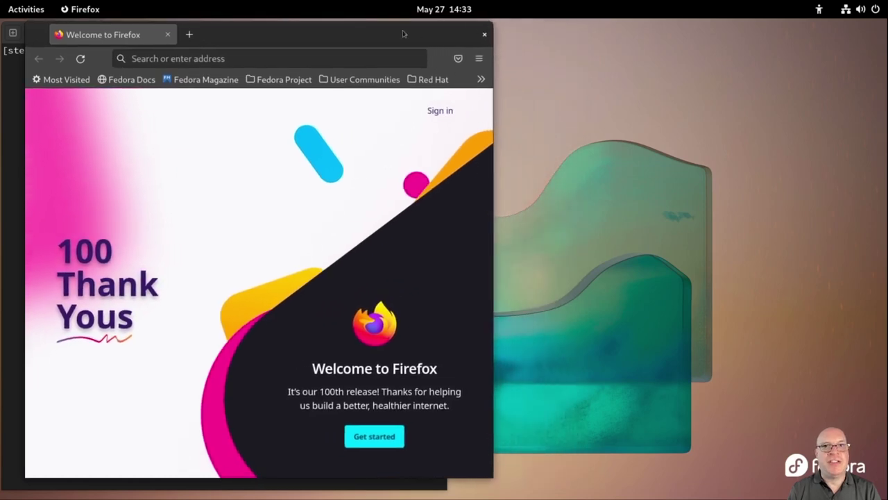
drag(405, 34, 787, 32)
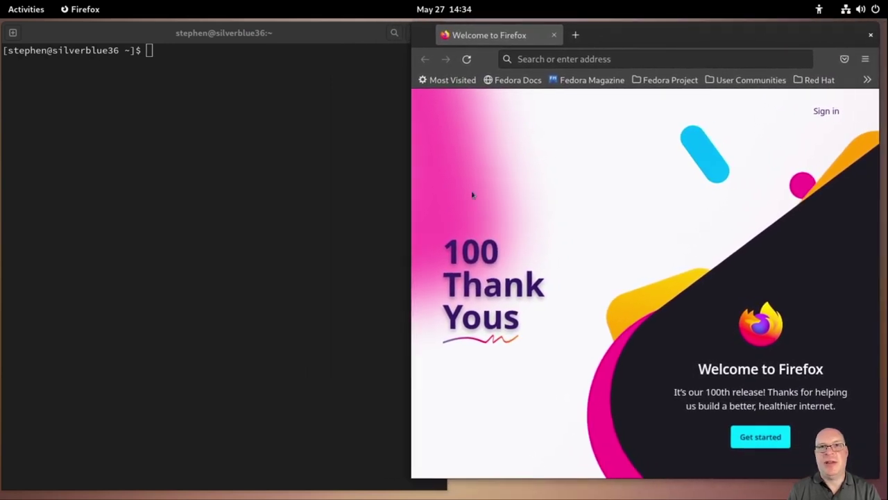
drag(412, 207, 452, 206)
click(624, 59)
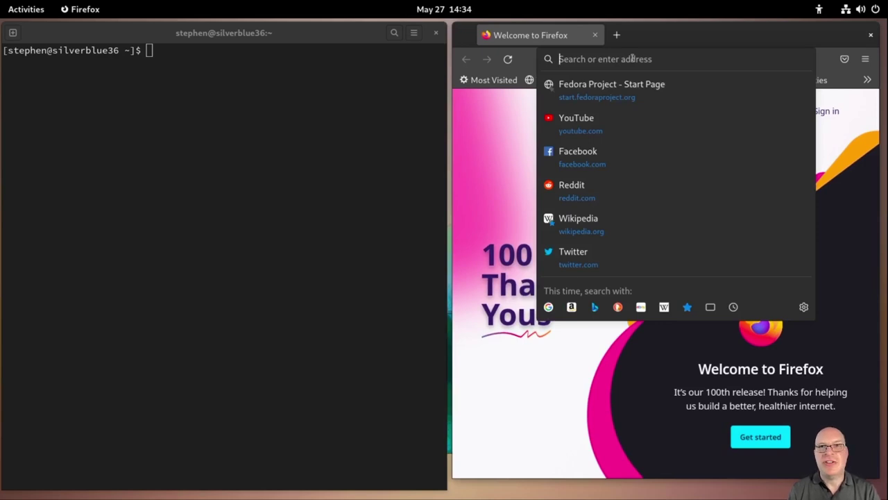
text(https)
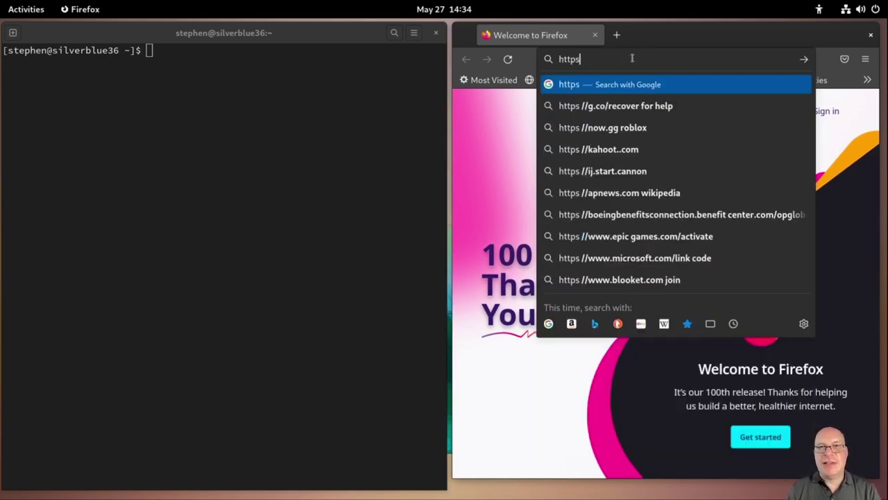
text(://flat)
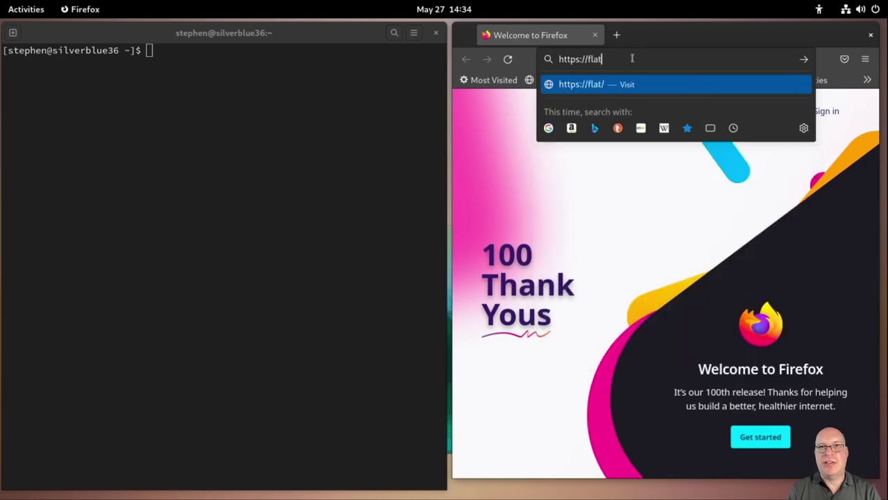
text(pak.org)
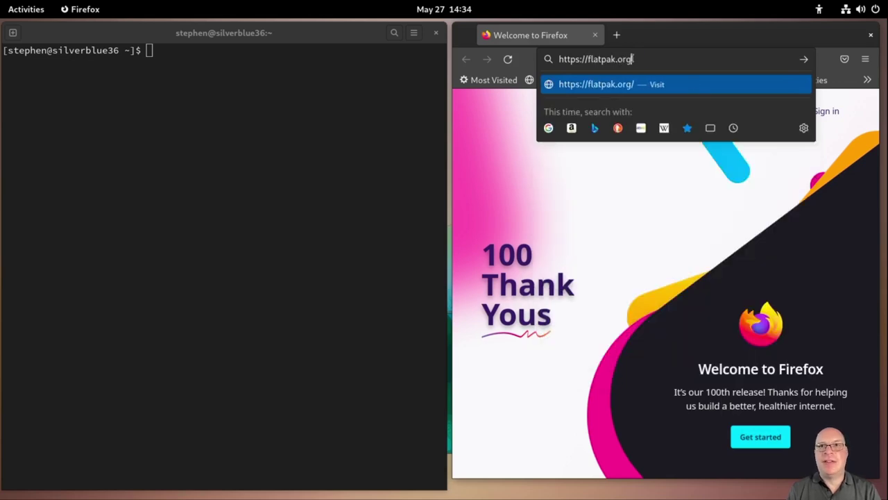
text(/setu)
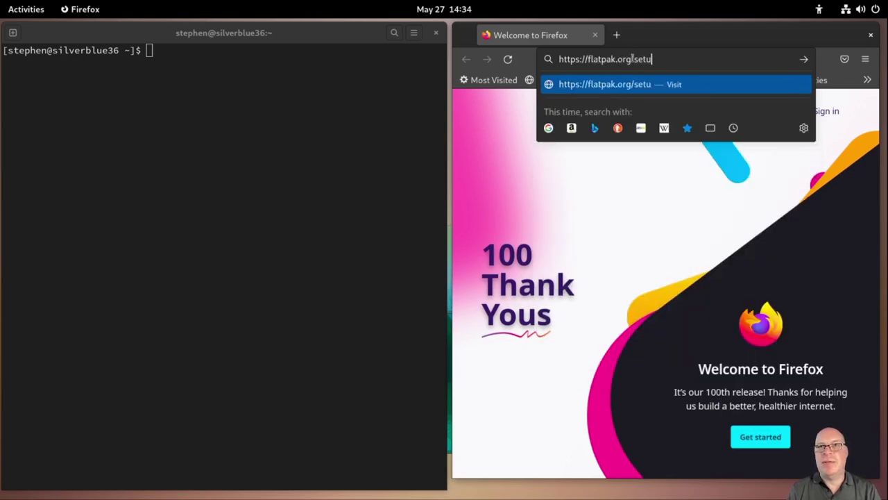
text(p/Fedora)
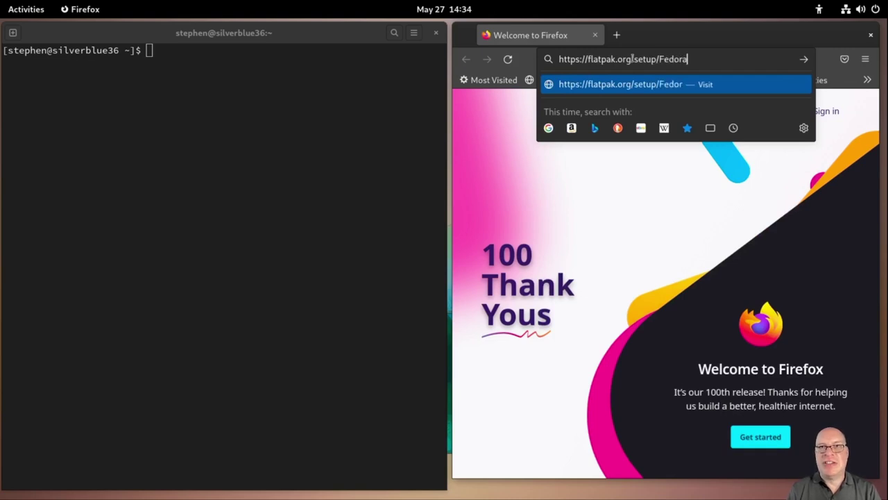
key(Return)
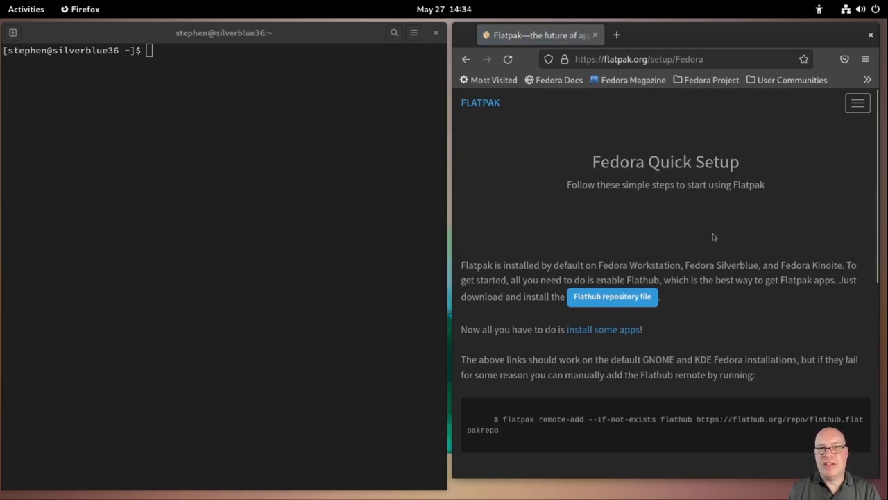
scroll(714, 237, down, 2)
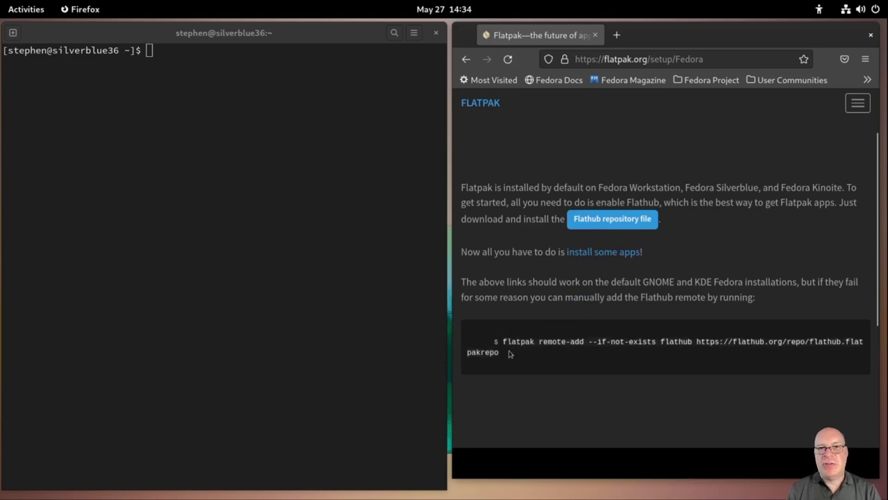
Paste and run the Flathub flatpak remote-add command, authenticate with the password, and close Firefox
middle_click(168, 71)
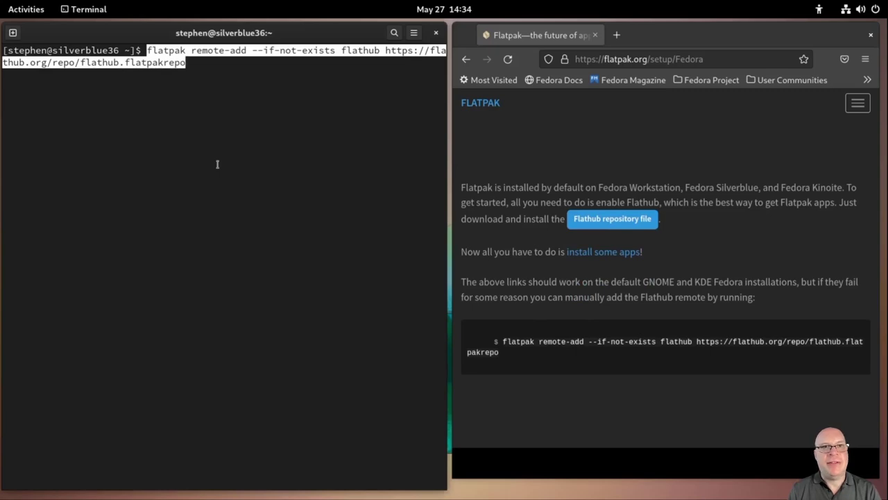
key(Return)
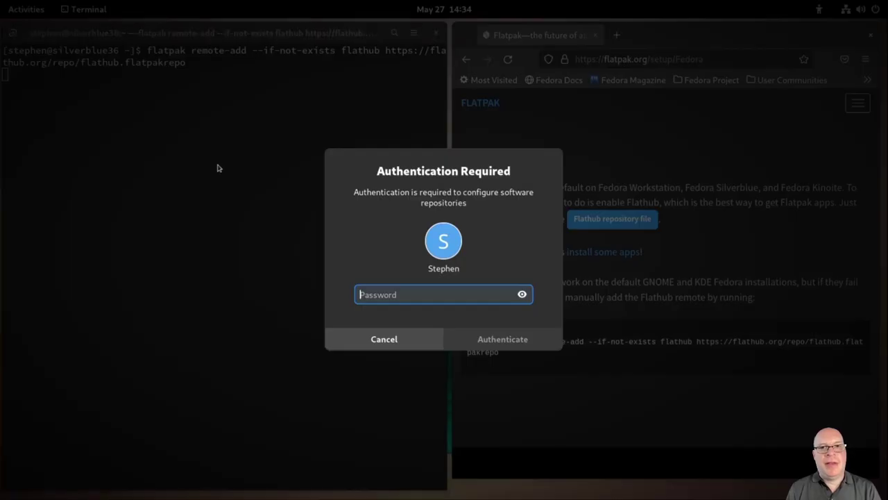
text(•)
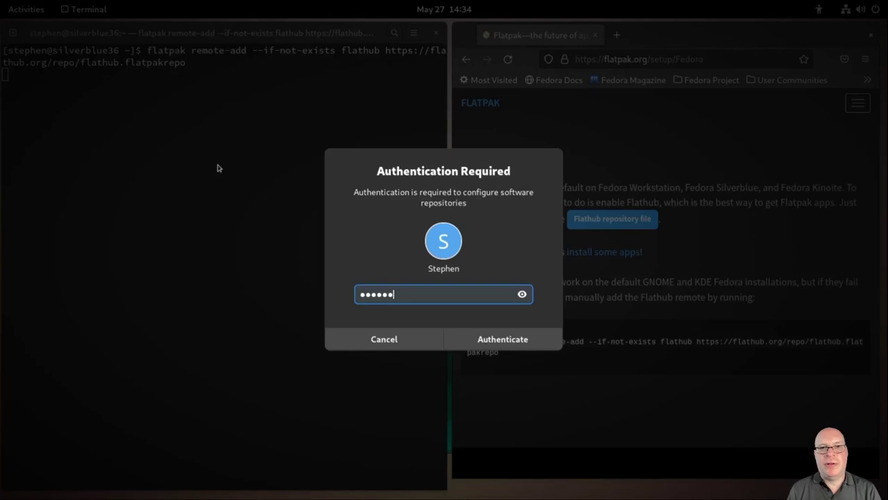
key(Return)
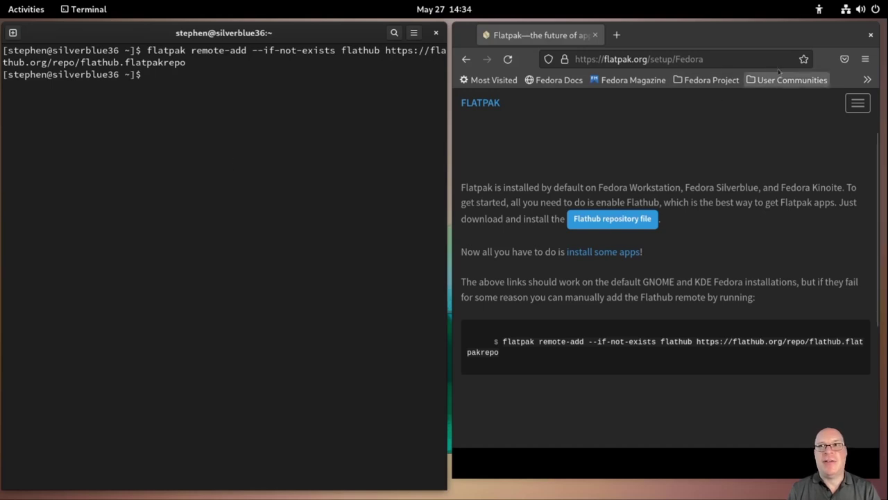
click(872, 36)
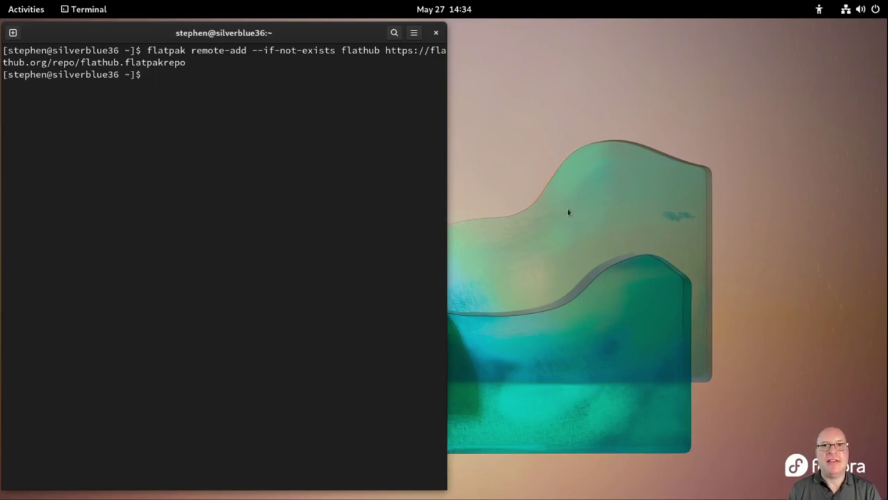
key(super)
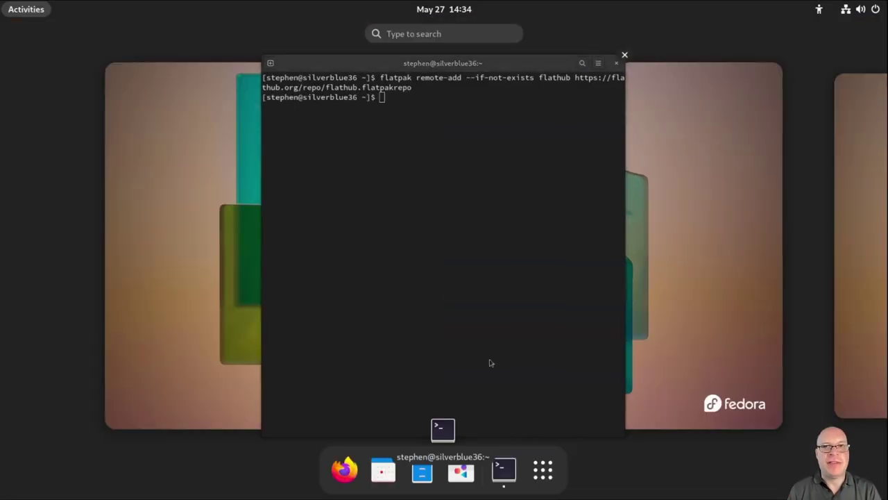
Launch Software, reposition its window, and open Software Repositories from the menu
click(461, 473)
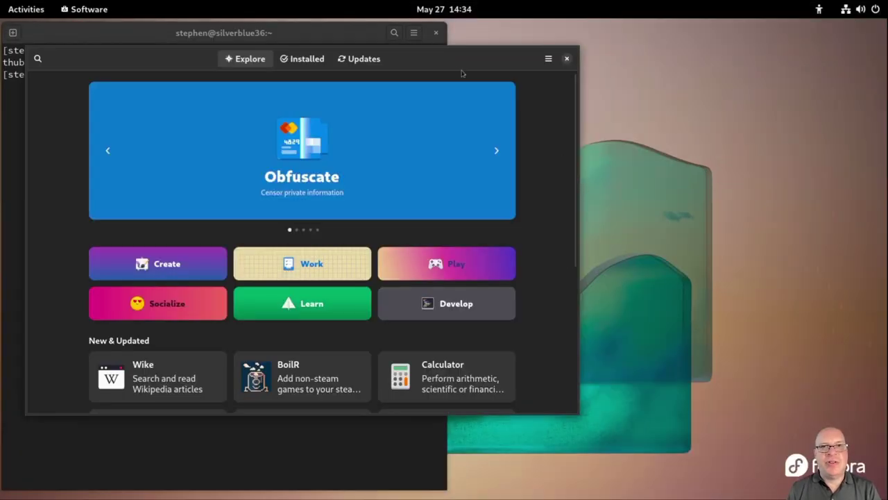
drag(447, 63, 612, 79)
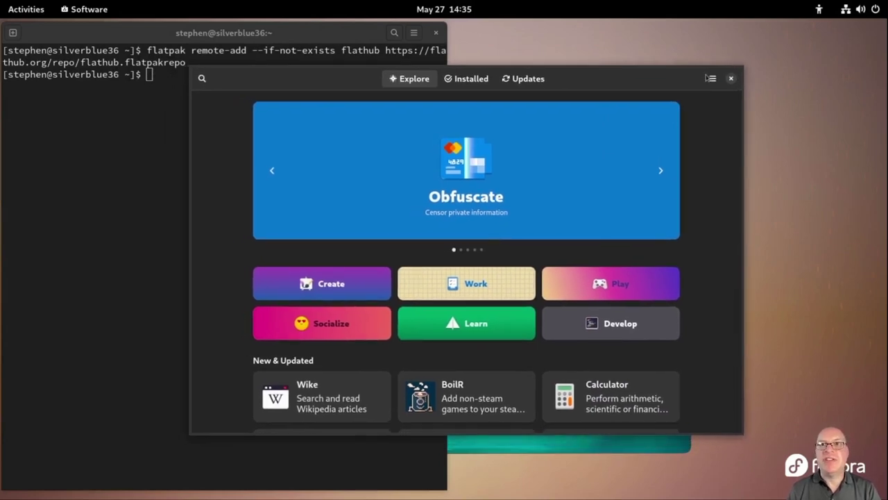
click(713, 78)
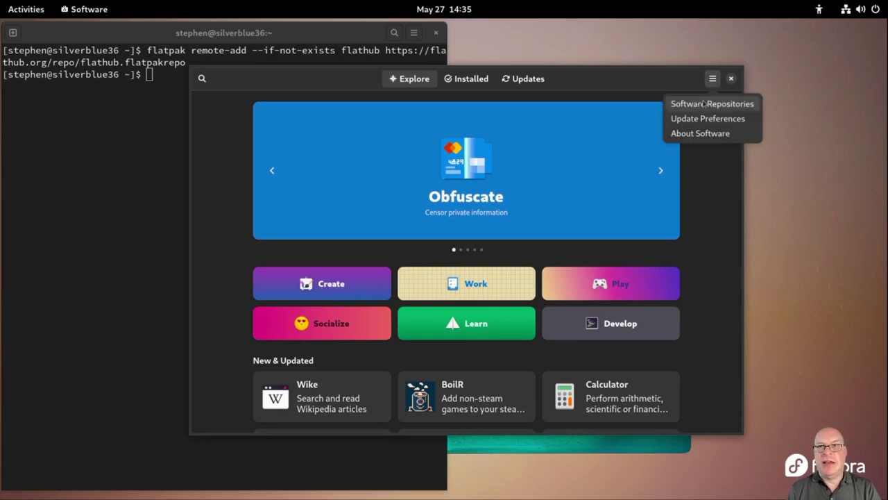
click(703, 104)
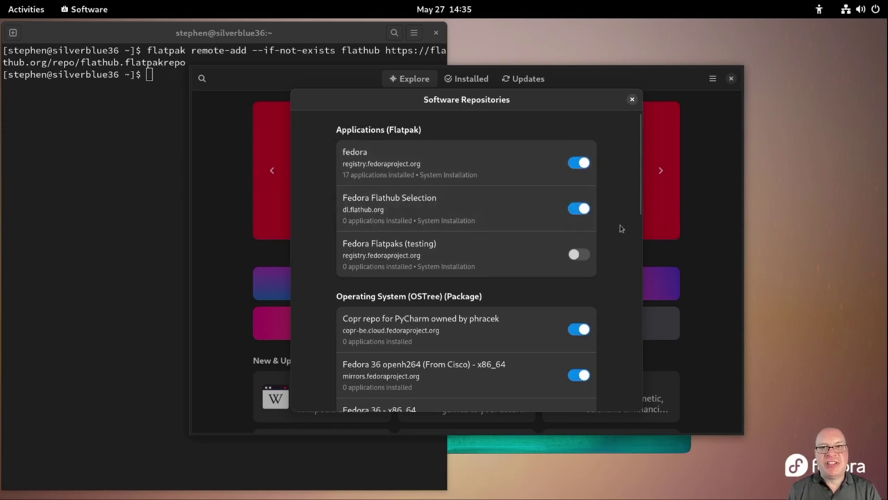
Scroll through the repository list, including Fedora Flathub Selection and RPM Fusion, then close it
scroll(622, 229, down, 1)
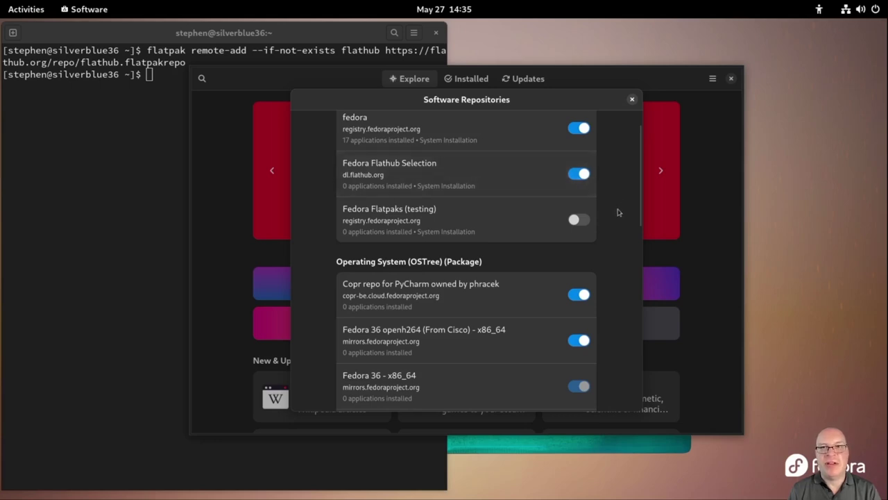
scroll(617, 213, down, 3)
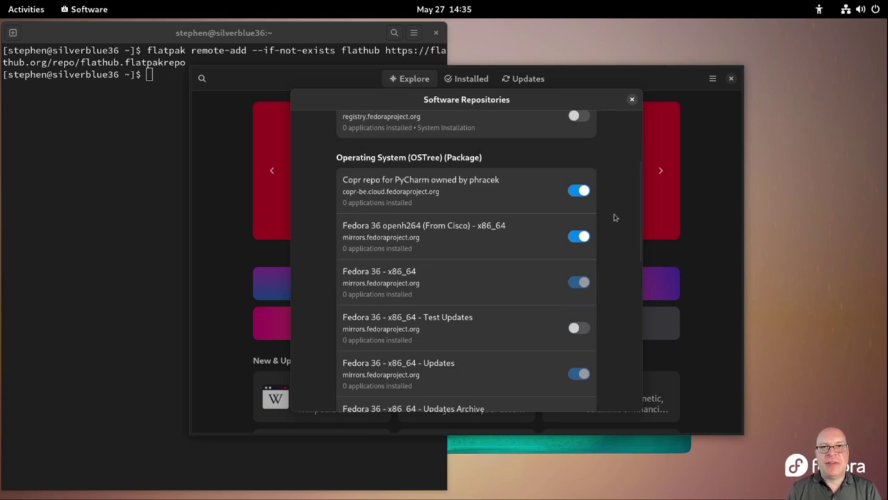
scroll(614, 217, down, 1)
scroll(614, 217, down, 1)
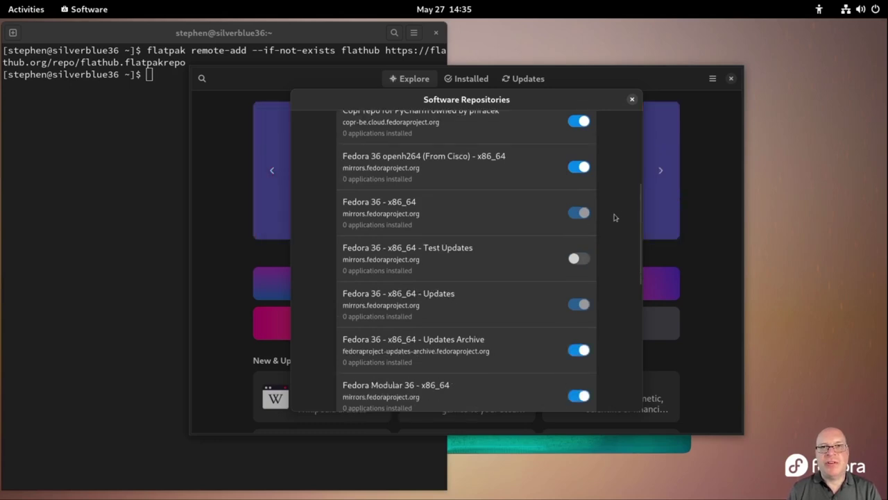
scroll(614, 218, down, 1)
scroll(614, 217, down, 2)
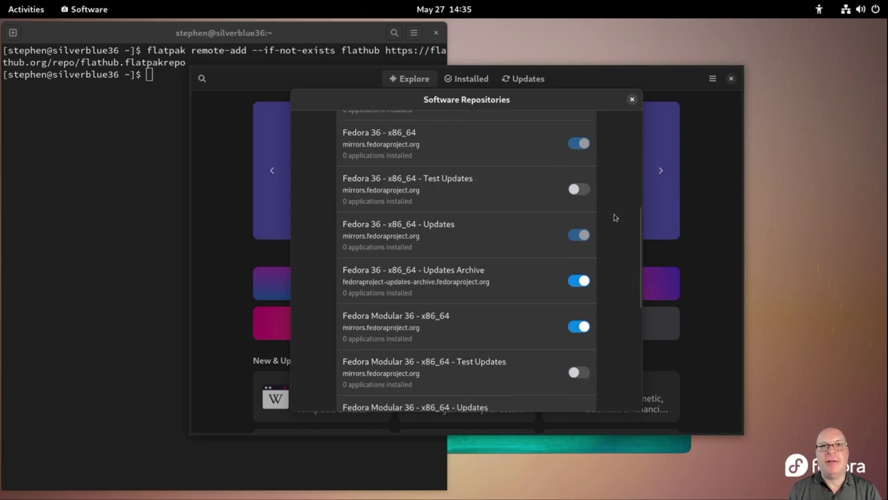
scroll(614, 217, down, 2)
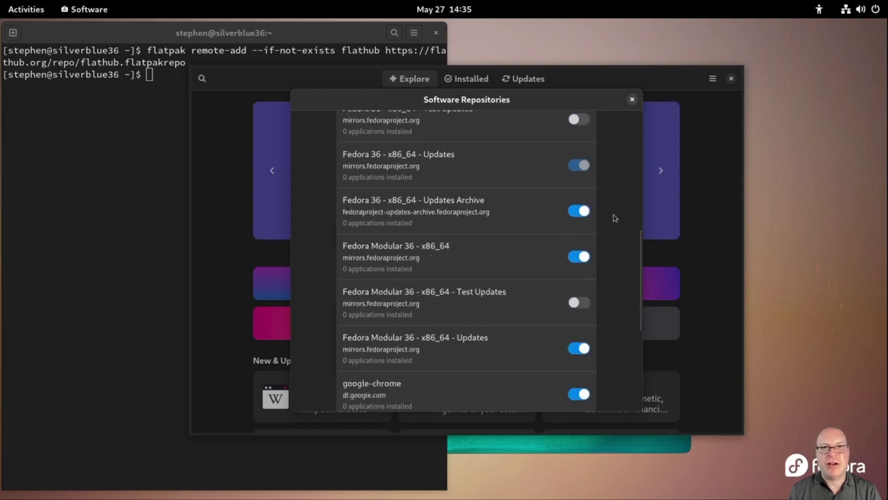
scroll(614, 217, down, 4)
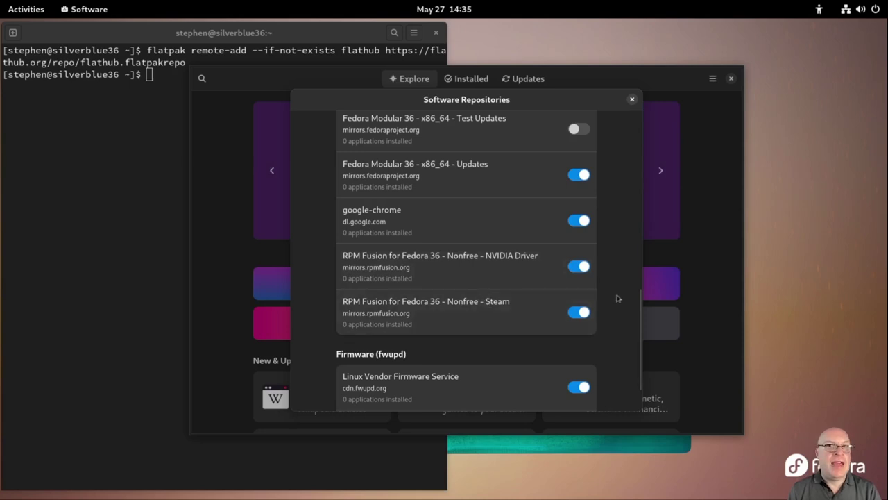
scroll(622, 299, down, 2)
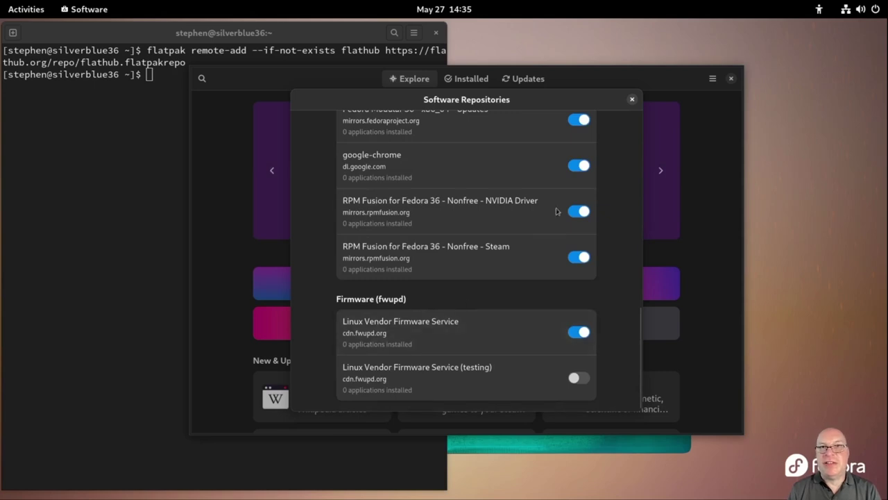
click(632, 101)
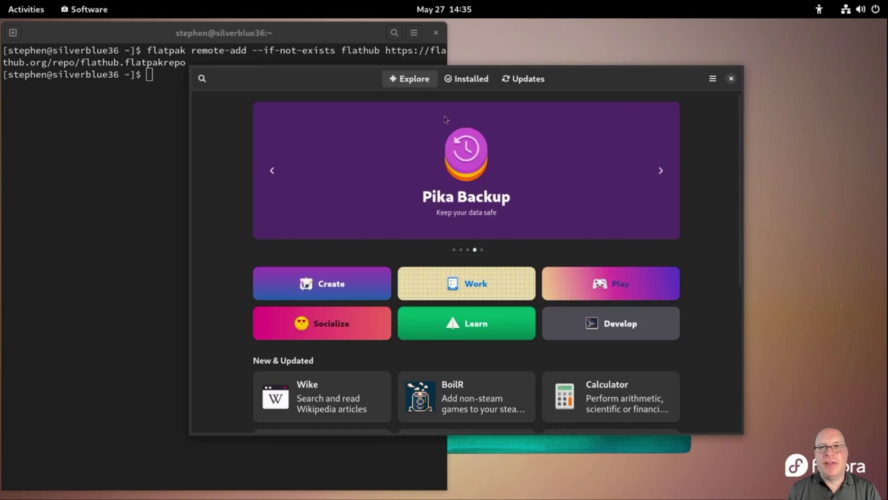
Search for 'Extension', install Extension Manager, and return to the search results
click(202, 79)
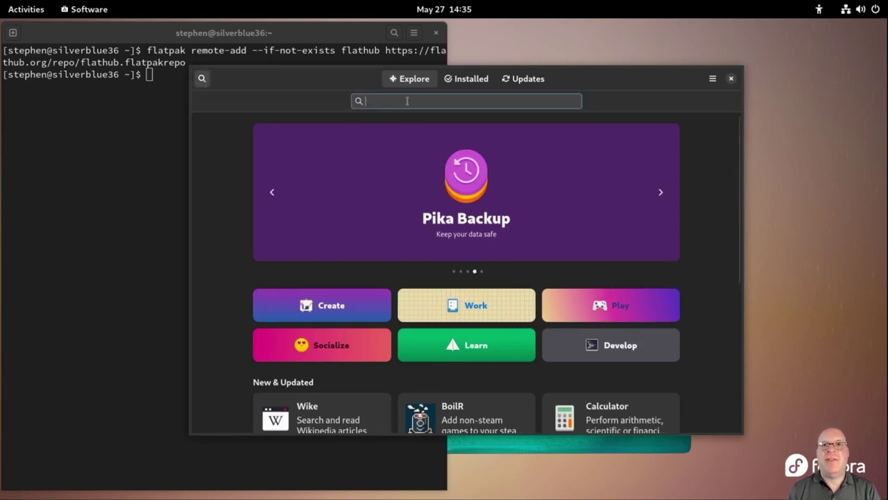
text(Ex)
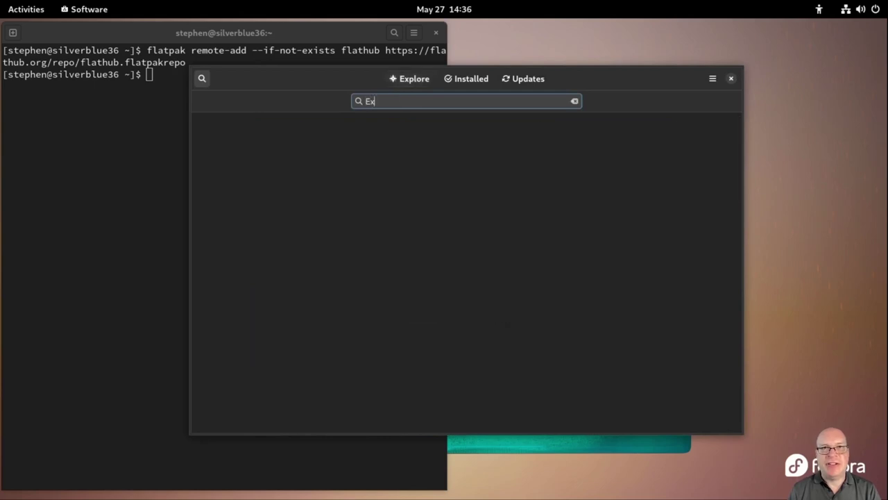
text(tension)
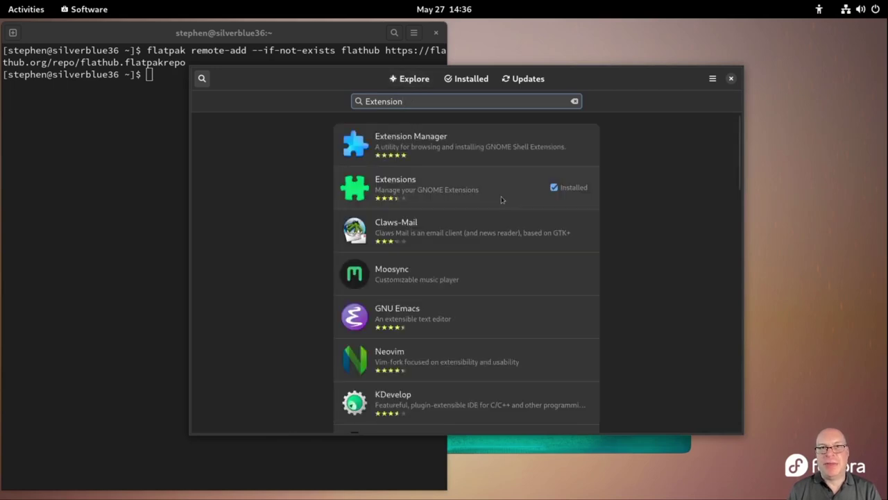
click(465, 148)
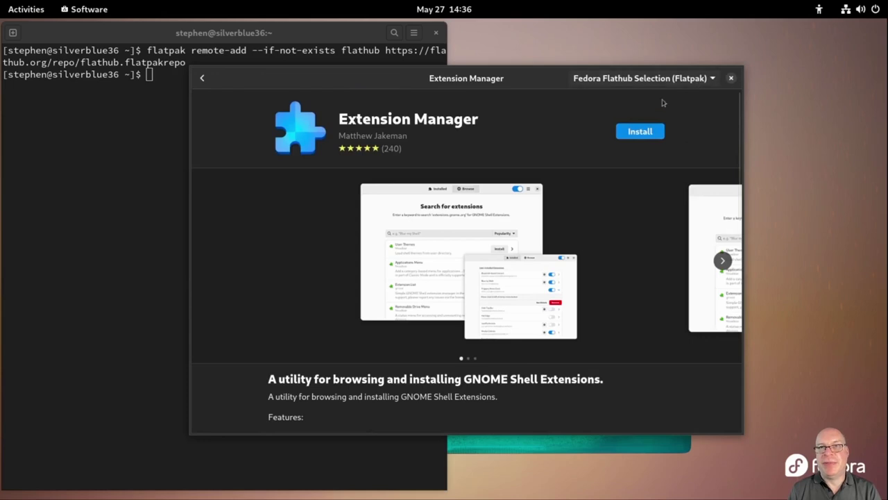
click(640, 133)
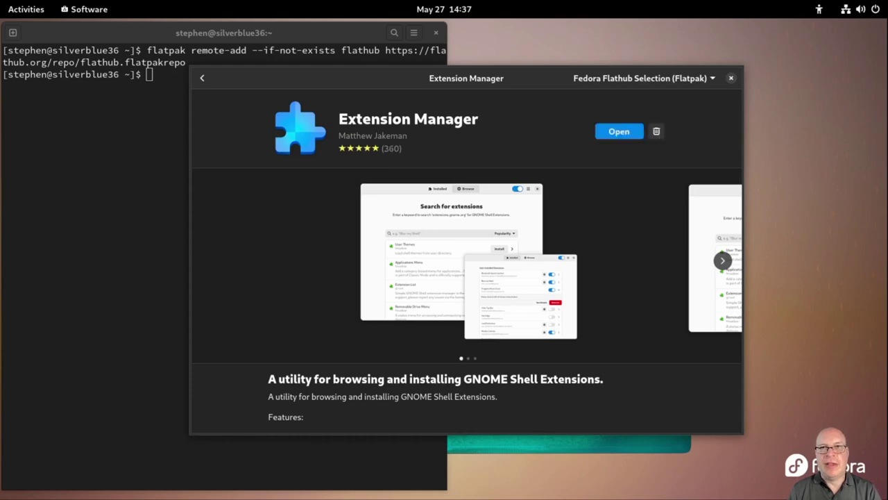
click(201, 78)
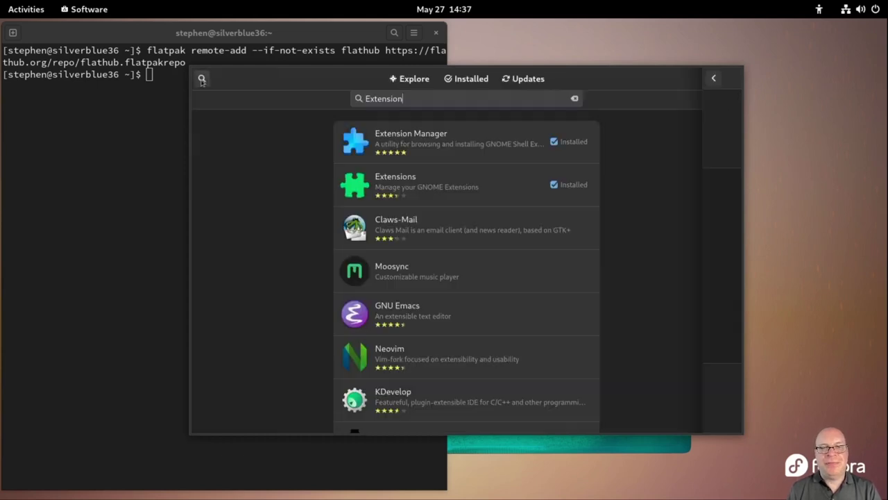
Search for 'o' and install OBS Studio from Fedora Flathub Selection
click(575, 100)
text(obs)
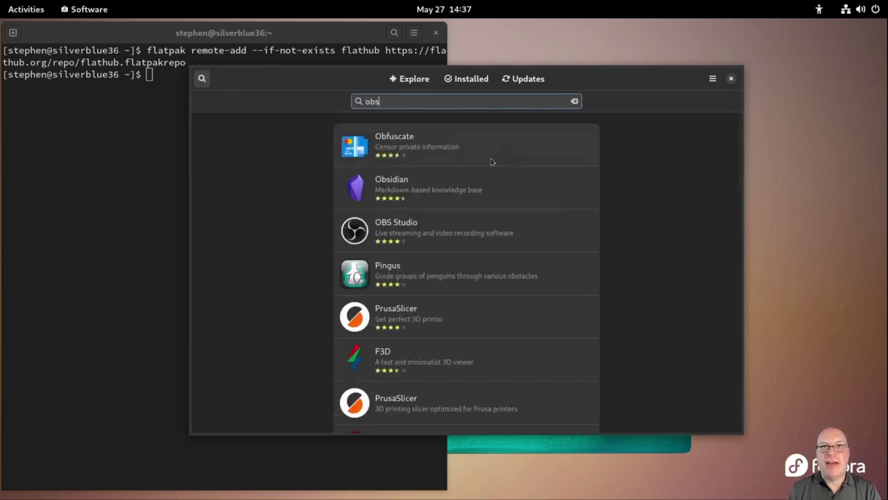
click(392, 238)
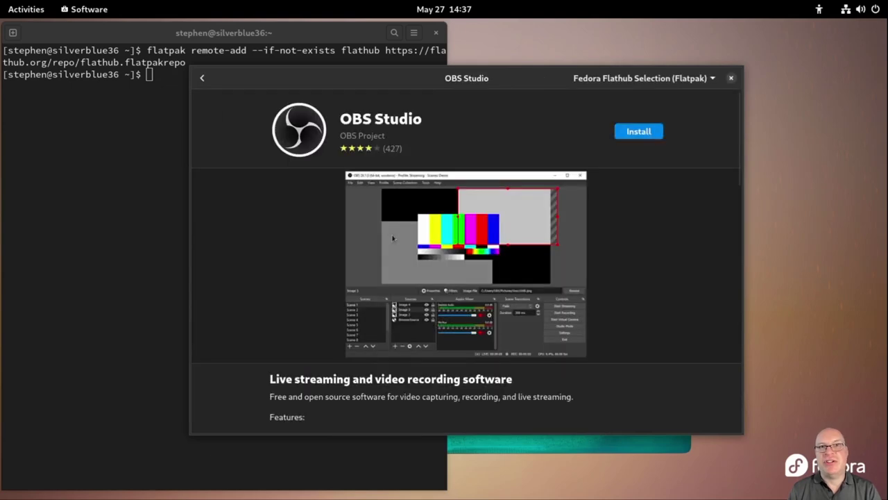
click(641, 132)
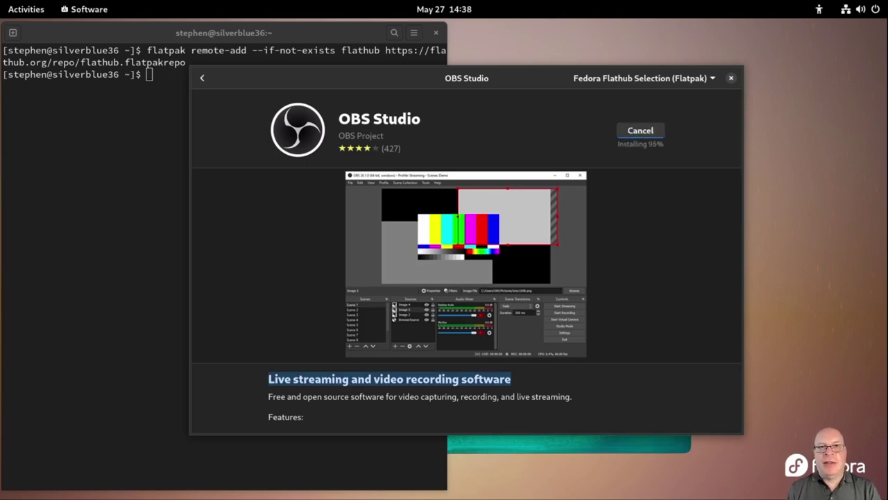
Return to the search results and replace the query with 'kde'
click(202, 78)
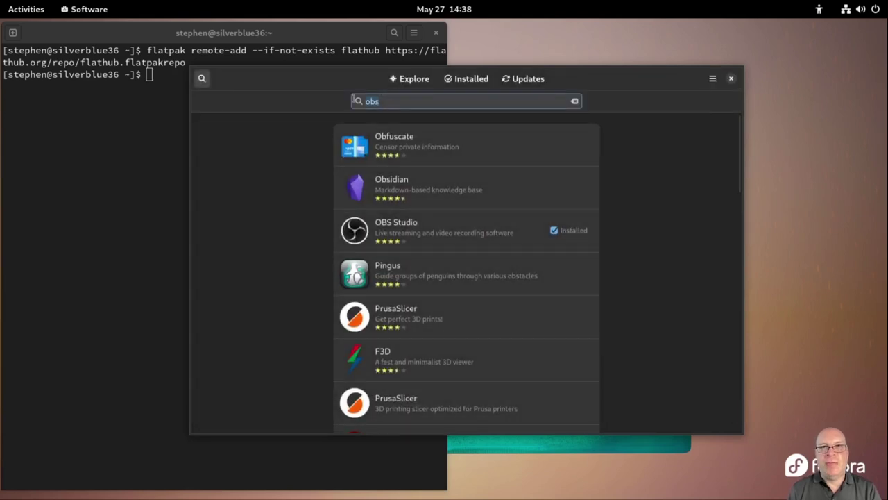
double_click(362, 102)
text(kden)
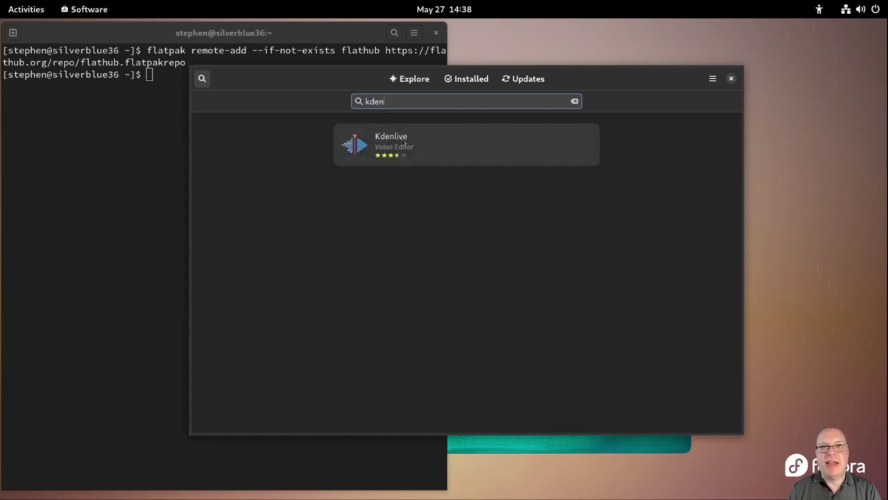
Install Kdenlive from the kden results, then go back and select the search text
click(422, 153)
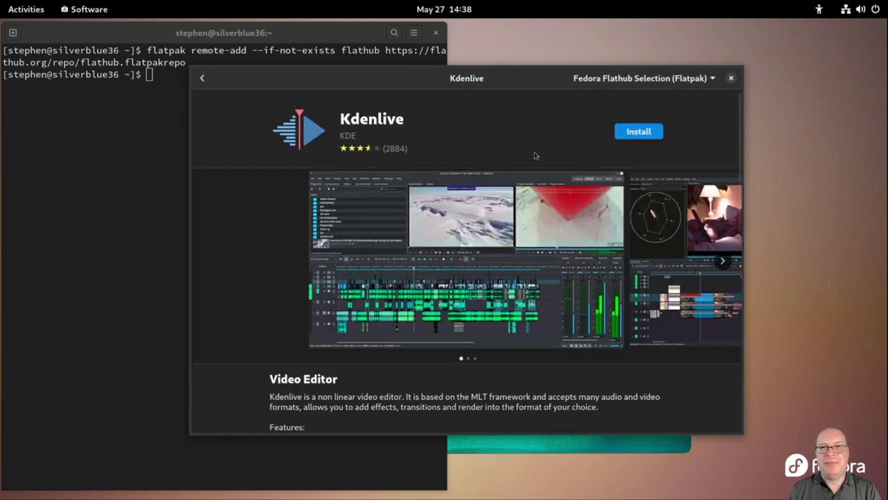
click(638, 132)
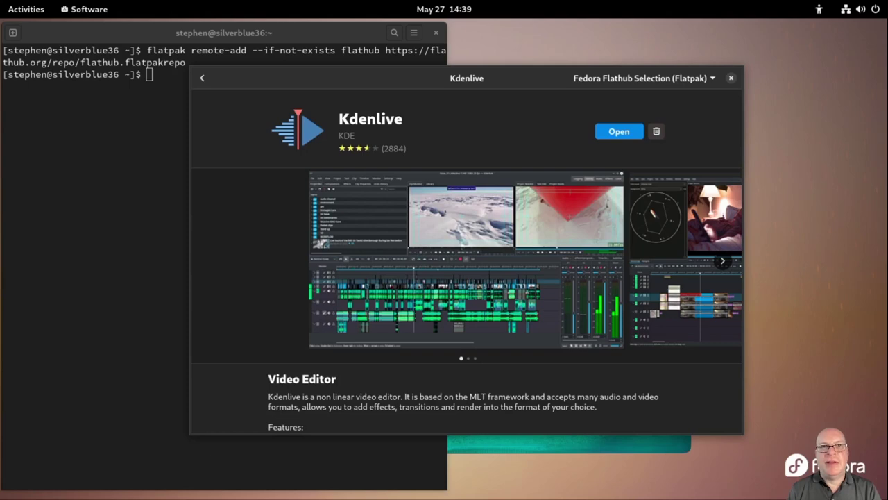
click(203, 79)
drag(384, 101, 351, 101)
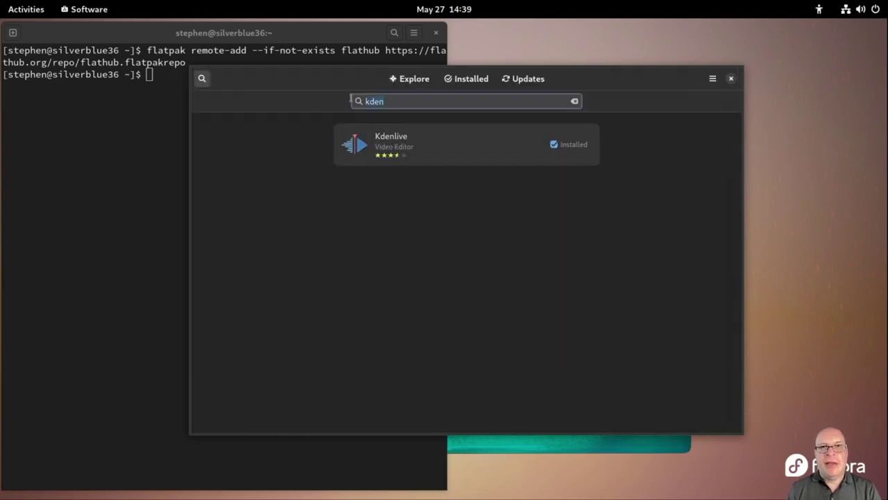
Search 'libreoffic', install LibreOffice as a Flatpak, and close GNOME Software
key(BackSpace)
text(libre)
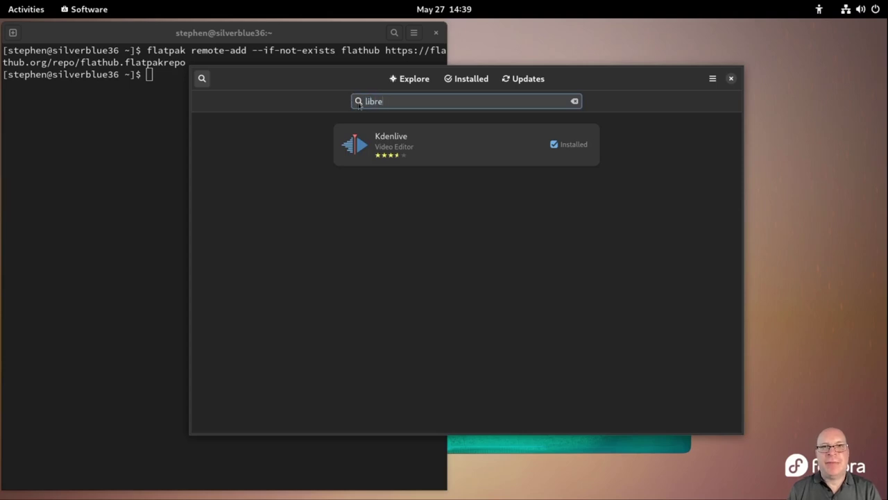
text(office)
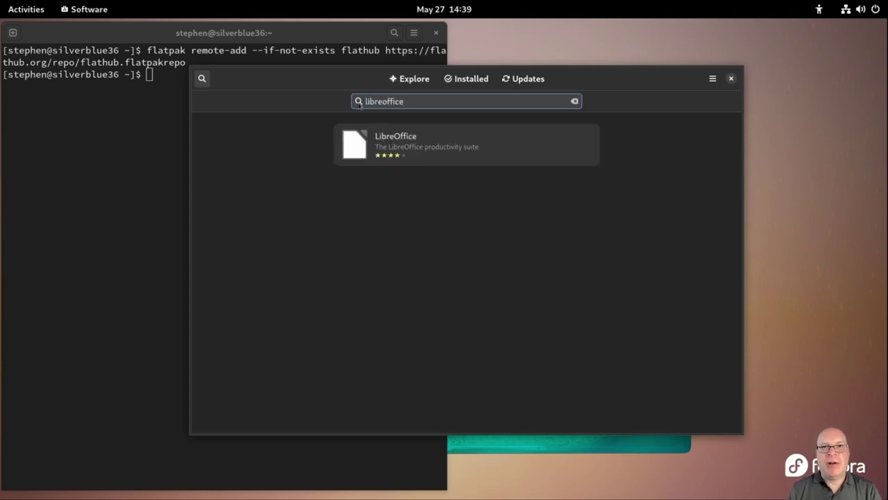
click(386, 137)
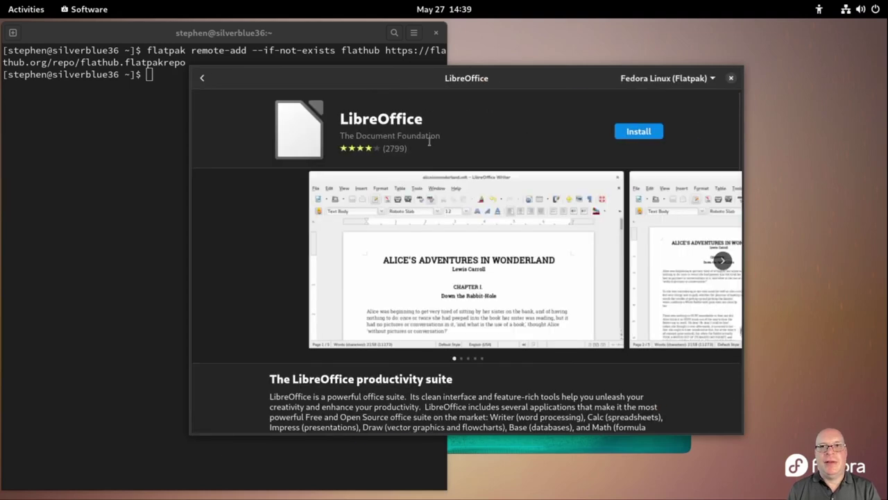
click(644, 137)
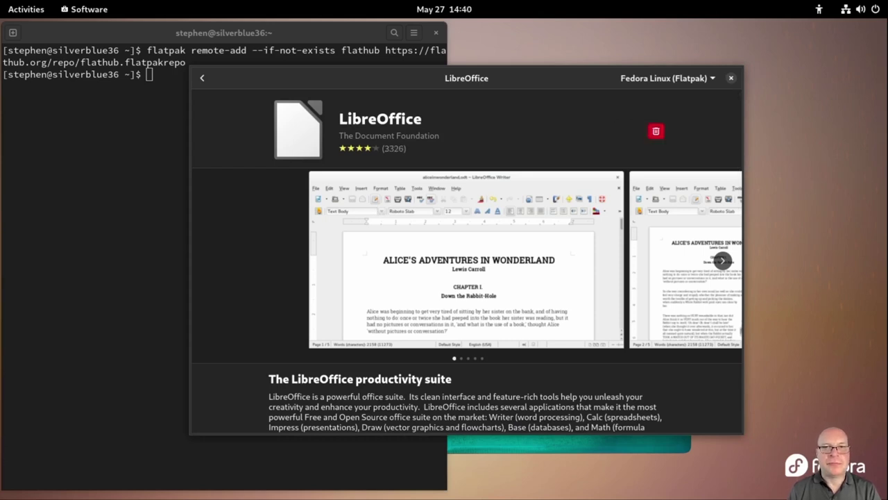
click(731, 79)
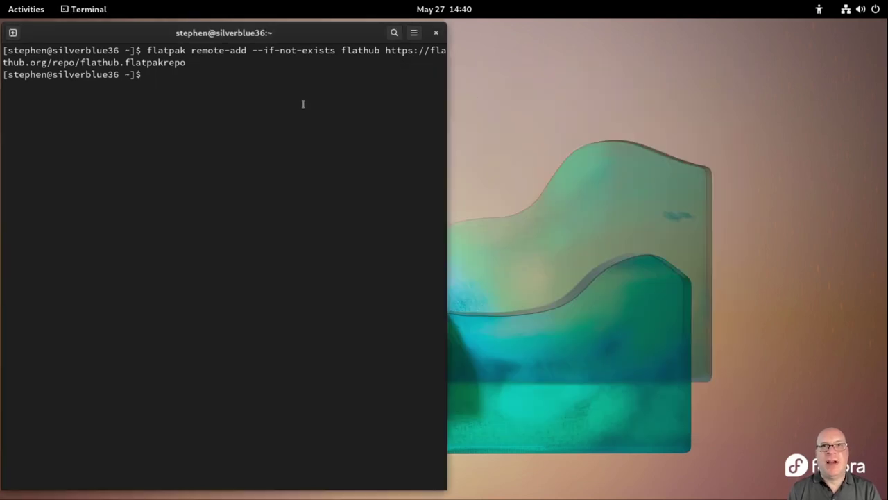
Clear the terminal, then type and erase the note 'How about dev tools or utils?'
text(clear)
key(Return)
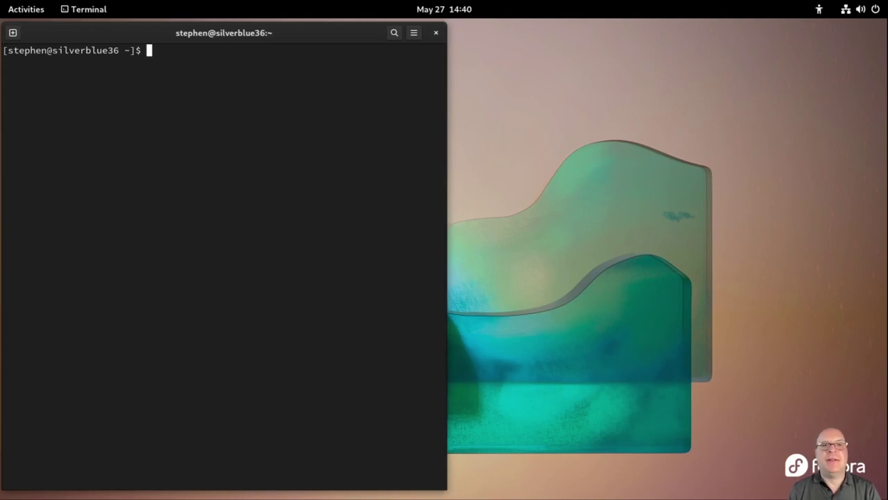
text(How abou)
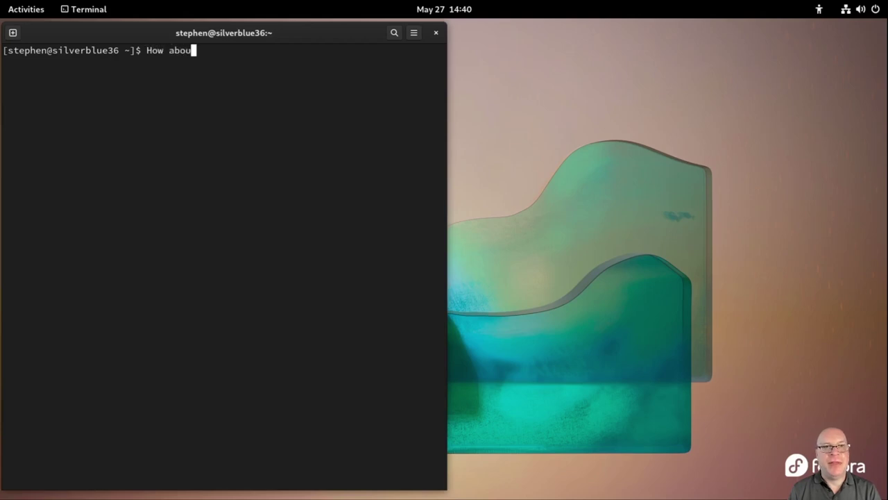
text(t dev )
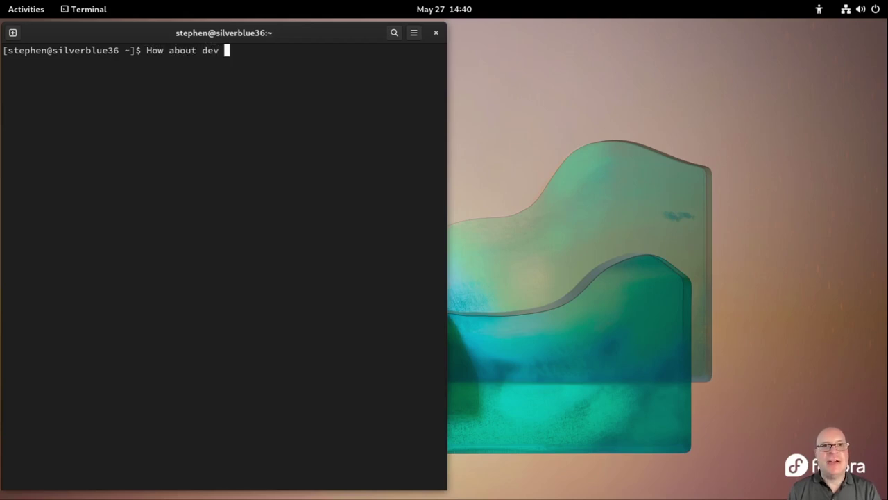
text(tools or )
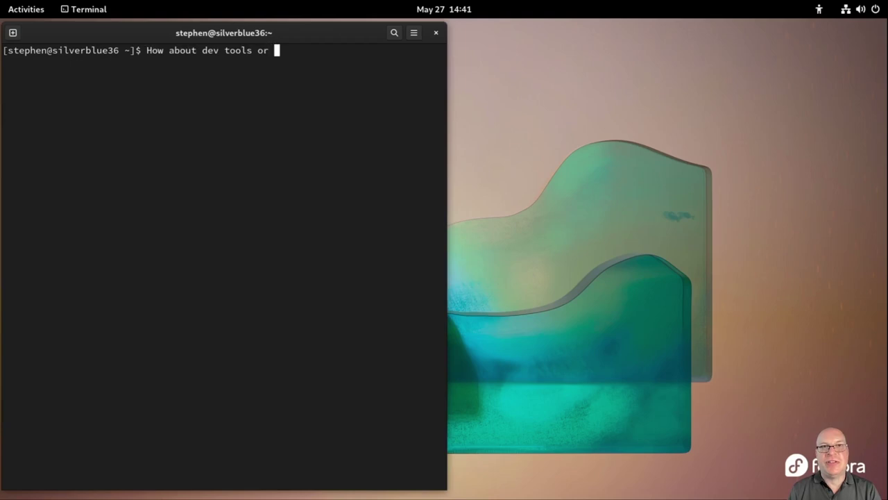
text(utils)
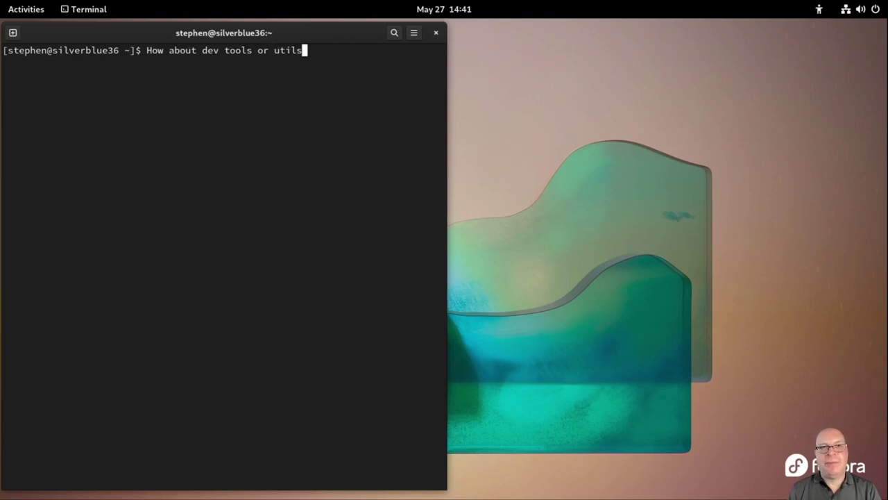
text(?)
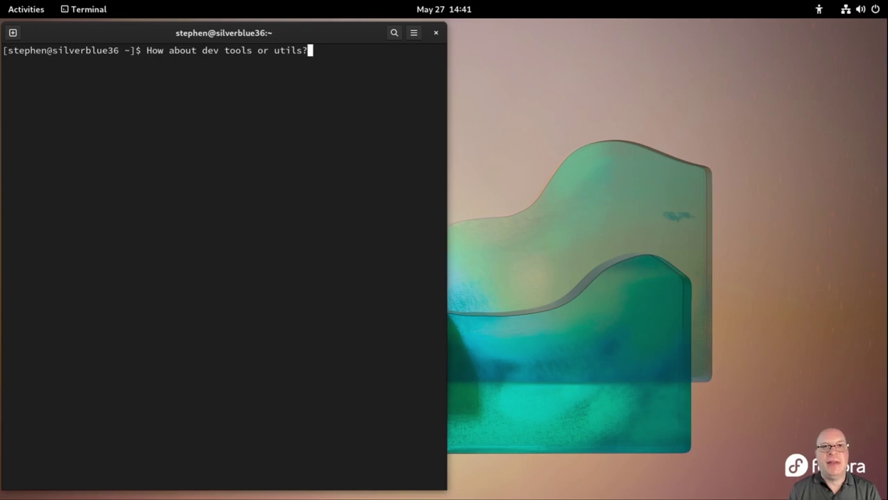
key(BackSpace)
key(BackSpace)
key(BackSpace)
key(BackSpace)
key(BackSpace)
key(BackSpace)
key(BackSpace)
key(BackSpace)
key(BackSpace)
key(BackSpace)
key(BackSpace)
key(BackSpace)
key(BackSpace)
key(BackSpace)
key(BackSpace)
key(BackSpace)
key(BackSpace)
key(BackSpace)
key(BackSpace)
key(BackSpace)
key(BackSpace)
key(BackSpace)
key(BackSpace)
key(BackSpace)
key(BackSpace)
key(BackSpace)
key(BackSpace)
key(BackSpace)
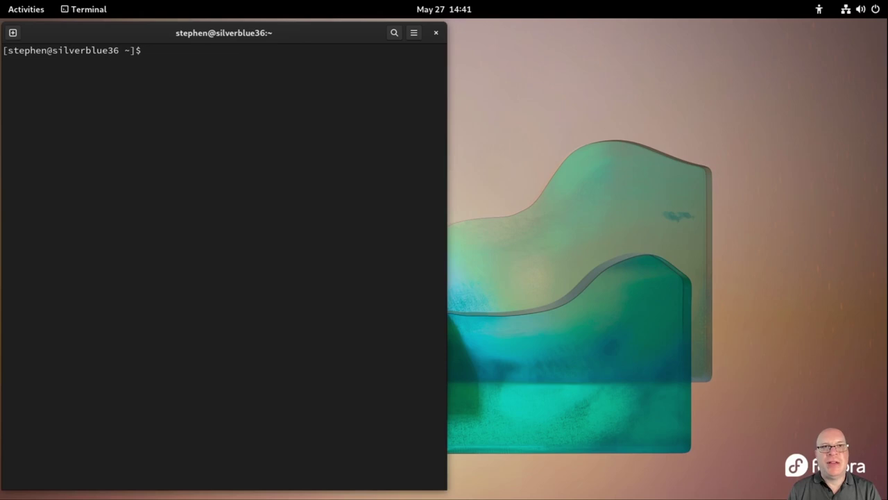
Run 'toolbox create' and confirm with y to download the fedora-toolbox:36 image
text(too)
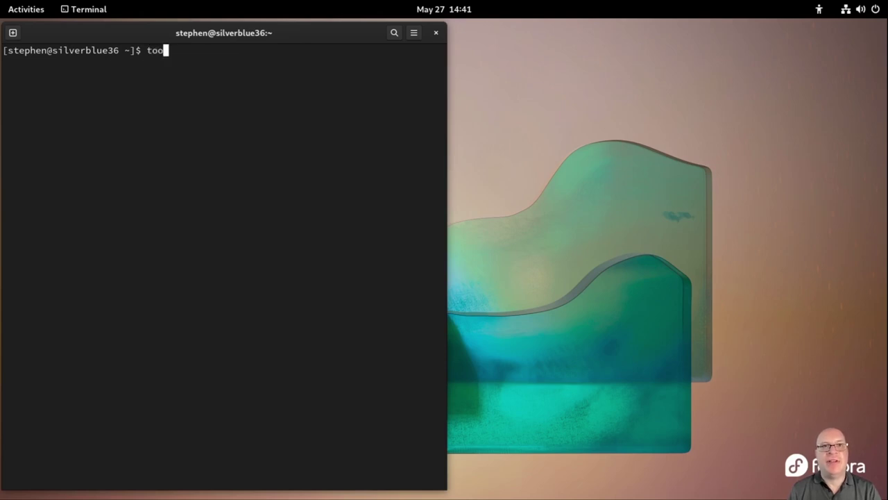
text(lbox)
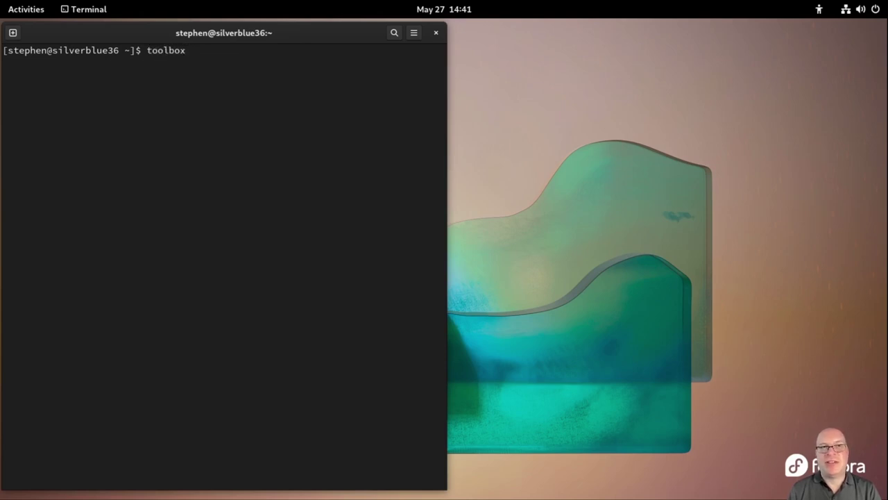
text(!)
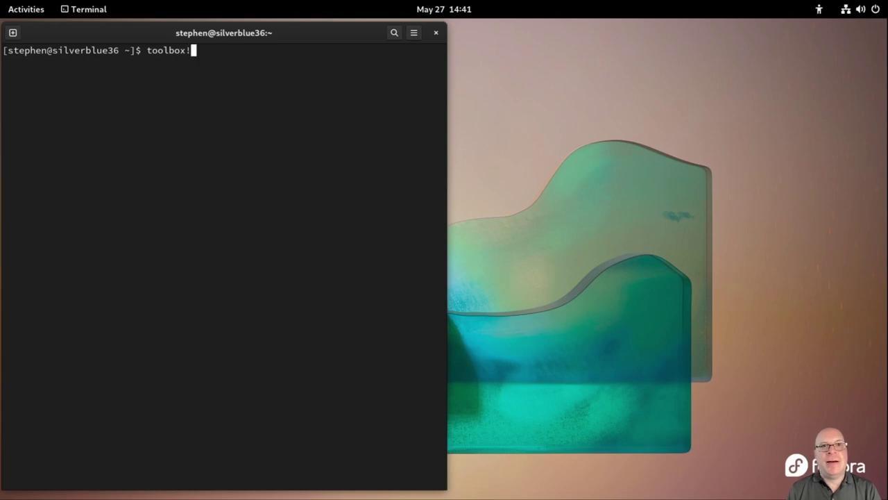
key(BackSpace)
text(create)
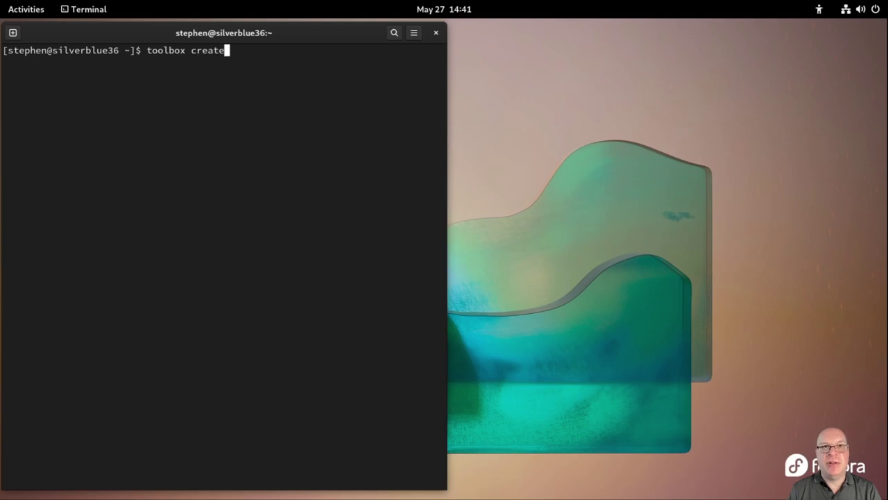
key(Return)
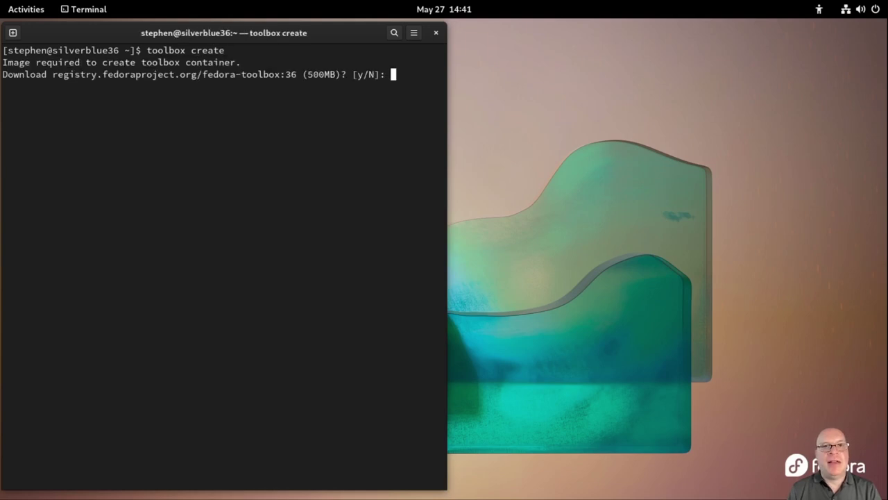
text(y)
key(Return)
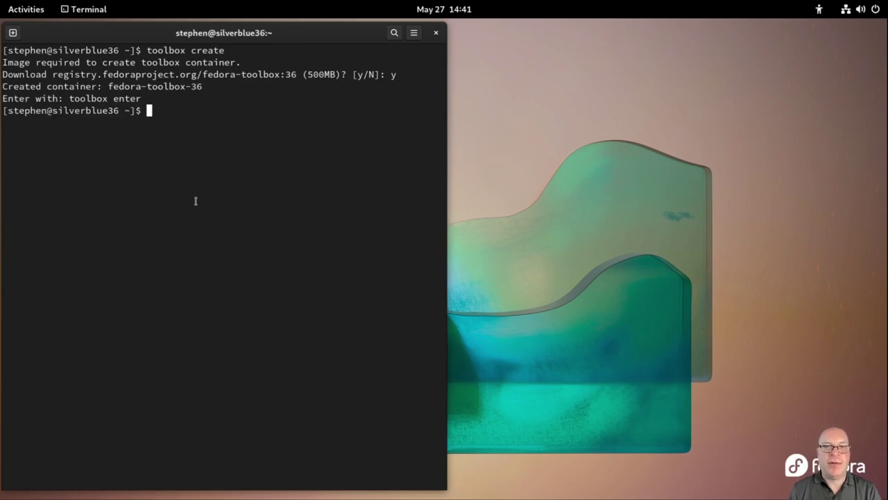
text(too)
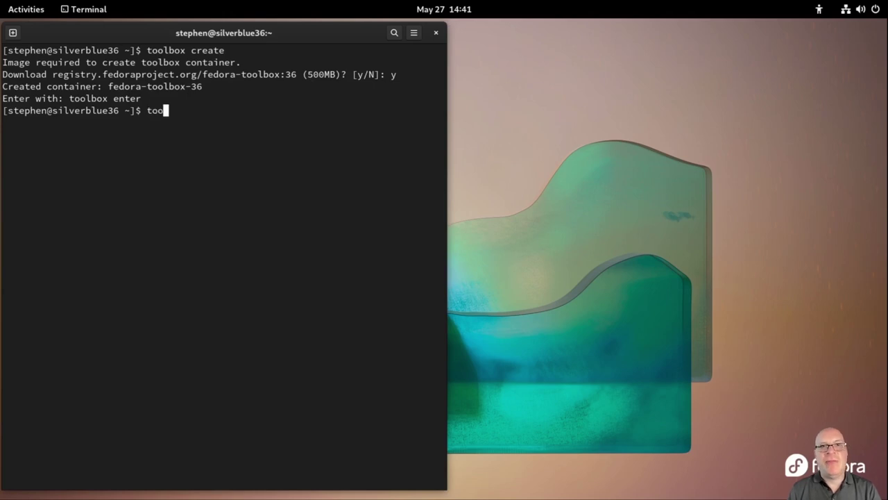
text(lbox enter)
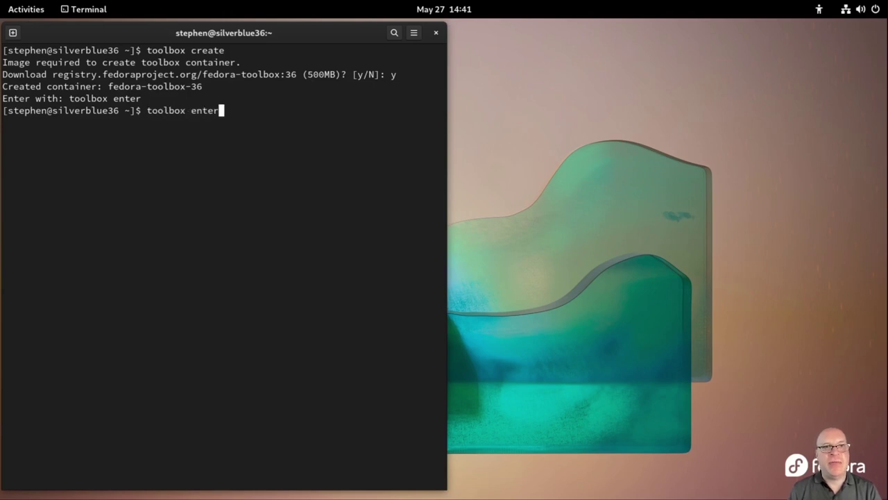
Enter the fedora-toolbox-36 container and clear the screen
key(Return)
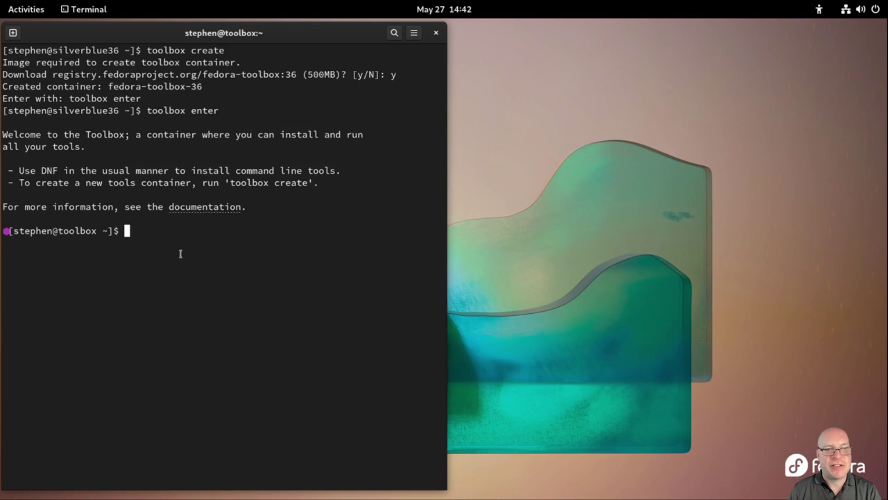
text(clear)
key(Return)
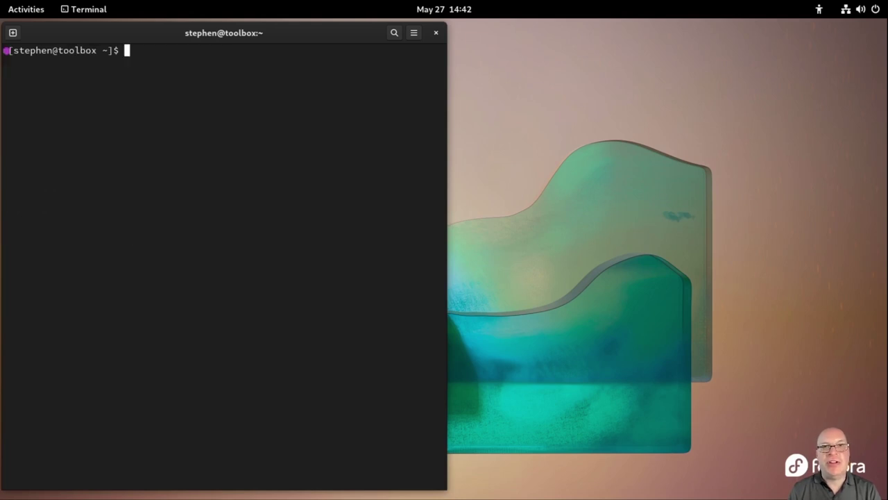
Print /etc/os-release, showing Fedora Linux 36 (Container Image), then clear the screen
text(cat /etc/)
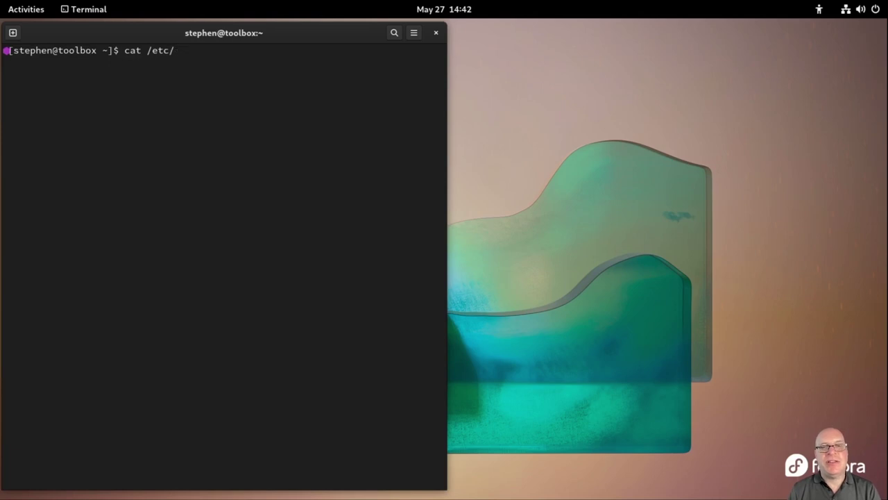
text(os)
key(Tab)
key(Return)
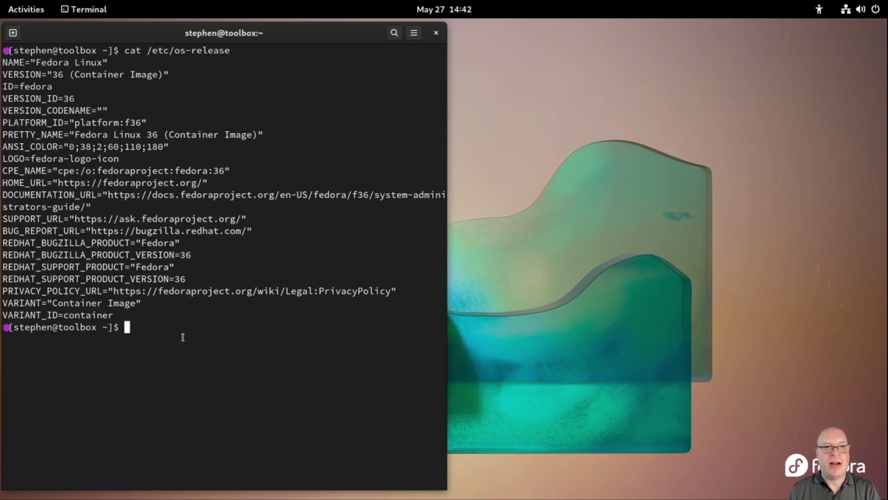
text(clear)
key(Return)
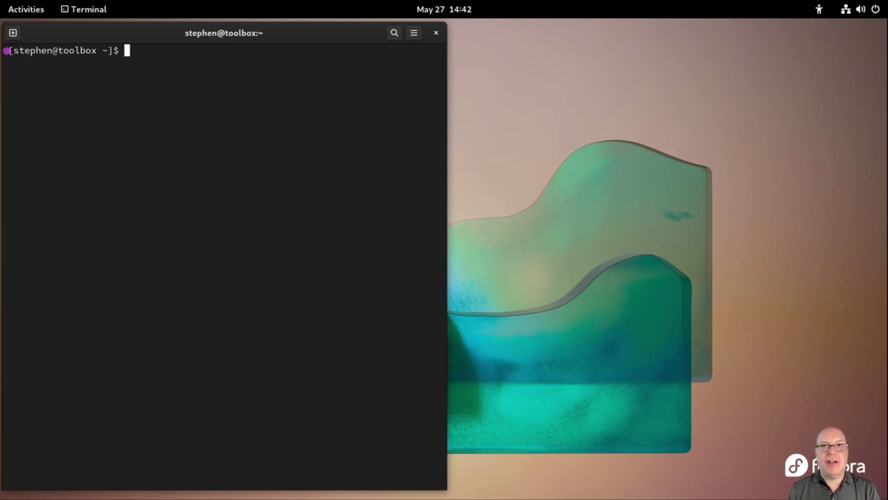
Run 'sudo dnf upgrade' in the toolbox, confirm with y, then clear the screen
text(sudo)
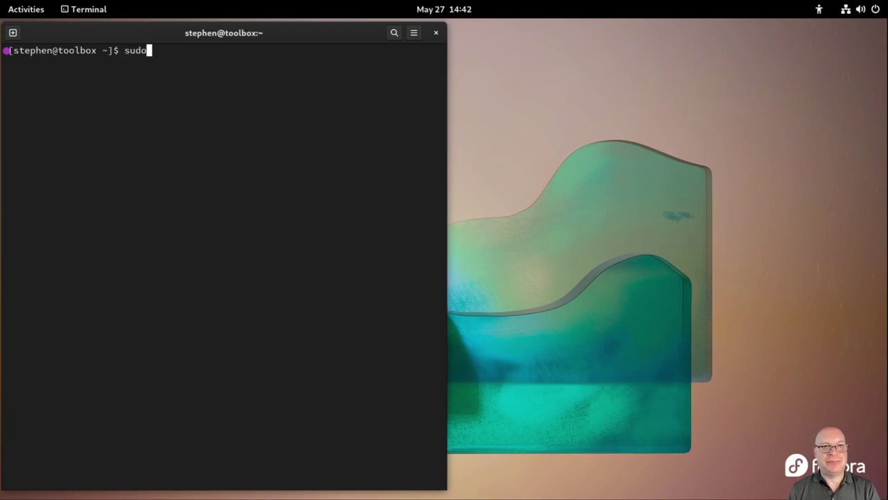
text( dnf upgrad)
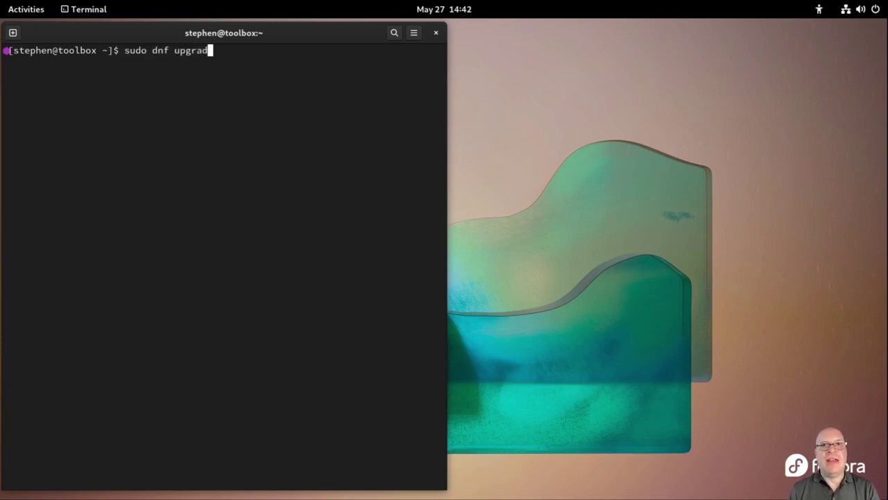
text(e)
key(Return)
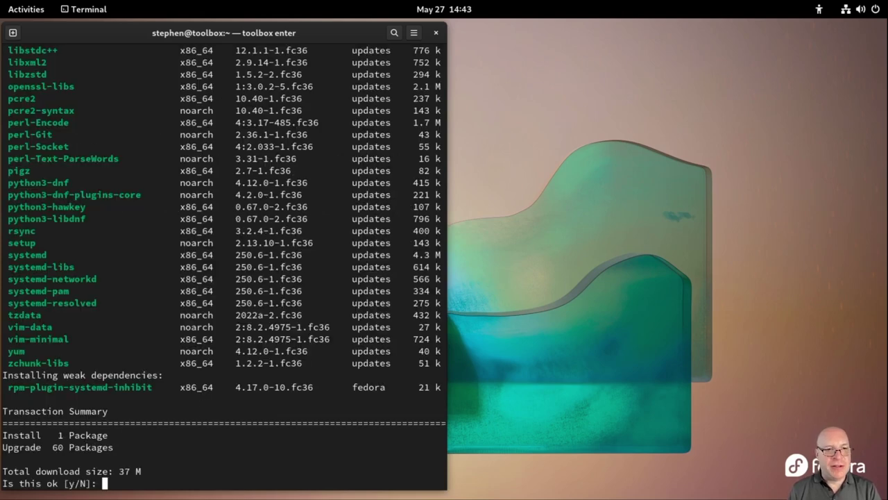
text(y)
key(Return)
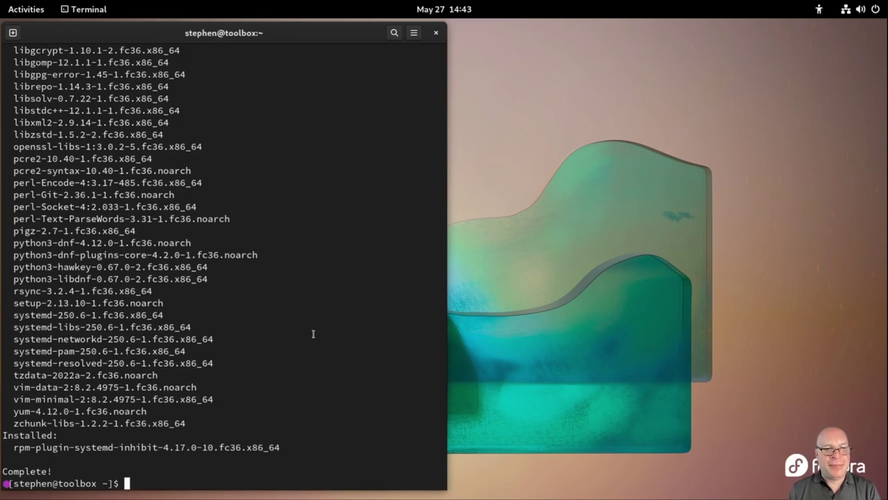
text(clear)
key(Return)
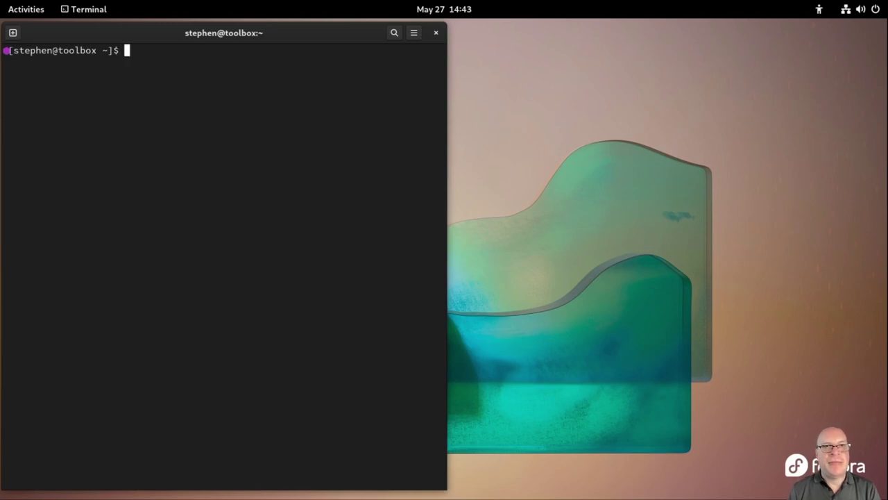
Install gnome-tweaks via 'sudo dnf install gnome-tweaks', accepting 384 packages, then clear
text(sudo dn)
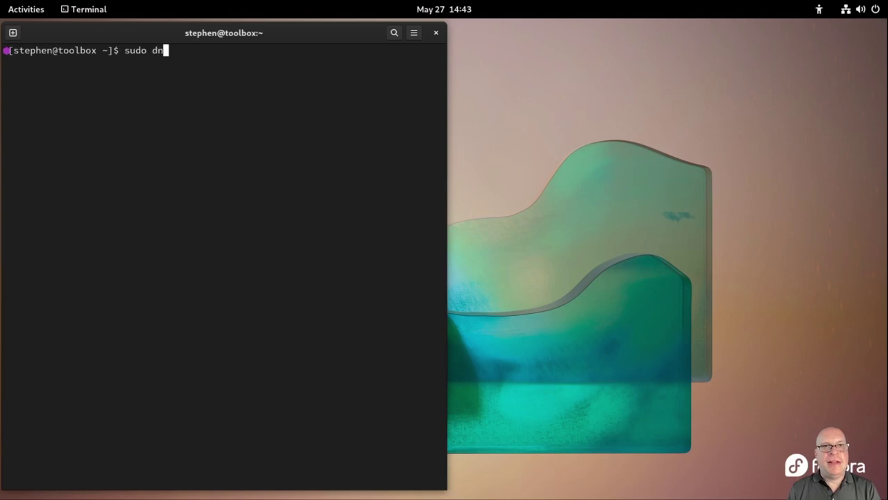
text(f inst)
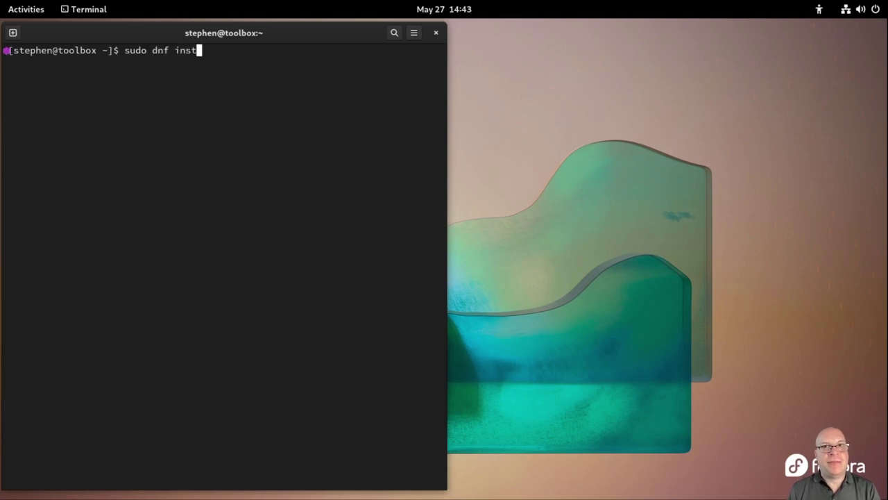
text(all g)
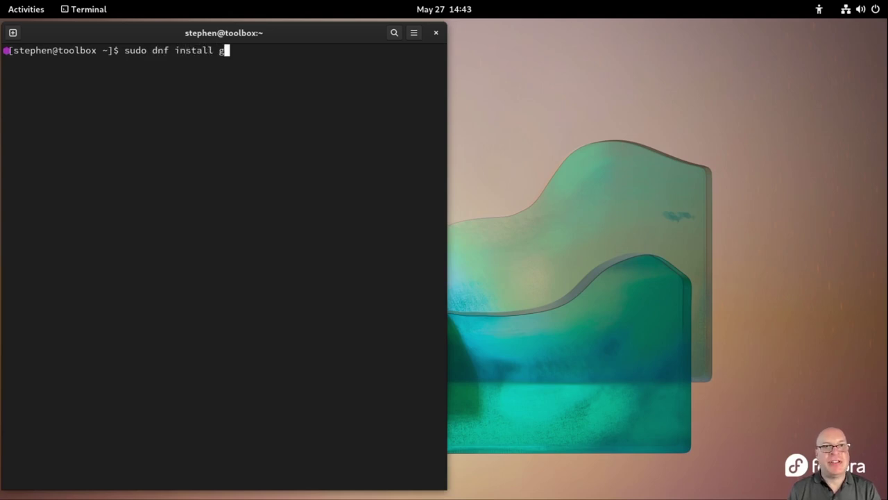
text(nome-tweaks)
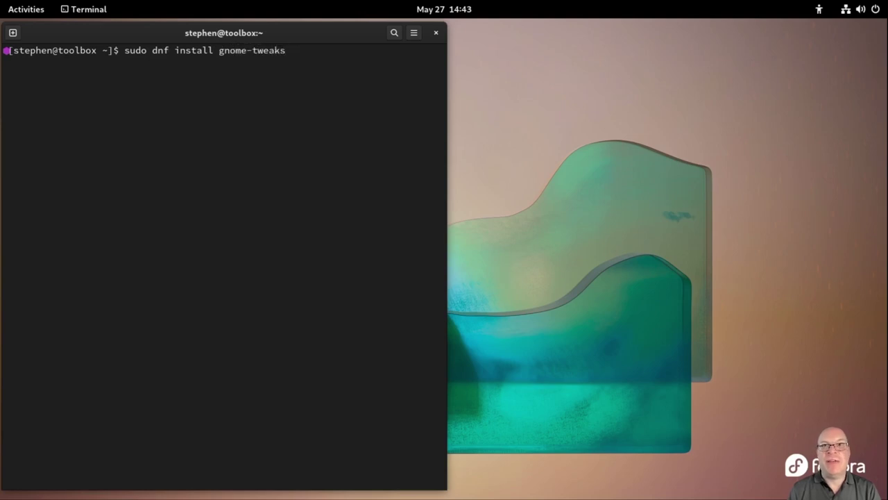
text( ()
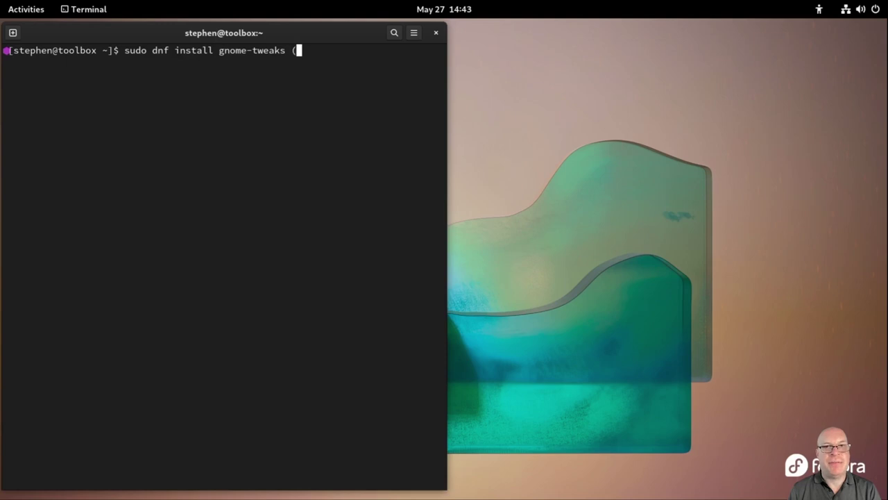
text(run once?))
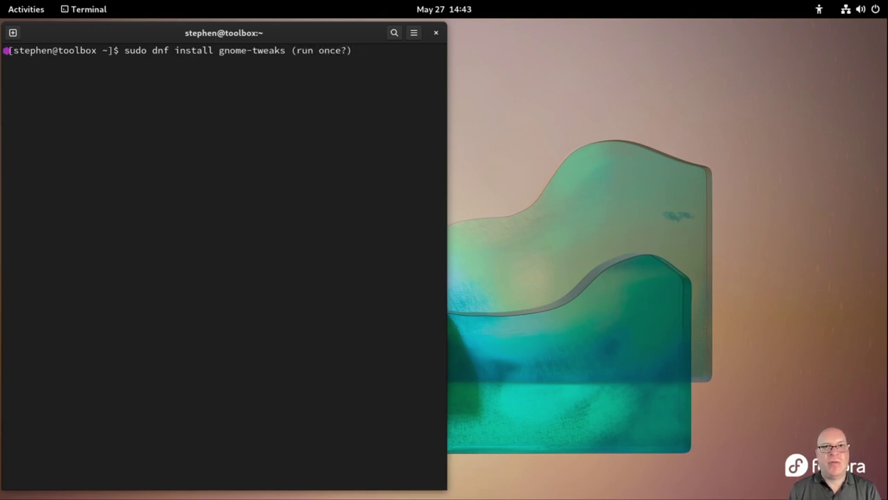
key(BackSpace)
key(BackSpace)
key(BackSpace)
key(BackSpace)
key(BackSpace)
key(BackSpace)
key(BackSpace)
key(BackSpace)
key(BackSpace)
key(BackSpace)
key(BackSpace)
key(BackSpace)
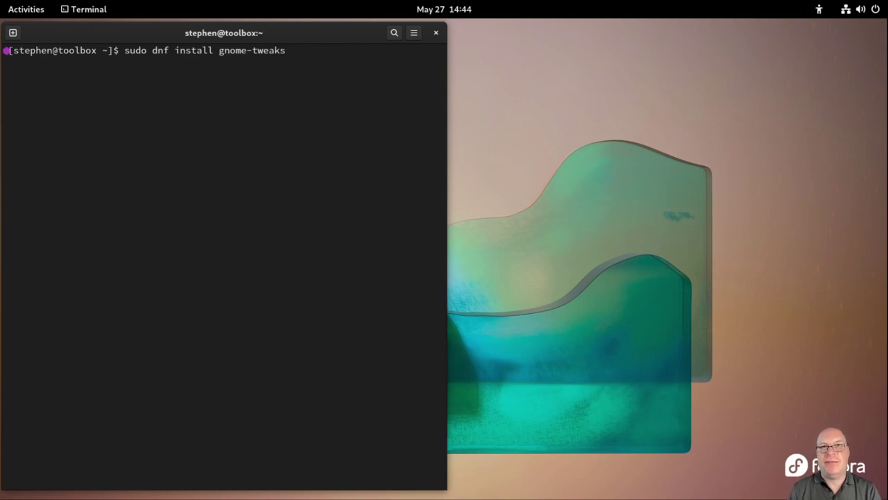
key(Return)
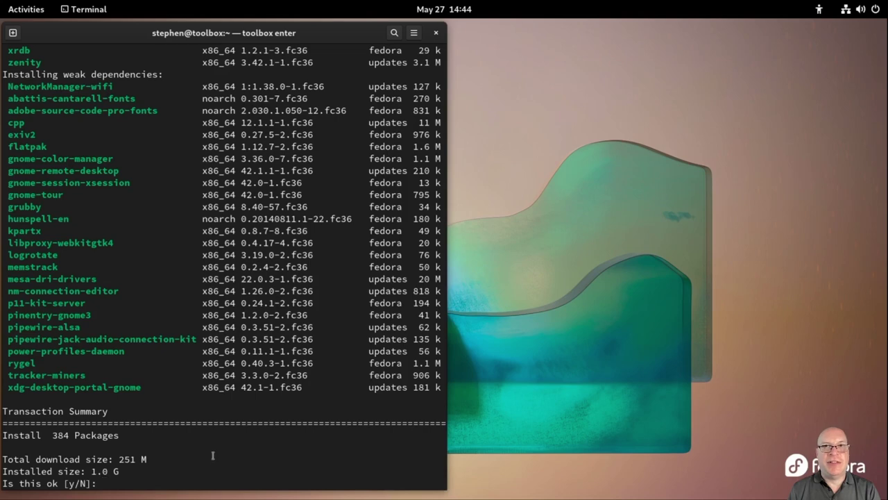
text(y)
key(Return)
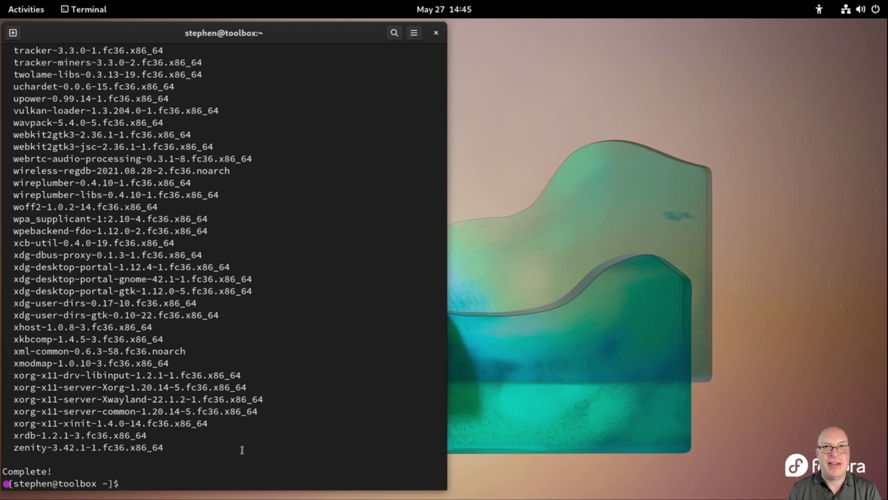
text(clear)
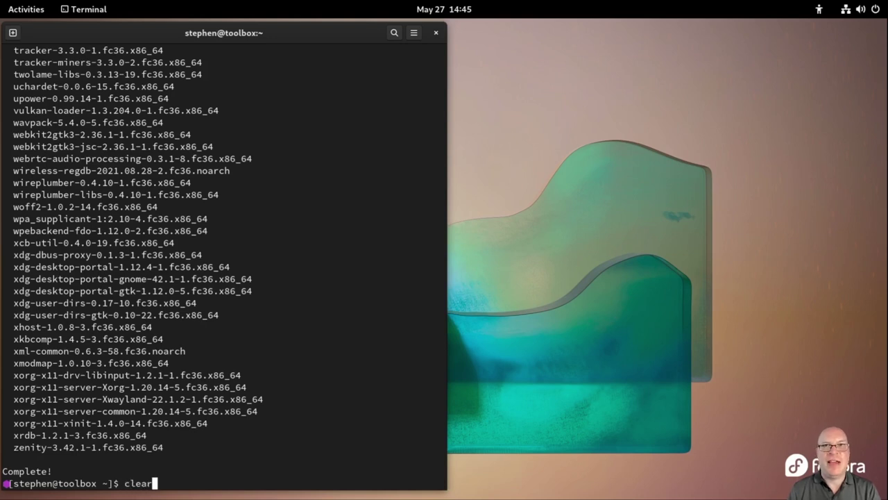
key(Return)
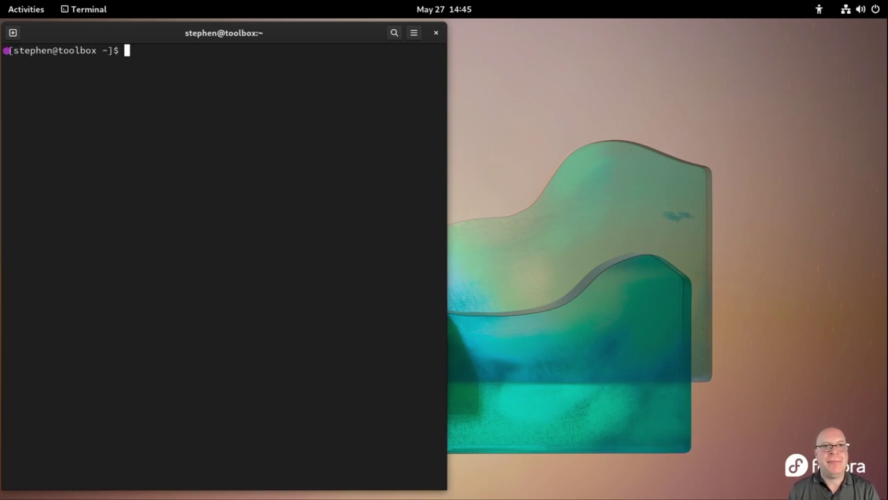
Launch GNOME Tweaks from the toolbox and dismiss the extensions-management notice
text(gnome-)
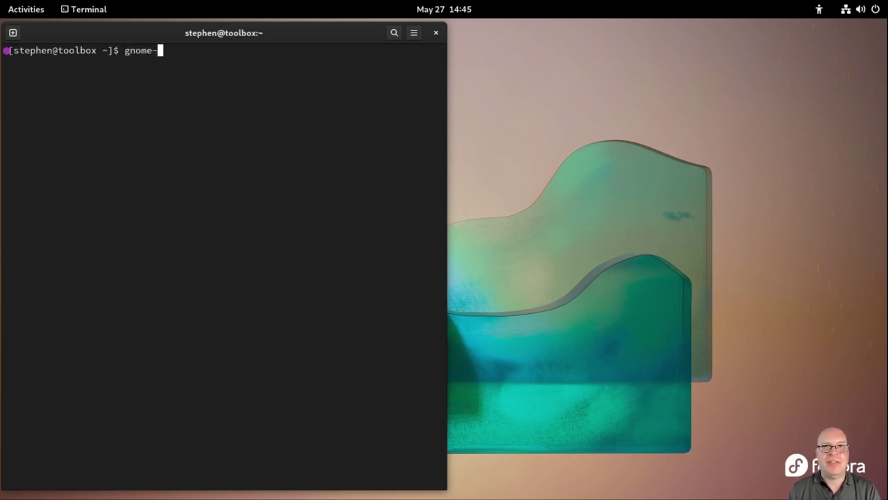
text(tweaks)
key(Return)
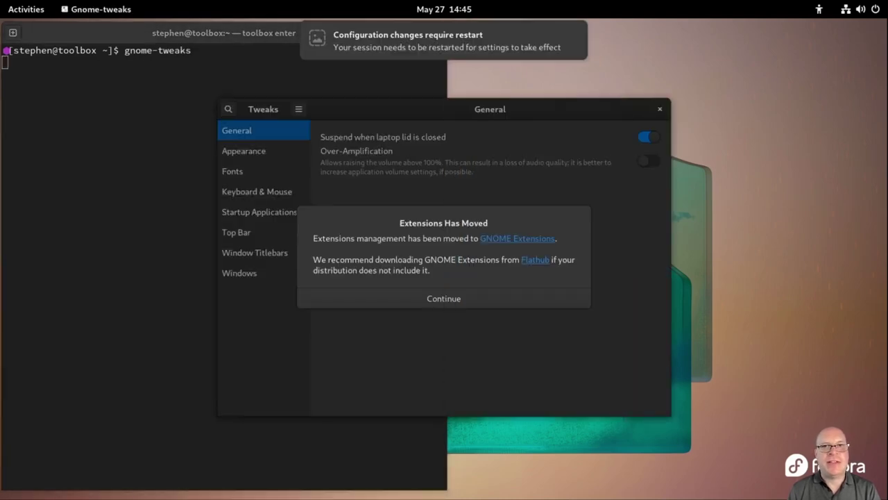
mouse_move(383, 56)
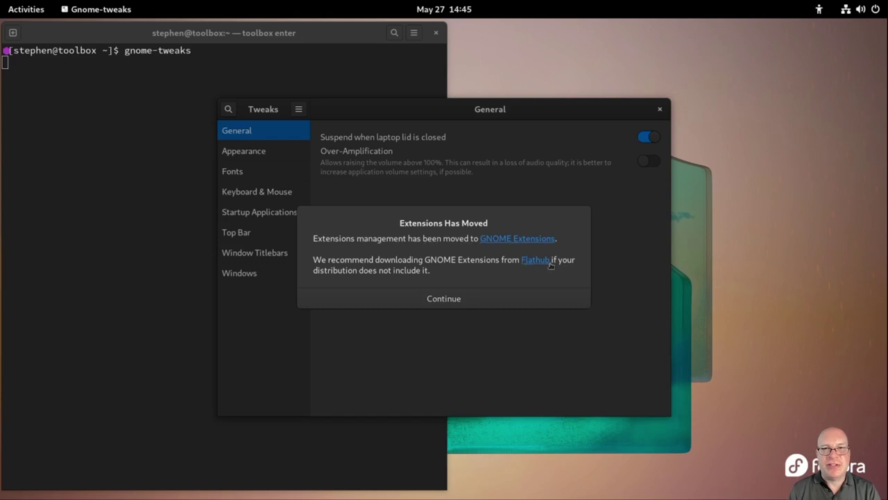
click(438, 299)
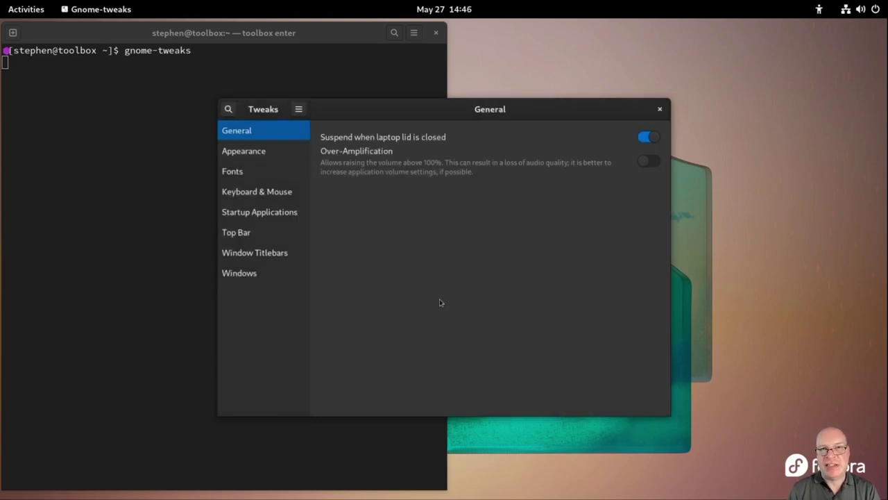
Set the Legacy Applications theme to Adwaita-dark
click(264, 156)
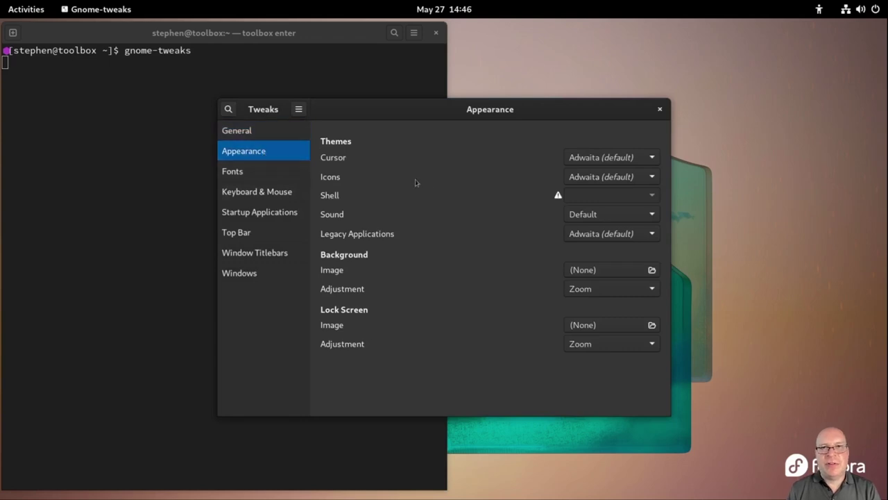
click(607, 234)
click(607, 251)
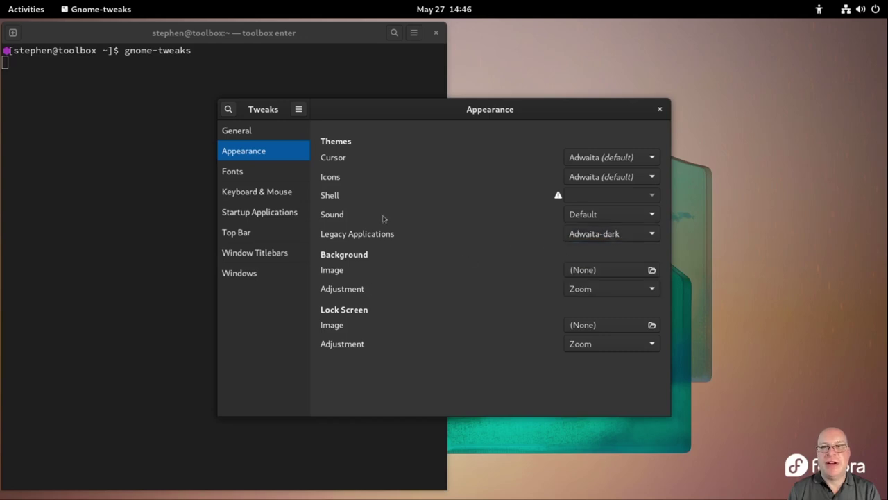
Enable the Maximize and Minimize titlebar buttons, then close Tweaks
click(237, 175)
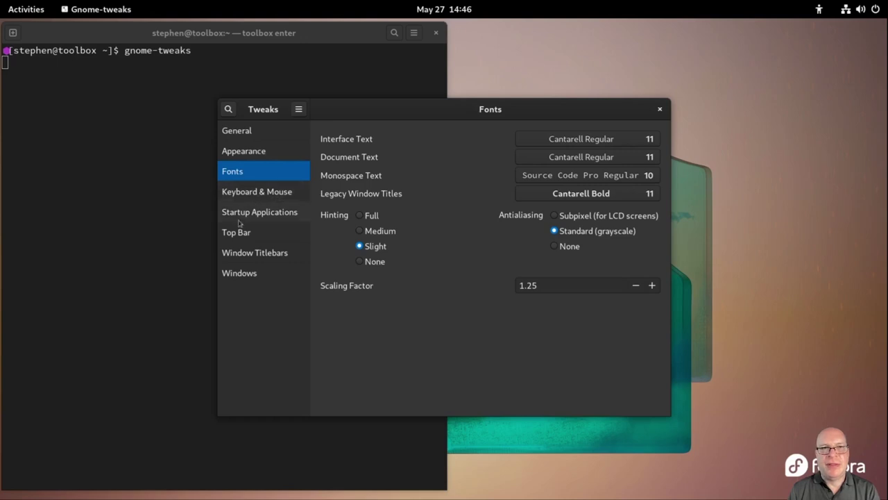
click(240, 254)
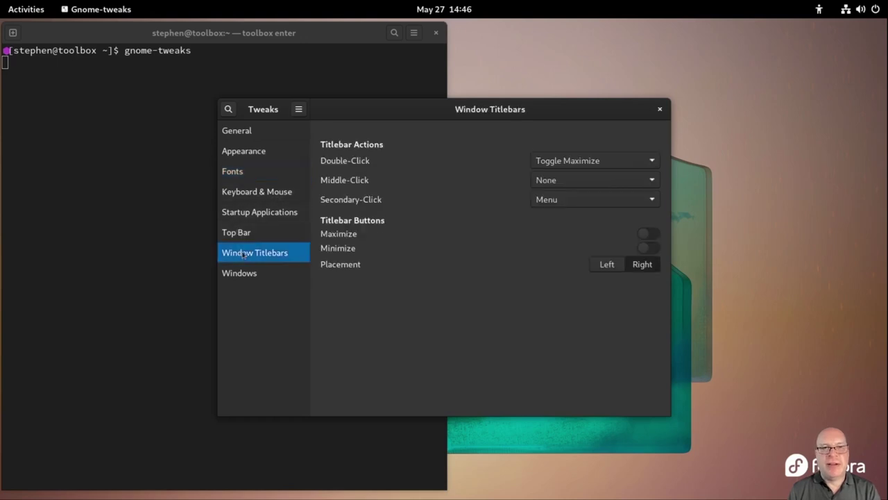
click(647, 234)
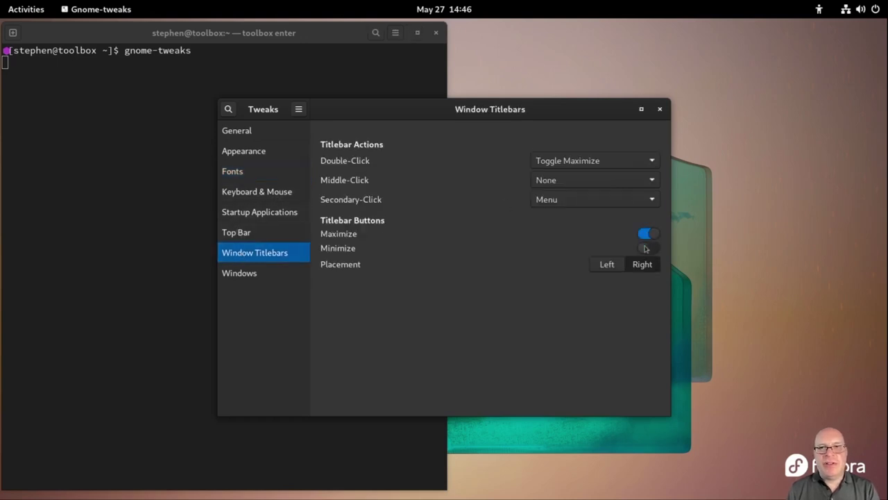
click(647, 248)
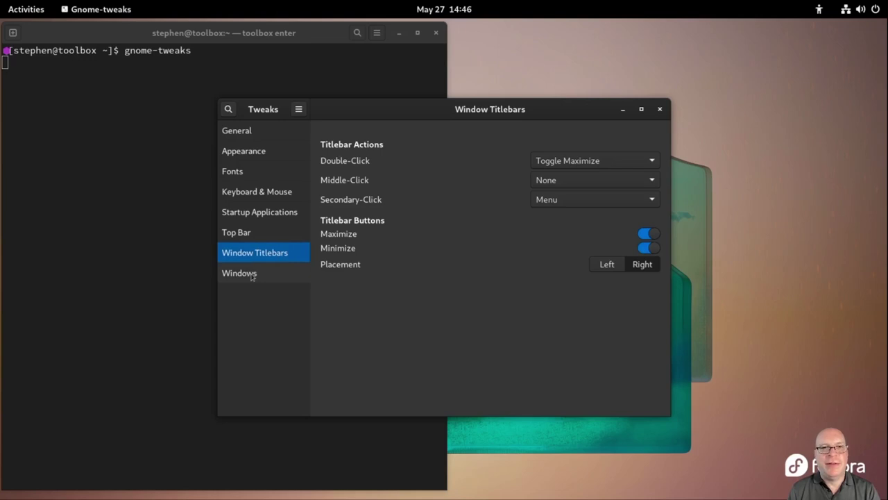
click(253, 276)
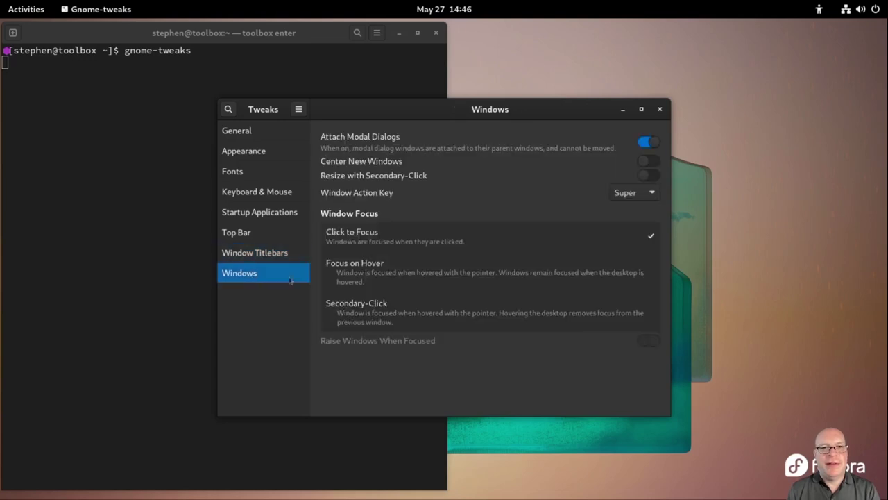
click(660, 110)
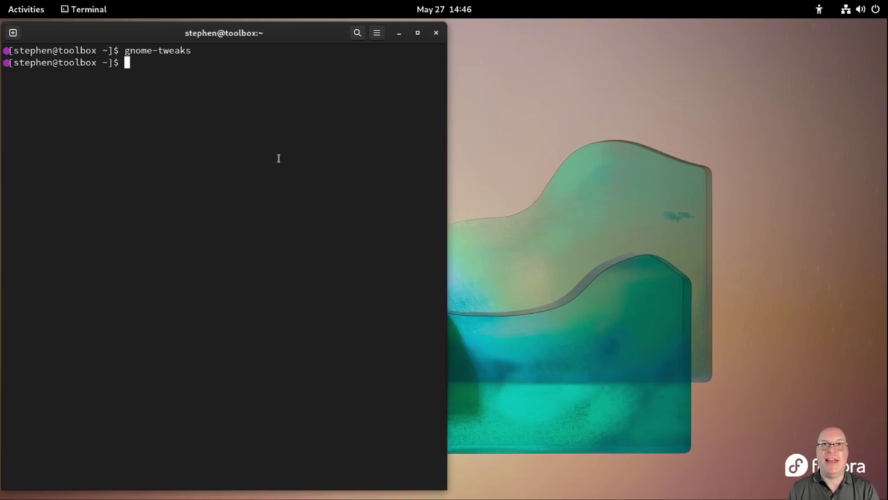
Clear the terminal and list the toolbox home folder
text(clear)
key(Return)
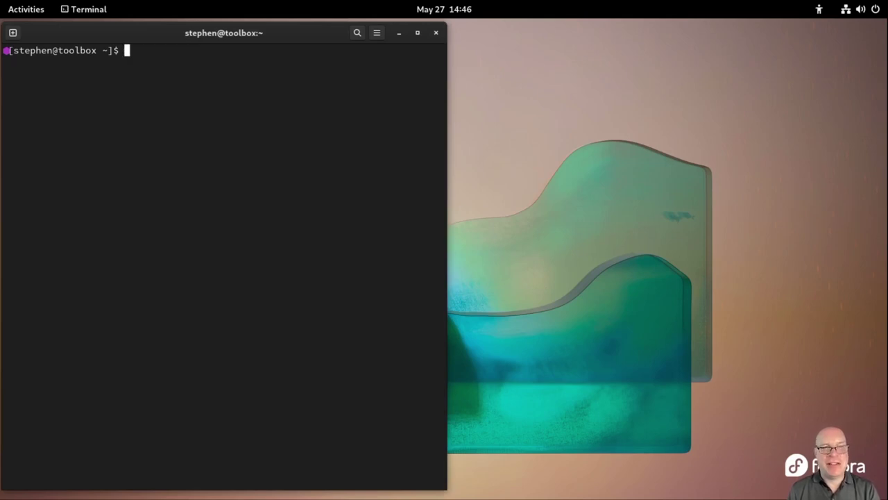
text(ls)
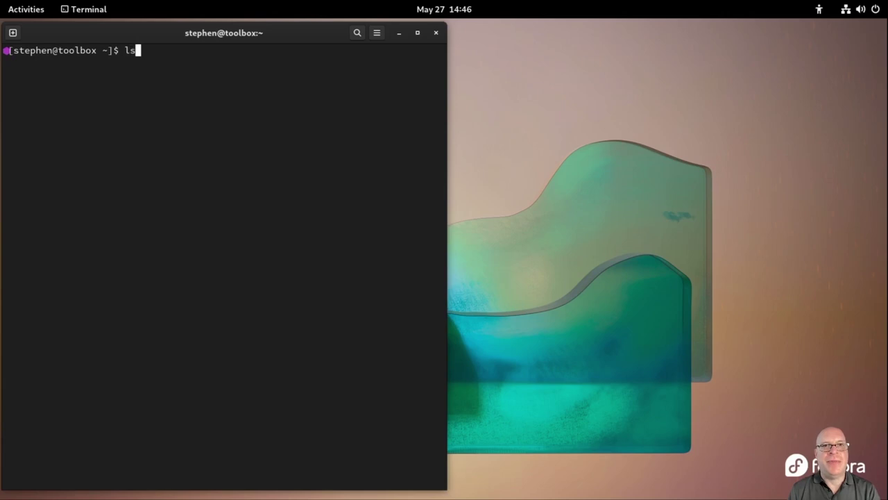
key(Return)
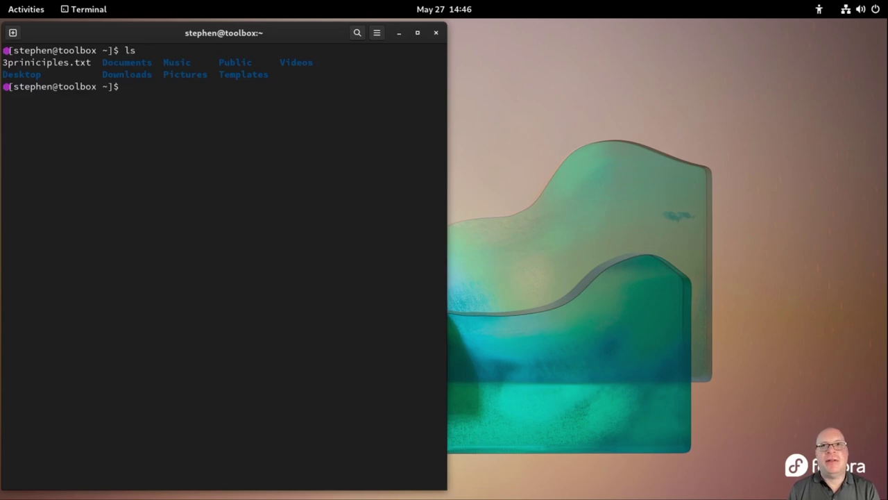
Clear the screen and delete 3priniciples.txt with rm, using Tab completion
text(c)
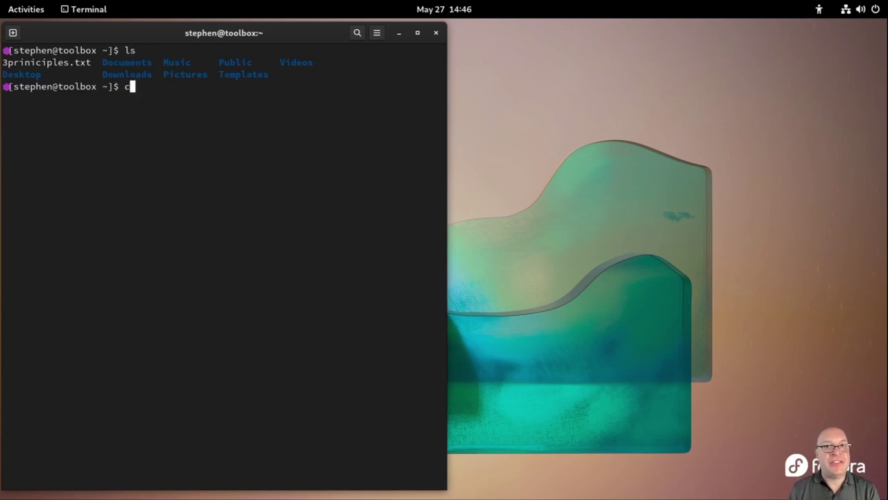
text(lear)
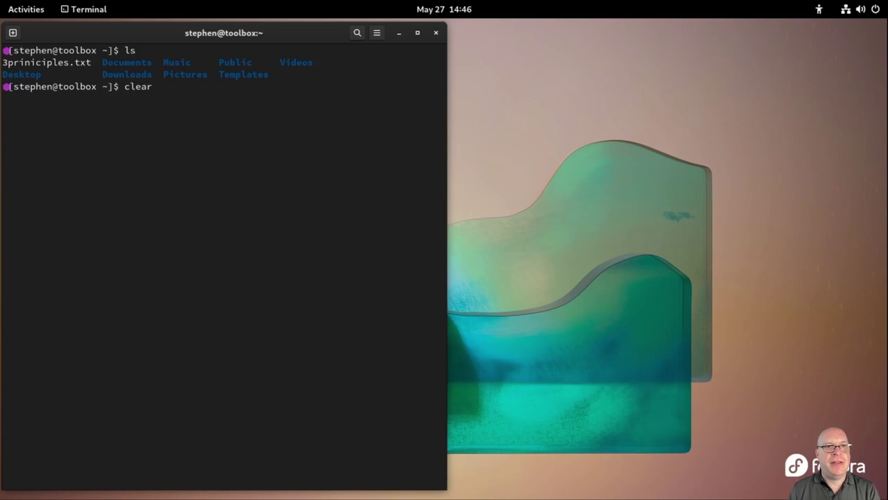
key(Return)
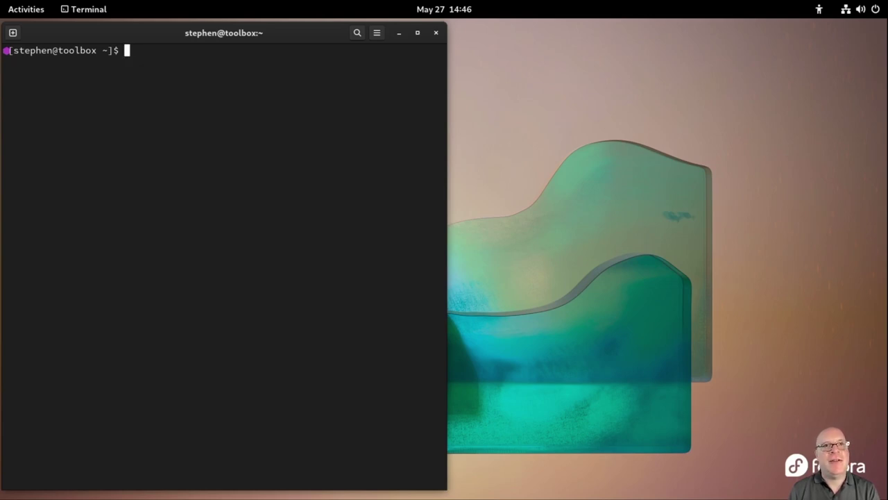
text(rm 3p)
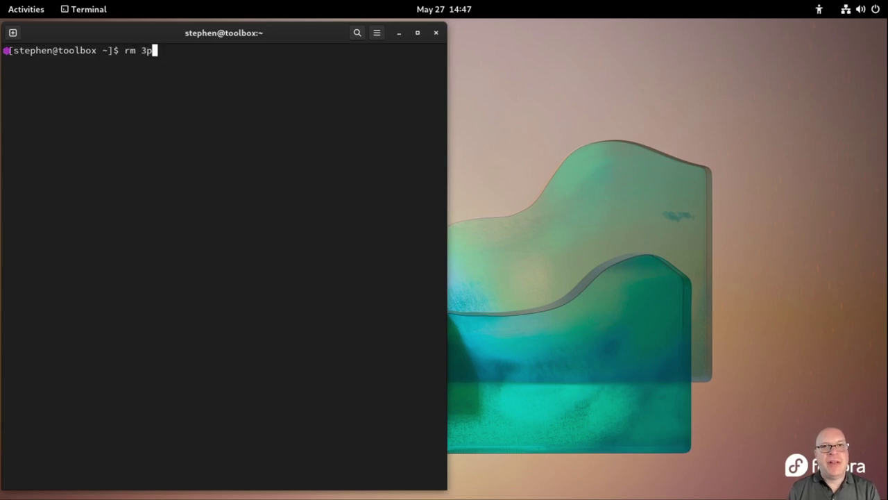
key(Tab)
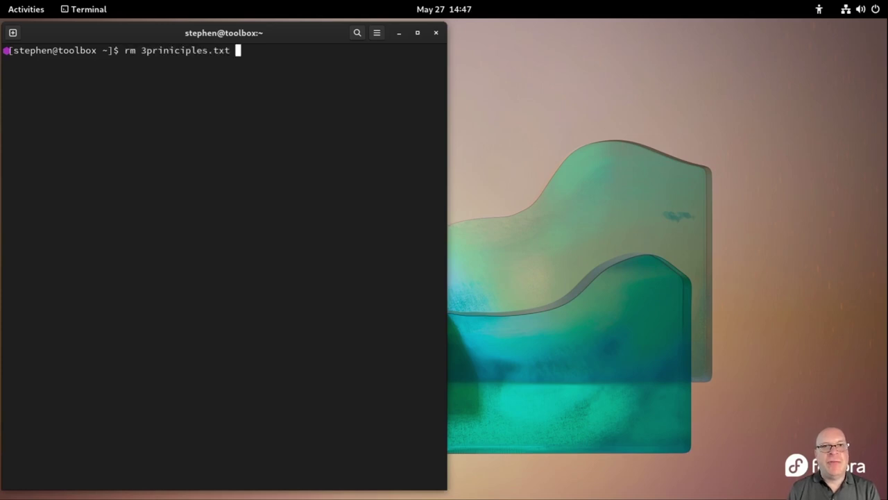
key(Return)
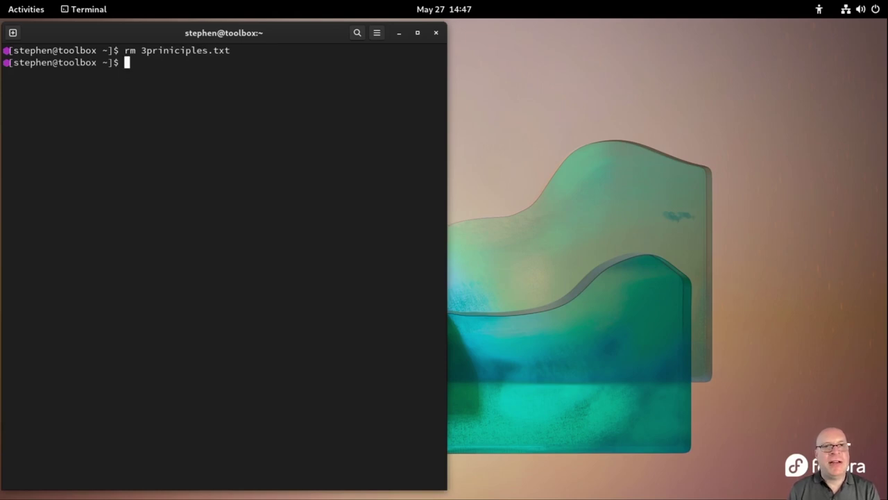
Create an empty container.txt with touch and list the folder to confirm it
text(touch cont)
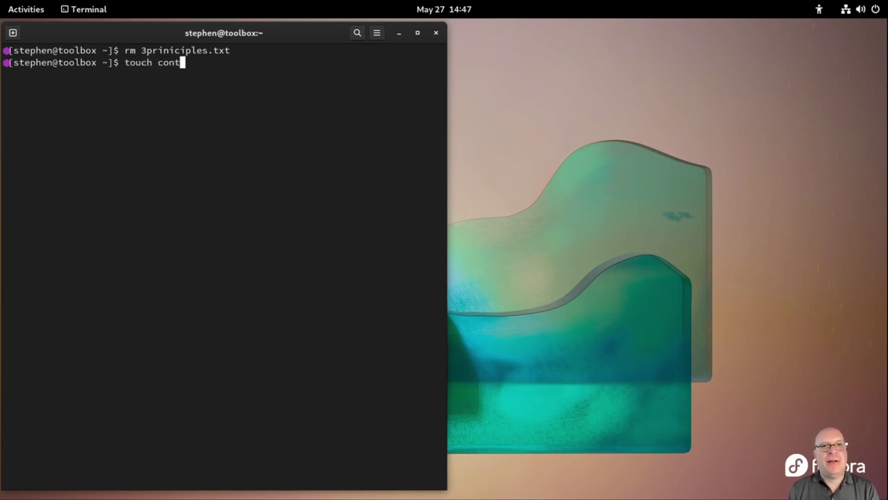
text(ainer.txt)
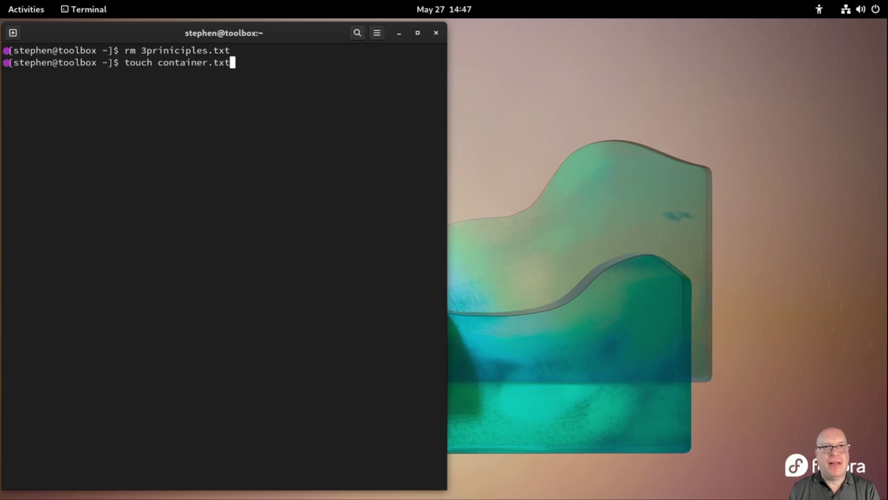
key(Return)
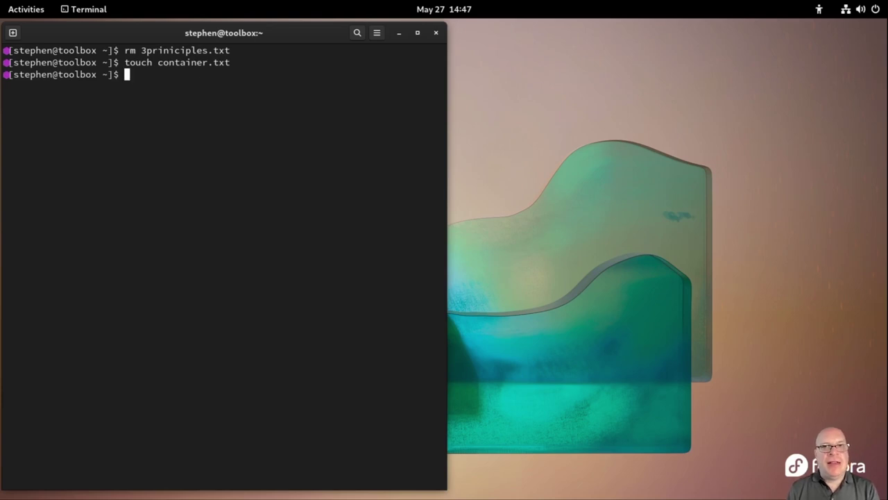
text(ls)
key(Return)
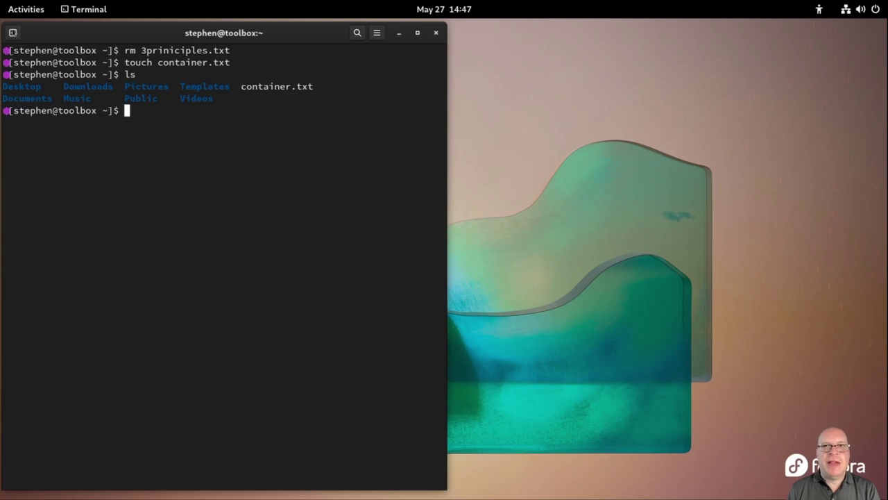
Open and close an extra terminal tab, then bring the toolbox terminal back
click(12, 33)
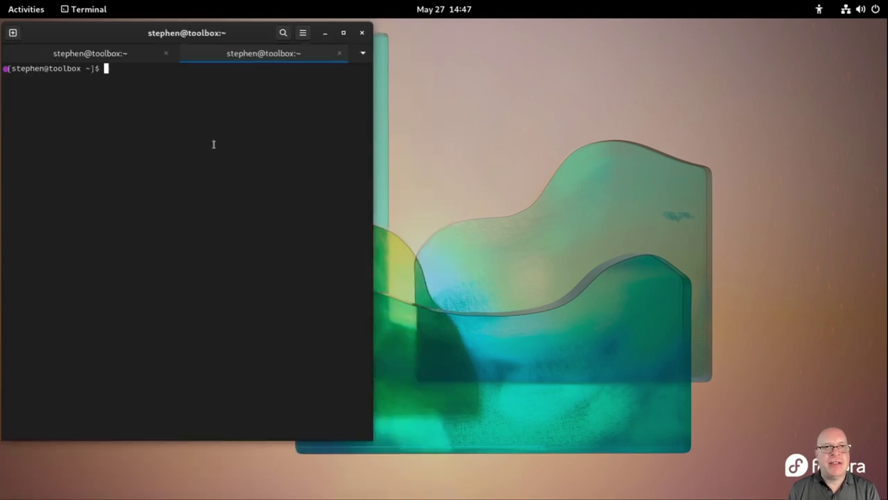
click(339, 53)
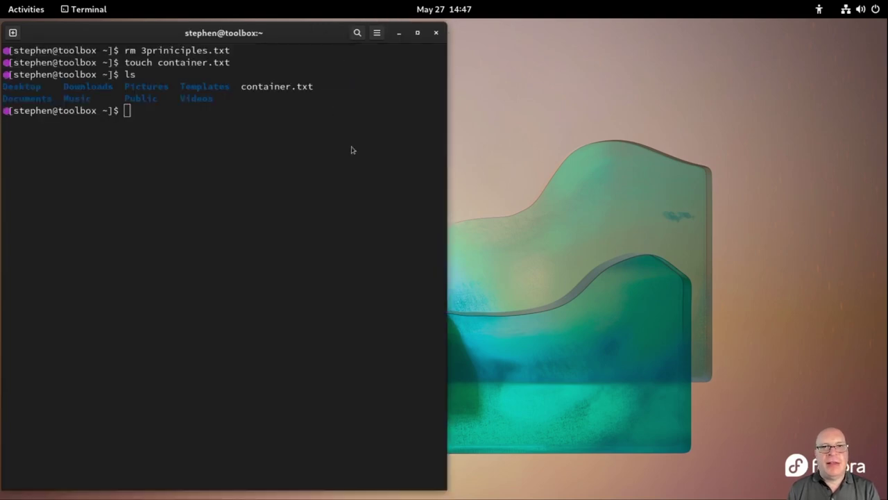
key(super)
text(t)
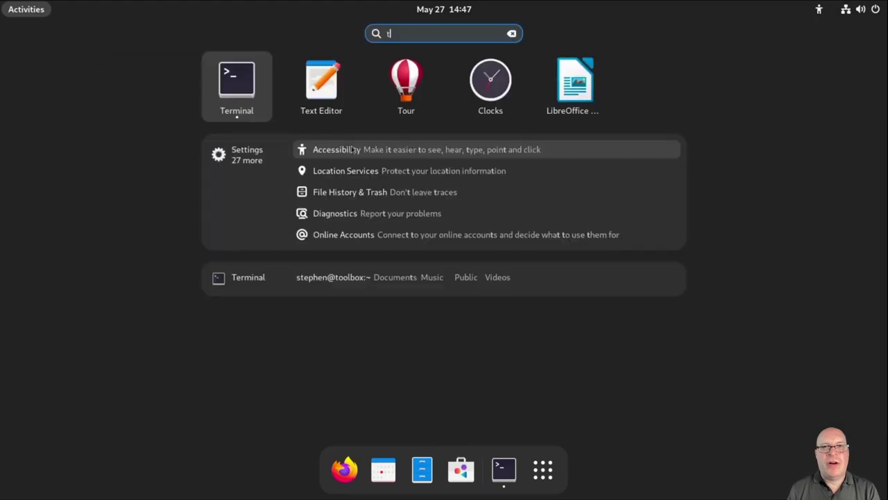
text(erm)
key(Return)
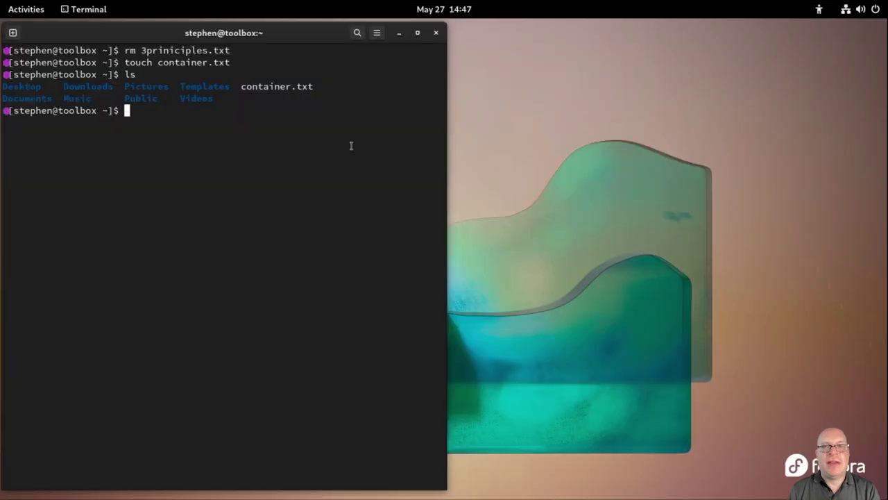
Open a new host Terminal window and confirm its ls shows container.txt
key(super)
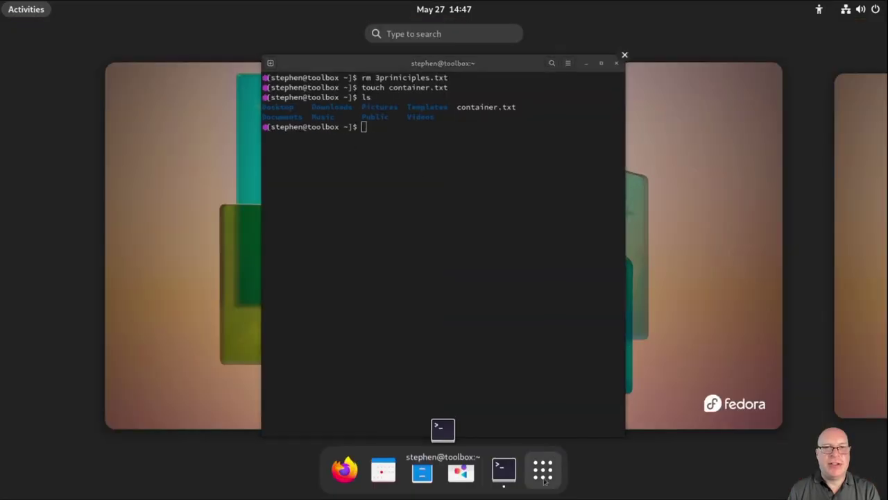
right_click(504, 470)
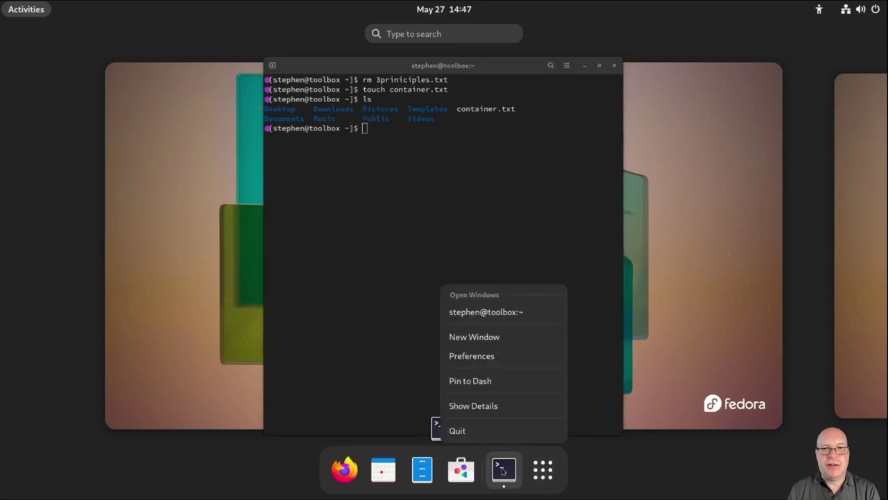
click(496, 337)
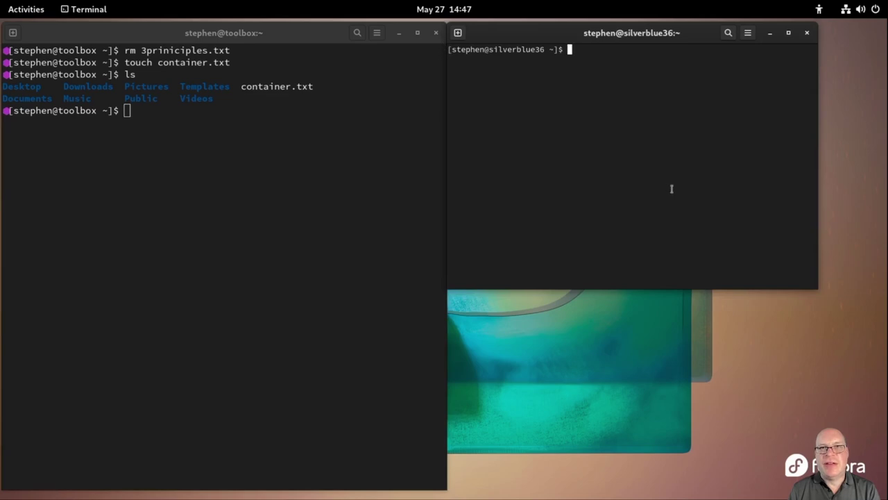
text(ls)
key(Return)
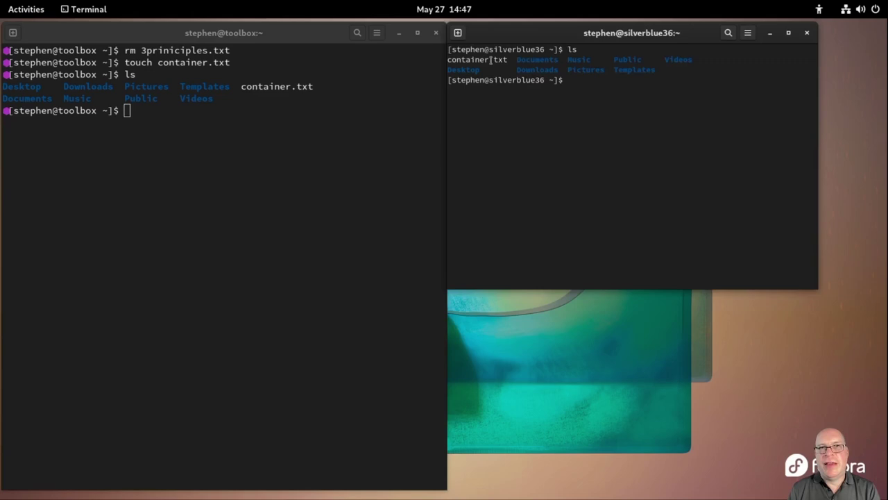
double_click(490, 60)
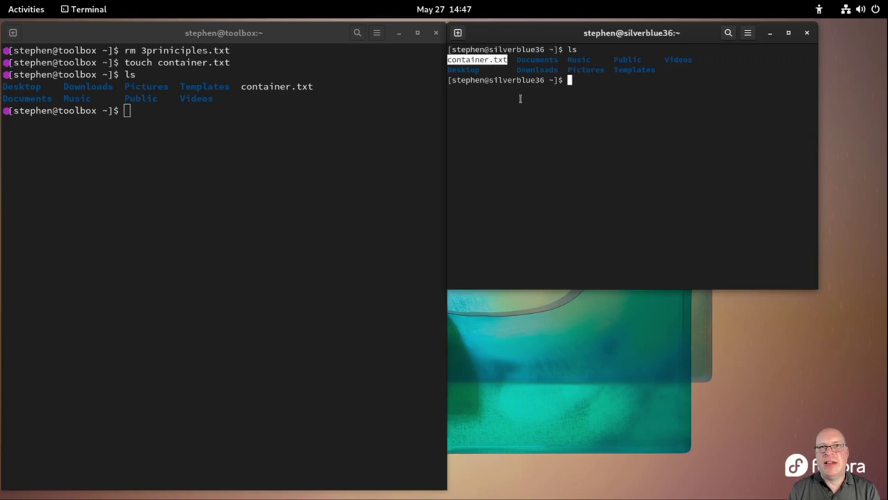
click(673, 172)
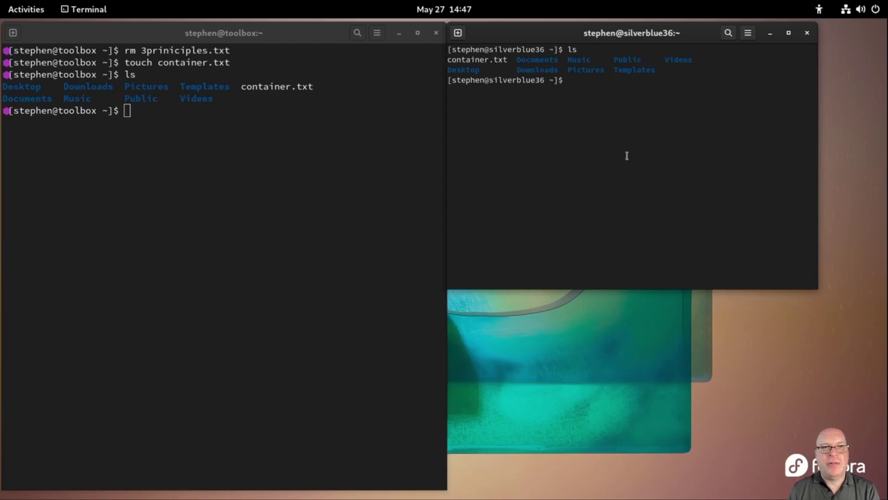
click(302, 128)
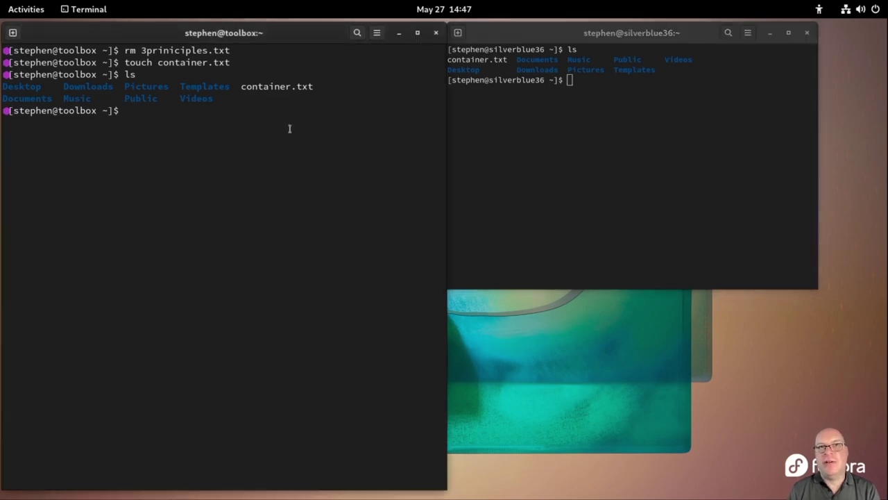
Delete container.txt in the toolbox and confirm it's gone from both toolbox and host listings
text(rm container.txt)
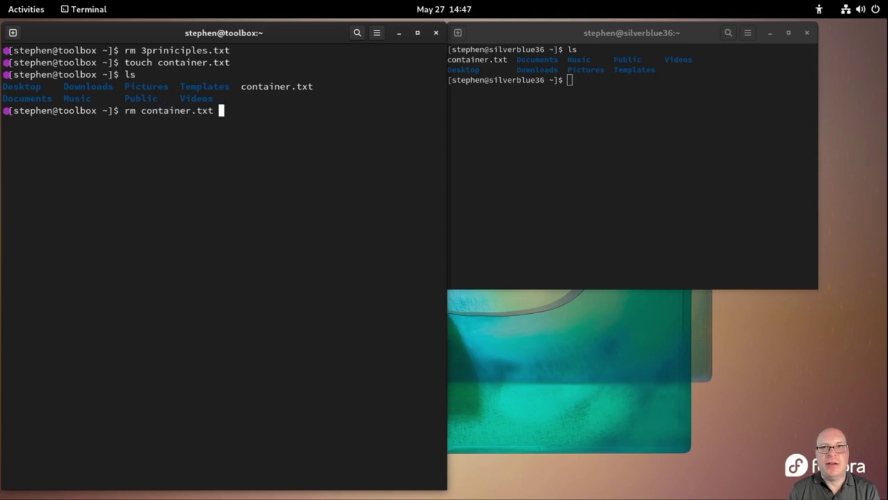
key(Return)
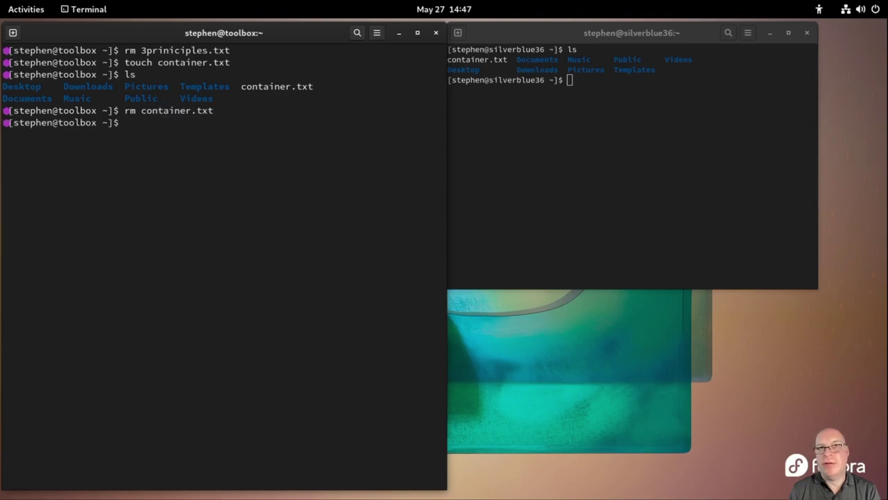
text(ls)
key(Return)
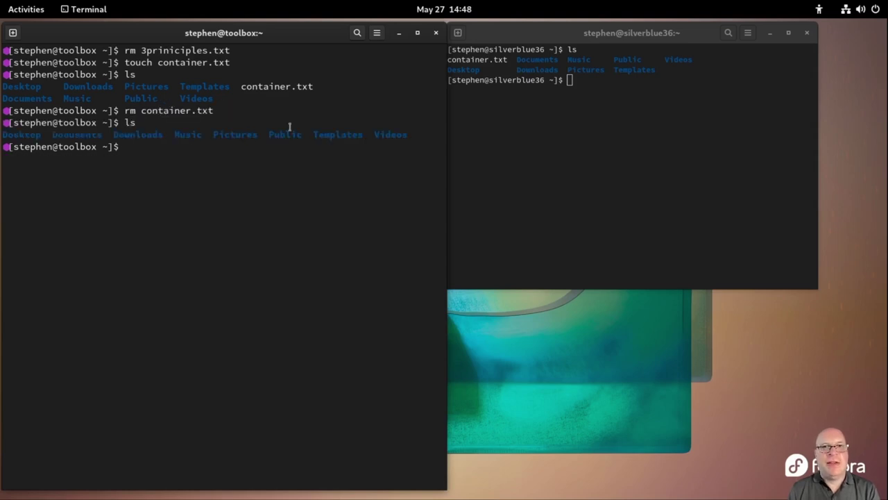
click(620, 160)
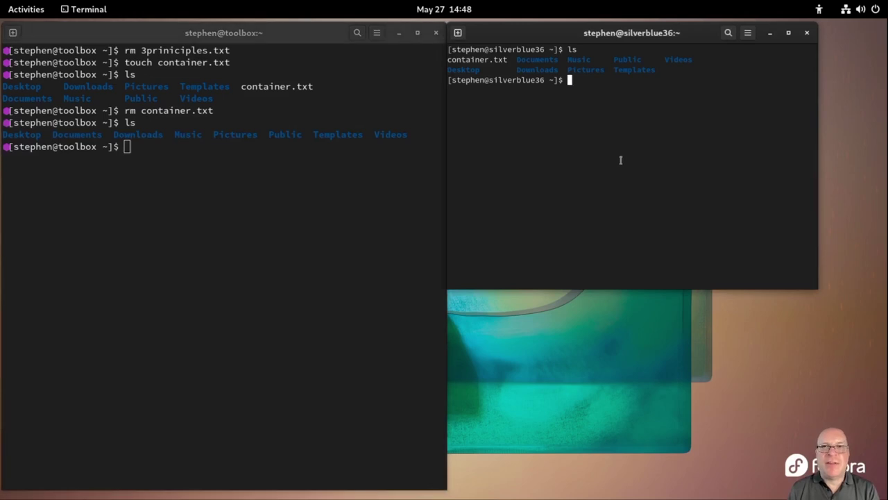
text(ls)
key(Return)
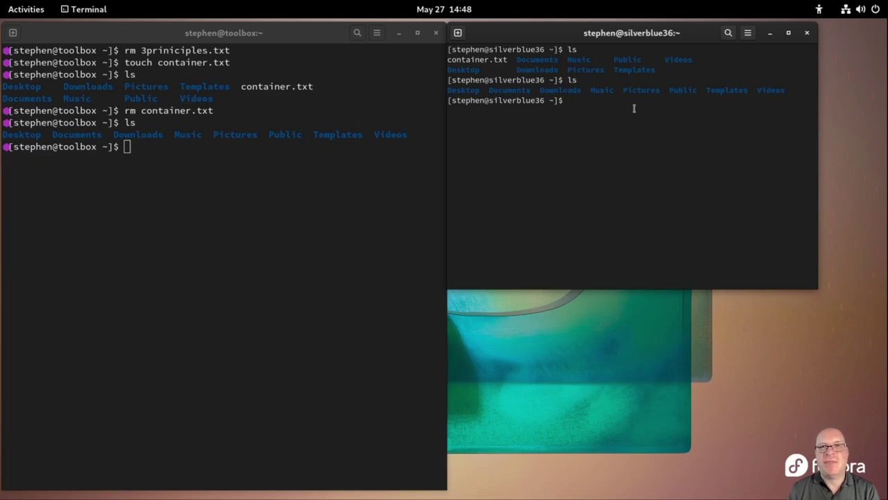
Close both terminal windows, confirming Close Terminal for the running process
click(807, 32)
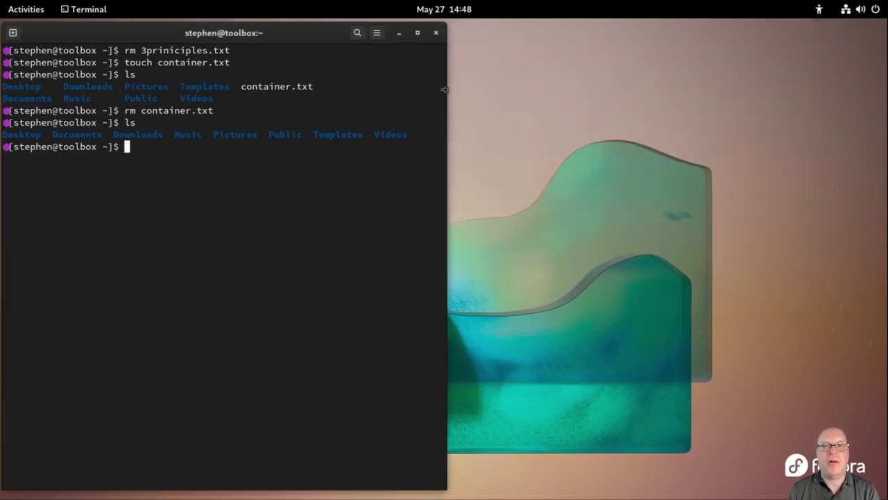
click(436, 33)
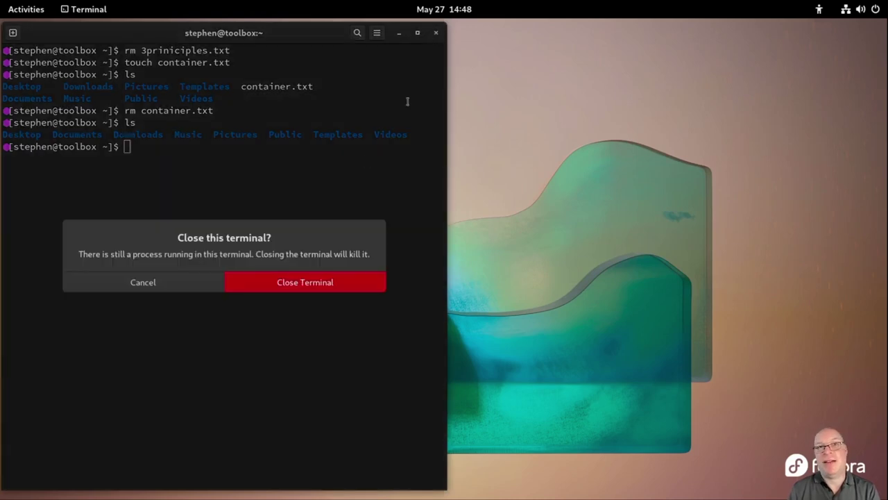
click(313, 281)
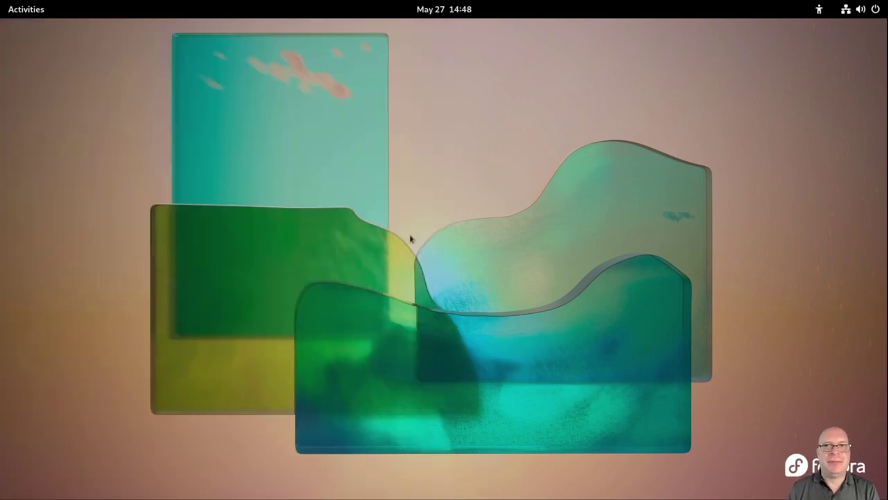
Launch Extension Manager, dismiss the What's New notice, and browse the online catalogue
key(super)
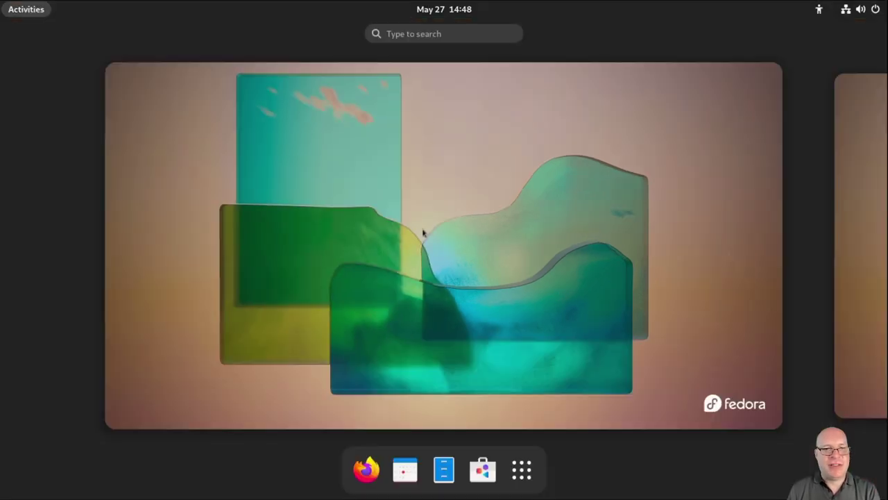
text(ext)
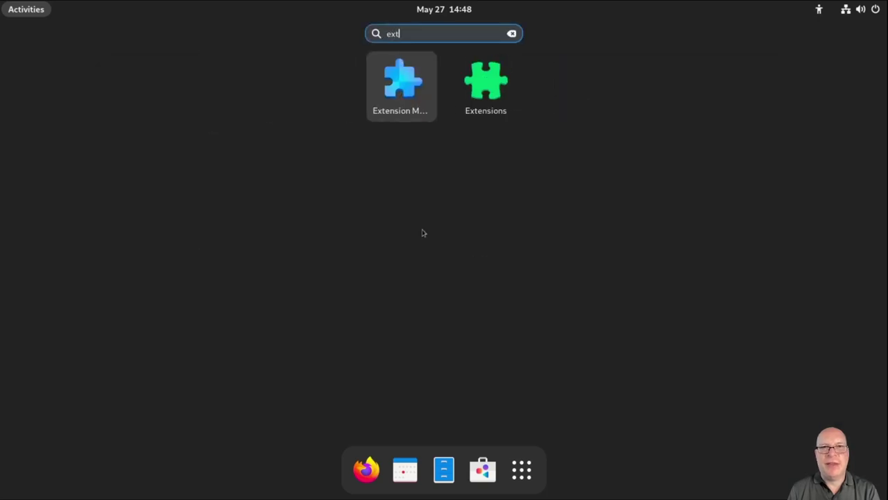
click(399, 97)
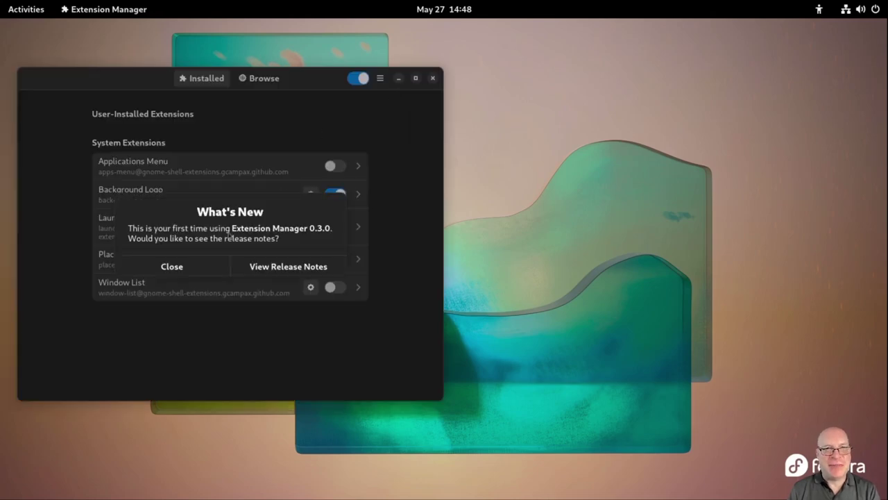
click(198, 269)
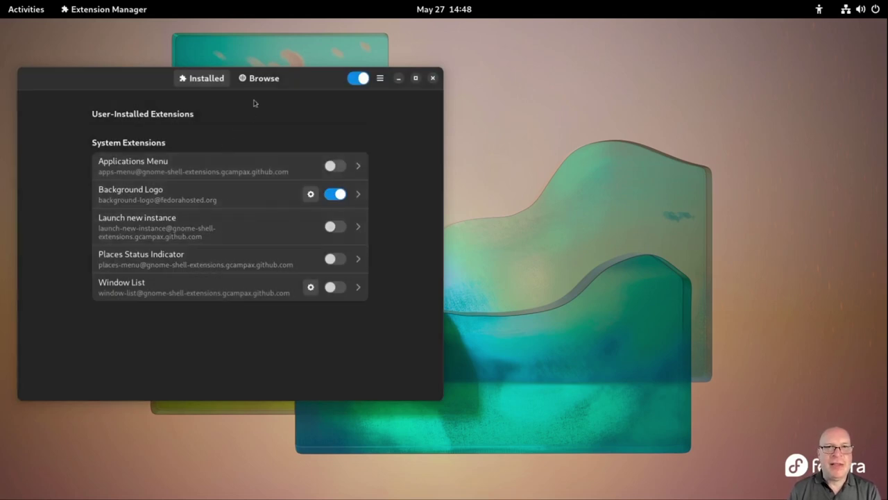
click(260, 79)
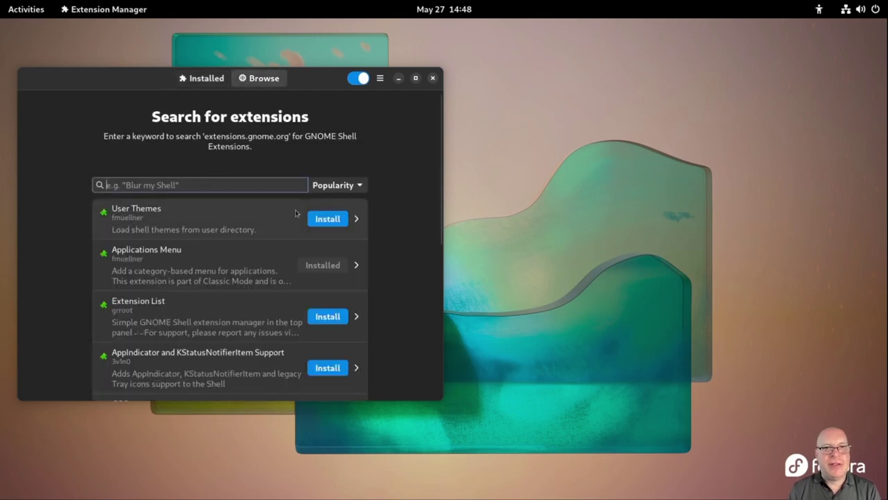
Install User Themes and Extension List, then check the new Extension List panel menu
click(318, 220)
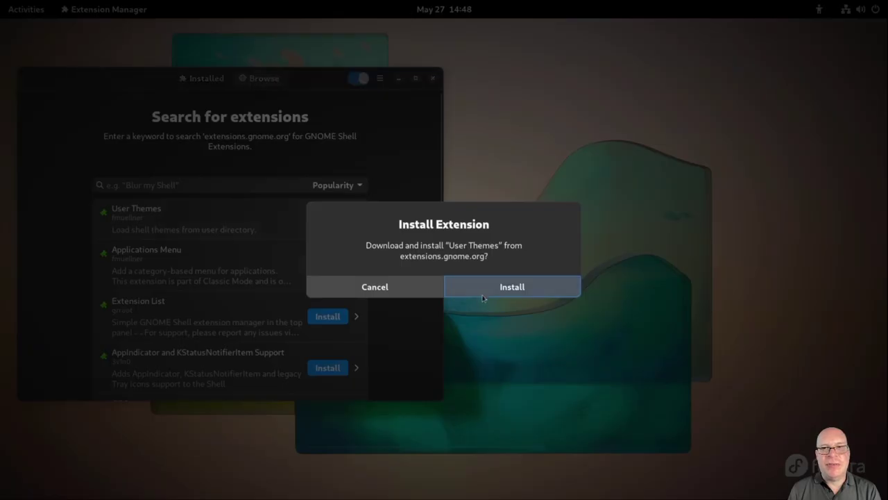
click(483, 293)
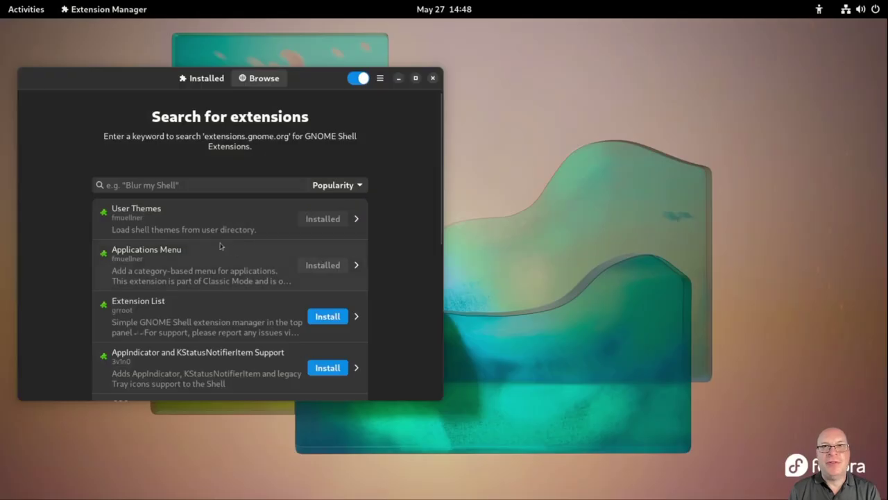
click(320, 317)
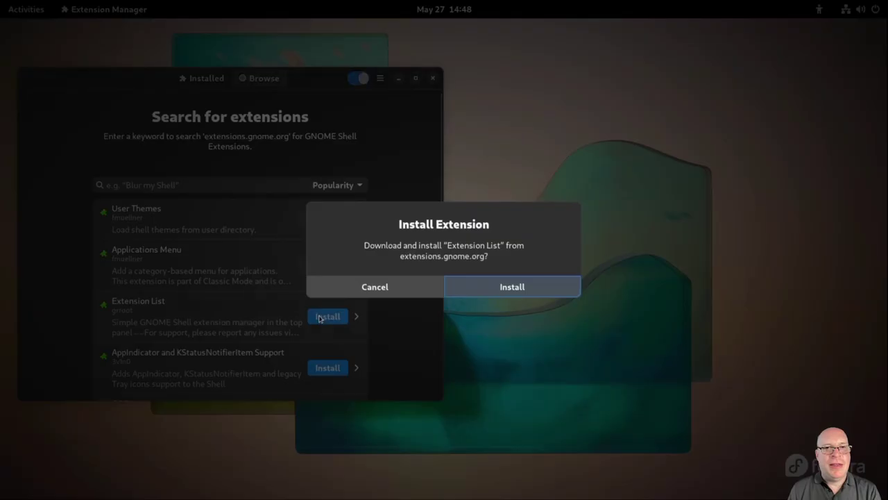
click(502, 288)
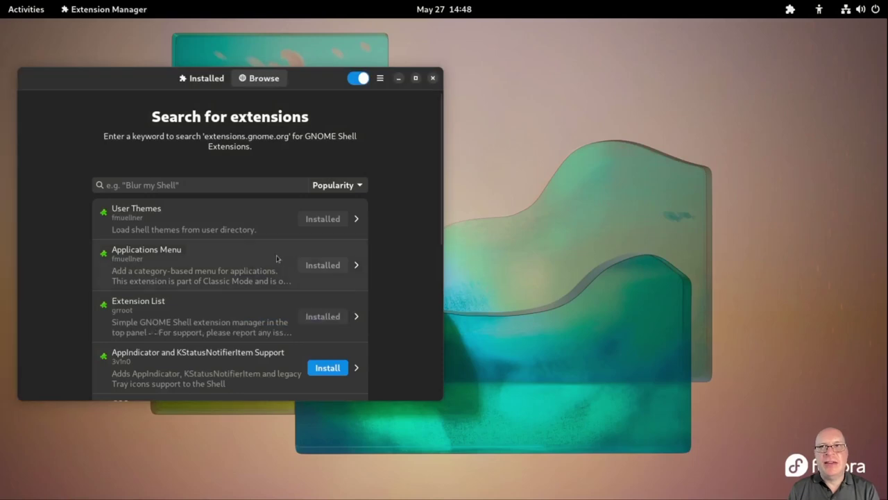
click(790, 9)
click(791, 10)
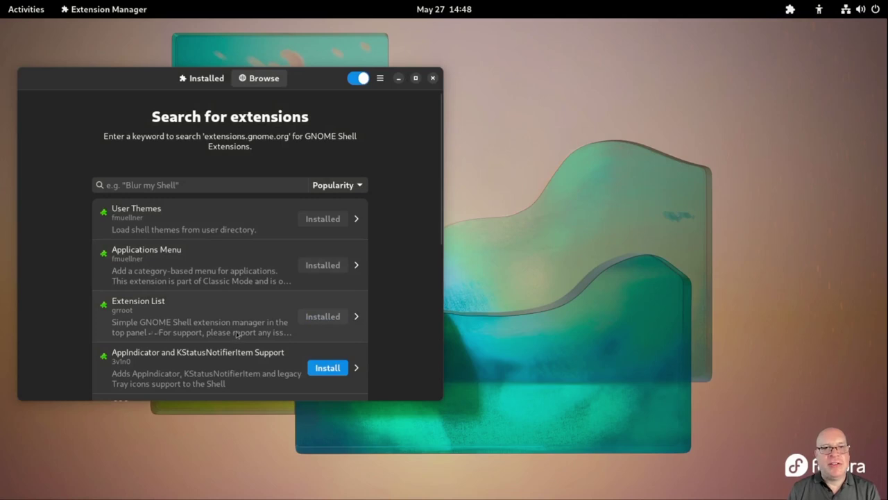
Install AppIndicator and KStatusNotifierItem Support and Removable Drive Menu, checking the drive menu
click(328, 367)
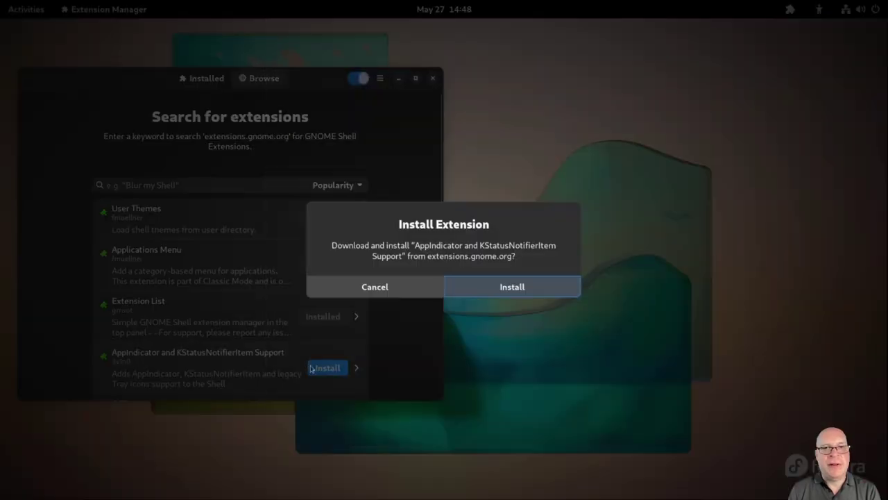
click(490, 289)
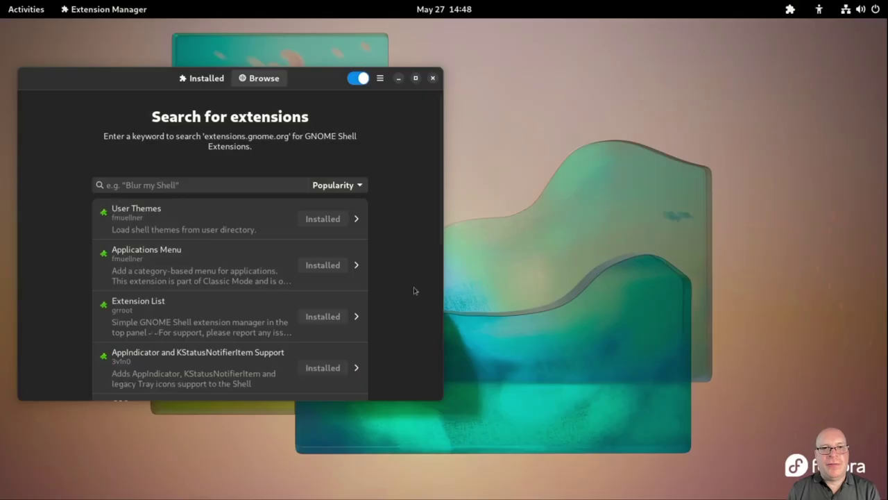
scroll(394, 306, down, 3)
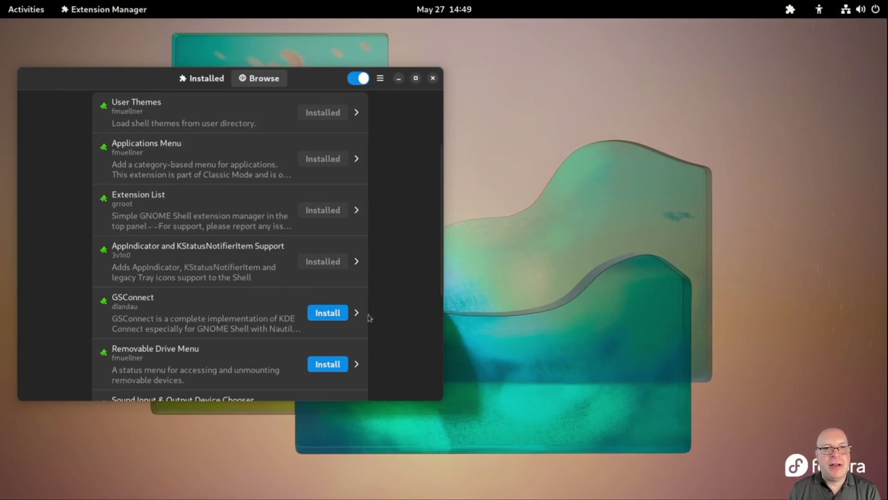
click(326, 364)
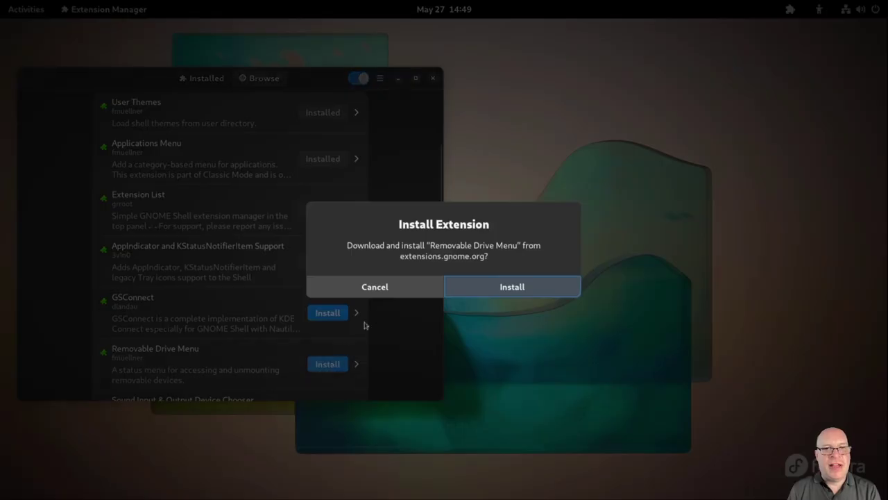
click(469, 290)
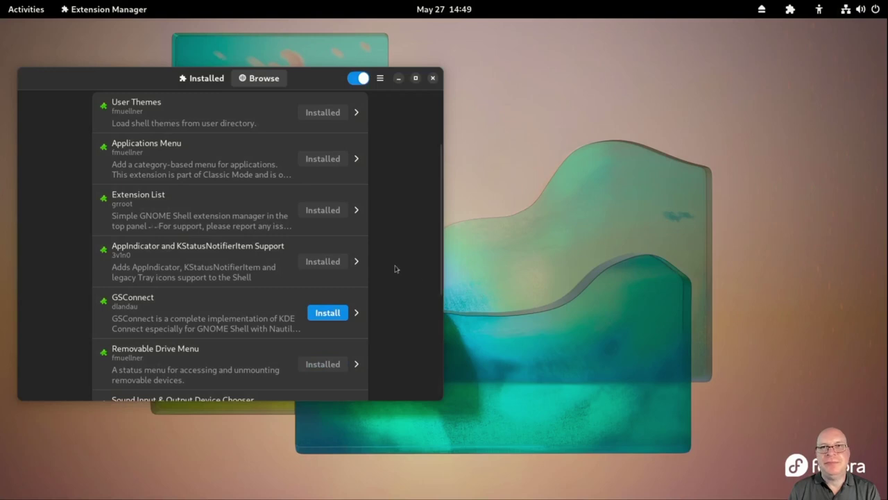
click(762, 9)
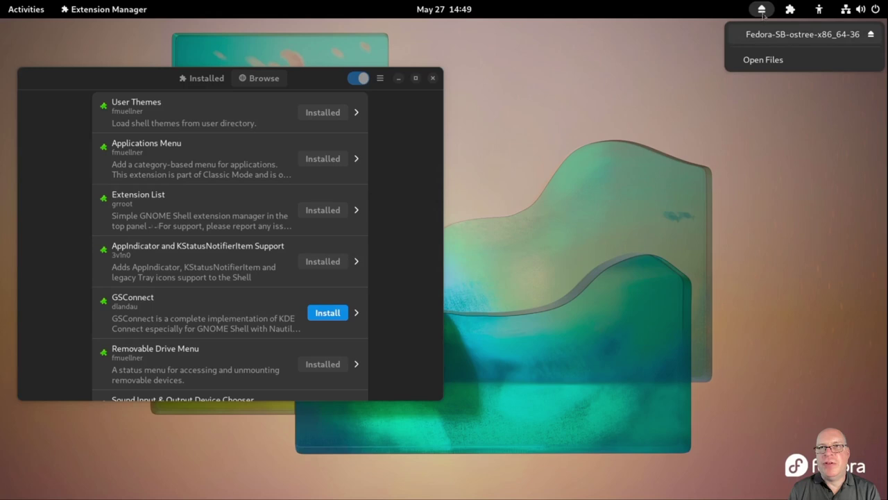
click(762, 9)
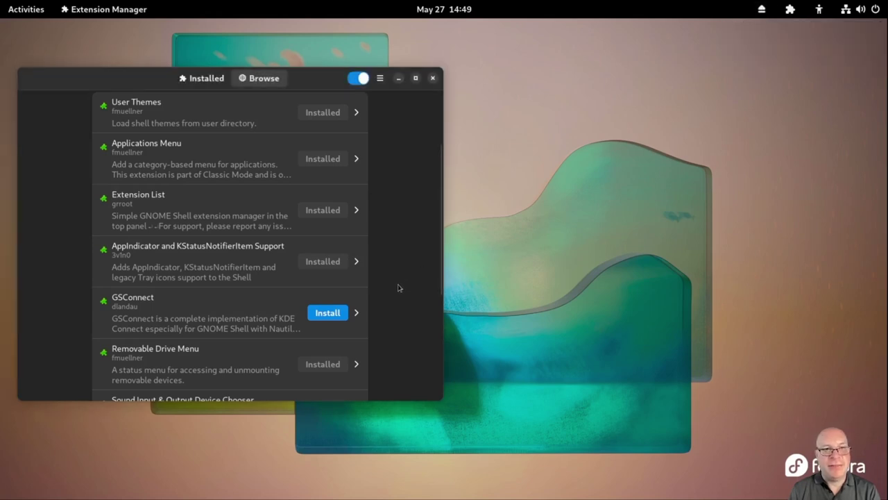
Install Sound Input & Output Device Chooser and check the sound devices in the system menu
scroll(398, 286, down, 2)
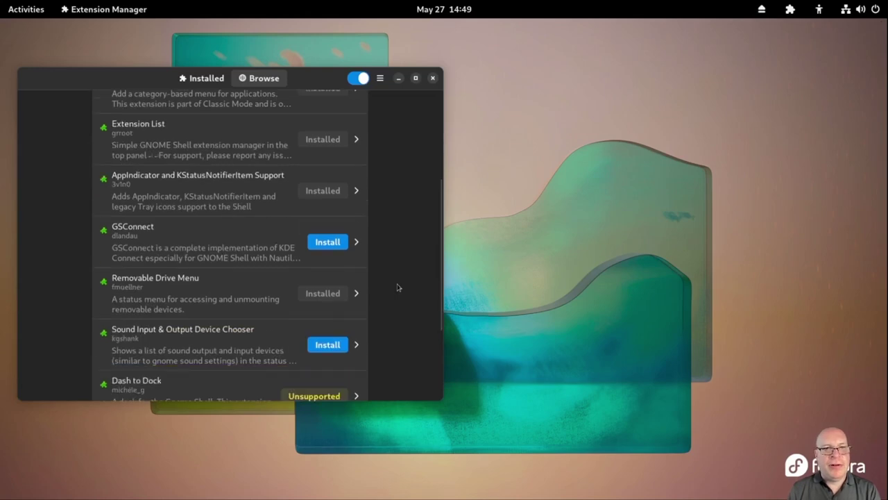
click(327, 344)
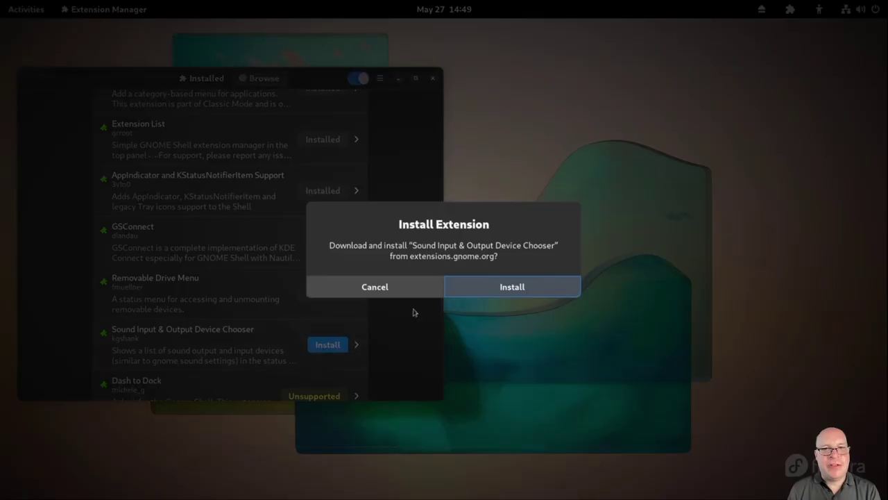
click(485, 292)
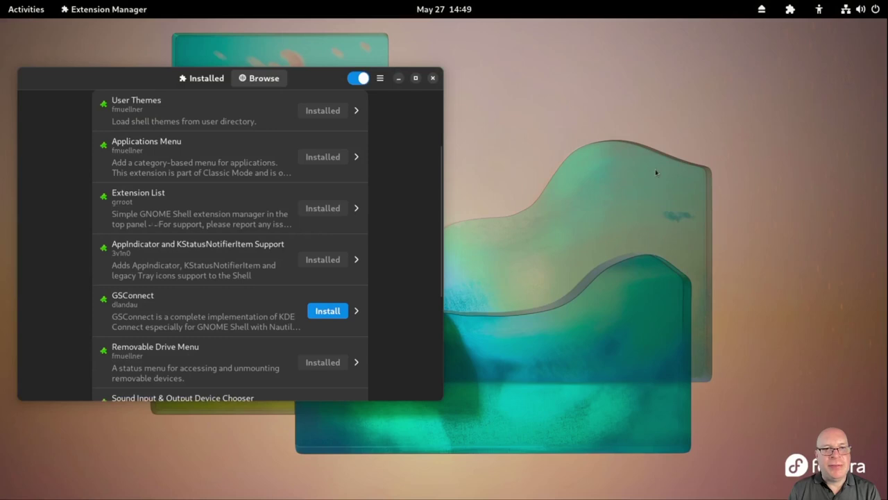
click(858, 12)
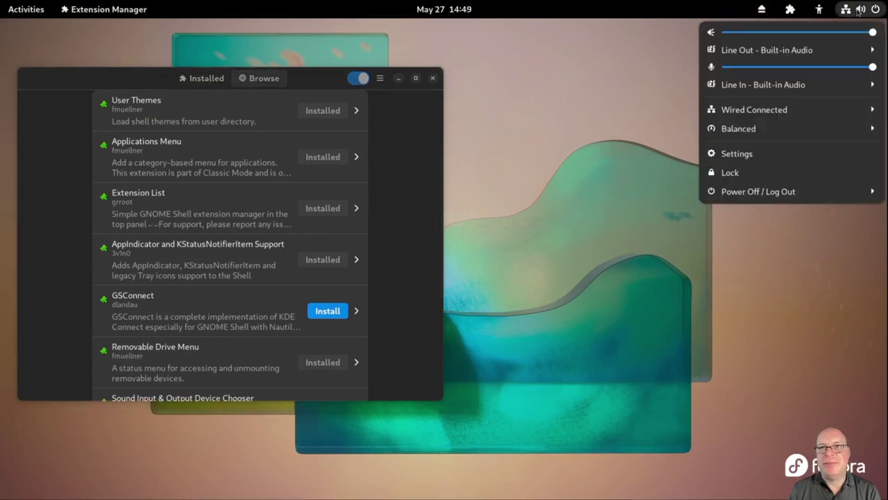
click(859, 10)
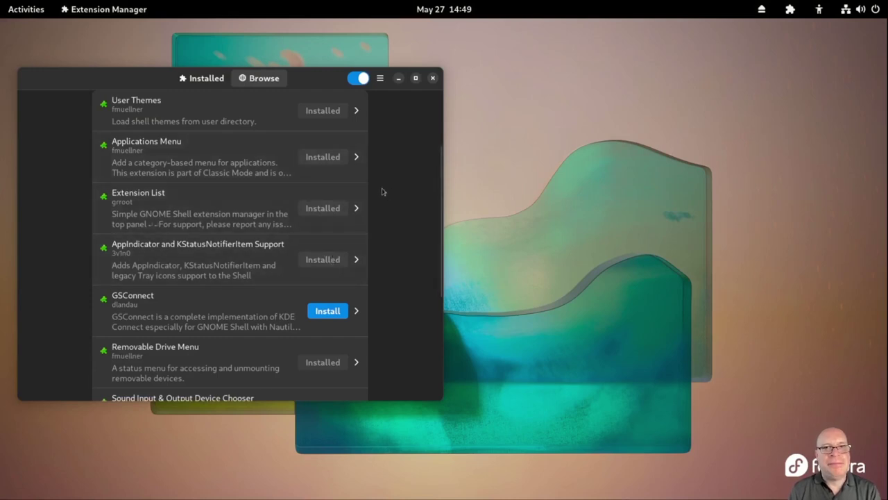
scroll(392, 198, up, 3)
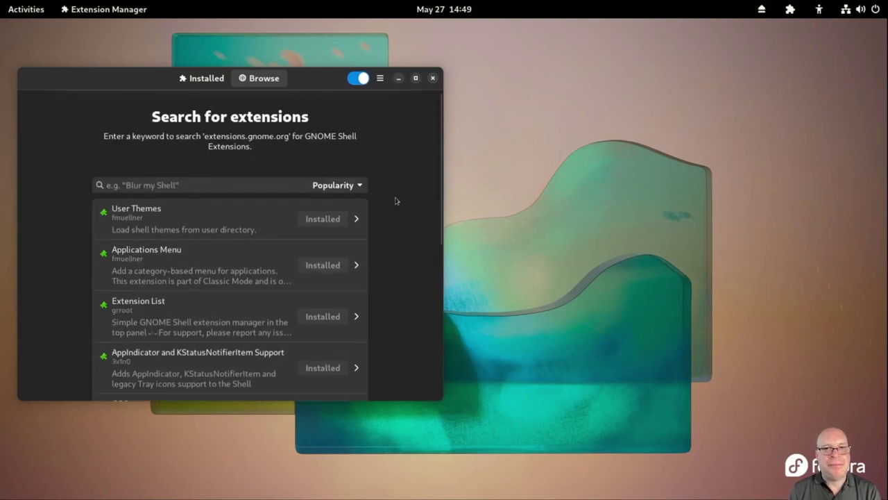
click(254, 186)
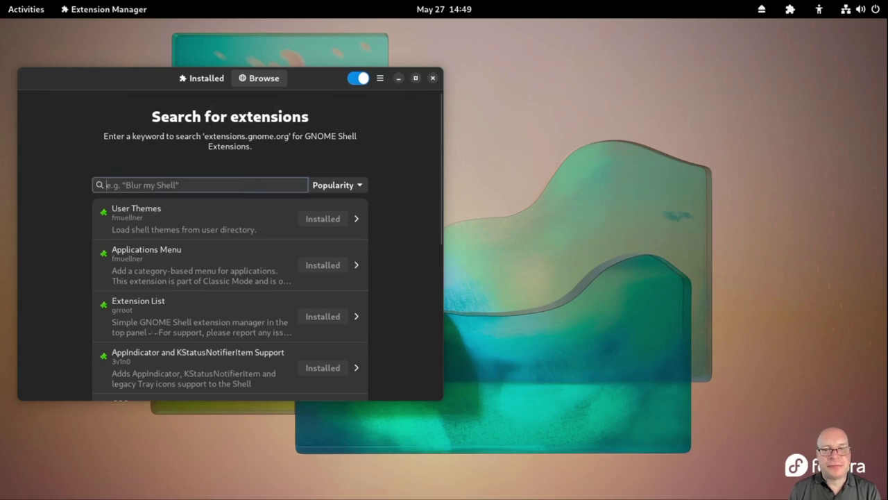
Search for 'dock from dash' and install Dock from Dash from its details page
text(dock from )
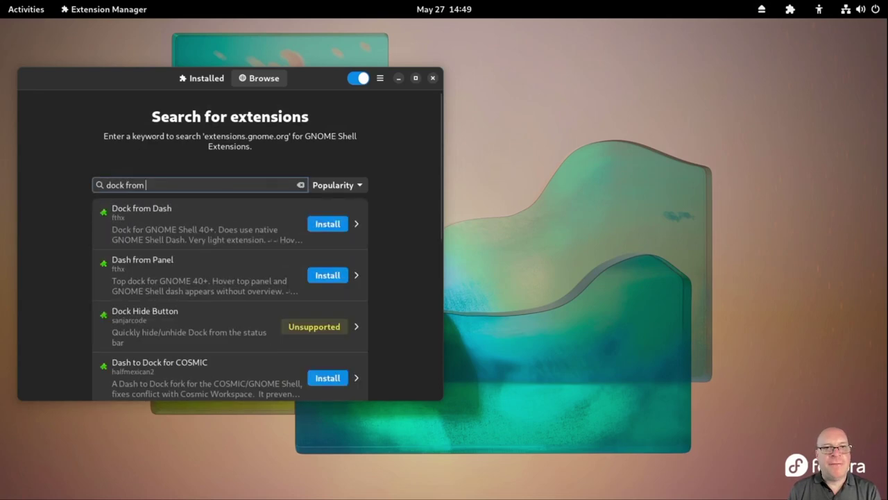
text(dash)
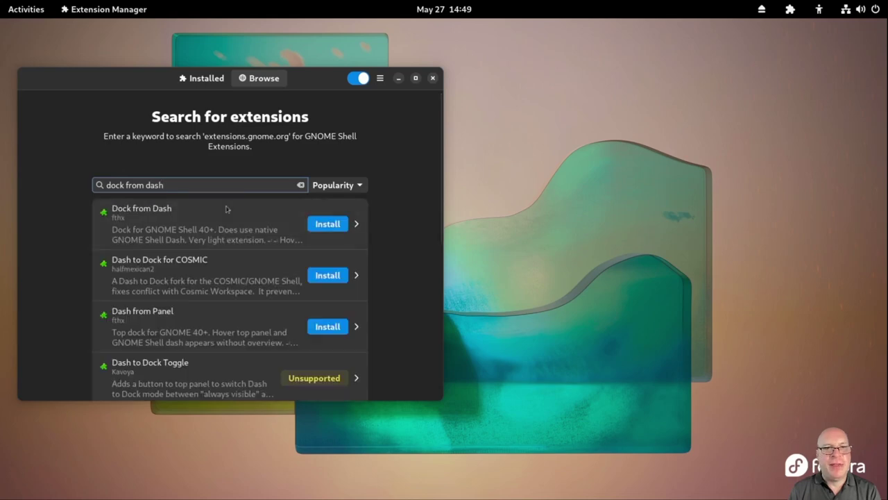
click(192, 230)
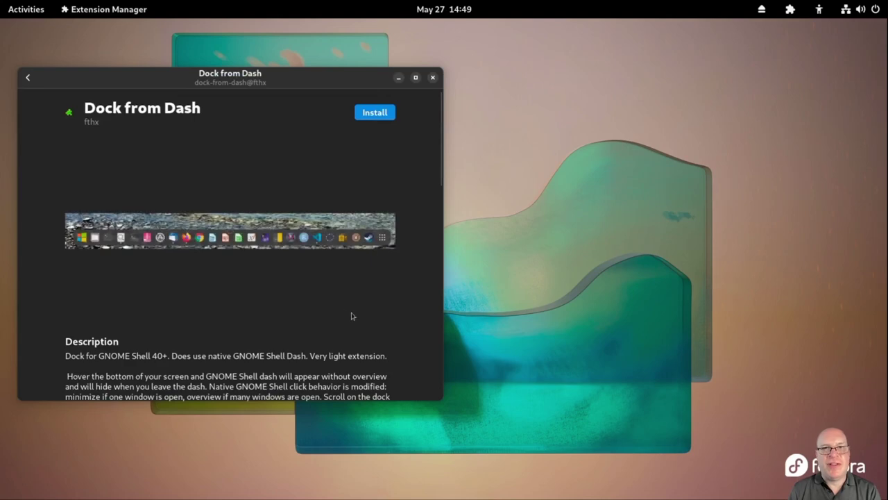
scroll(405, 313, down, 5)
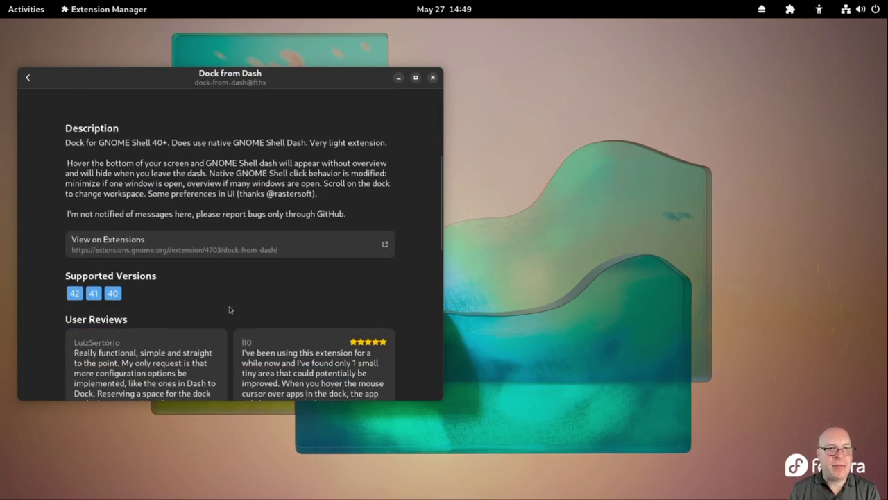
scroll(416, 302, up, 5)
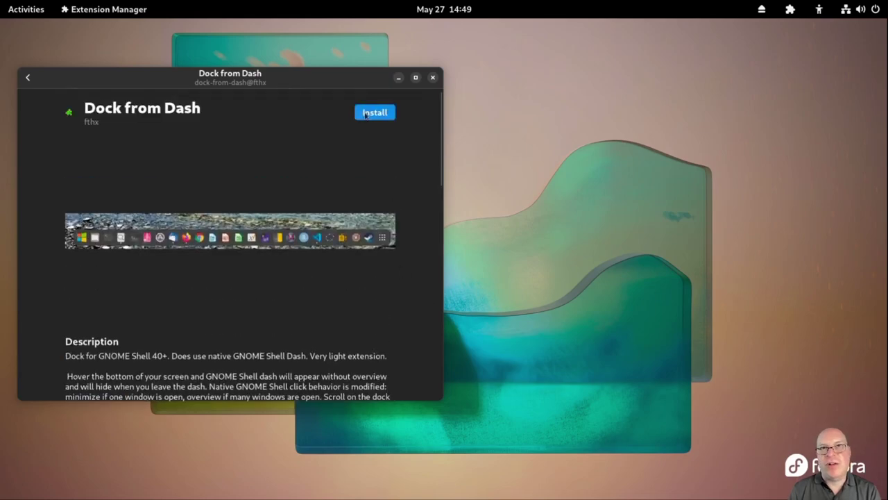
click(366, 117)
click(494, 286)
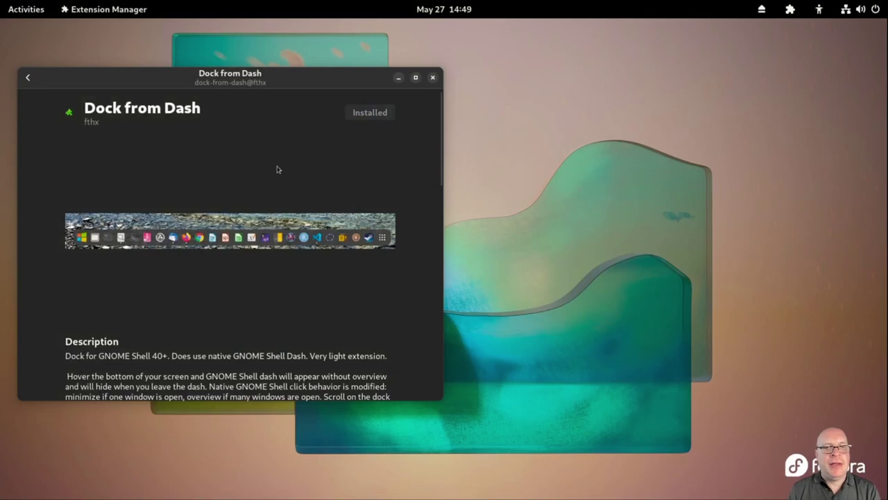
click(26, 78)
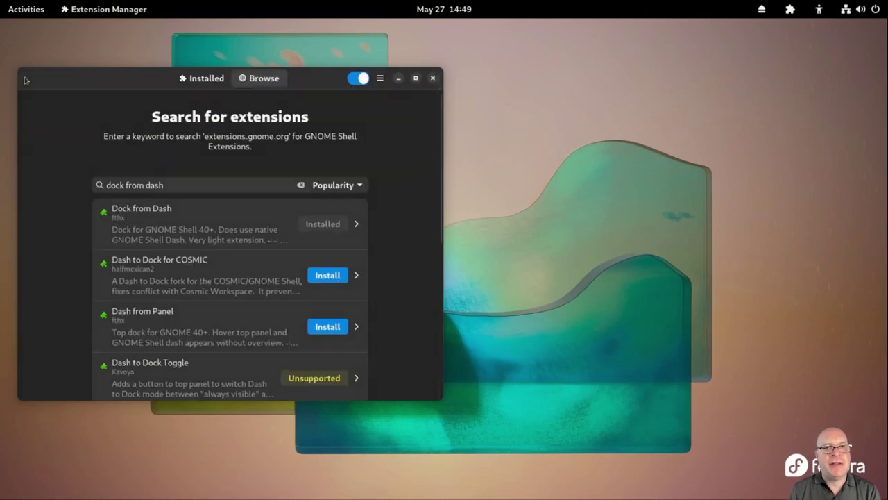
Search 'no overview', install No overview at start-up, and close Extension Manager
click(301, 185)
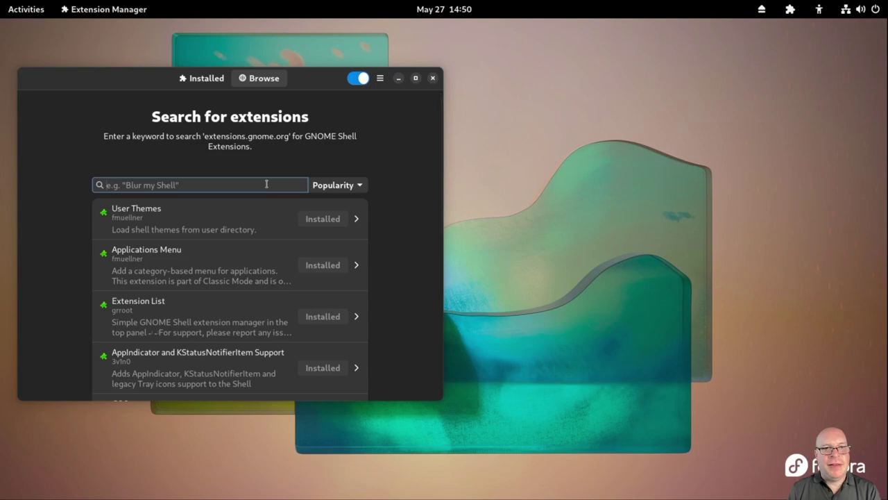
text(no overvi)
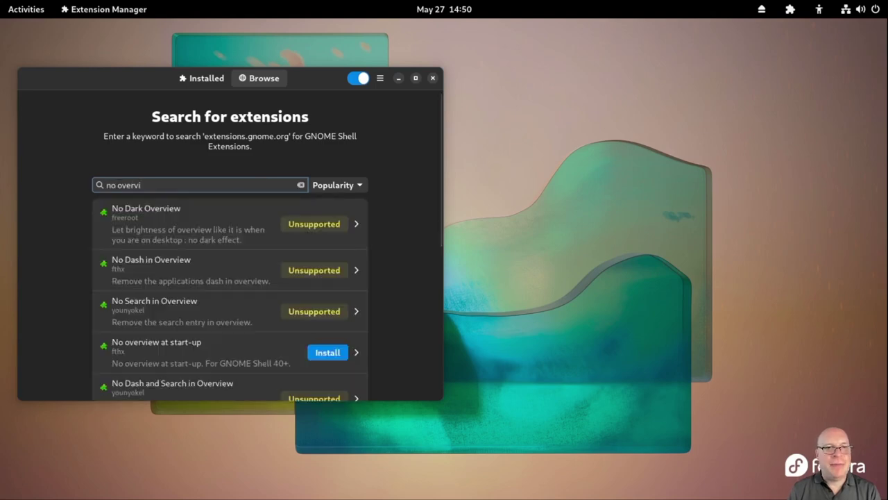
text(ew)
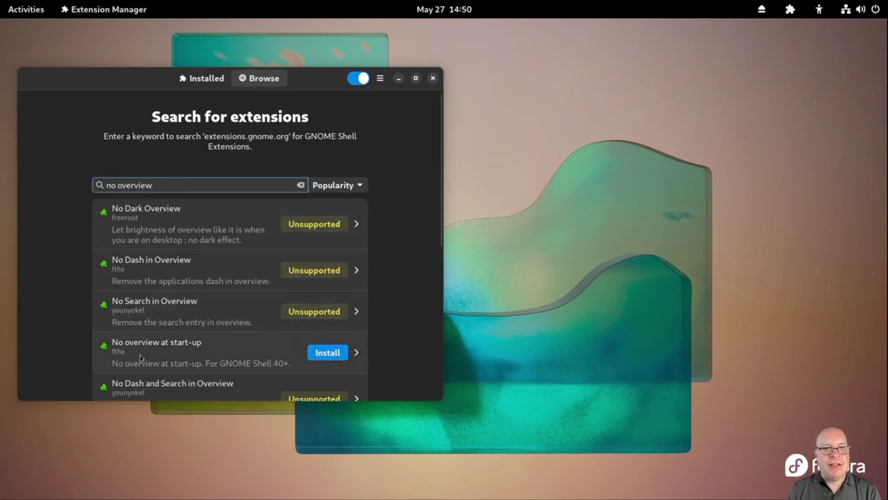
click(323, 353)
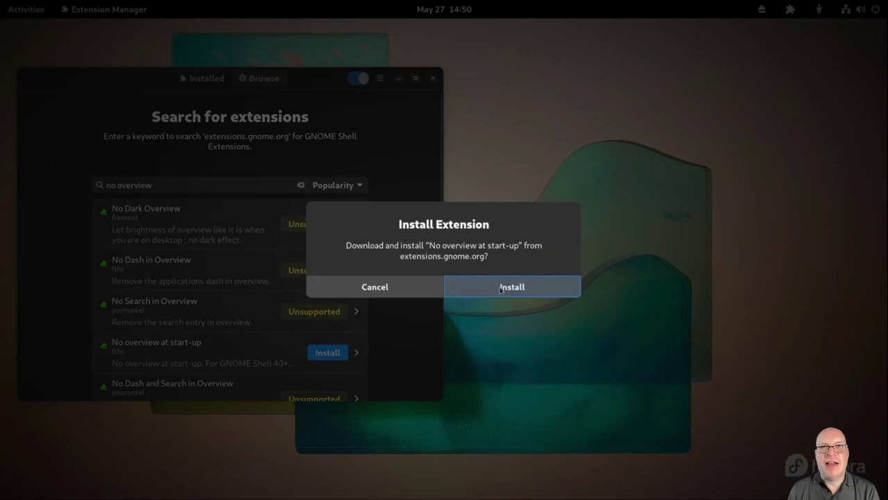
click(501, 288)
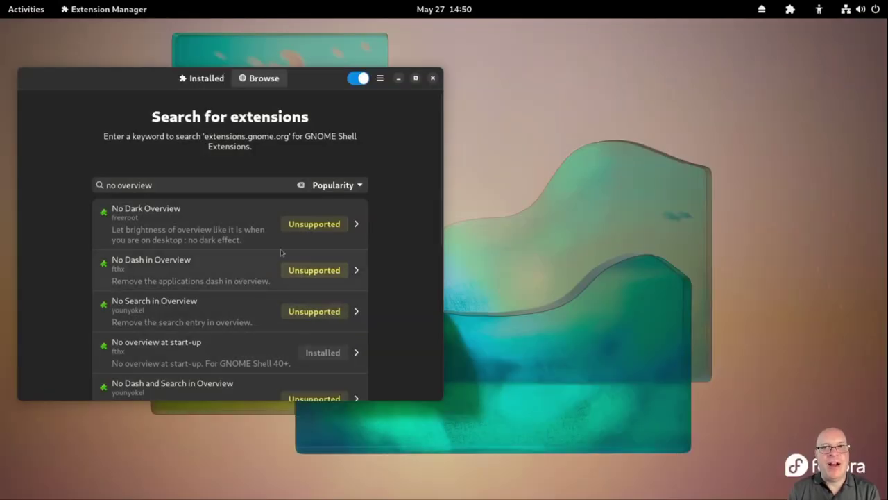
click(433, 78)
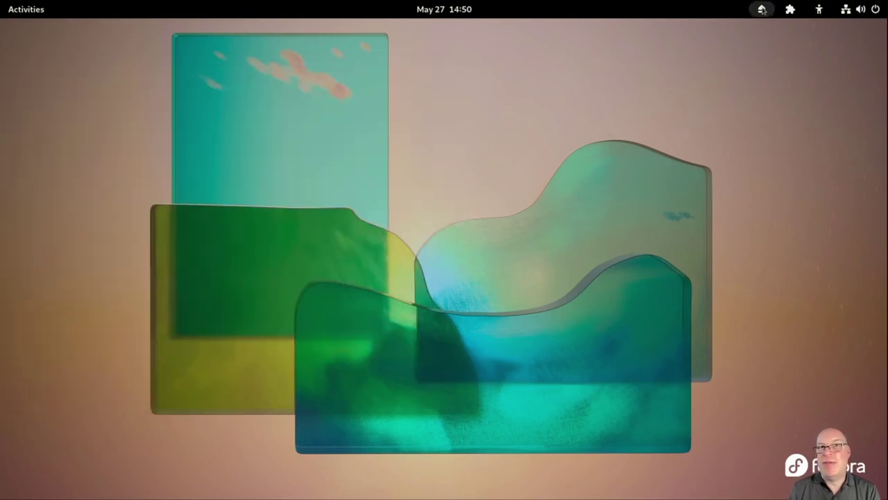
Restart the computer from the system menu and log back in with the account password
click(790, 9)
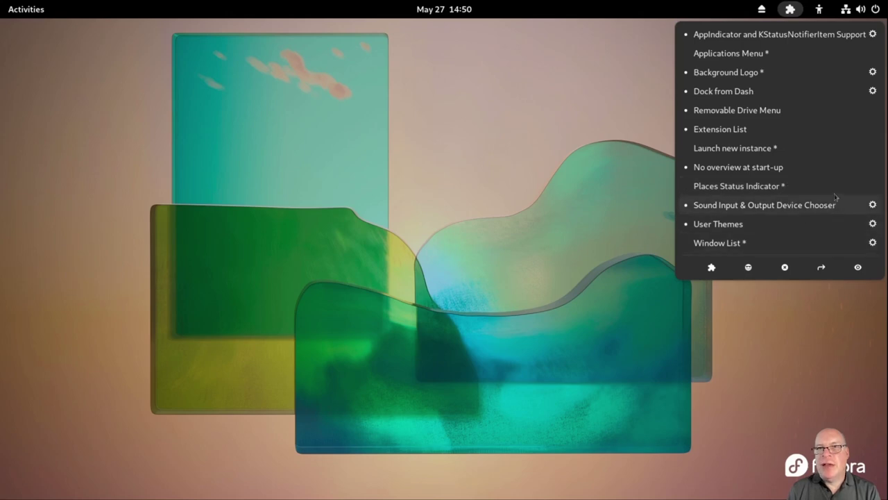
click(790, 9)
click(861, 9)
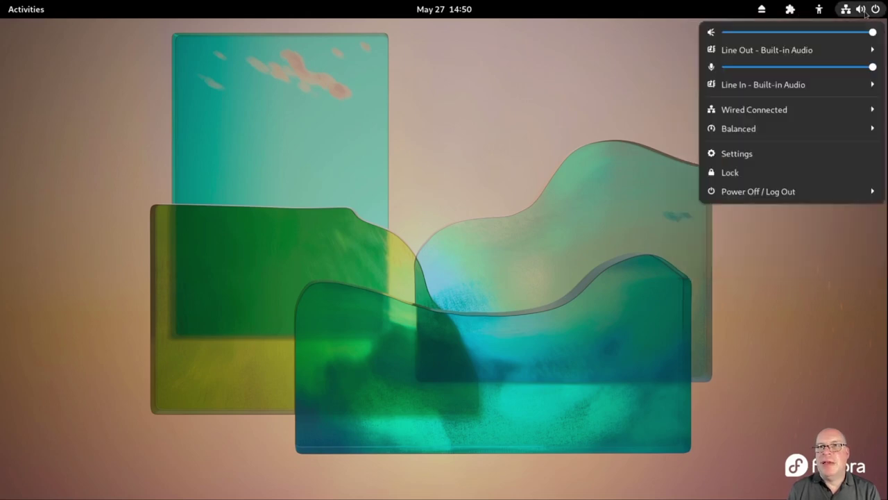
click(775, 196)
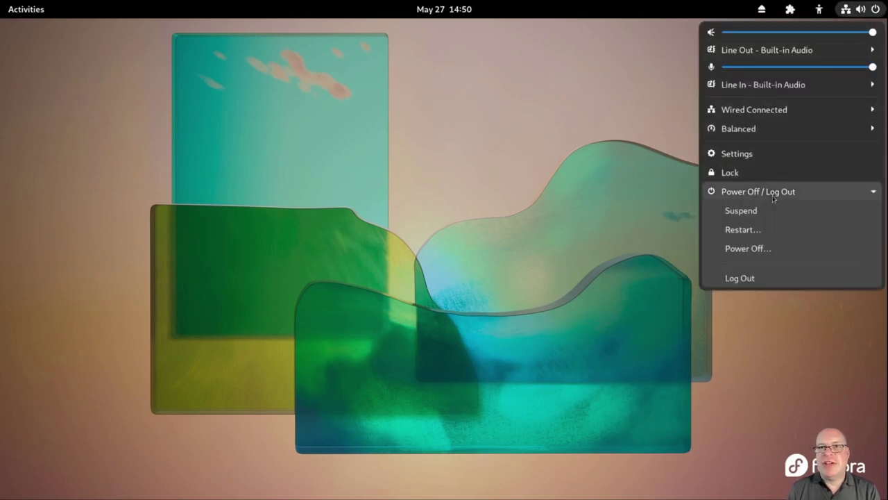
click(740, 230)
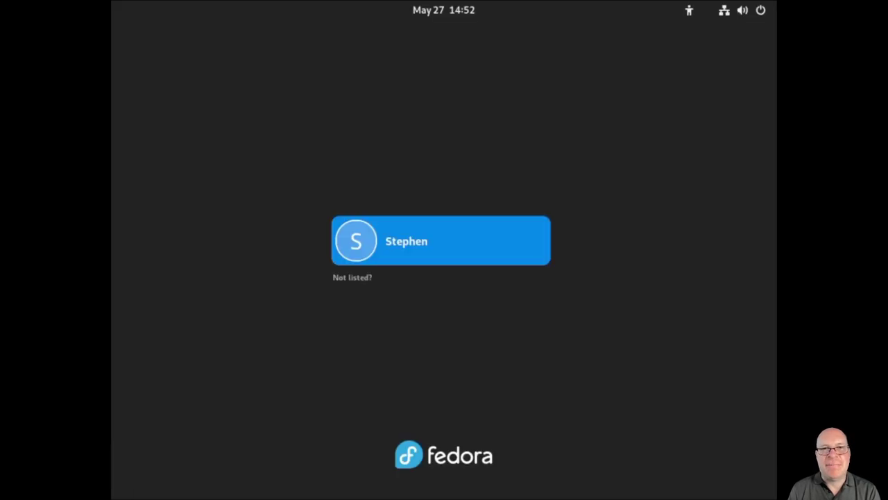
click(476, 245)
text(••••••••)
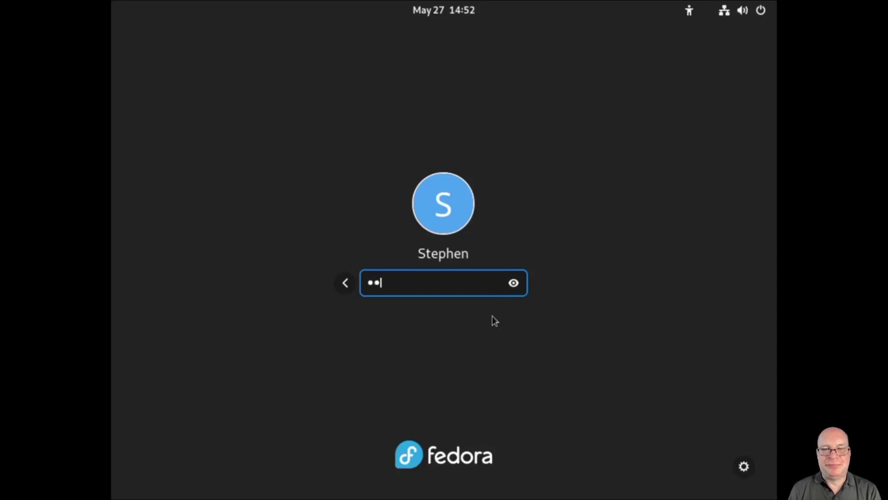
text(•)
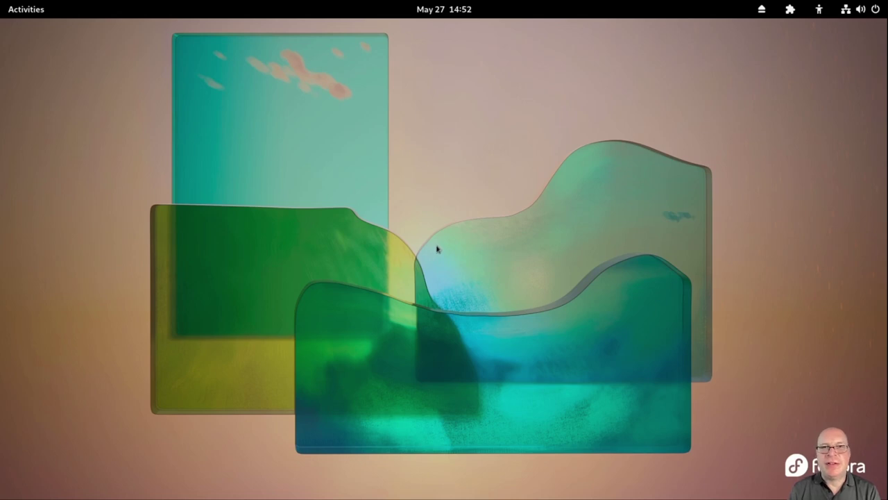
Turn on 'Always show the dock' for Dock from Dash, then pin Terminal from the app grid
click(790, 9)
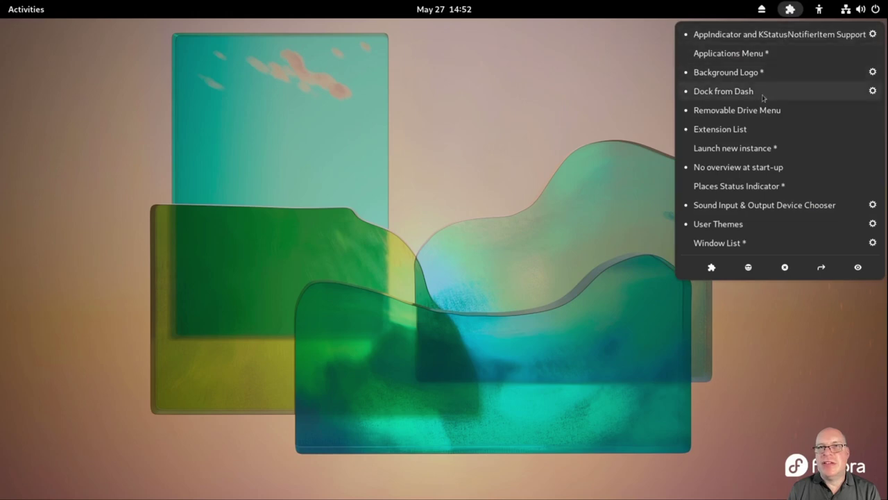
click(872, 92)
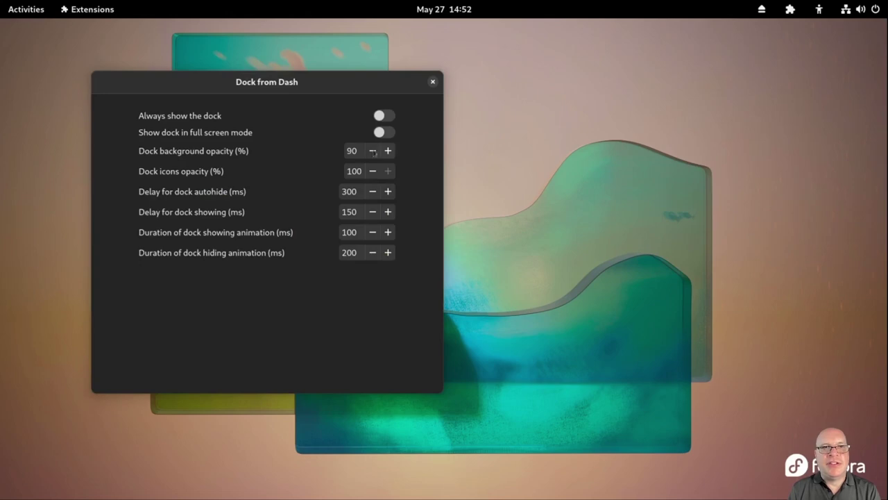
click(380, 117)
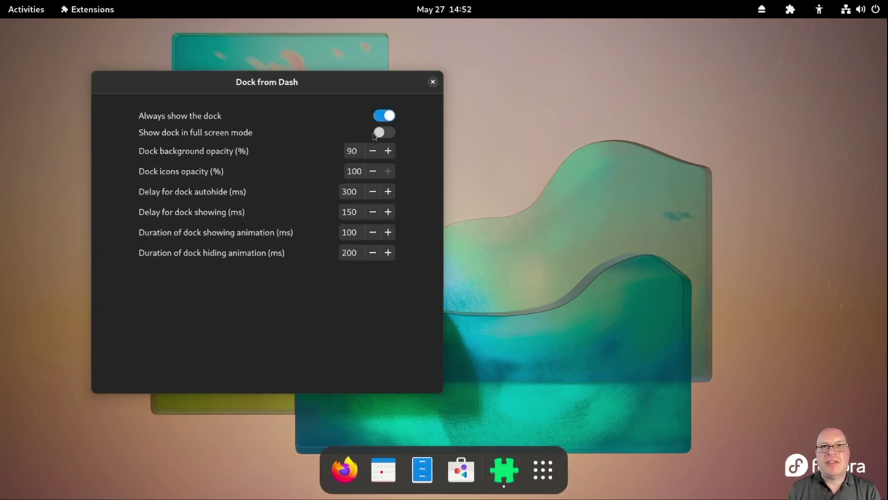
click(433, 83)
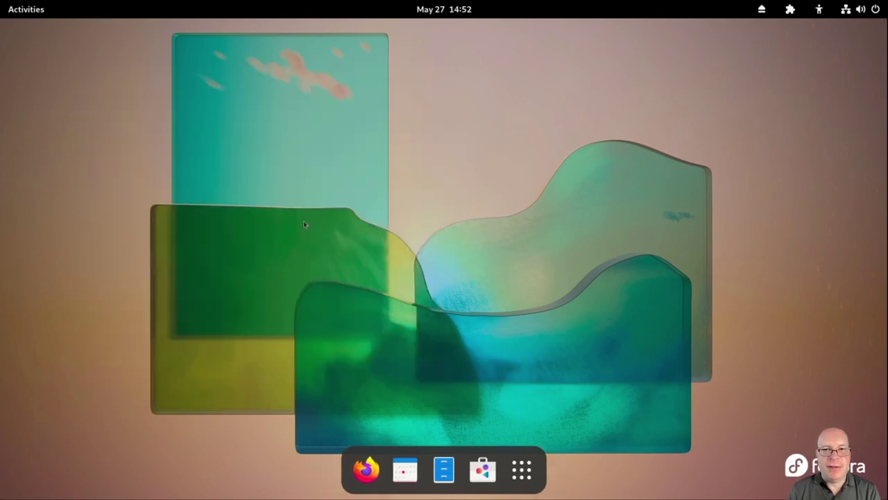
click(522, 468)
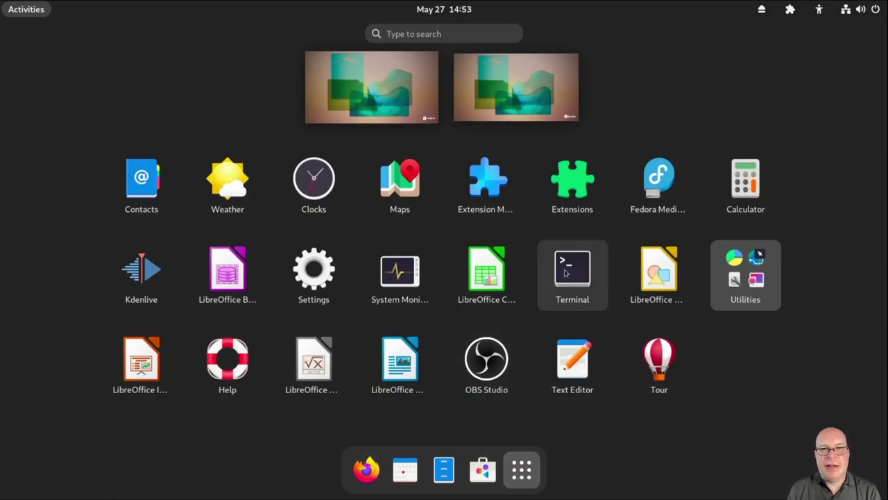
drag(565, 273, 383, 486)
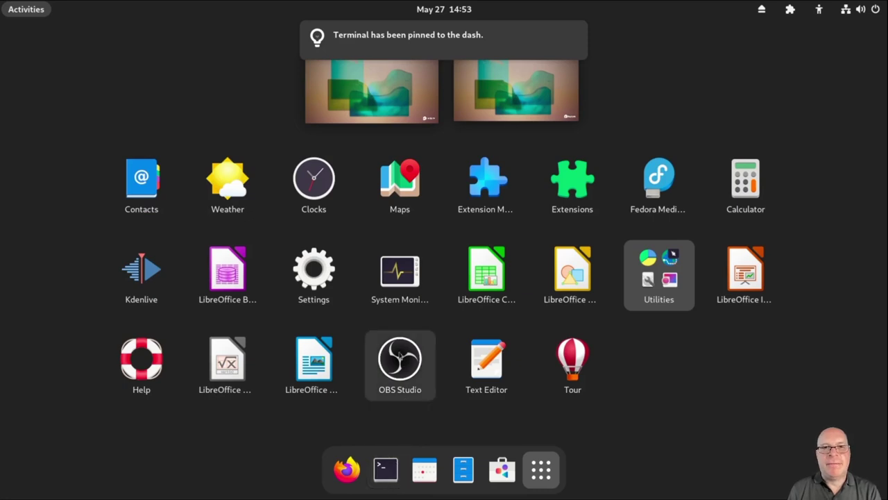
Pin OBS Studio, Kdenlive and Settings to the dock, return to the desktop, and launch Terminal
drag(399, 355, 415, 474)
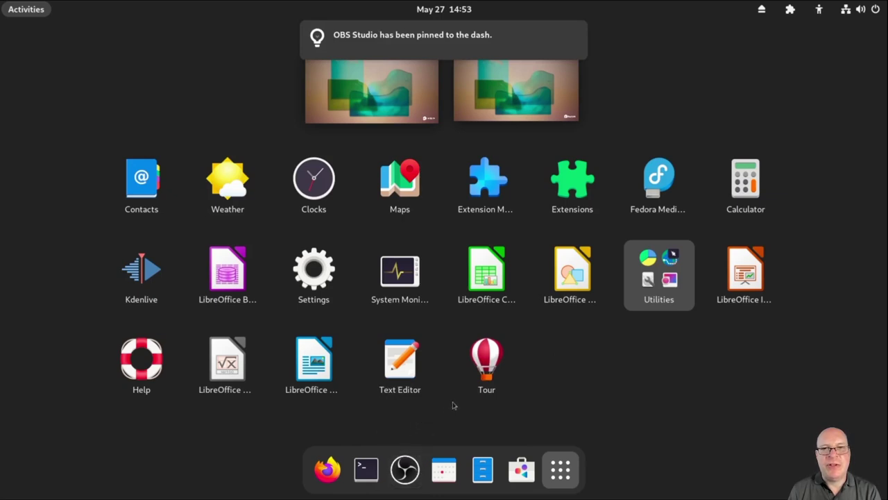
drag(141, 272, 426, 473)
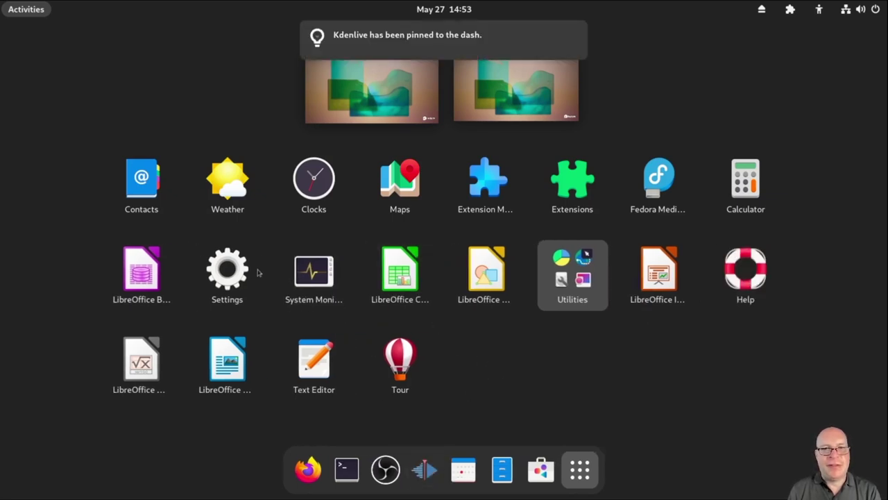
drag(232, 269, 556, 467)
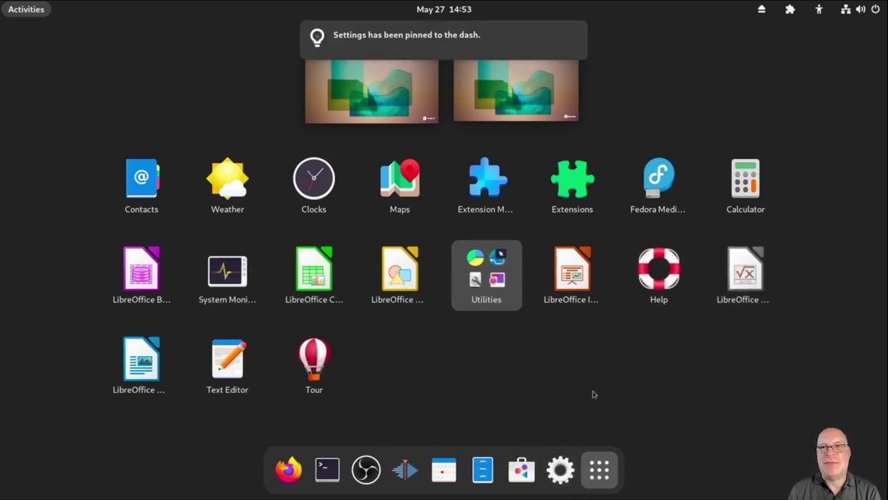
click(629, 393)
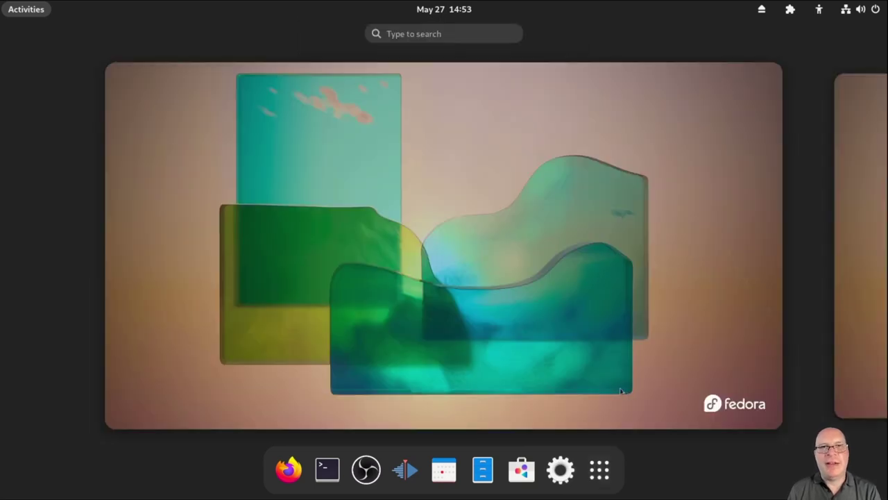
click(581, 380)
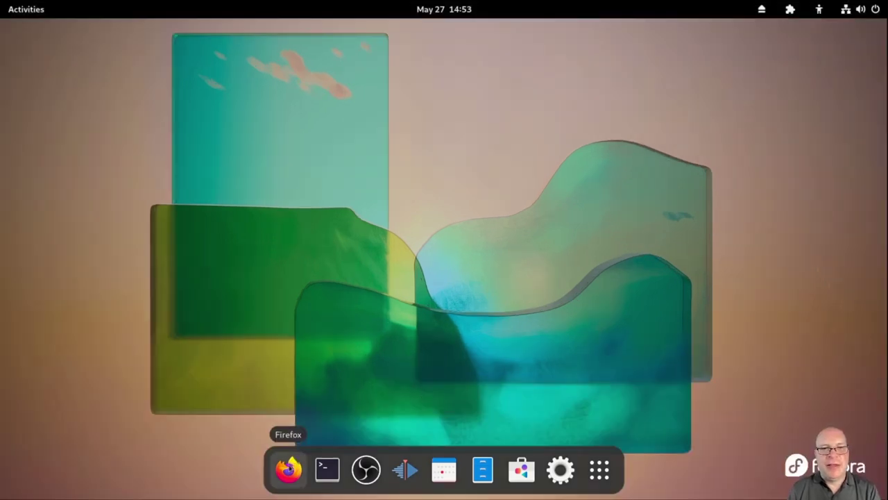
click(328, 471)
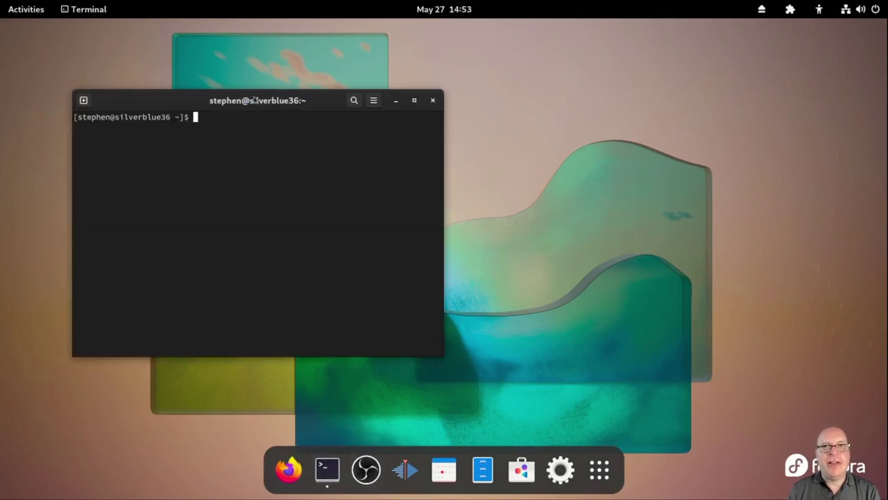
Move the Terminal window to the top-left, enlarge its text, and make it taller
drag(255, 103, 186, 32)
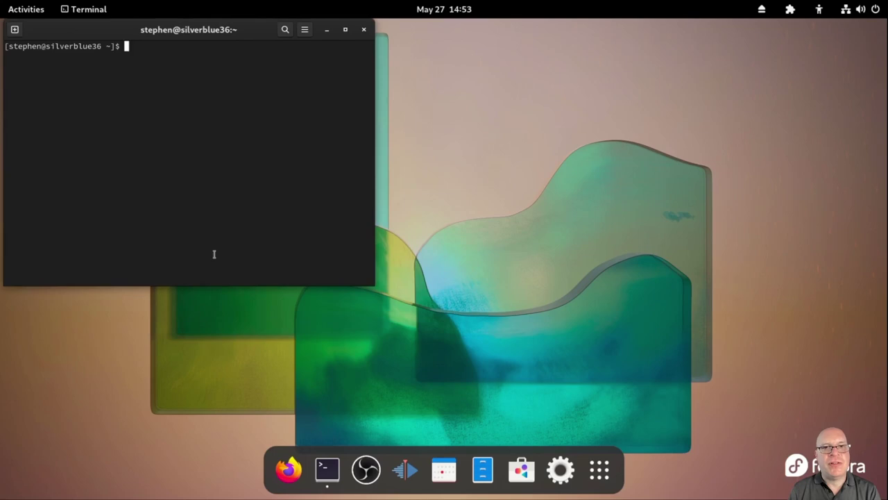
key(ctrl+plus)
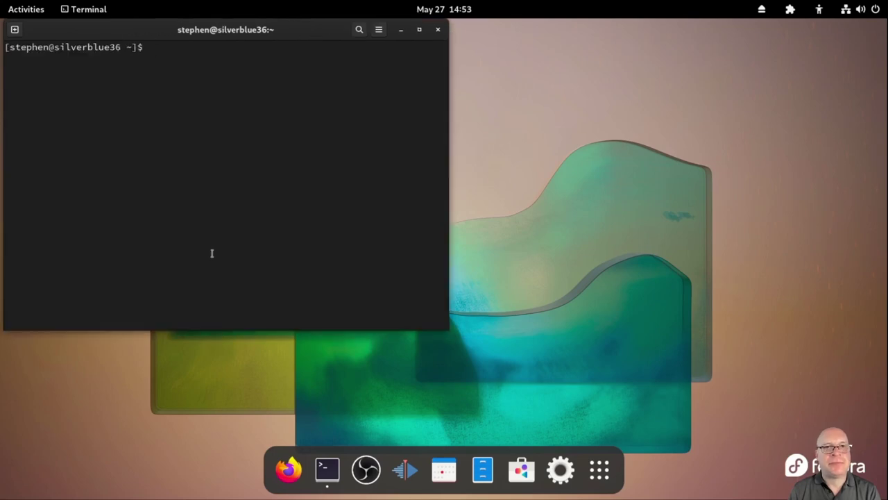
drag(241, 330, 248, 454)
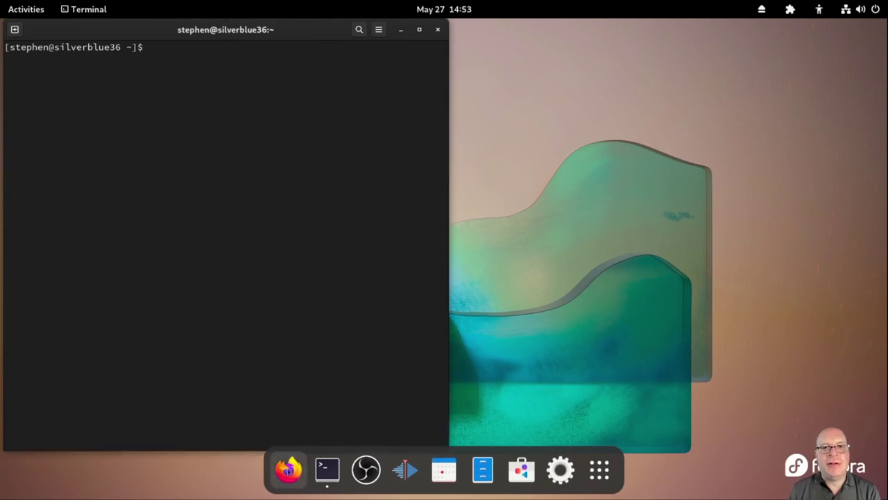
Open rpmfusion.org/Configuration in Firefox beside the terminal
click(288, 469)
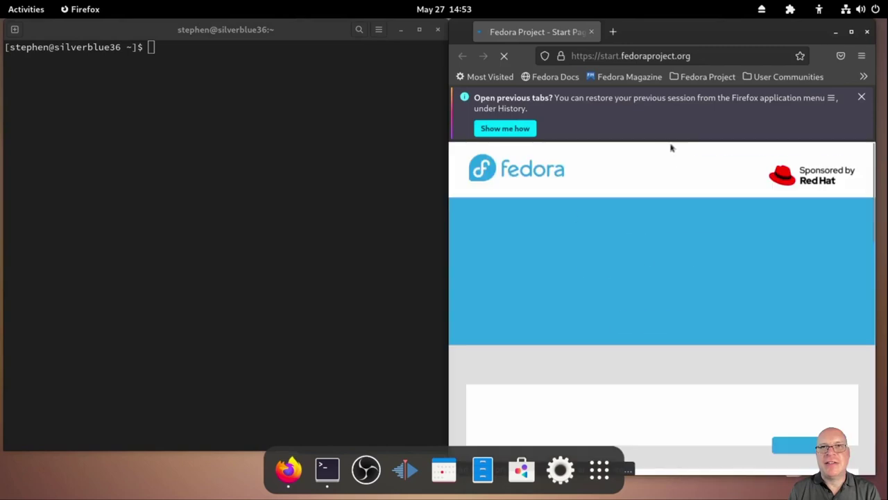
click(861, 96)
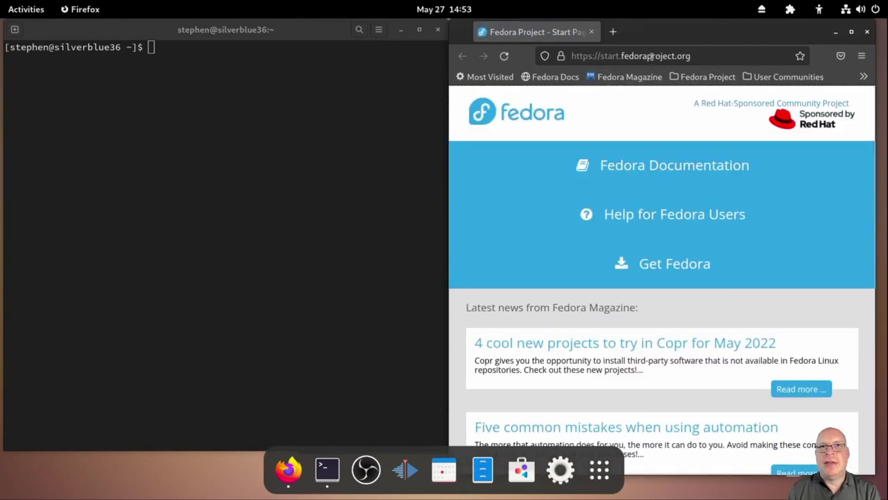
click(651, 55)
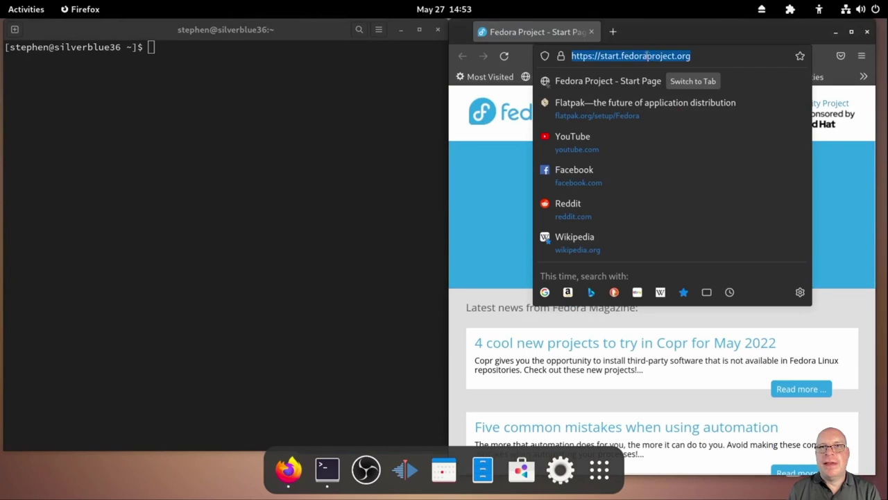
text(rpm)
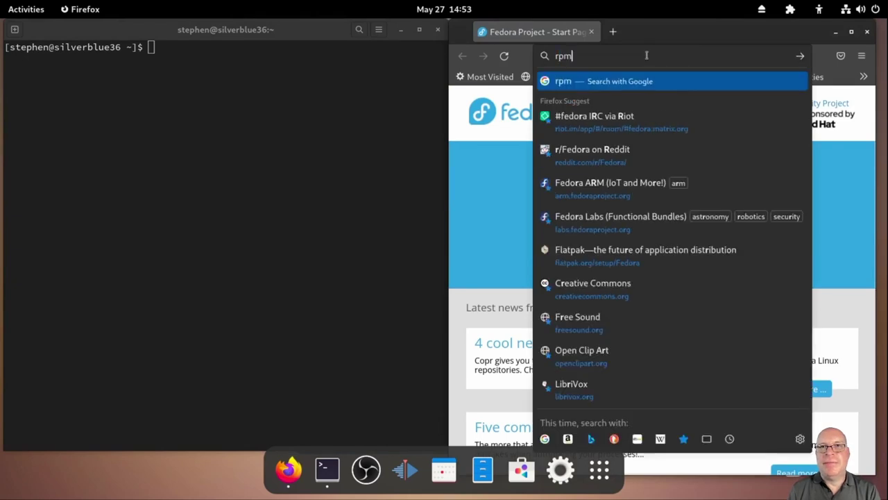
text(fusion.)
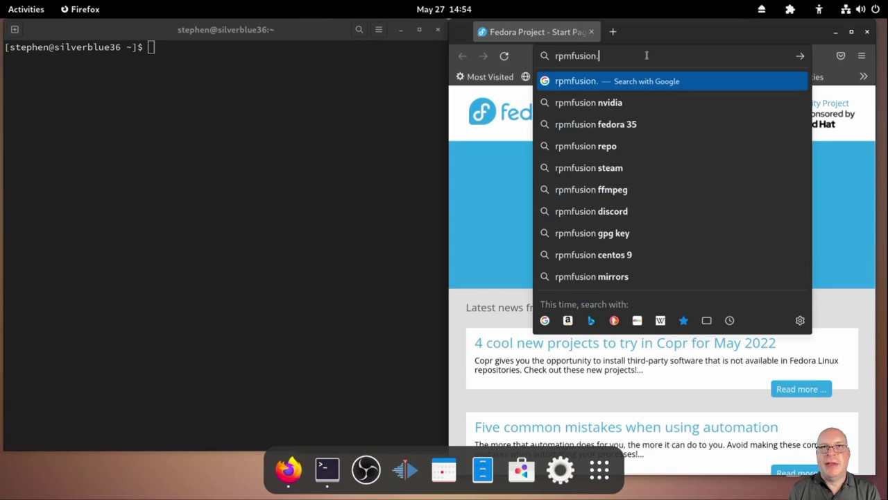
text(org/)
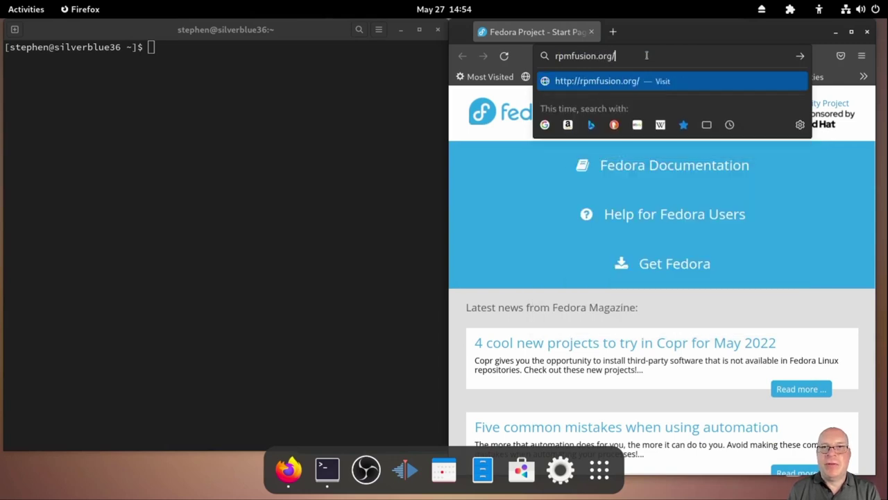
text(Configuration)
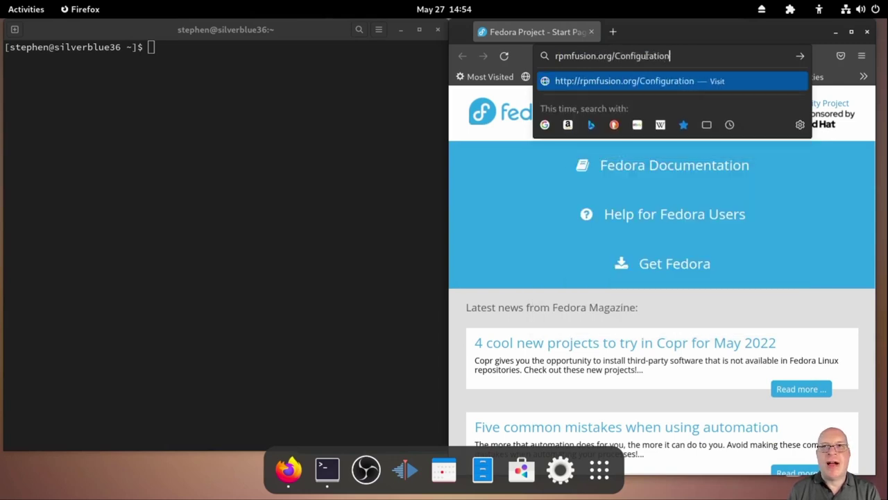
key(Return)
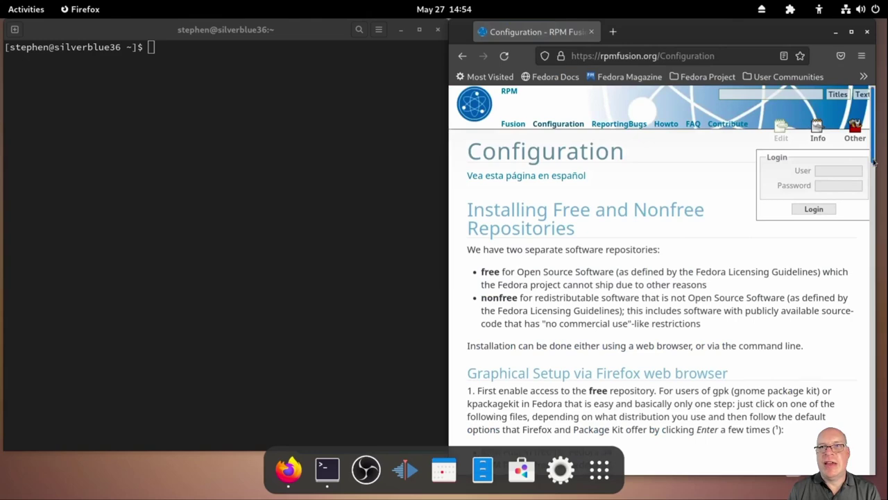
drag(874, 161, 854, 309)
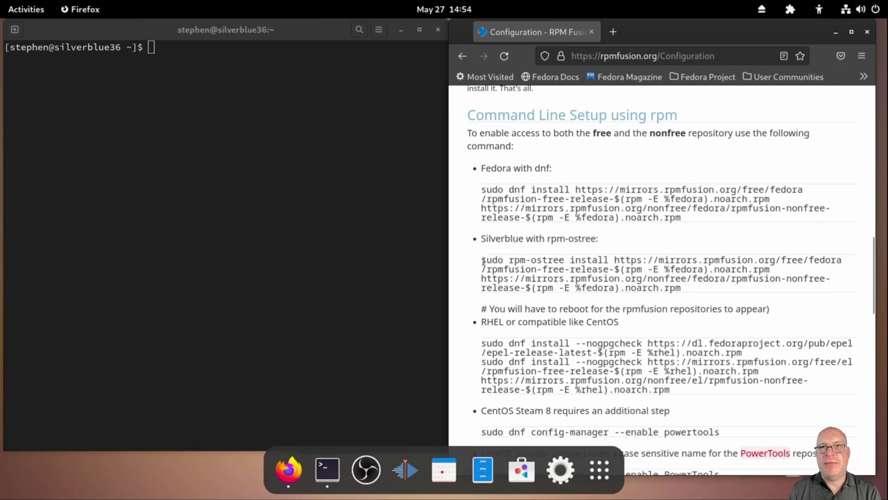
Paste and run the RPM Fusion free/nonfree rpm-ostree install command with sudo, then close Firefox
drag(482, 261, 689, 289)
key(ctrl+c)
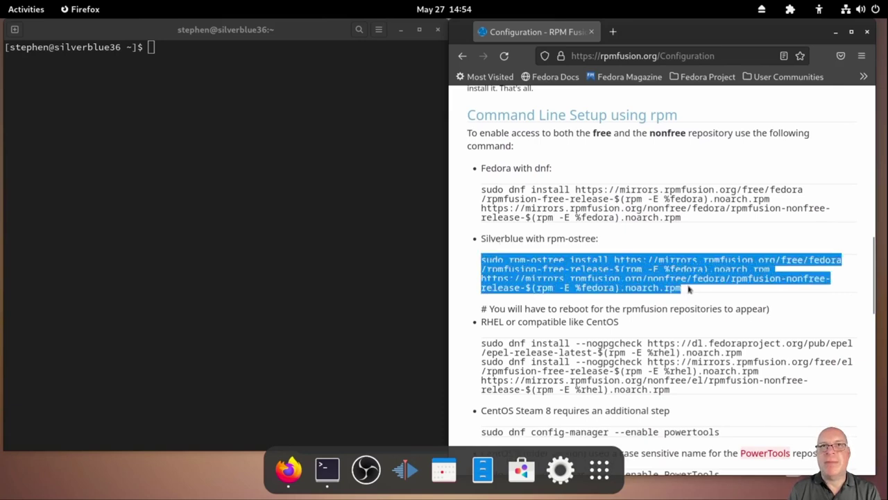
click(186, 67)
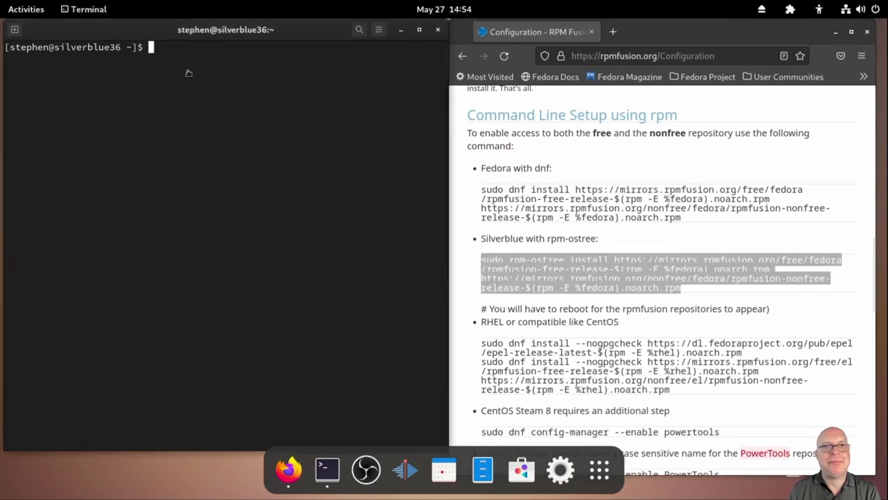
key(ctrl+shift+v)
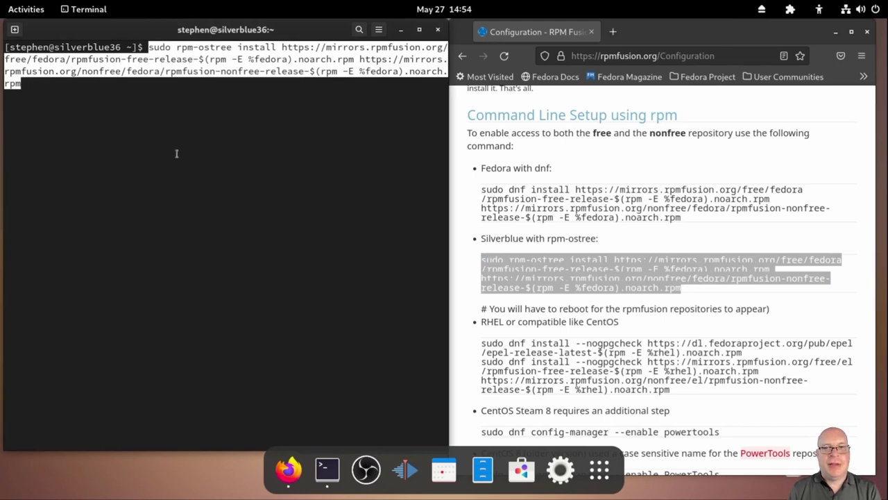
key(Return)
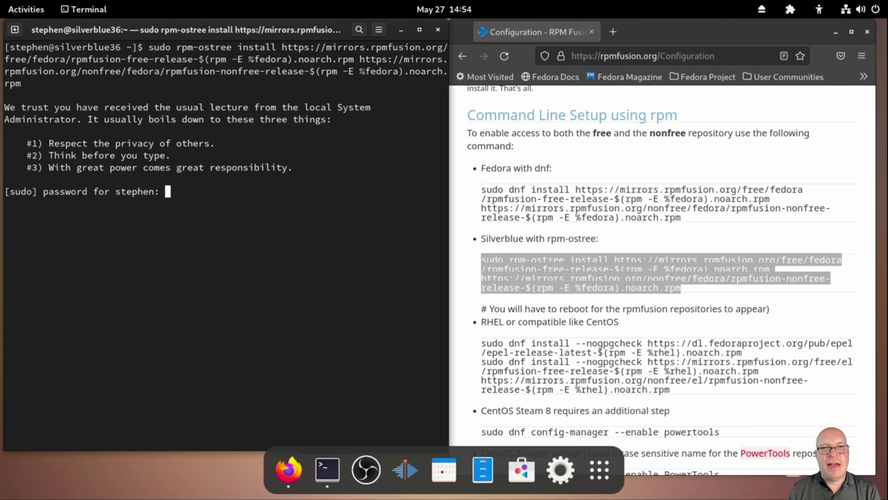
key(Return)
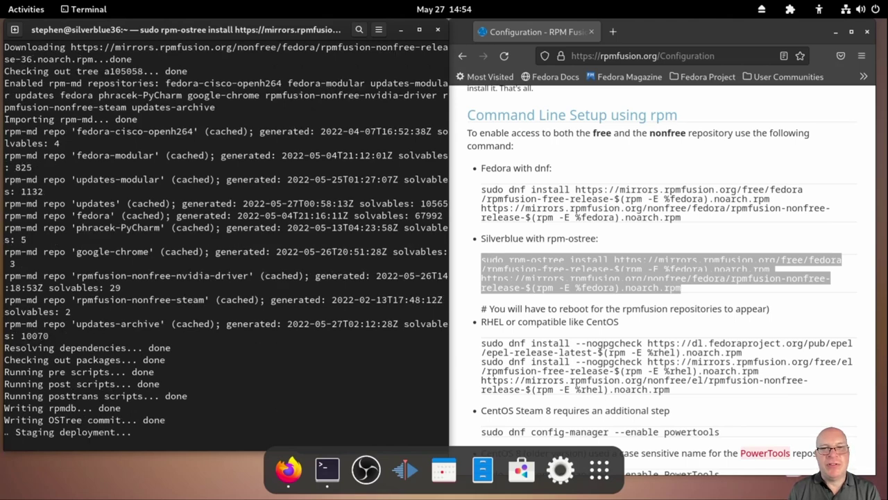
click(867, 31)
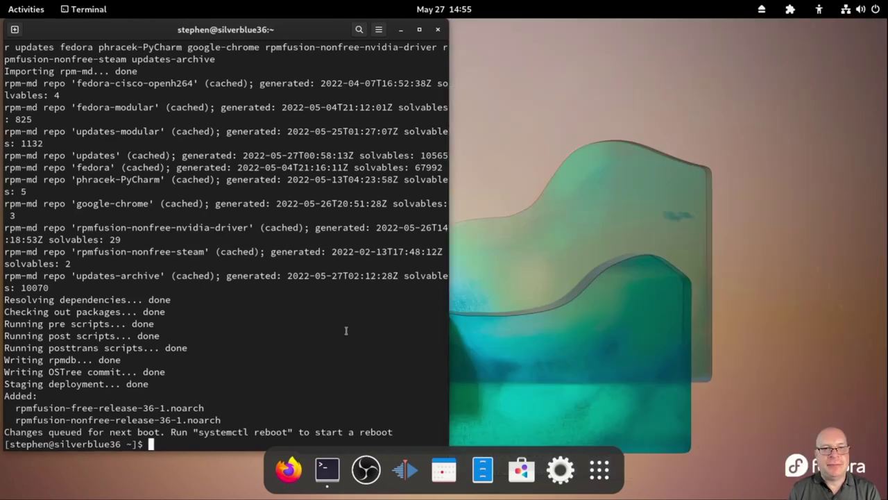
Reboot with the suggested systemctl reboot command, log back in, and open a new Terminal window
drag(198, 432, 289, 432)
middle_click(177, 442)
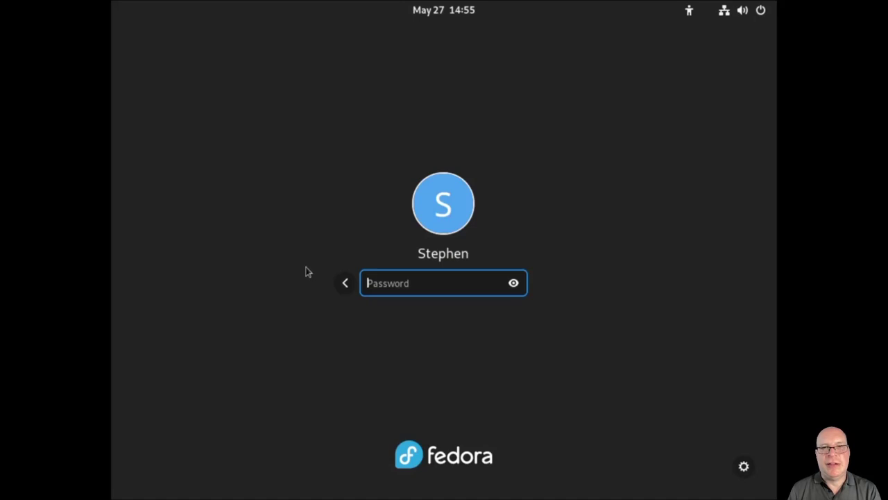
text(password1)
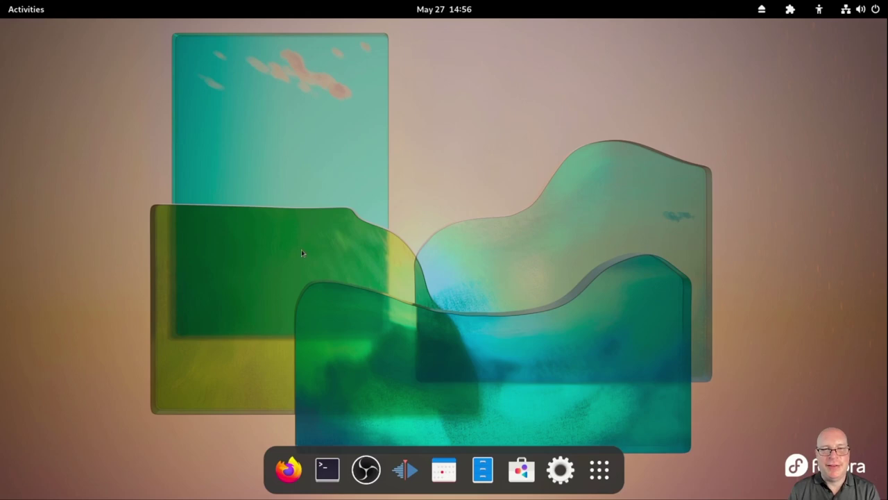
click(327, 470)
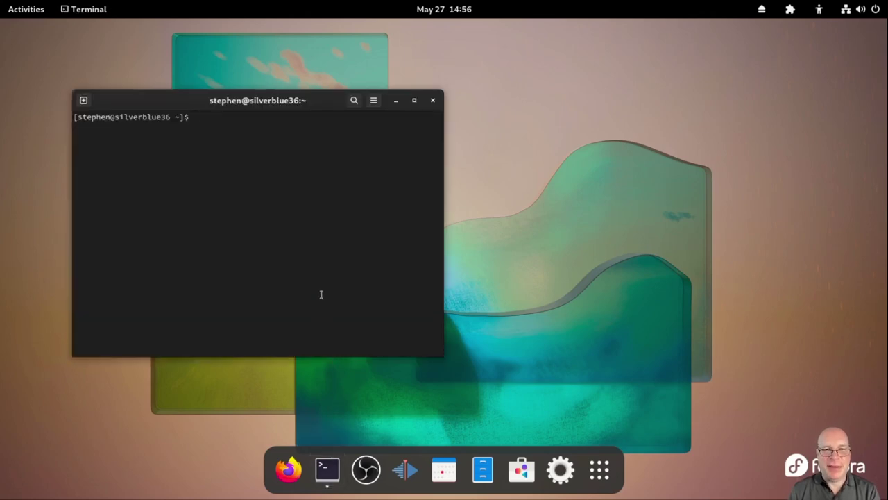
Enlarge the terminal text and run cat /proc/cpuinfo, correcting the 'car' typo
key(ctrl+plus)
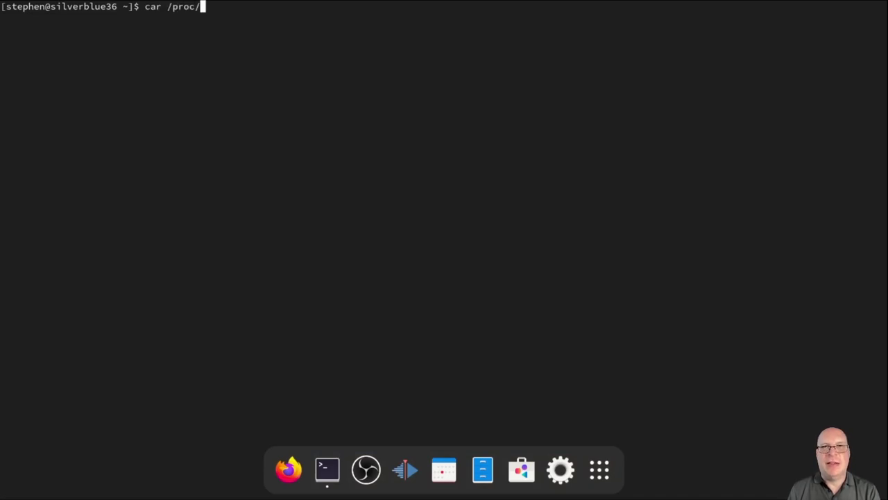
text(cpuinfo)
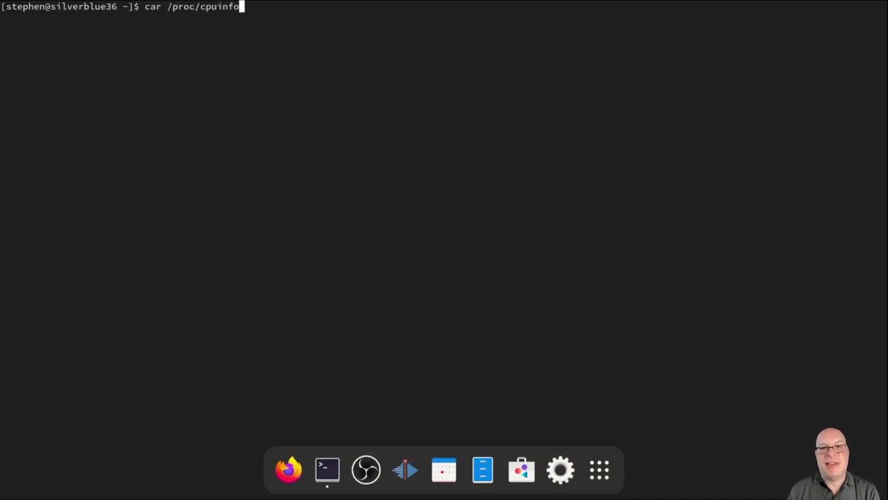
key(Return)
key(Up)
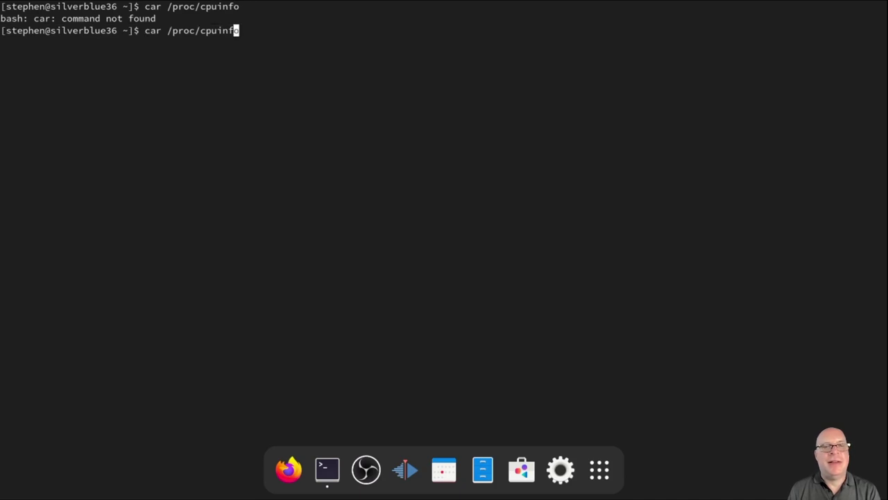
key(Left)
key(Left)
key(Left)
key(Left)
key(Left)
key(Left)
key(Left)
key(Left)
key(Left)
key(Left)
key(Left)
key(Left)
key(Left)
key(Left)
key(BackSpace)
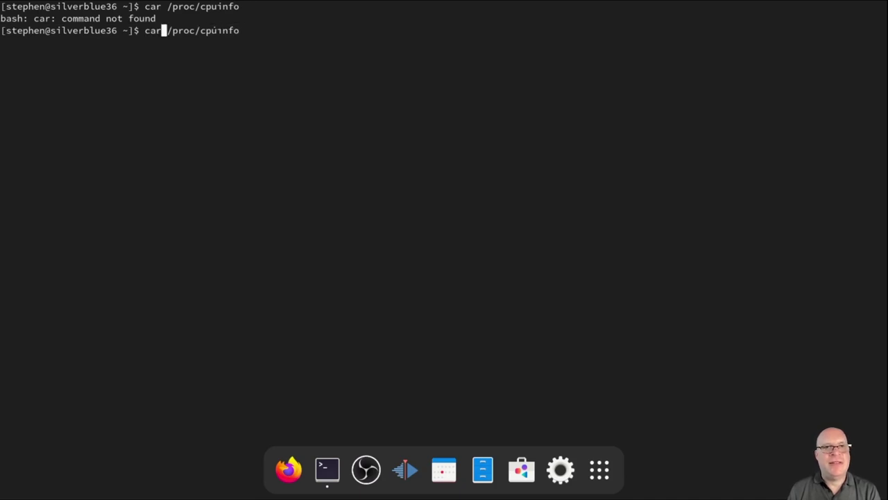
text(t)
key(Return)
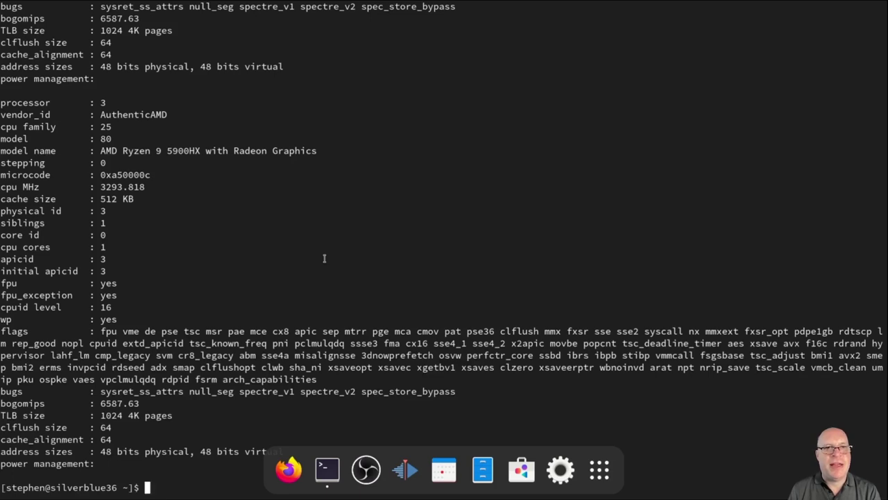
Recall the command and edit it into 'cat /proc/cpuinfo | grep'
key(Up)
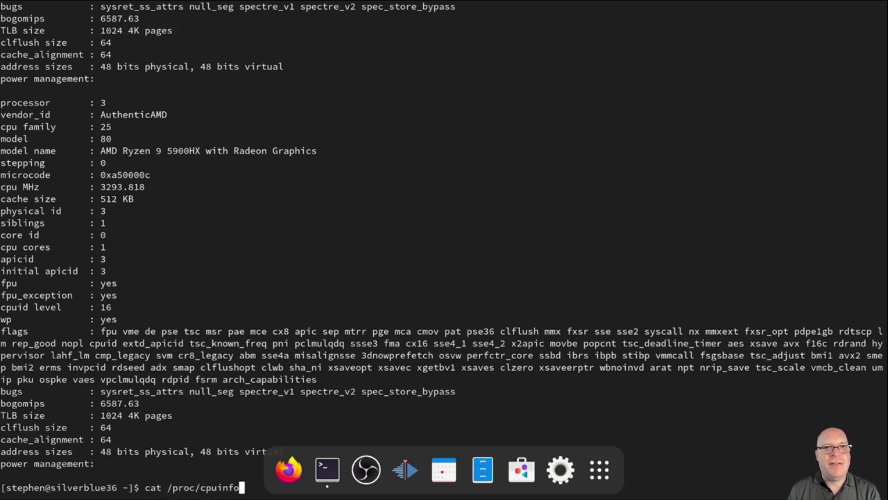
key(BackSpace)
key(BackSpace)
key(BackSpace)
key(BackSpace)
key(BackSpace)
key(BackSpace)
key(BackSpace)
key(BackSpace)
key(BackSpace)
key(BackSpace)
key(BackSpace)
key(BackSpace)
key(BackSpace)
key(BackSpace)
key(BackSpace)
key(BackSpace)
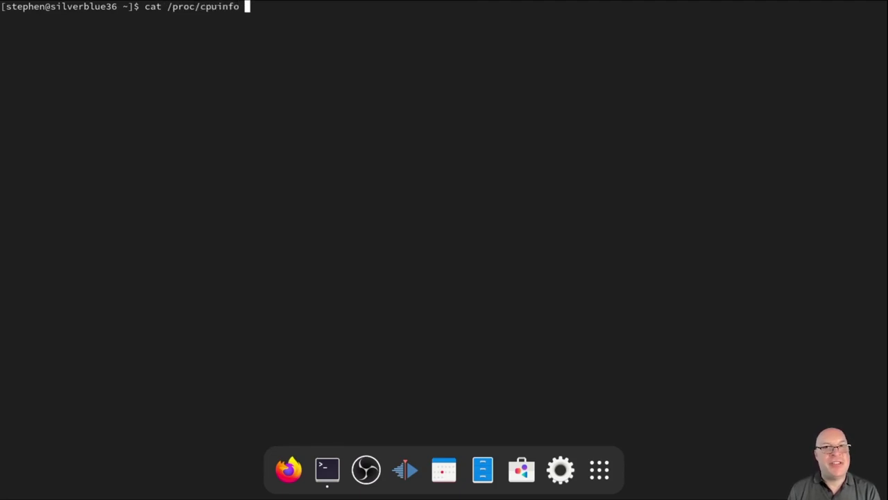
text(| grep)
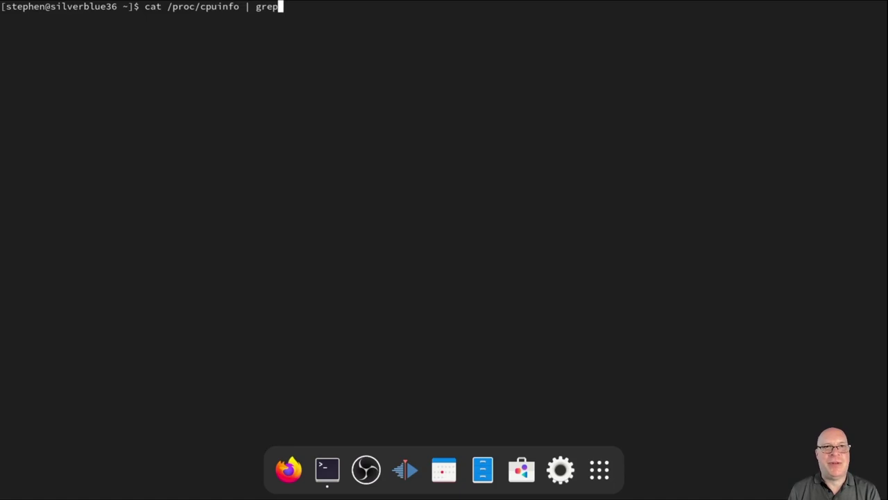
Search /proc/cpuinfo for vmx or svm virtualization flags using egrep "vmx|svm"
key(BackSpace)
key(BackSpace)
key(BackSpace)
key(BackSpace)
text(e)
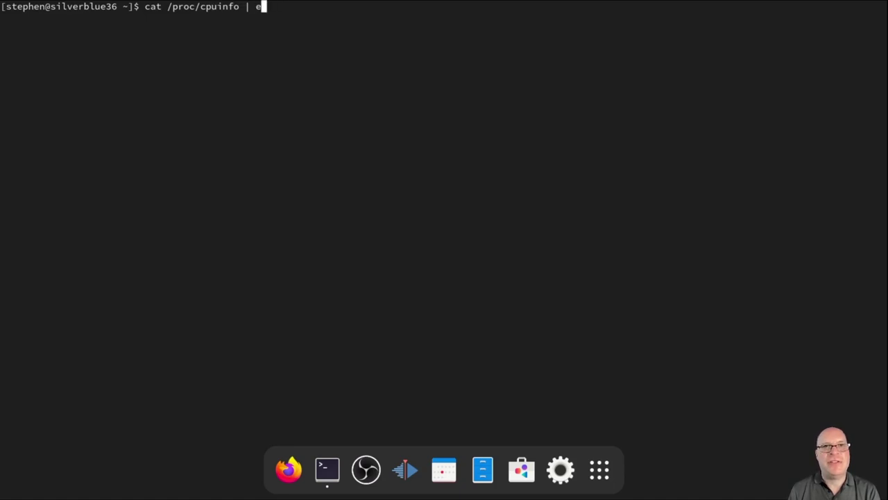
text(grep)
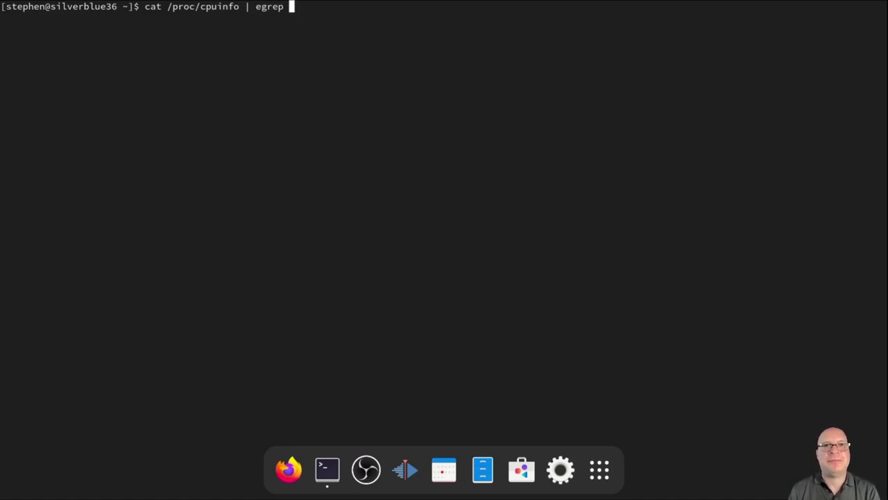
text( "vmx|)
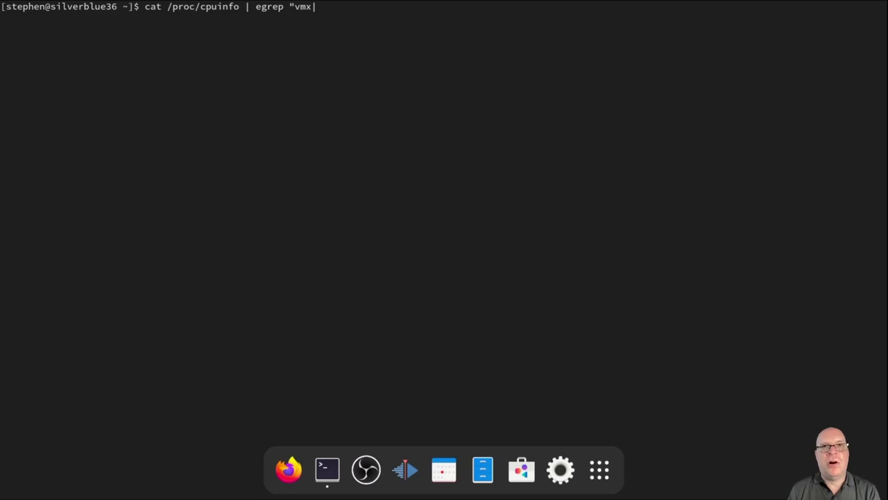
text(svm")
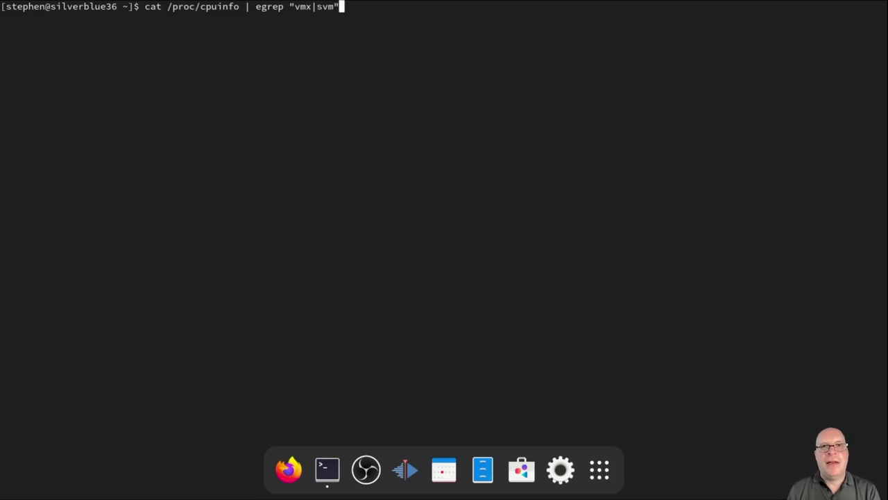
key(Return)
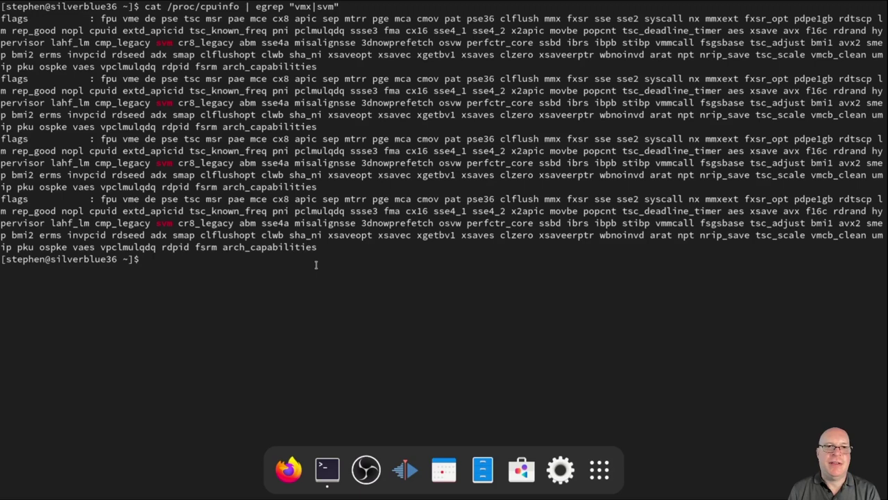
Check loaded kvm modules with lsmod | grep kvm, clear, and begin the rpm-ostree install command
text(lsmod)
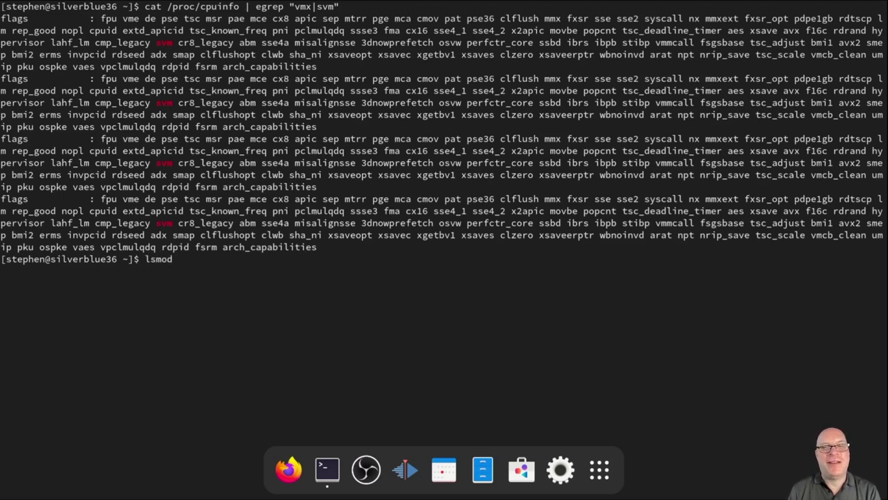
text( | g)
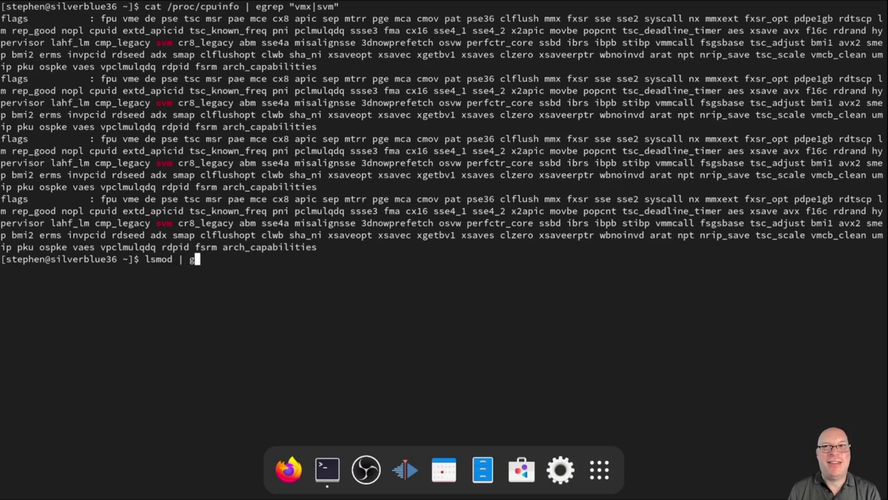
text(rep kvm)
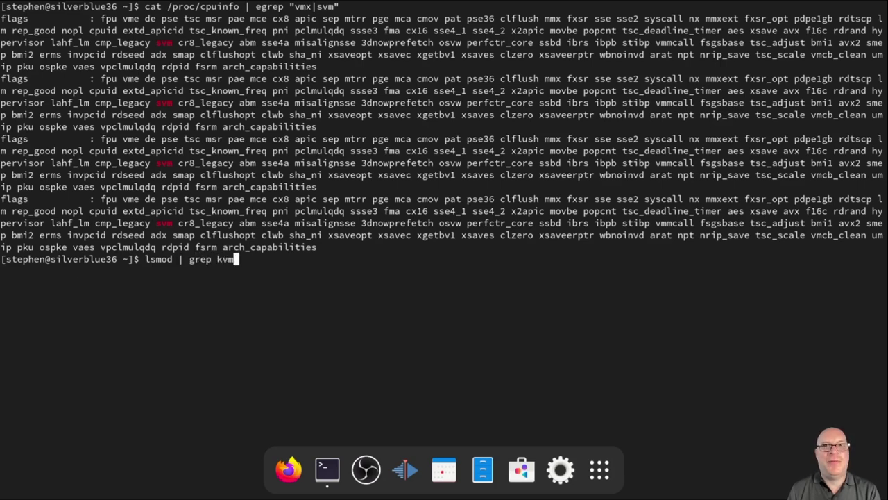
key(Return)
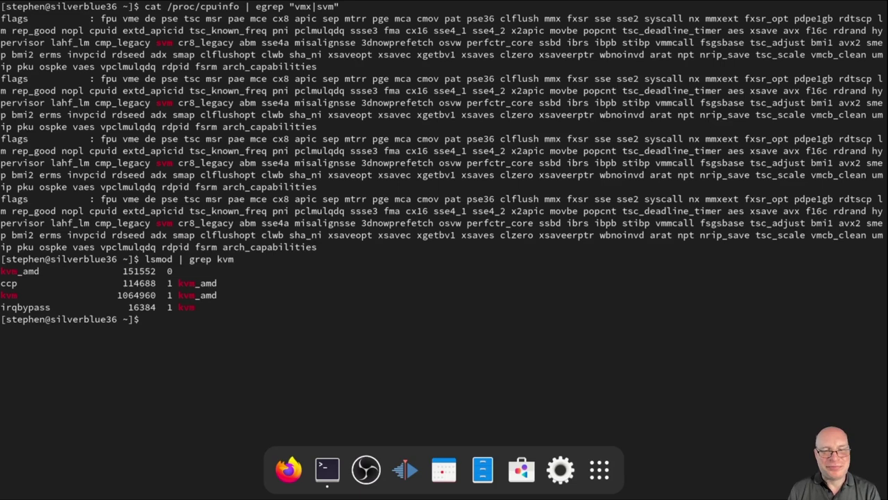
text(clea)
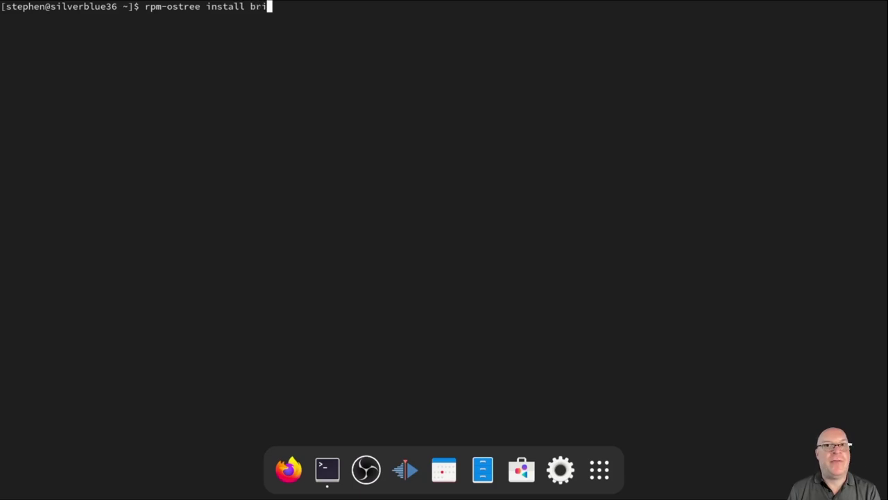
text(-u)
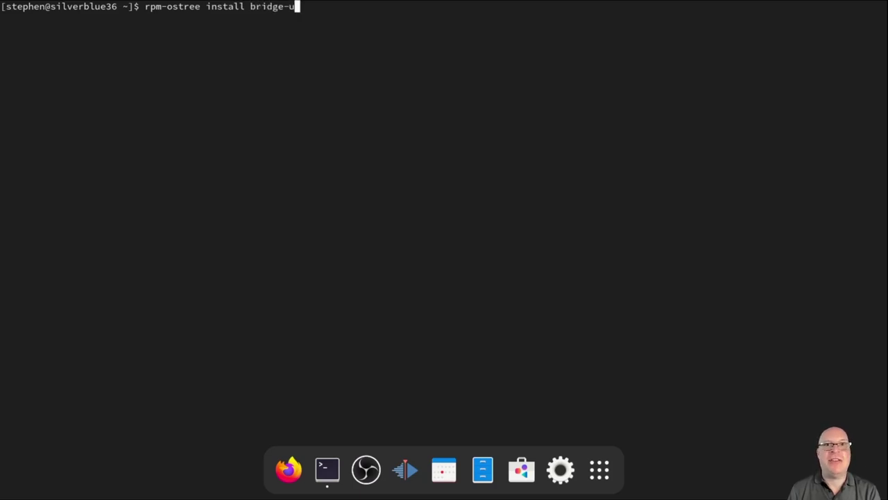
text(tils libvirt)
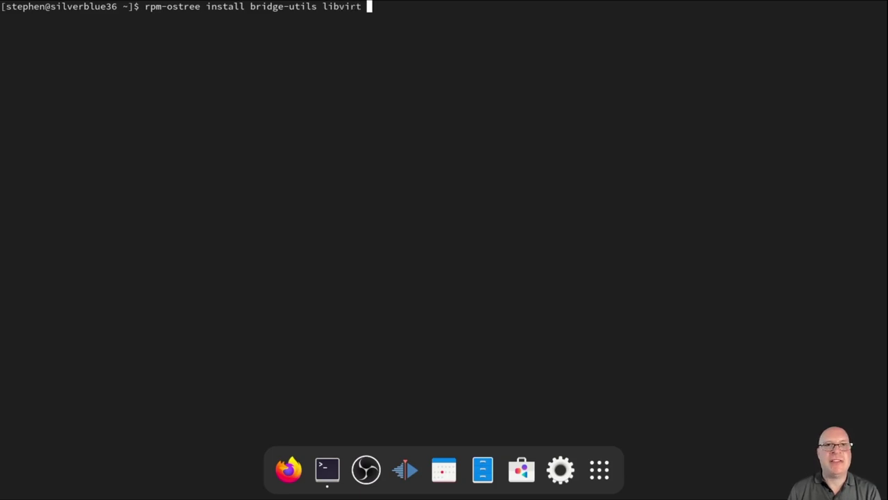
text( virt-install qemu)
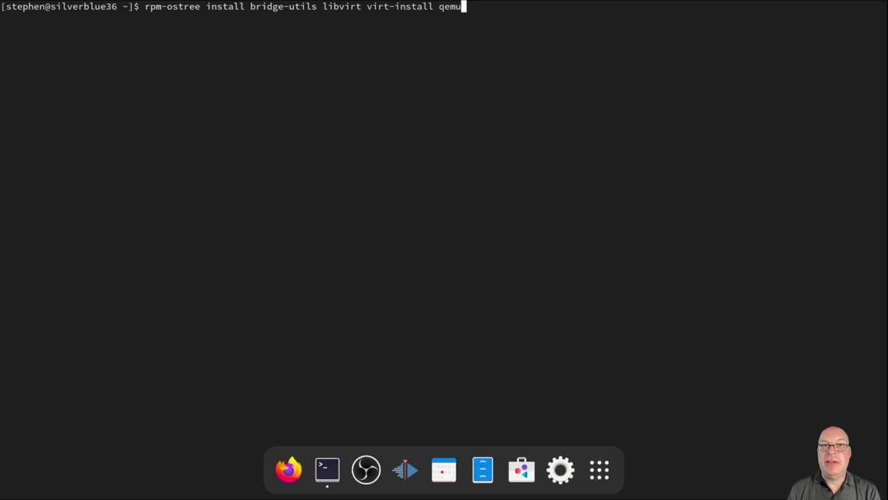
text(-kvm)
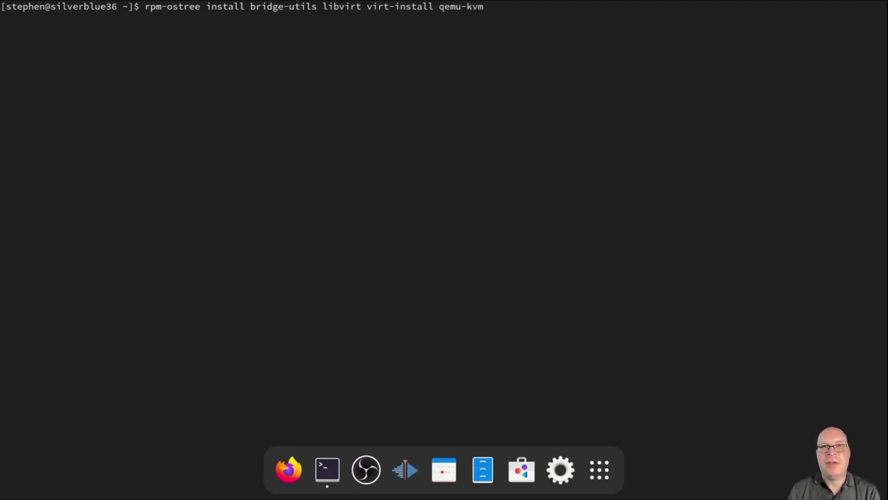
text( libvir)
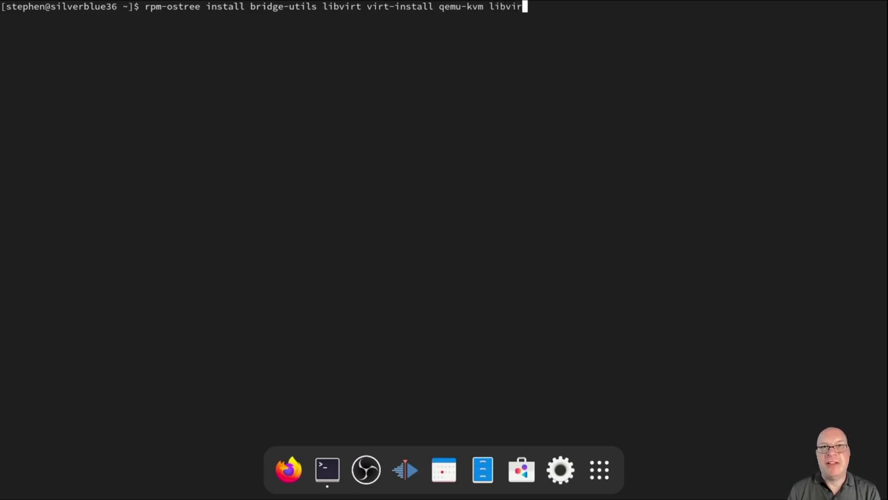
text(t-deve)
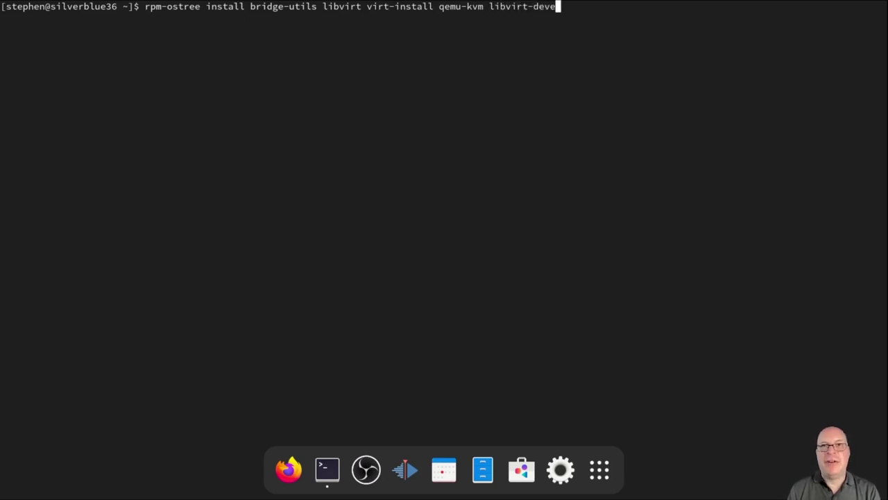
text(l vir)
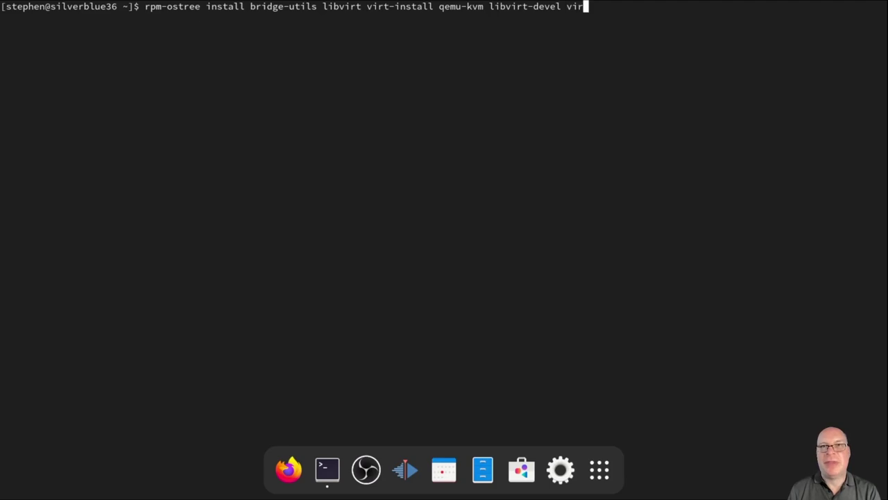
text(t-top)
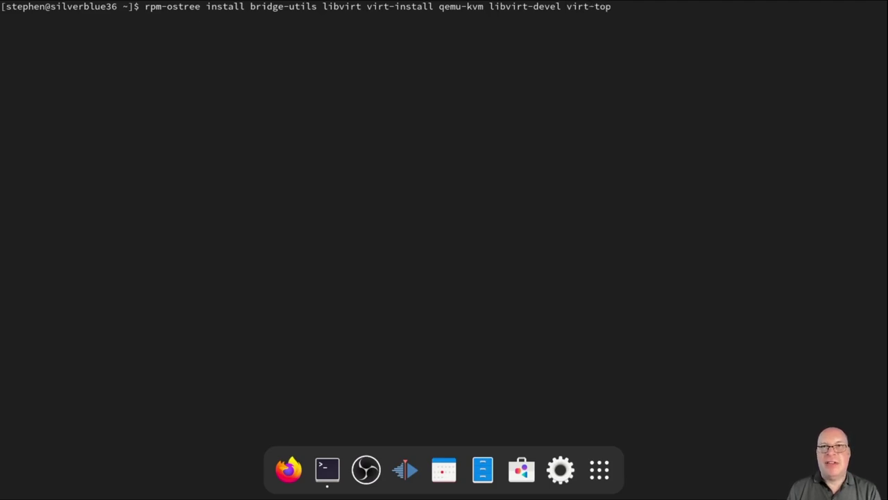
text( lib)
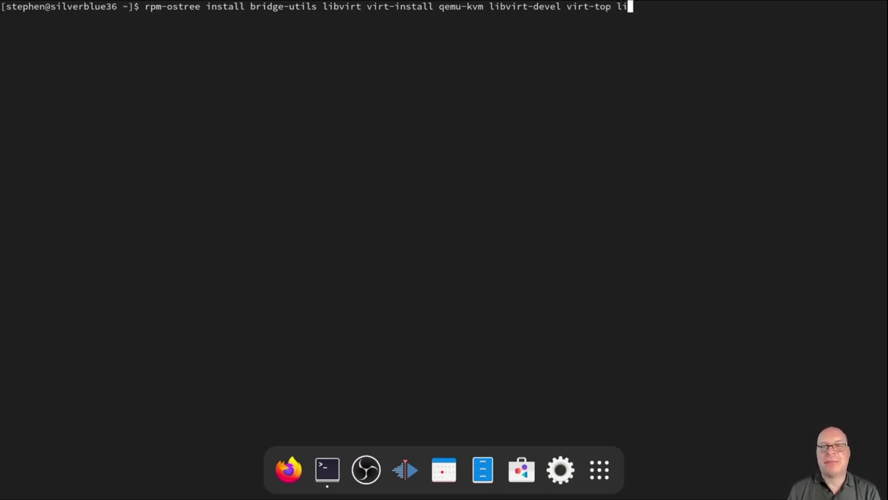
text(gu)
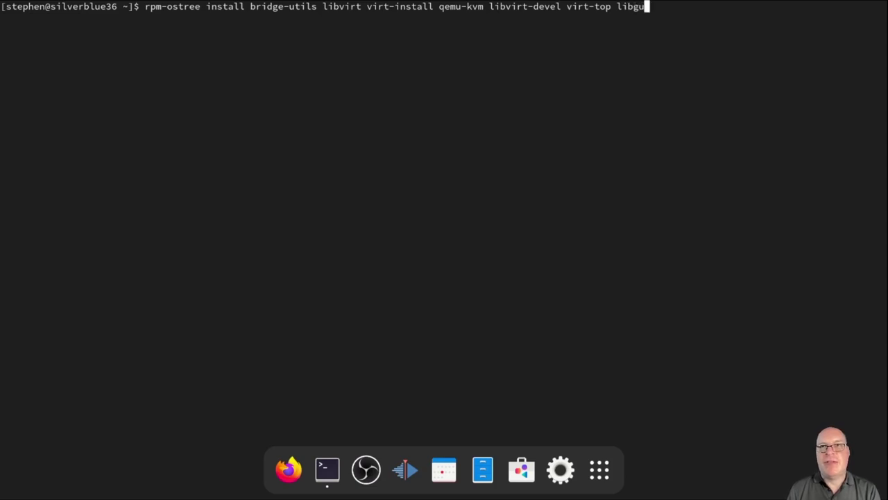
text(estfs-tools)
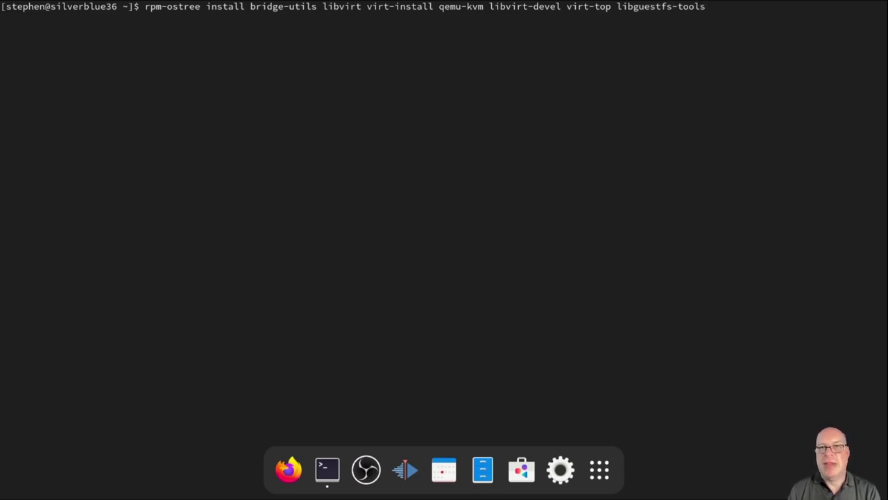
text( guestfs)
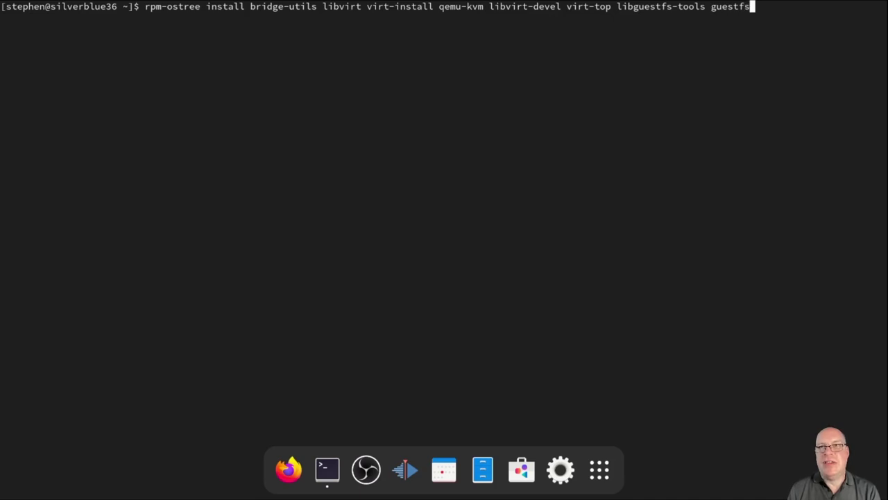
text(-tools)
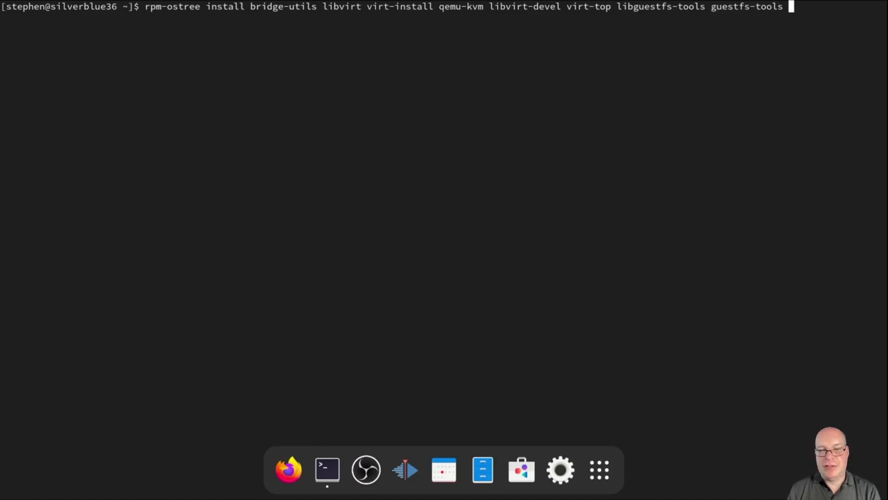
text( e)
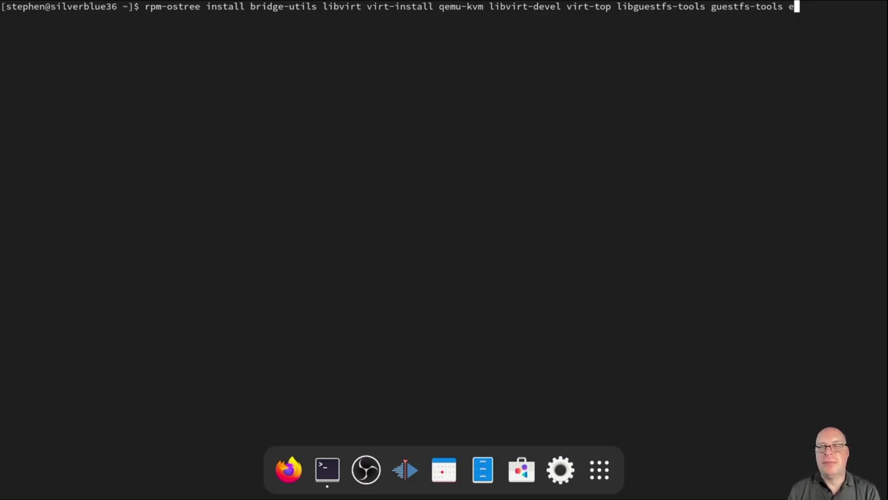
text(dk2)
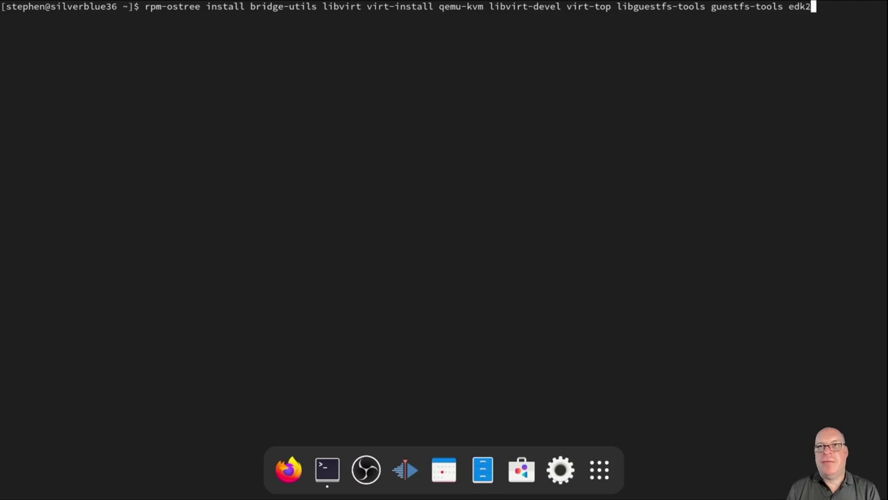
text(-o)
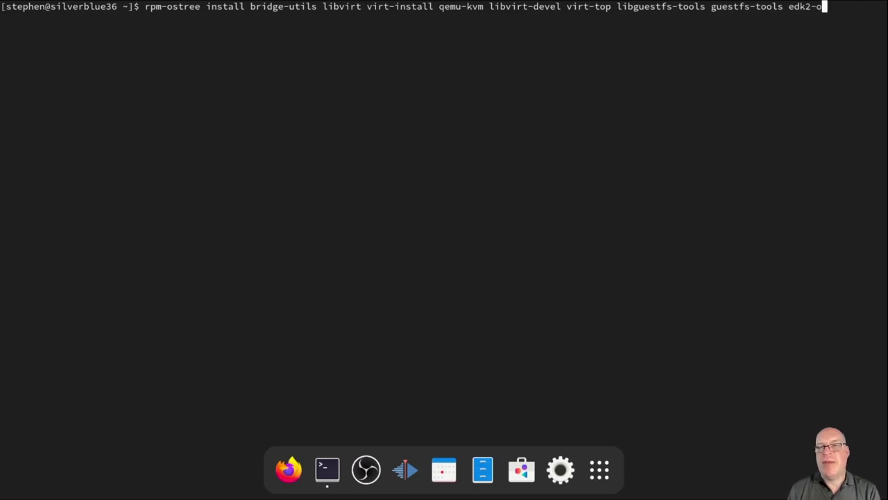
text(vmf)
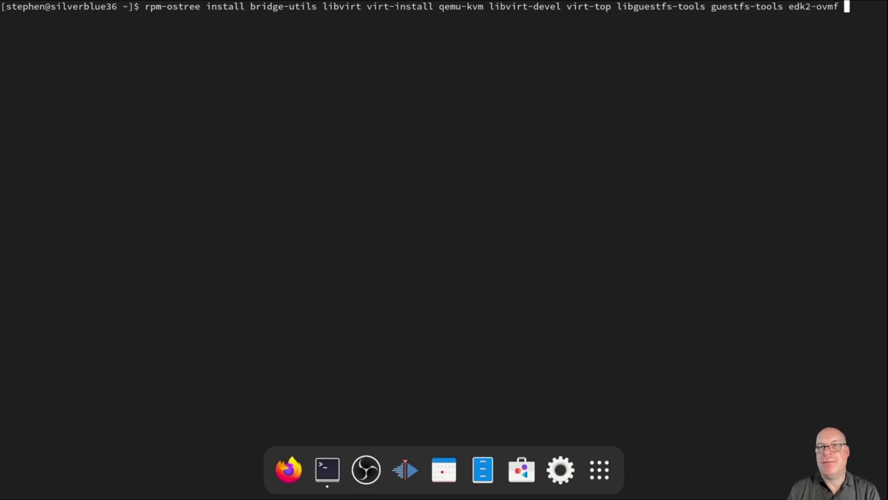
text( virt-man)
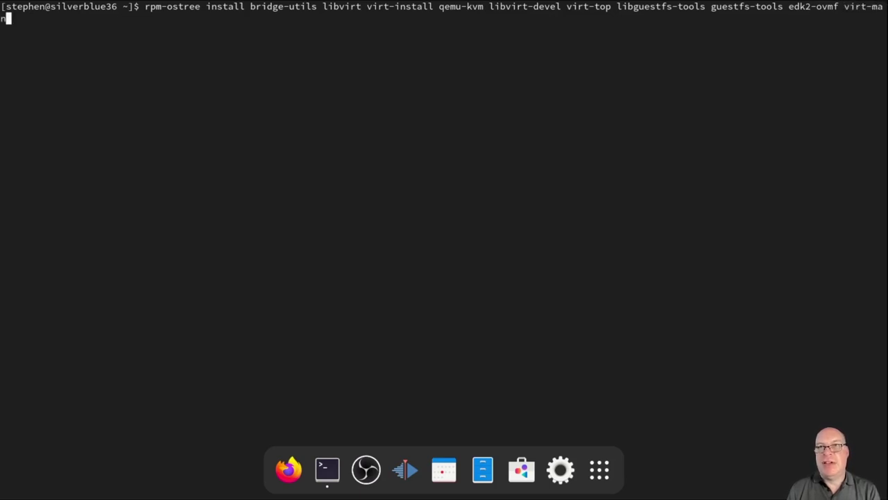
text(ager)
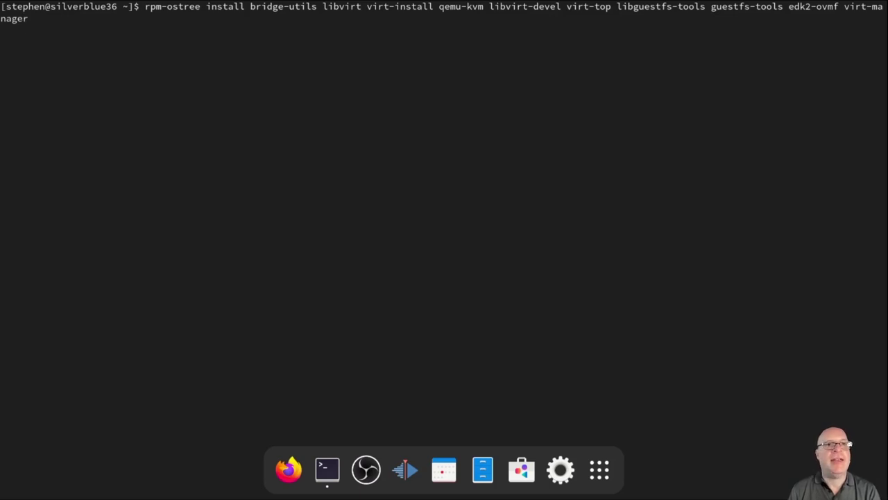
Run the rpm-ostree install of bridge-utils, libvirt, qemu-kvm, virt-manager and the other virtualization packages
key(Return)
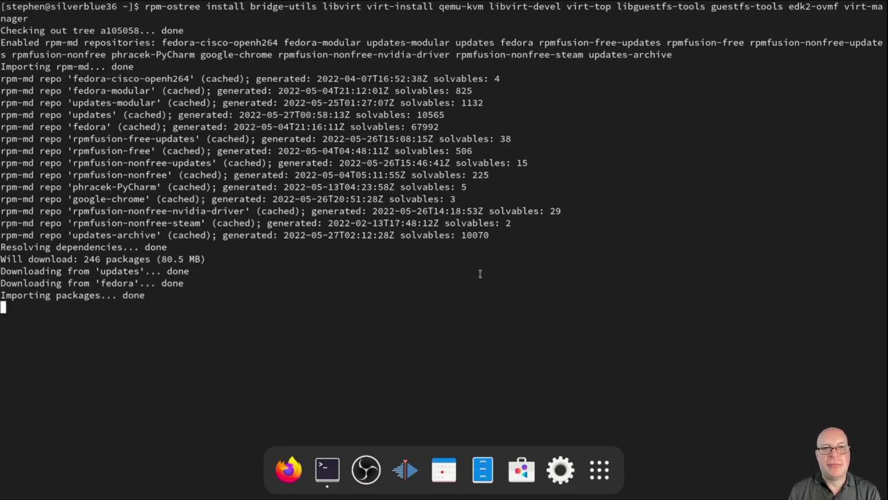
Take the terminal out of full screen, resize and move it, then paste and run systemctl reboot
key(F11)
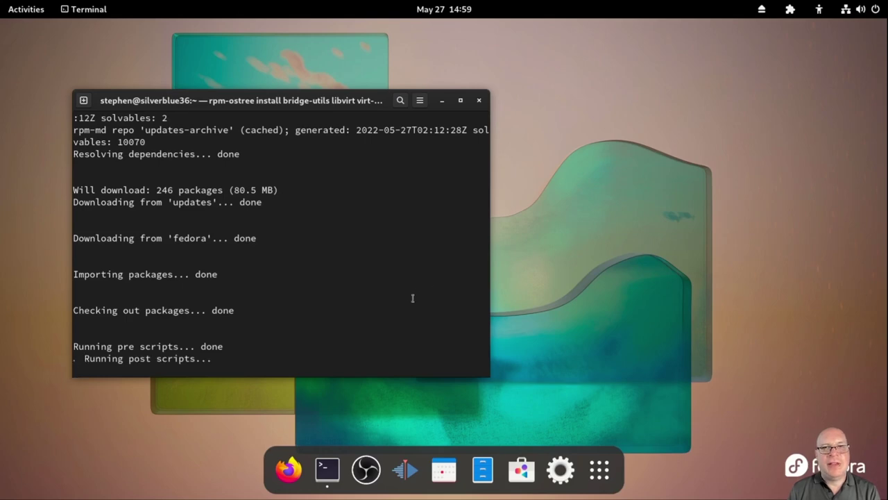
drag(490, 372, 656, 437)
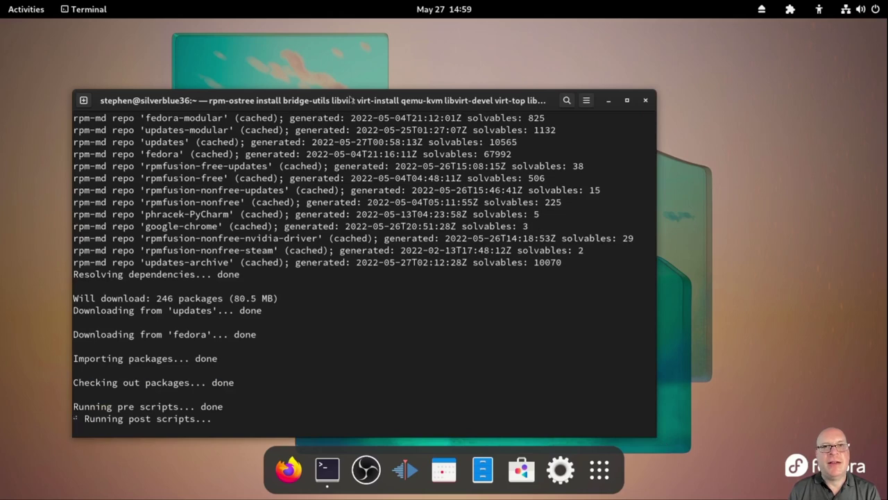
drag(352, 100, 326, 52)
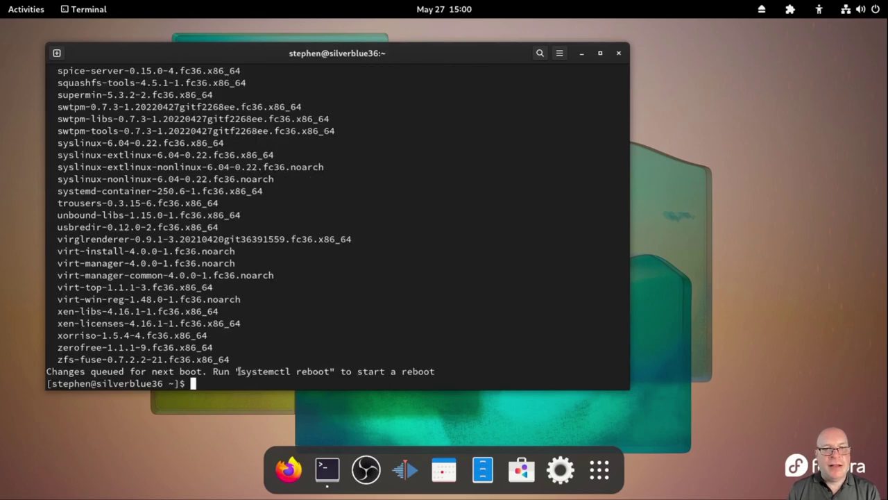
drag(239, 371, 330, 372)
middle_click(229, 386)
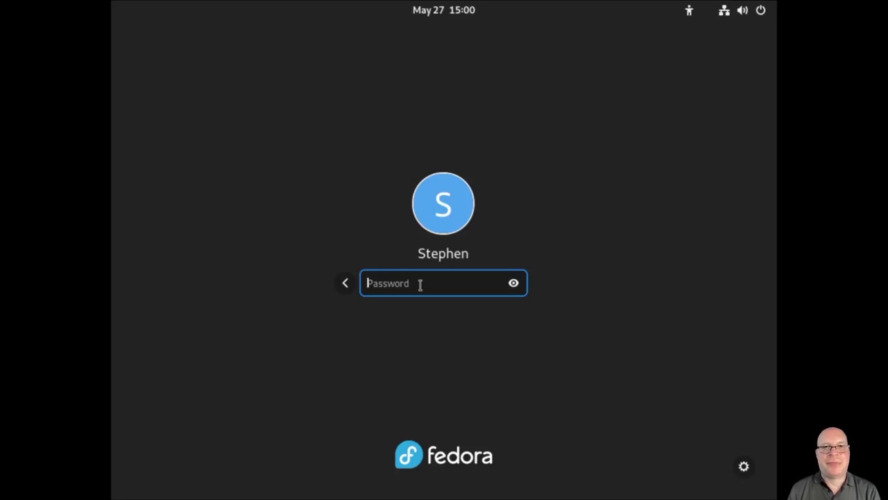
Log back in, pin Virtual Machine Manager to the dash from the app grid, and open Terminal
text(*********)
key(Return)
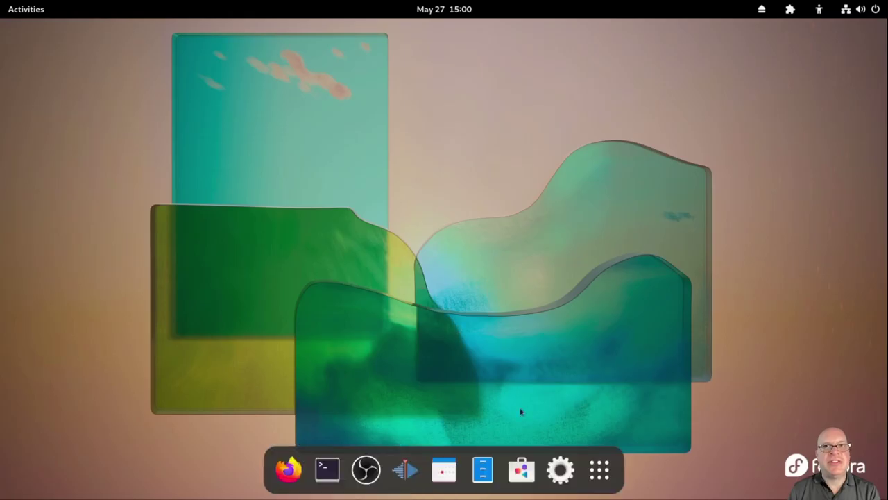
click(600, 470)
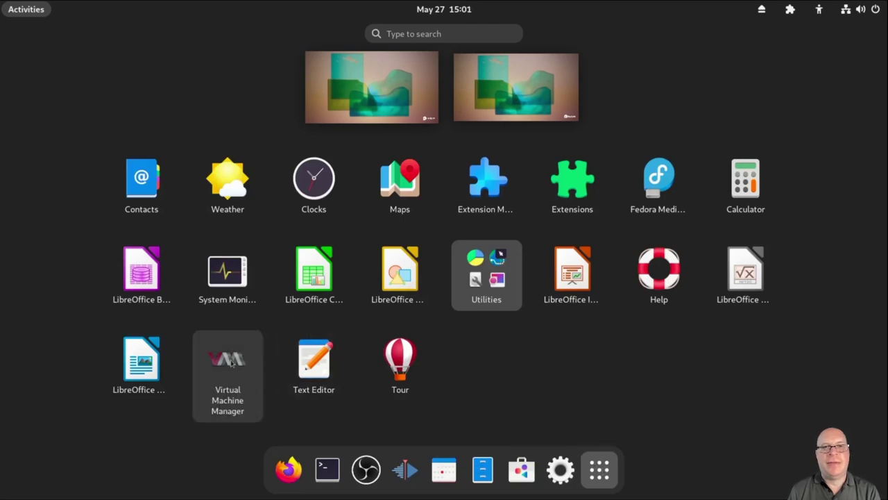
click(253, 365)
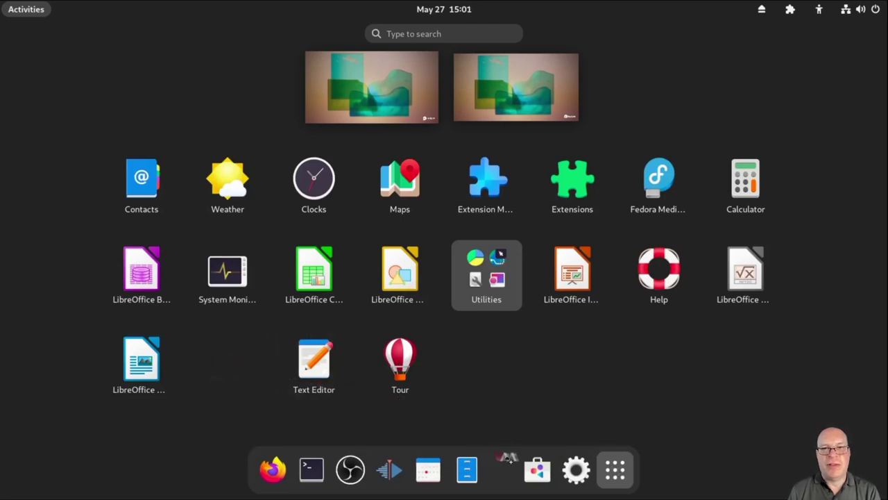
drag(508, 472, 509, 474)
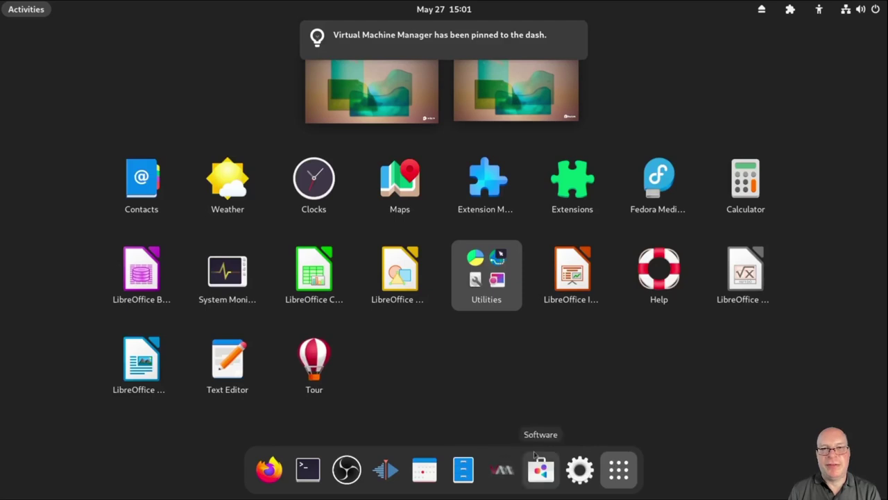
click(575, 417)
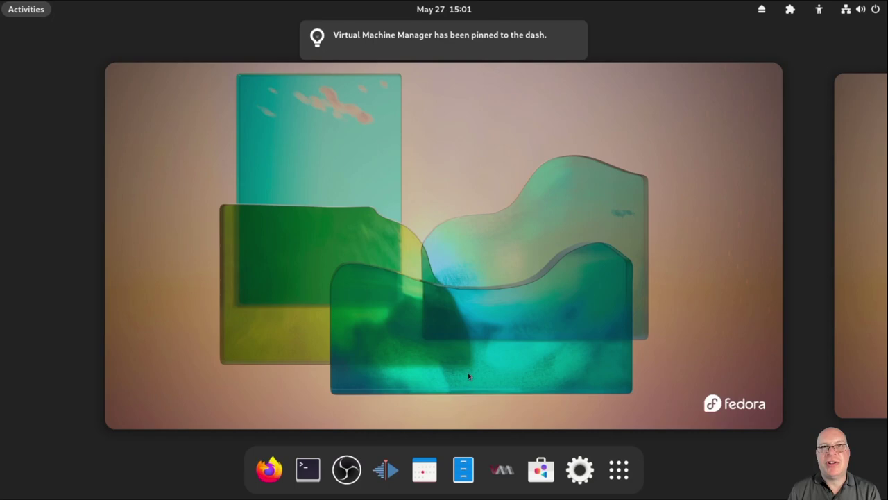
click(308, 470)
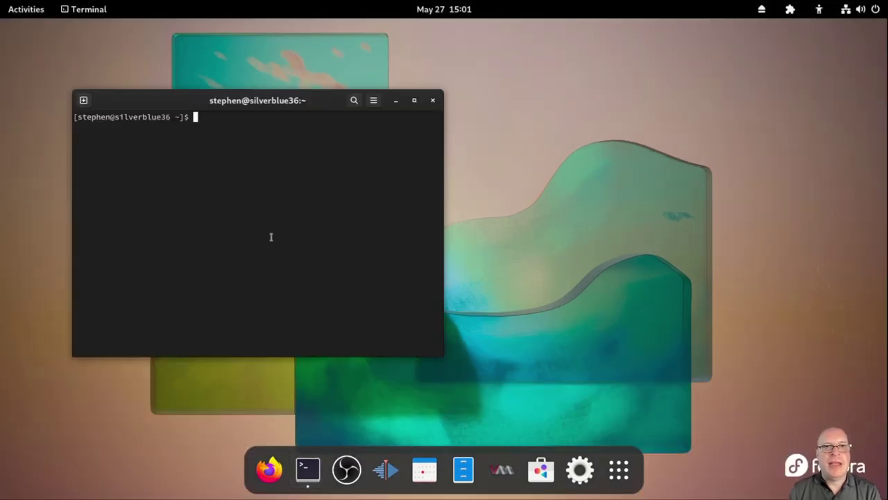
Enlarge the terminal text and window, then authenticate and run systemctl enable --now libvirtd
key(ctrl+plus)
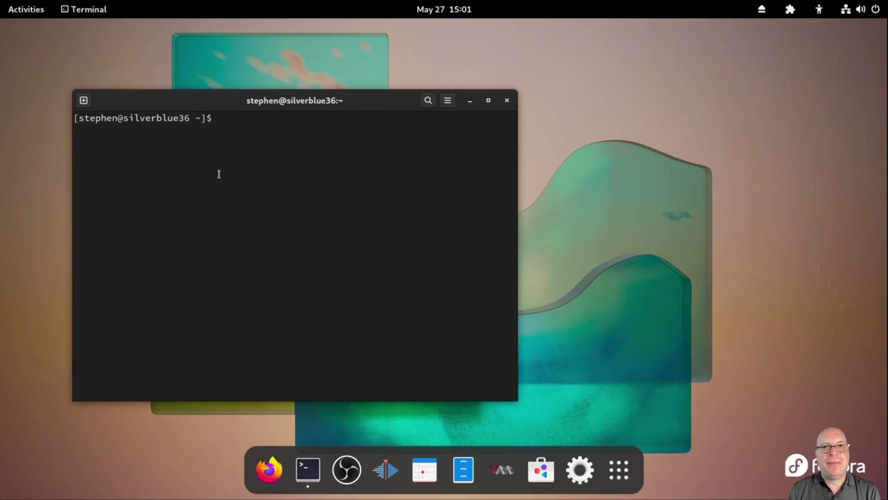
drag(82, 88, 48, 41)
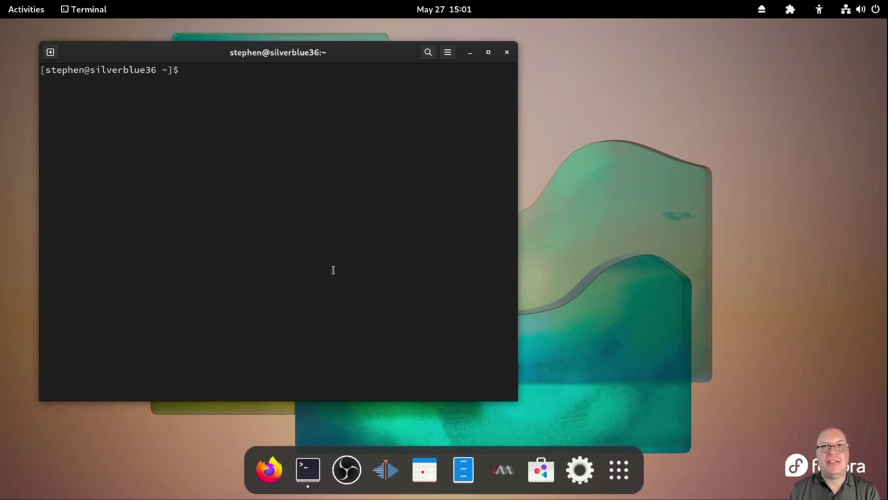
text(sys)
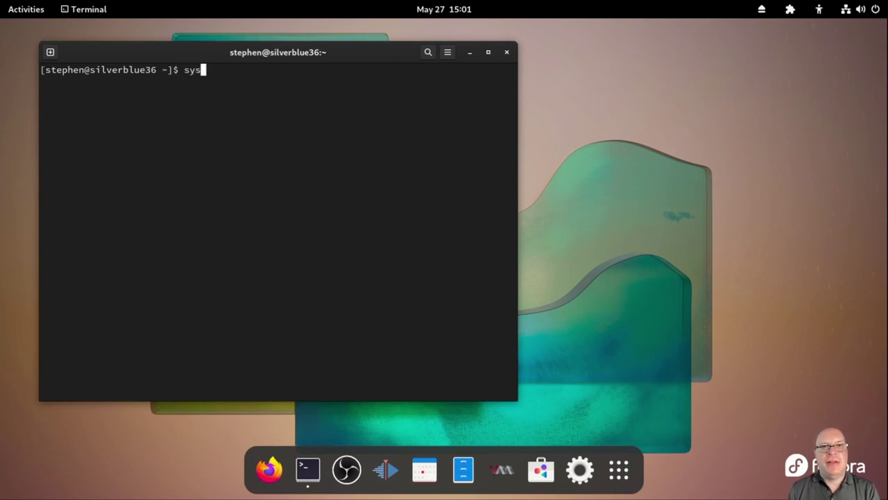
text(tem)
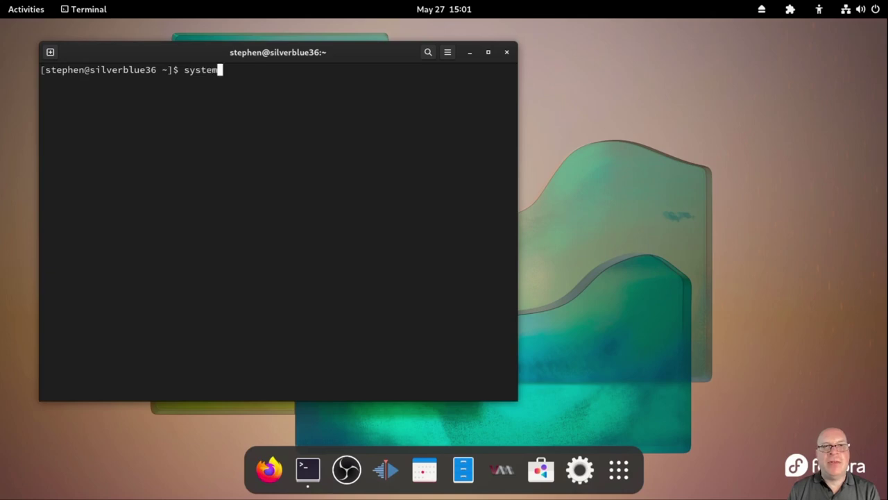
text(ctl )
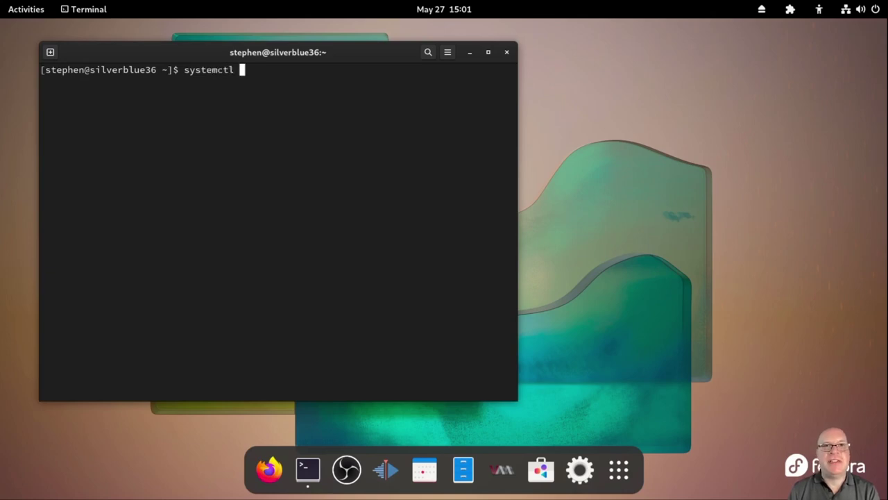
text(enable )
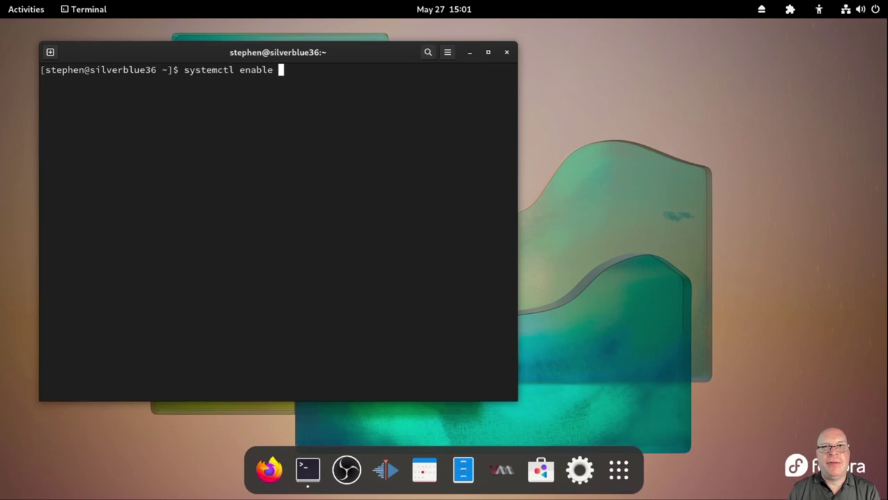
text(--now)
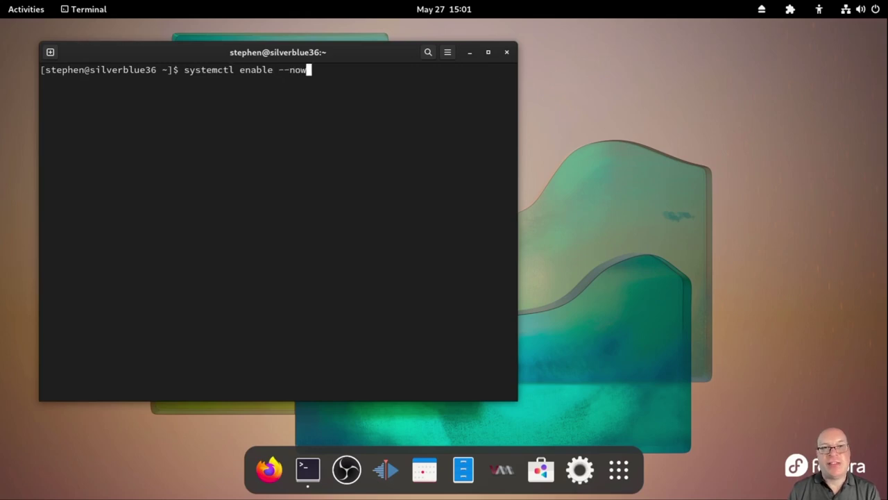
text( libvirt)
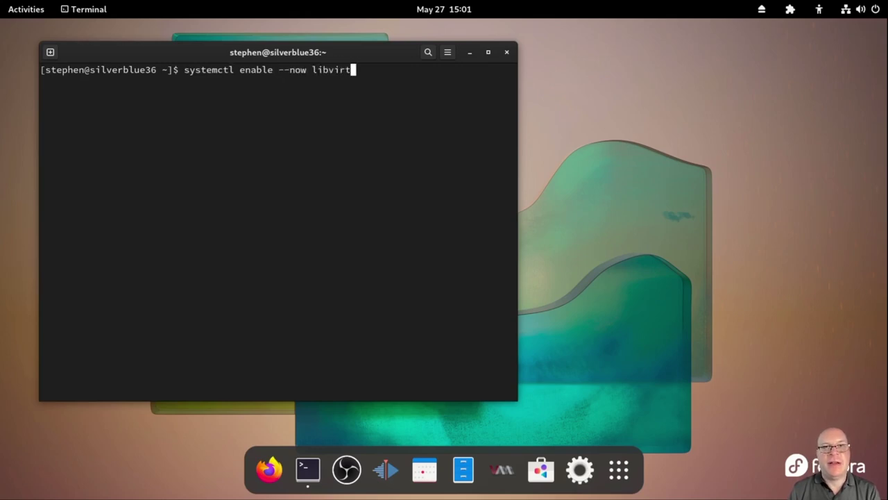
text(d)
key(Return)
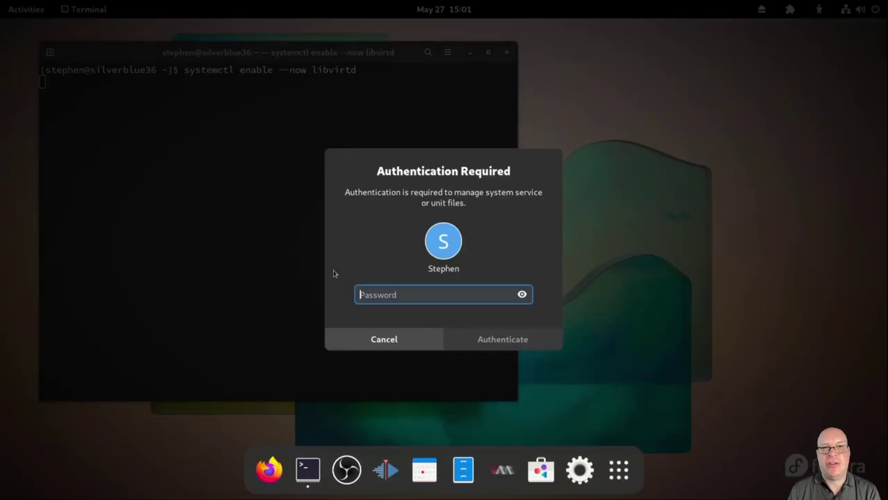
text(•••••••)
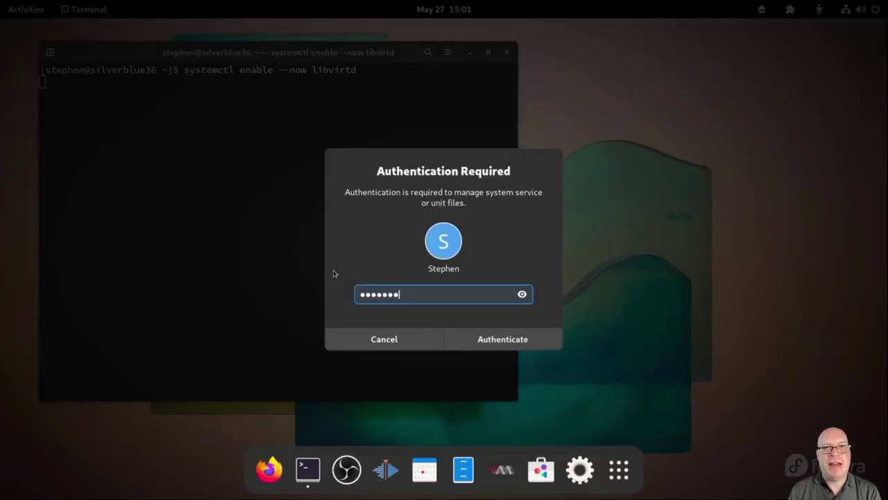
text(••)
key(Return)
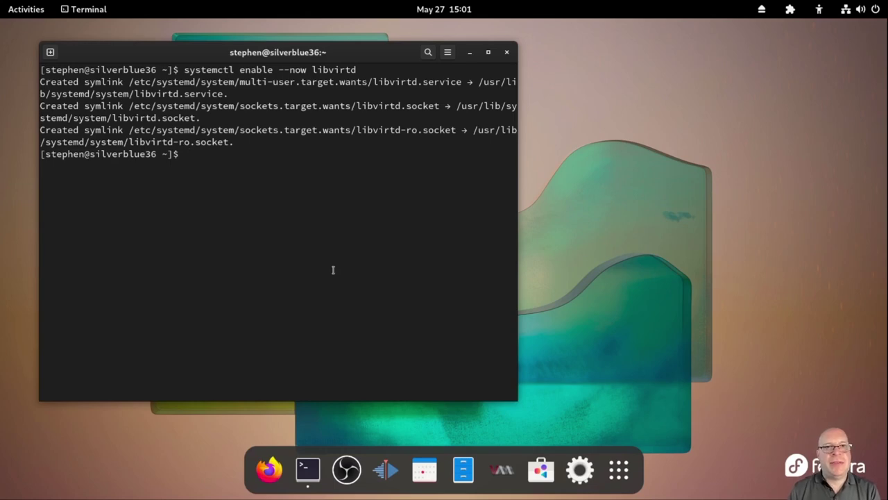
Check systemctl status libvirtd shows active (running), quit the pager, and clear the screen
text(systemc)
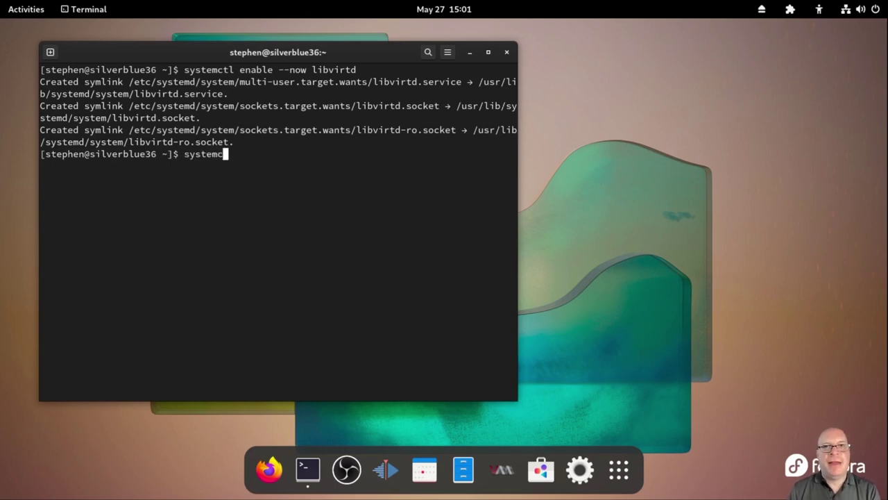
text(tl status )
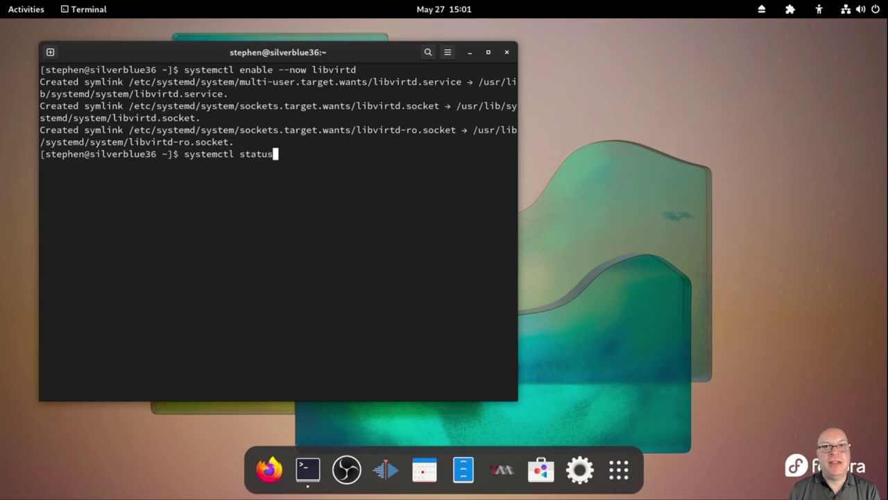
text(libvir)
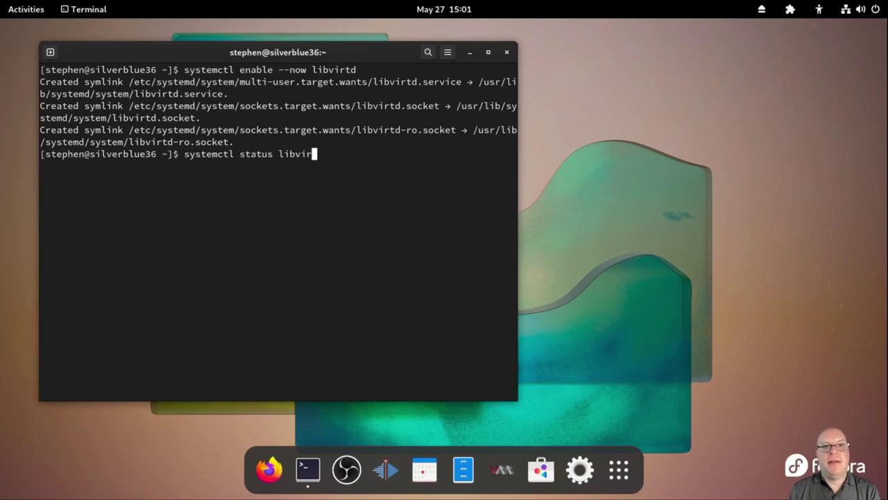
text(td)
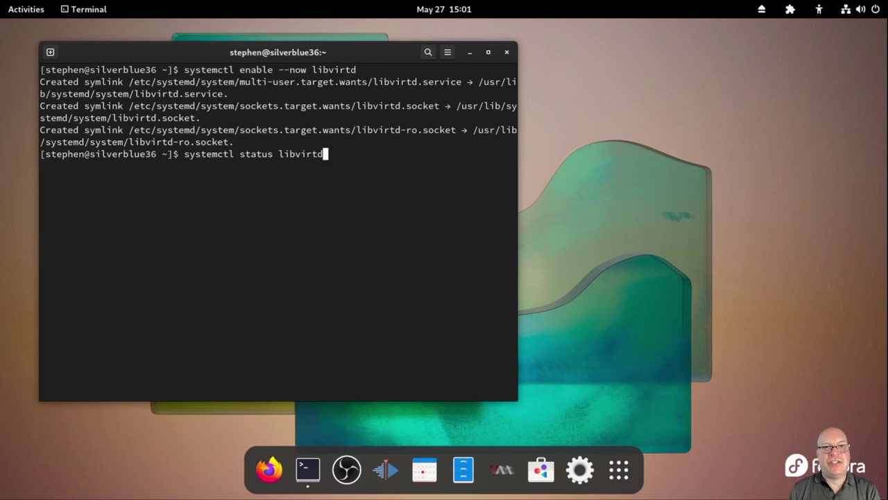
key(Return)
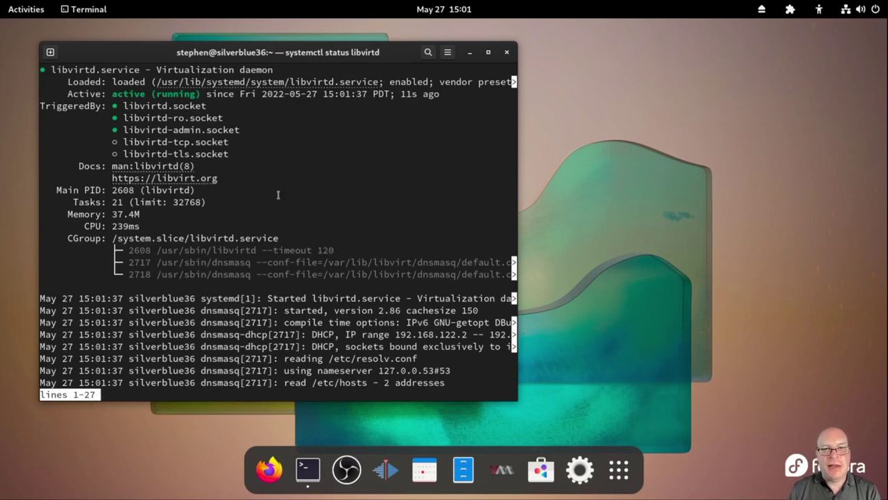
scroll(278, 195, down, 1)
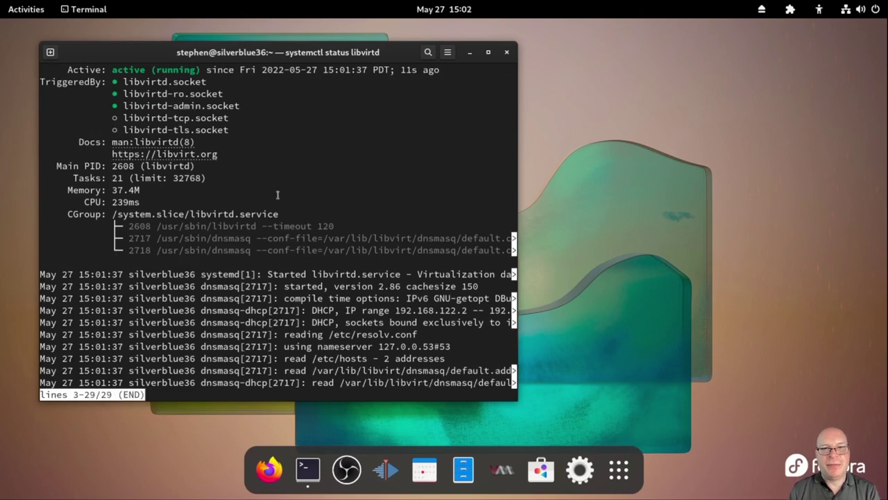
key(q)
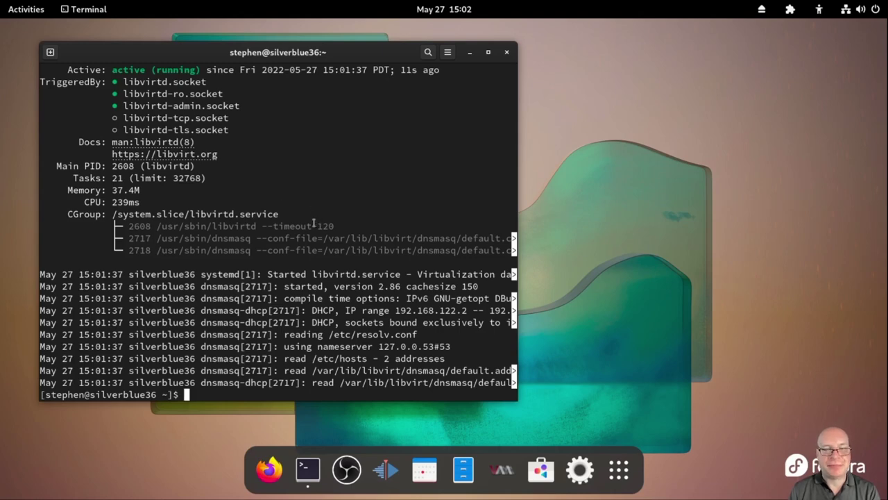
text(clear)
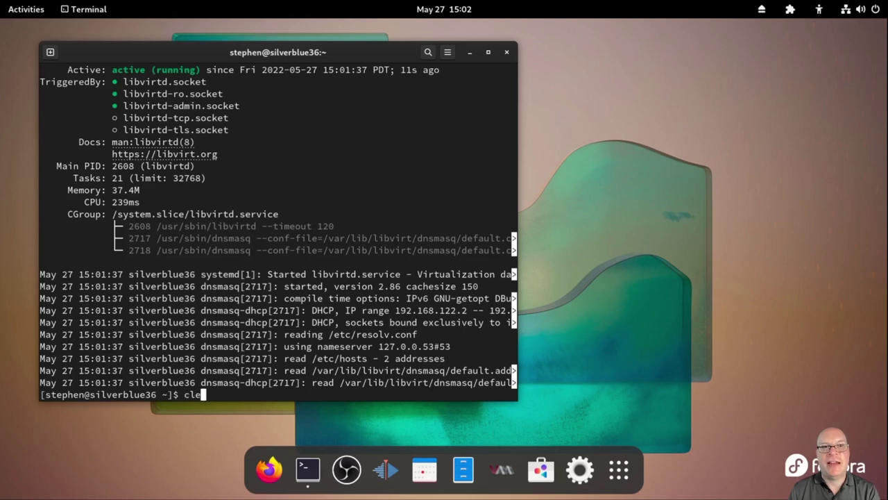
key(Return)
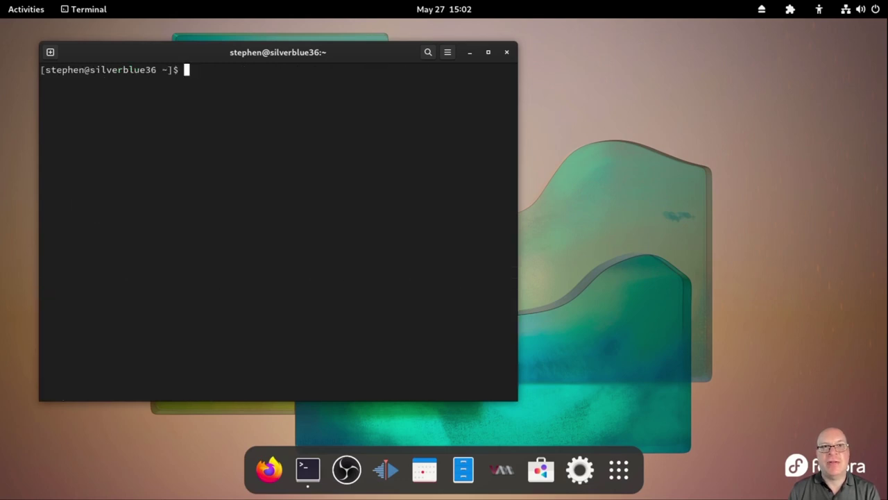
List the user's groups with id and open a root shell with sudo -s
text(i)
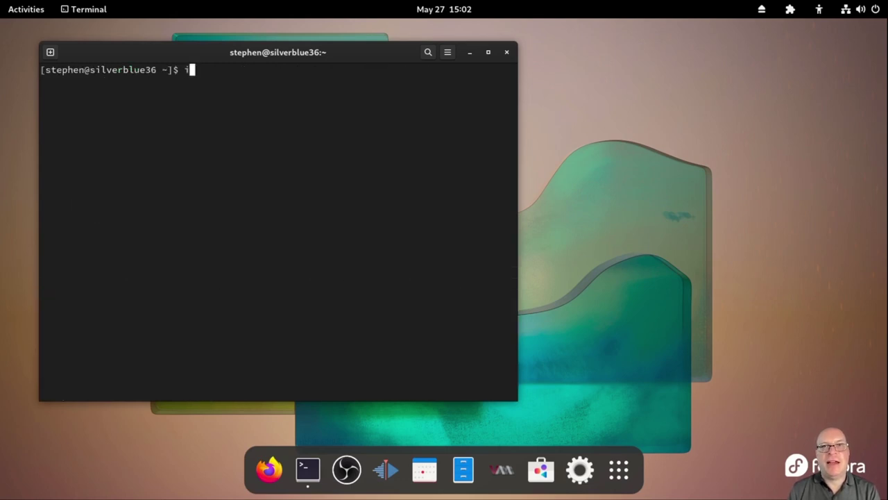
text(d)
key(Return)
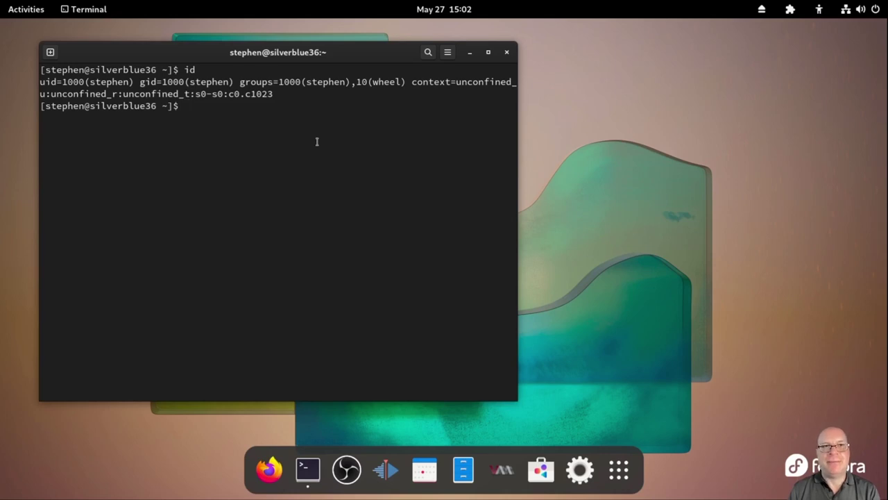
text(sudo -s)
key(Return)
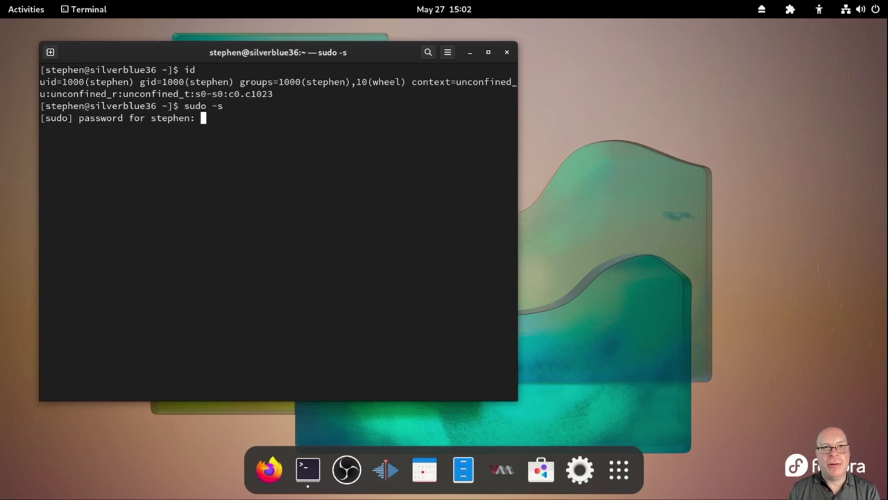
key(Return)
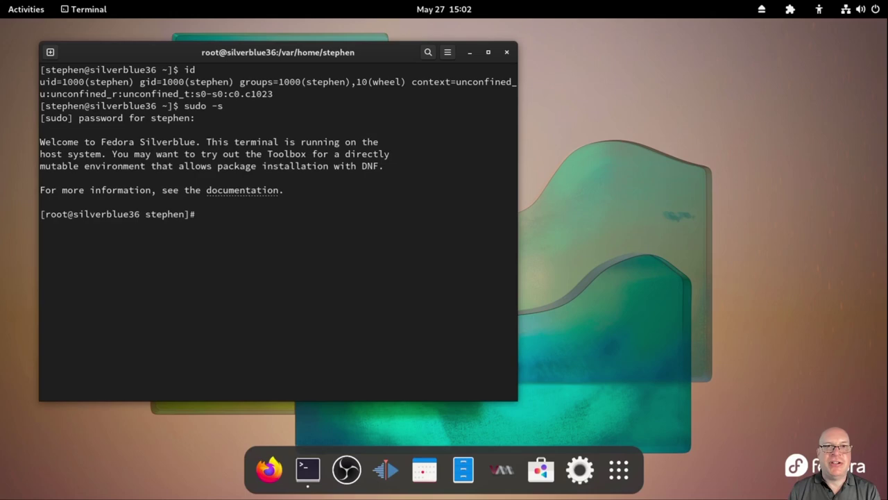
Append the libvirt entry from /usr/lib/group to /etc/group, then print /usr/lib/group
text(grep)
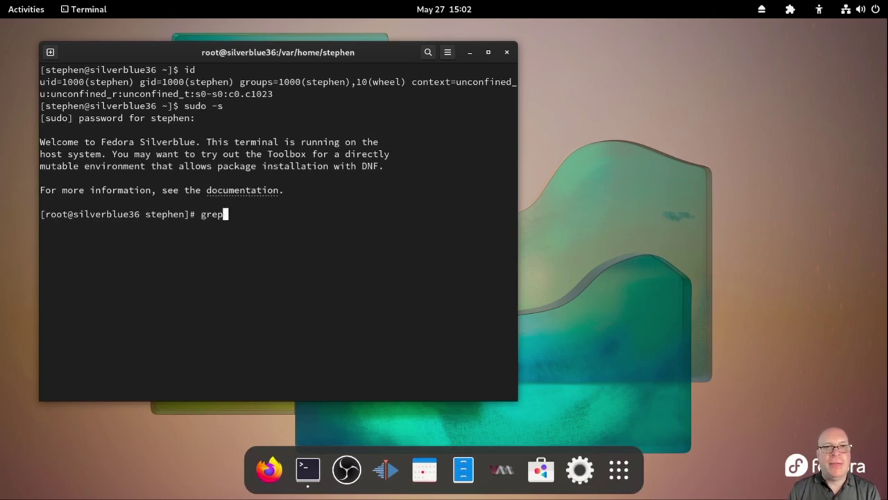
text( -E )
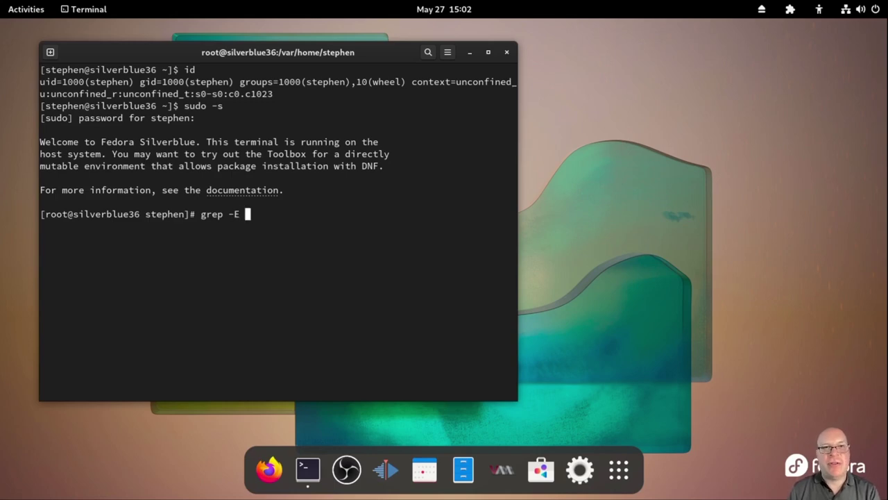
text('^)
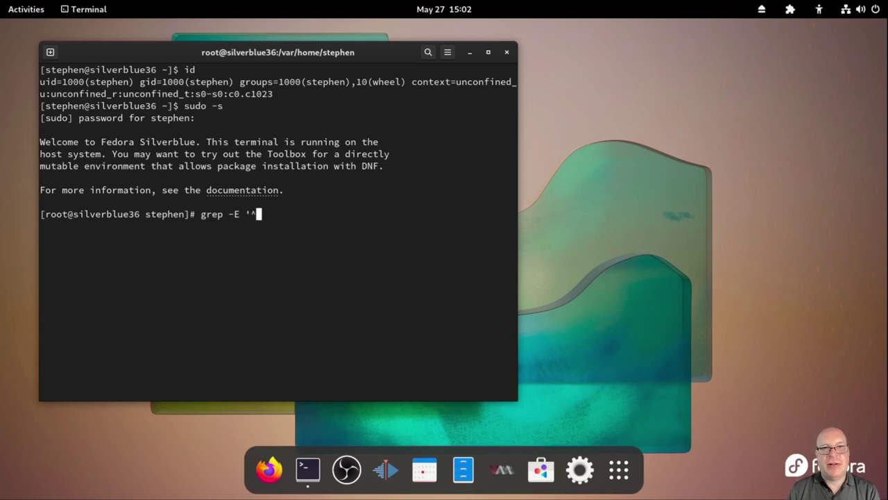
text(libvirt)
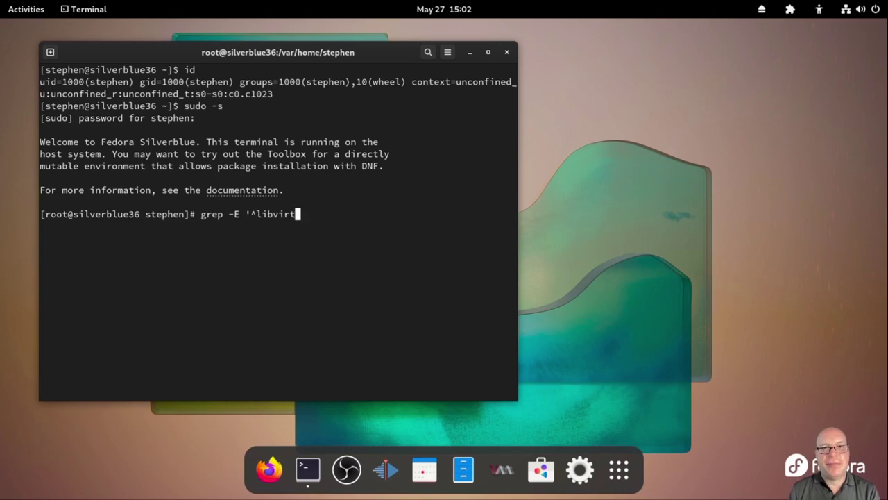
text(:')
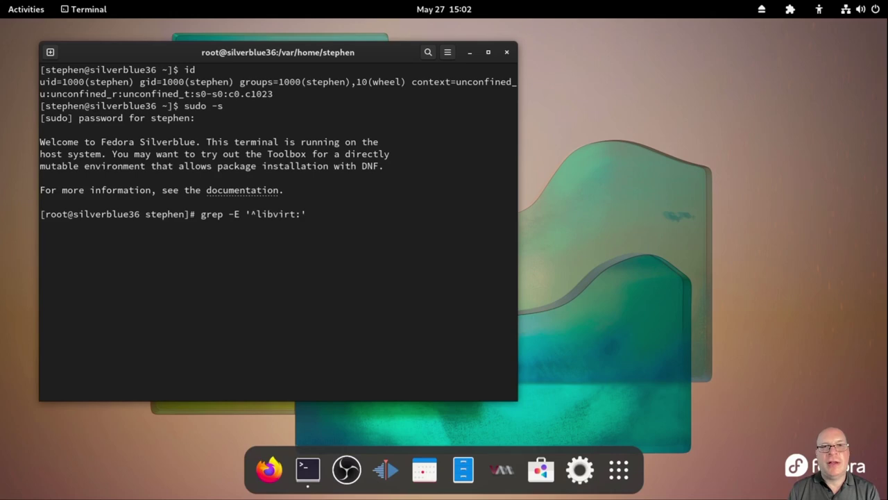
text( /us)
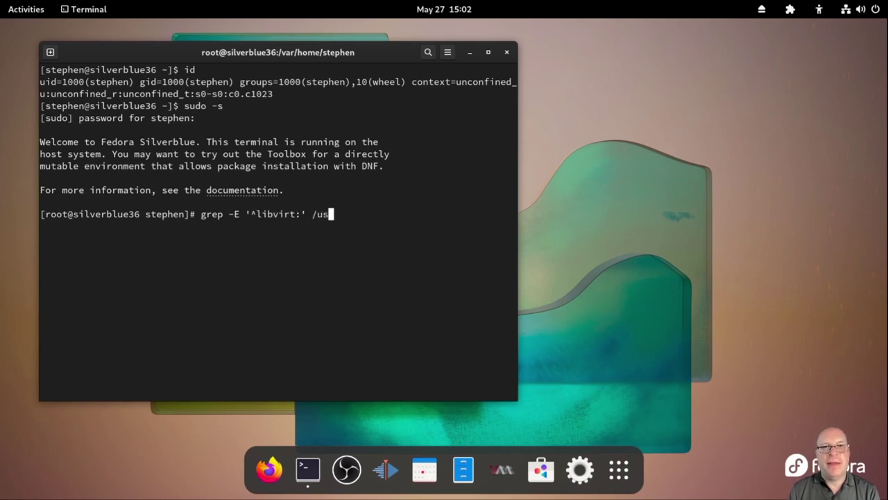
text(r/lib)
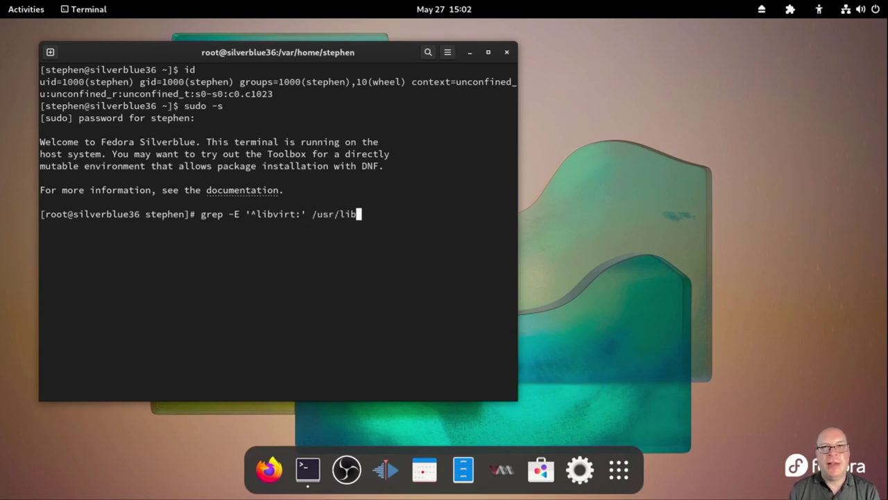
text(/group)
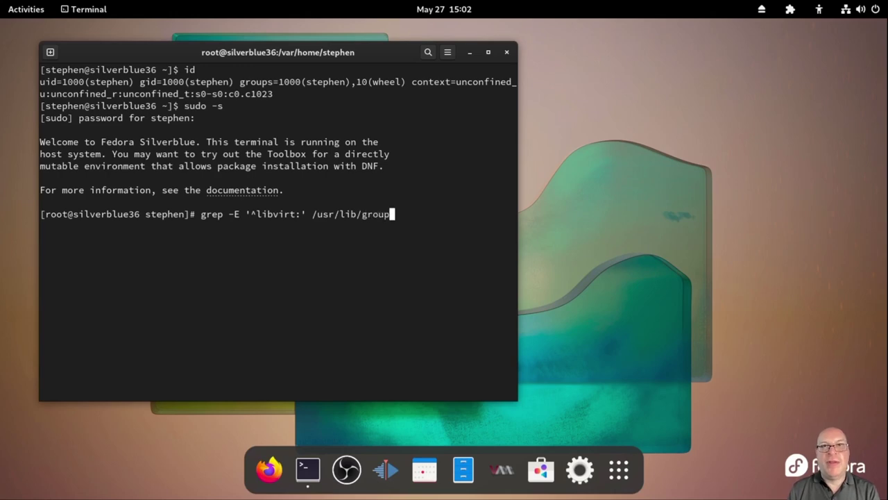
text( >>)
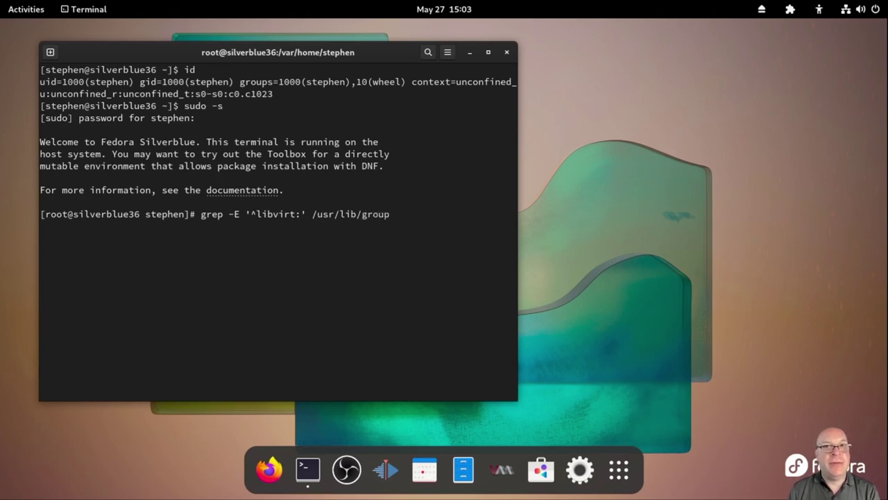
text( /etc/)
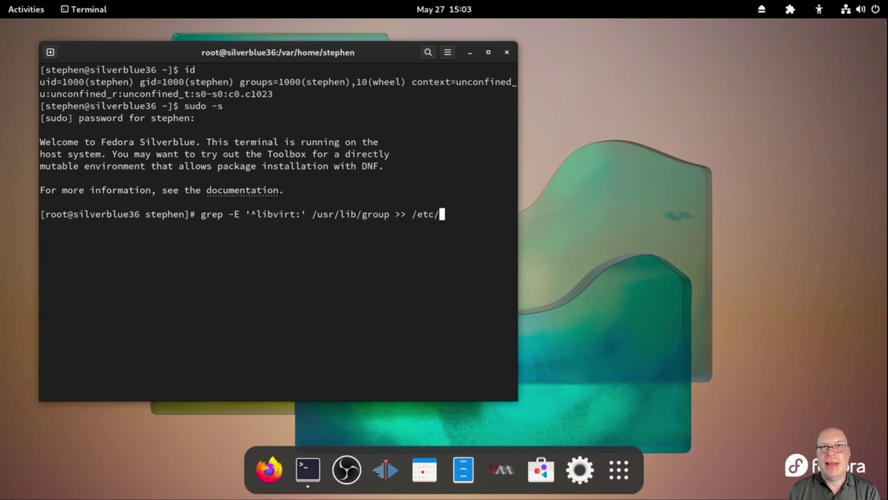
text(group)
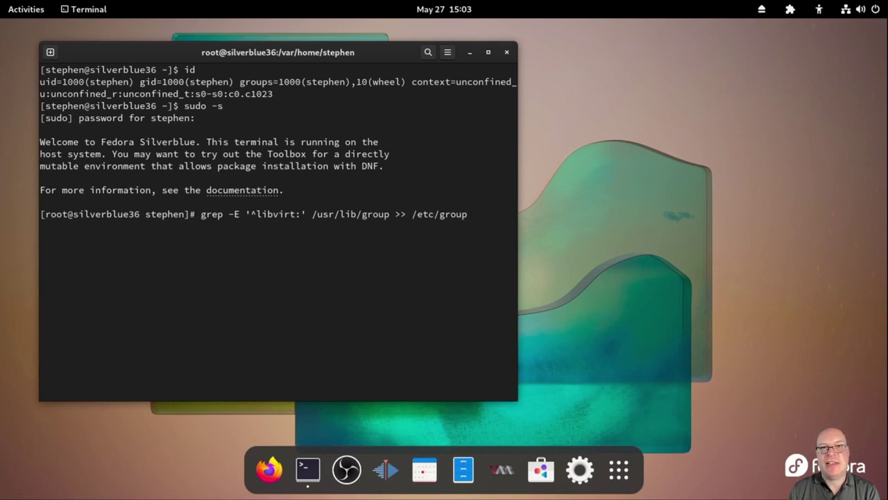
key(Return)
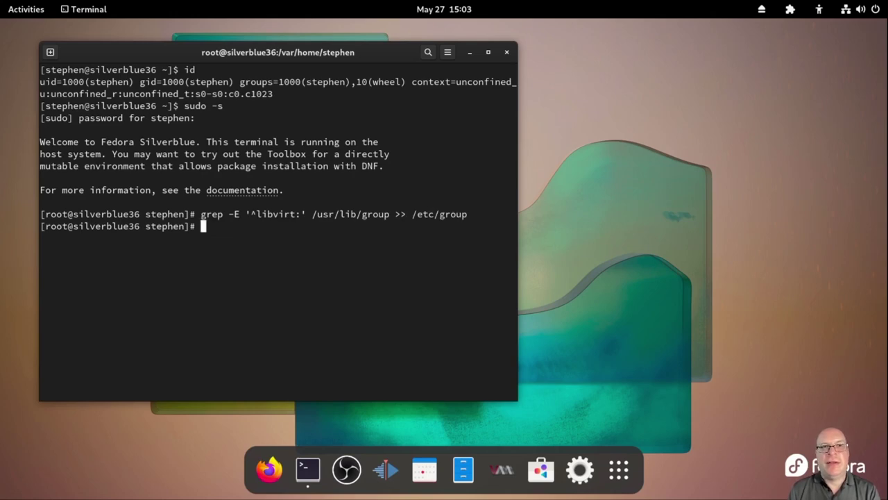
text(cat )
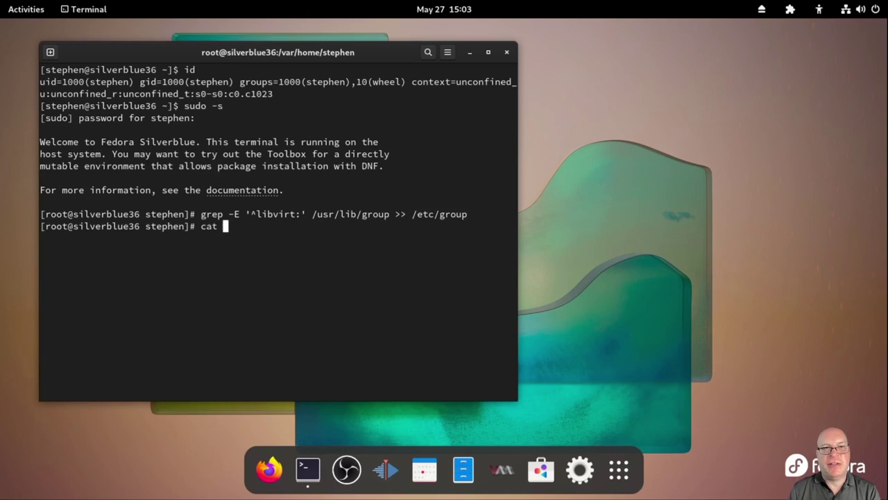
text(/usr/li)
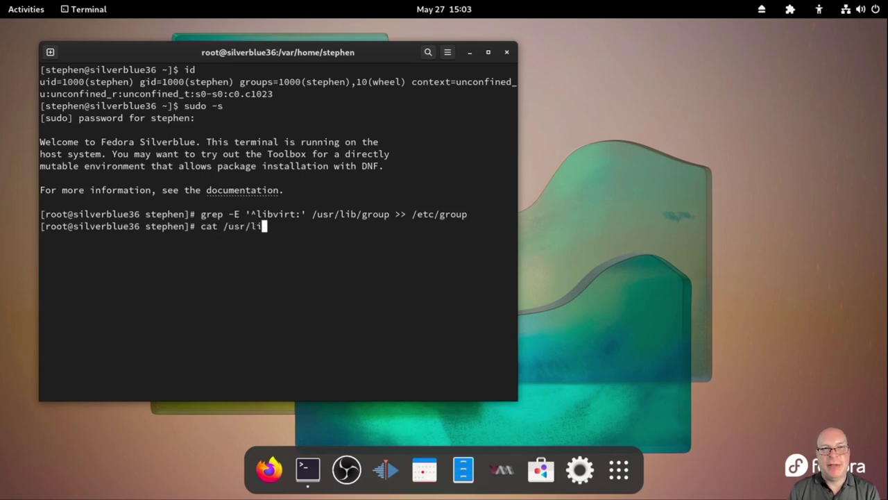
text(b/group)
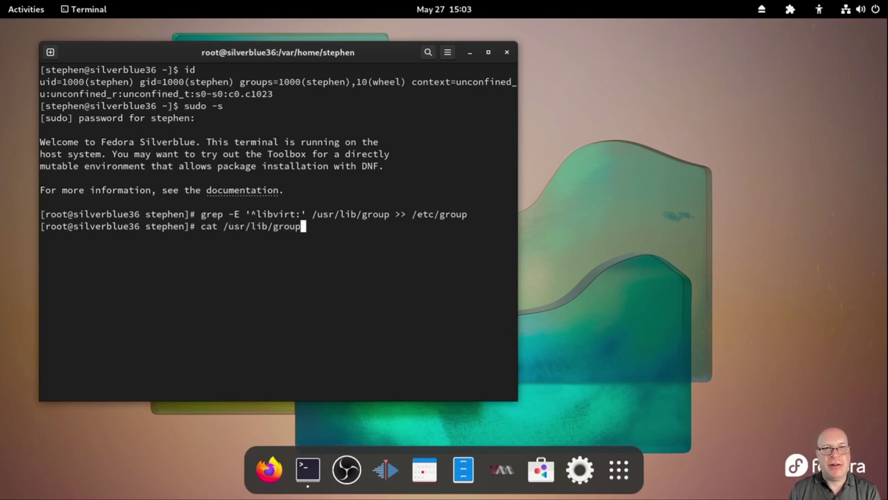
key(Return)
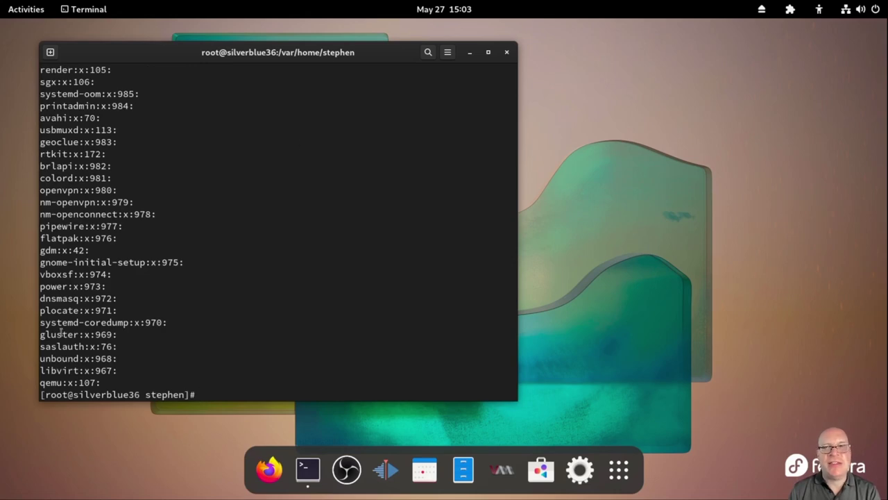
Highlight the libvirt entry, then print /etc/group and mark its new libvirt:x:967 line
double_click(51, 370)
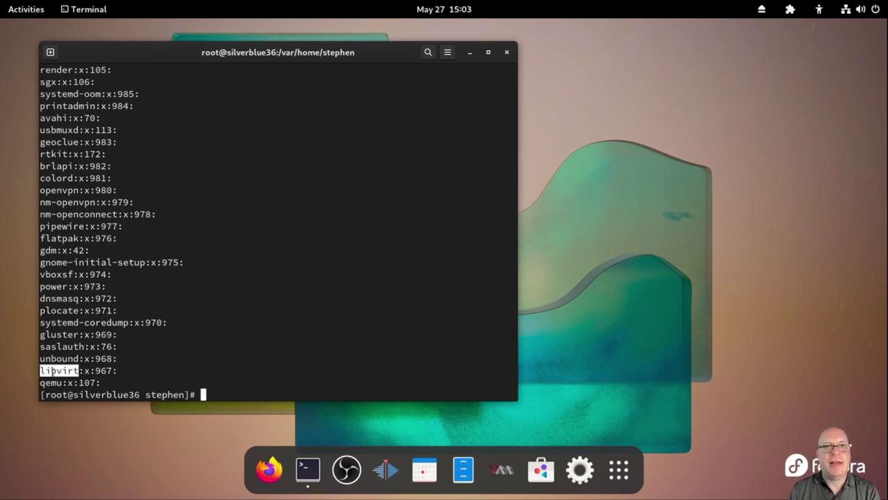
click(312, 342)
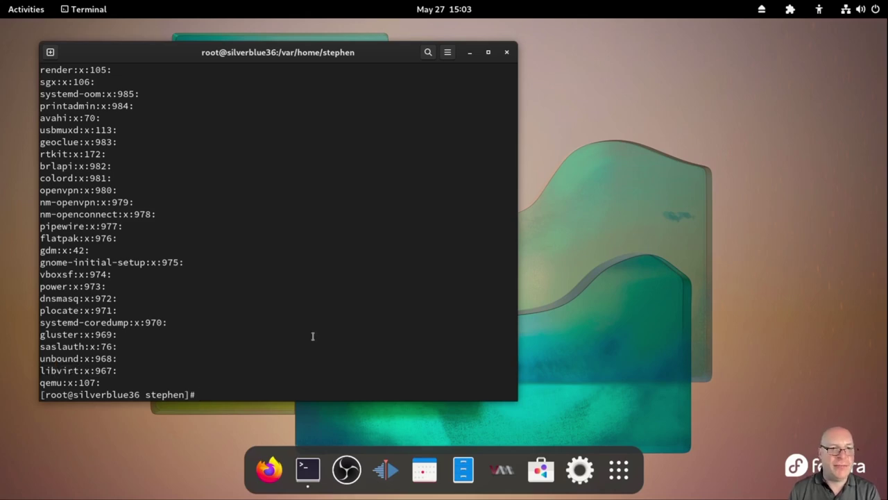
text(cat /)
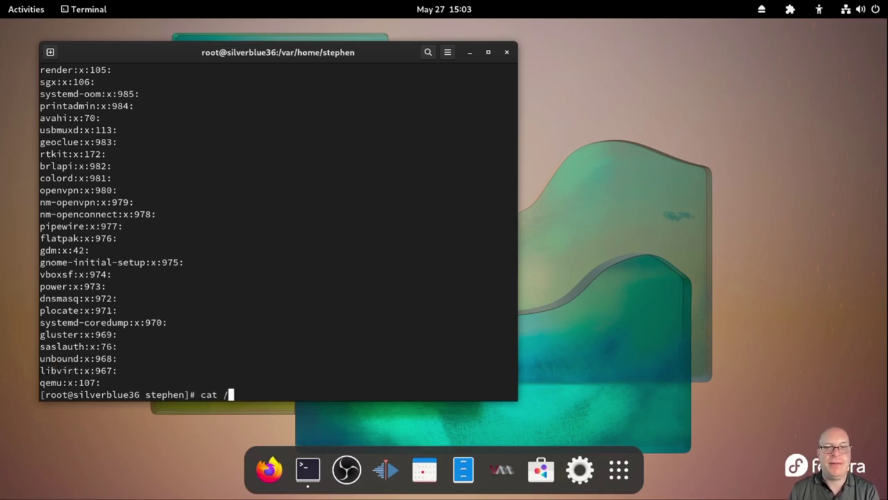
text(etc/group)
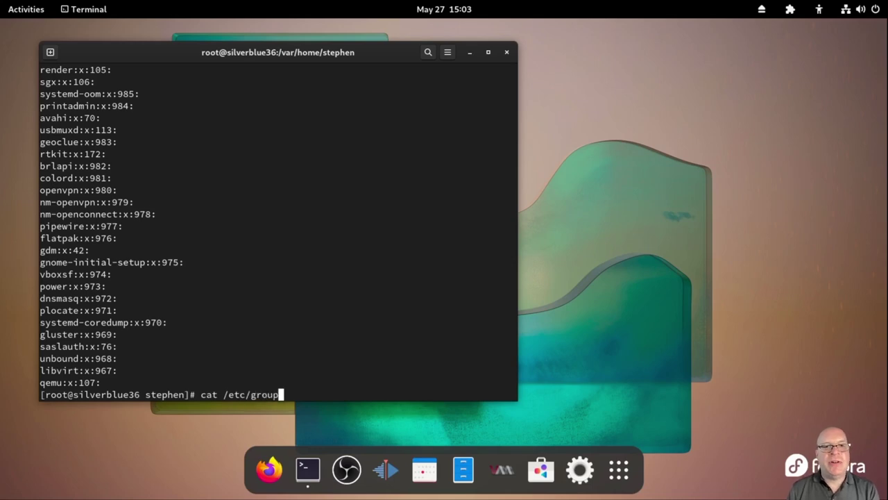
key(Return)
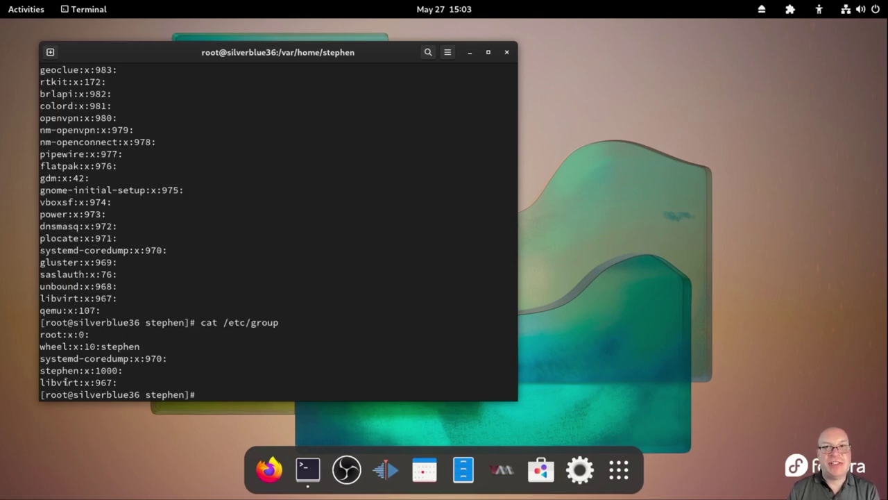
drag(39, 382, 79, 382)
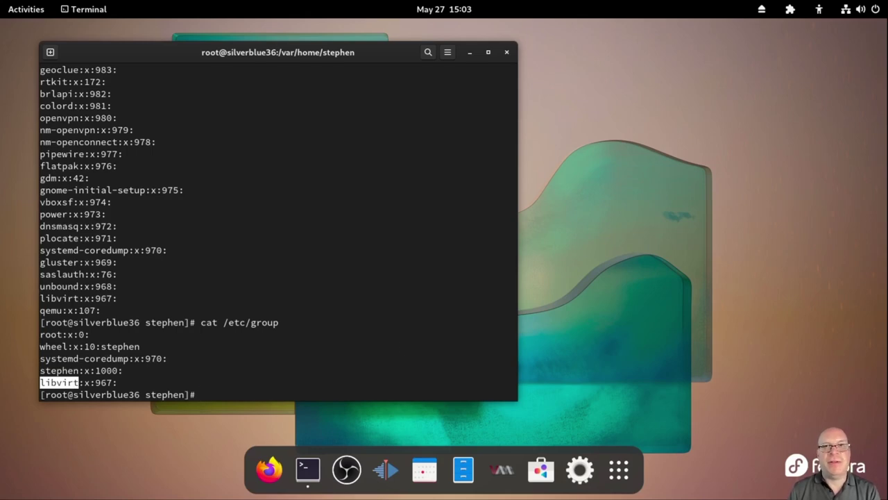
Add the user to the libvirt group with usermod -aG and confirm the membership in /etc/group
text(clear)
key(Return)
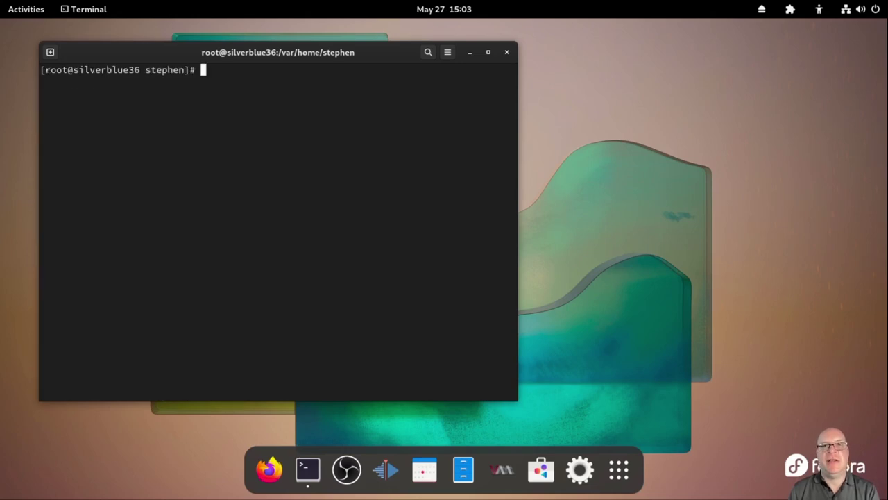
text(usermo)
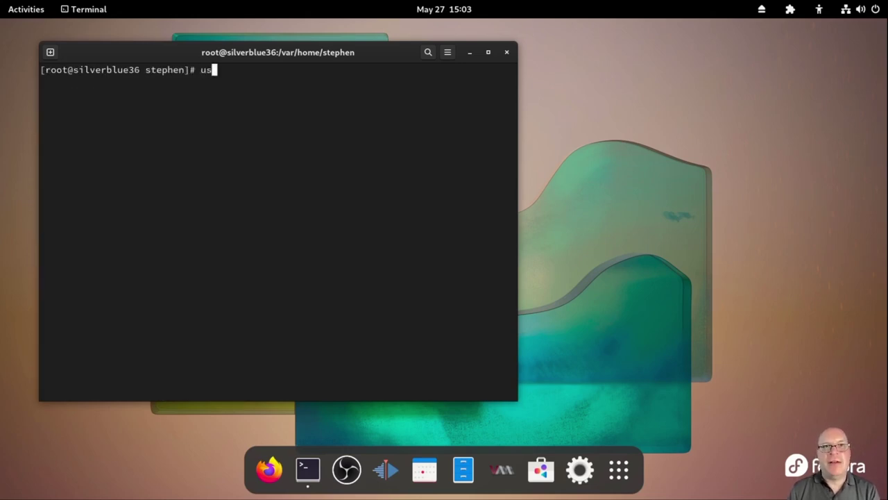
text(d)
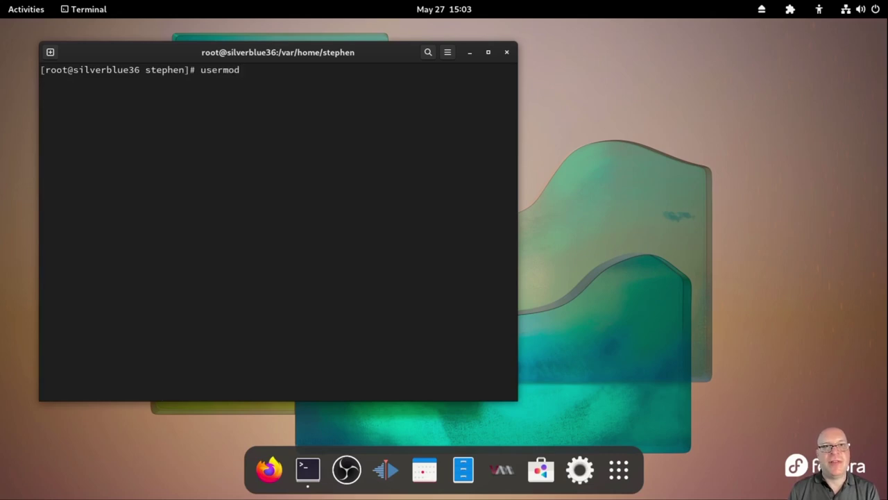
text( -aG)
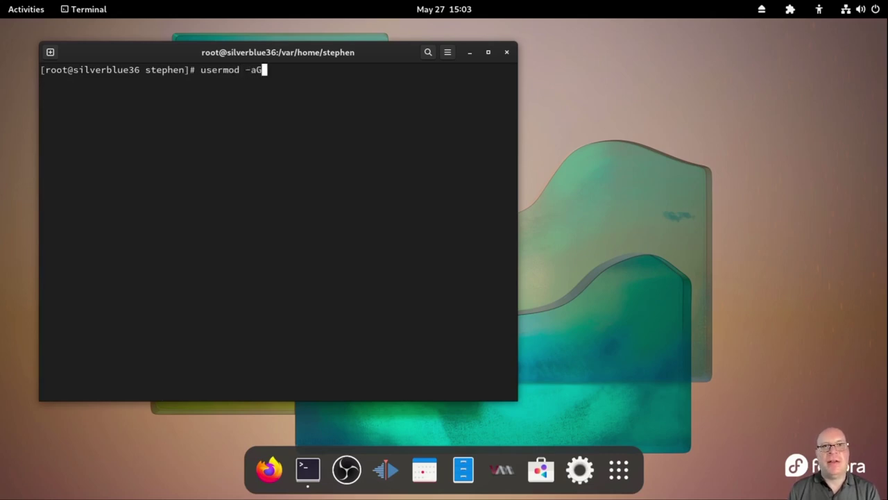
text( libv)
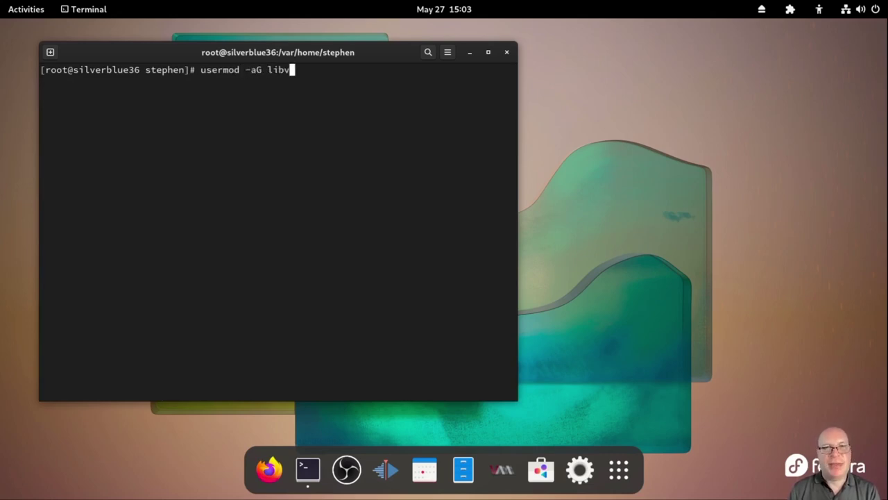
text(irt stephen)
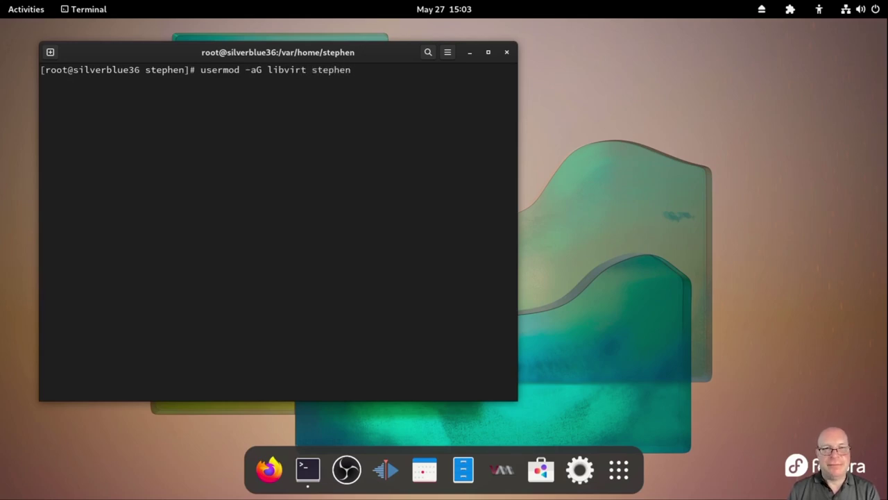
key(Return)
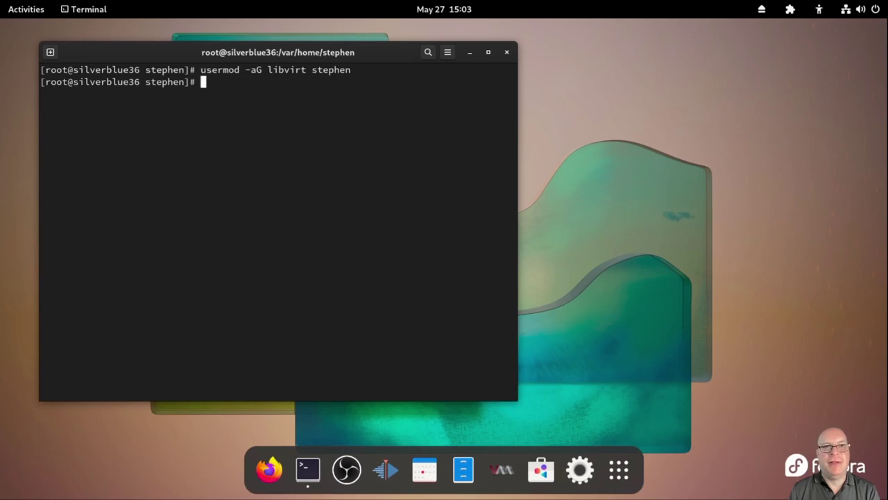
text(cat /etc)
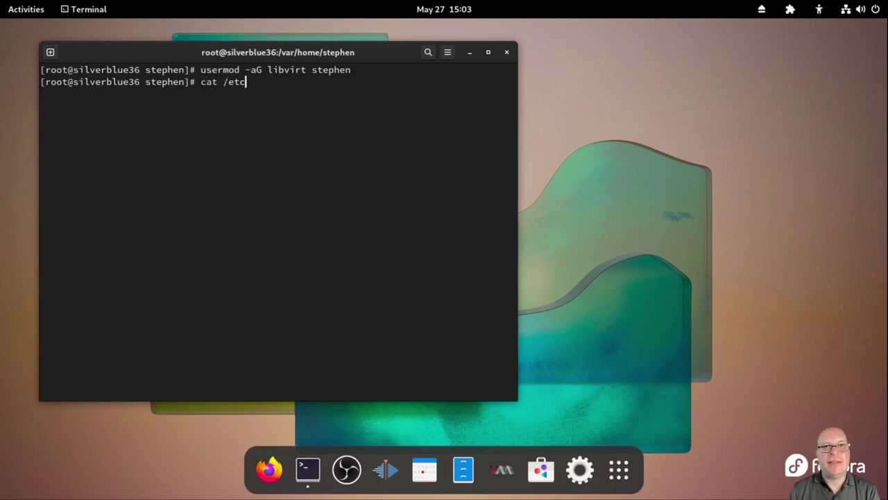
text(/group)
key(Return)
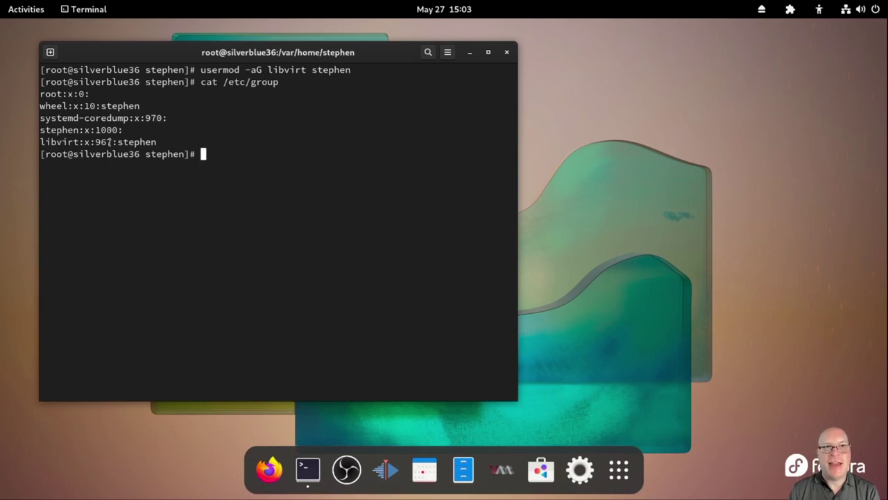
double_click(133, 141)
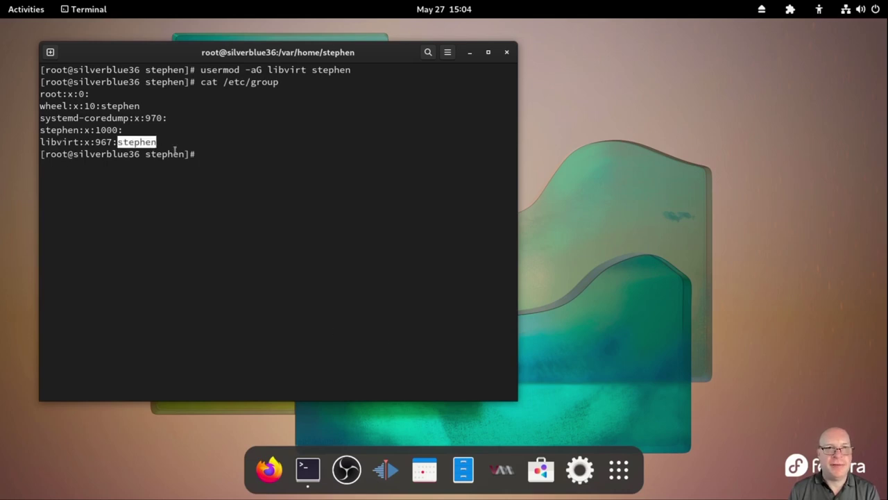
click(229, 156)
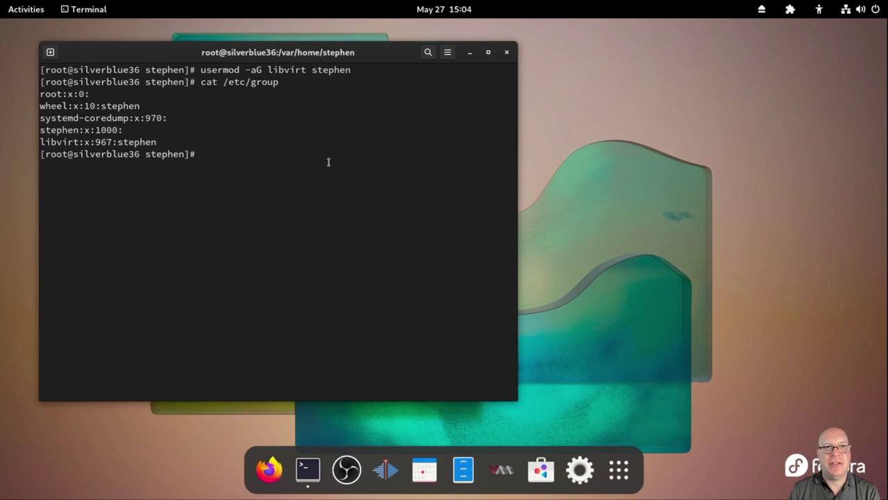
Close the terminal despite the running shell and launch Virtual Machine Manager from the dock
click(507, 52)
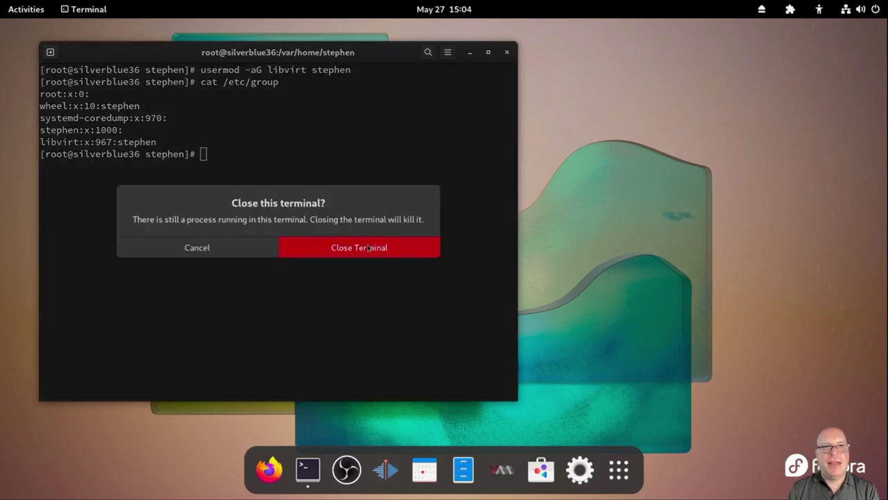
click(369, 245)
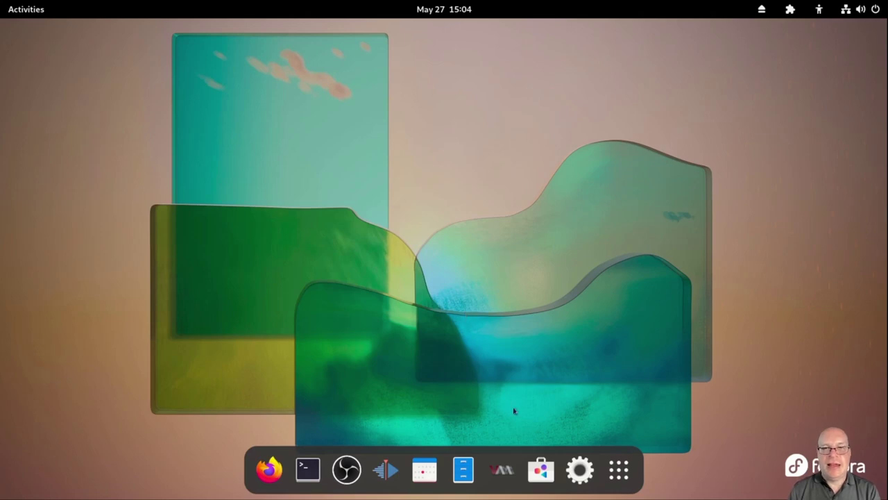
click(503, 471)
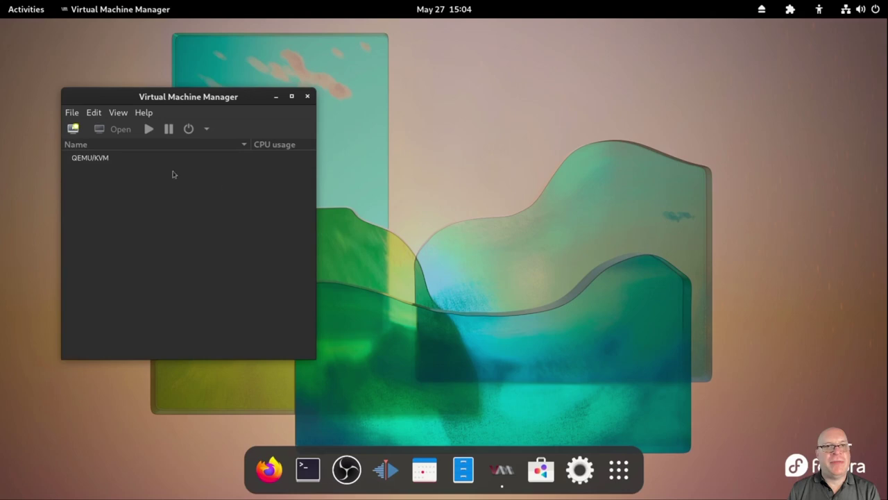
Open the New VM wizard on the QEMU/KVM connection, cancel it, then quit Virtual Machine Manager
click(102, 160)
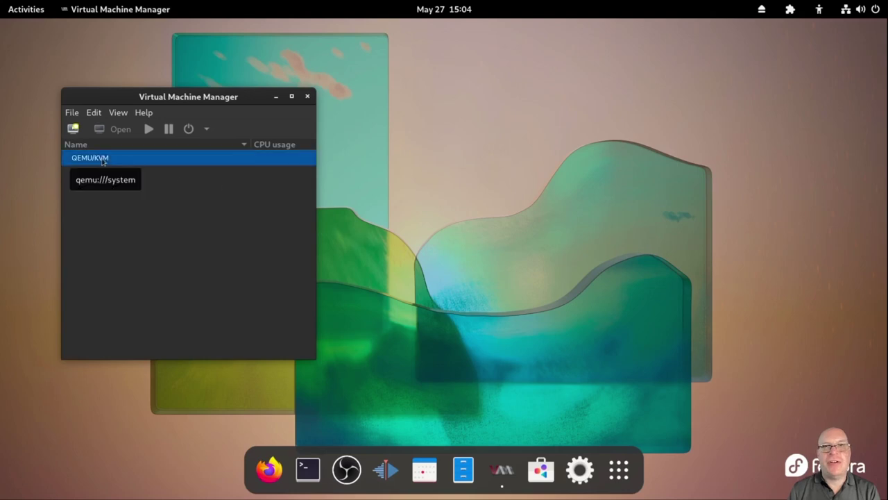
click(72, 129)
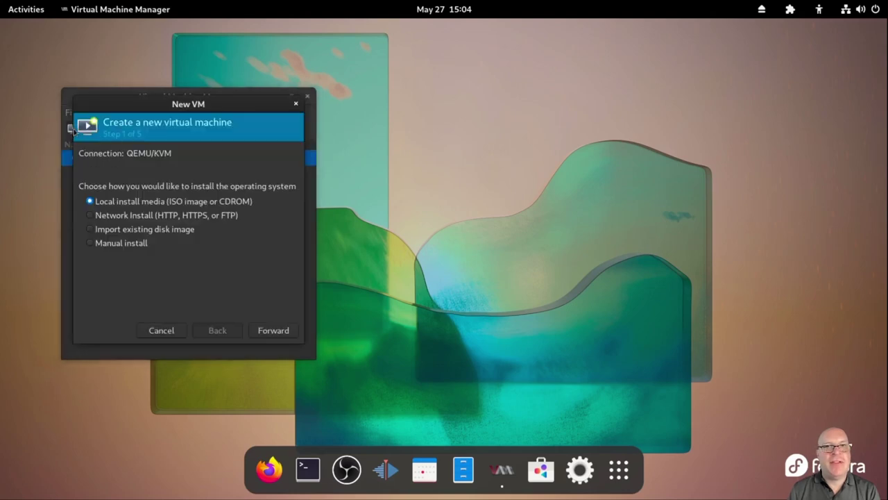
drag(127, 110, 402, 115)
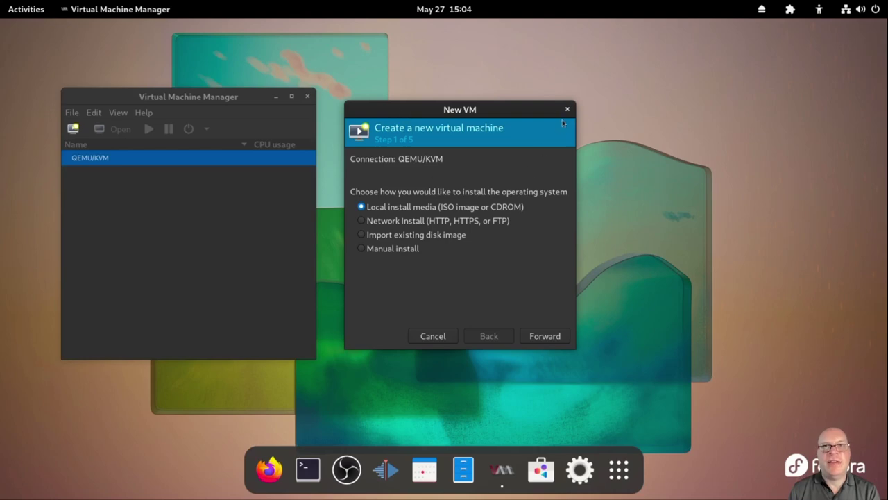
click(432, 336)
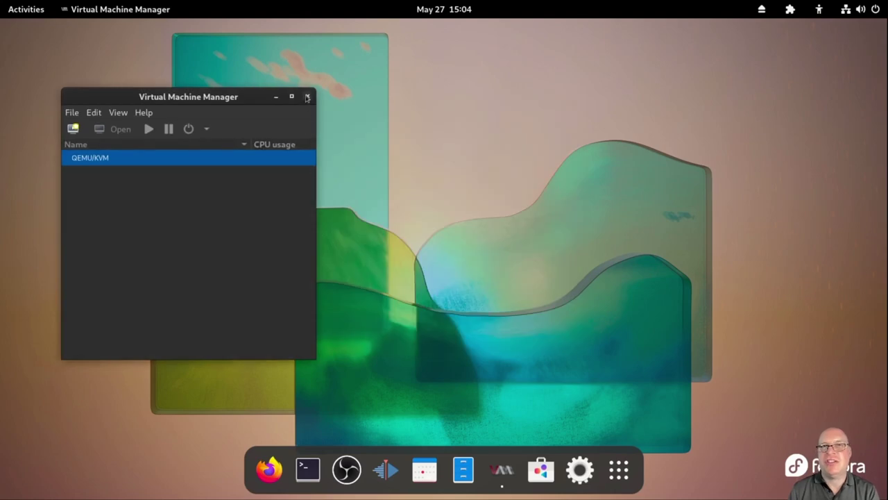
click(307, 97)
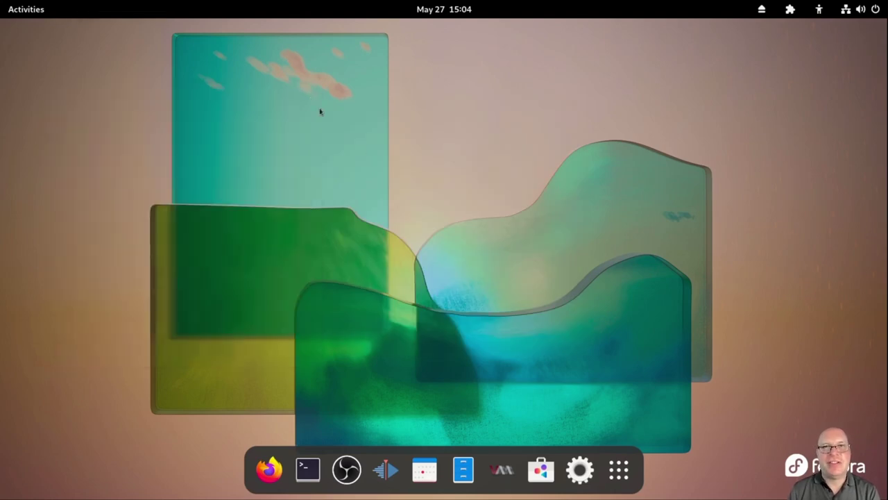